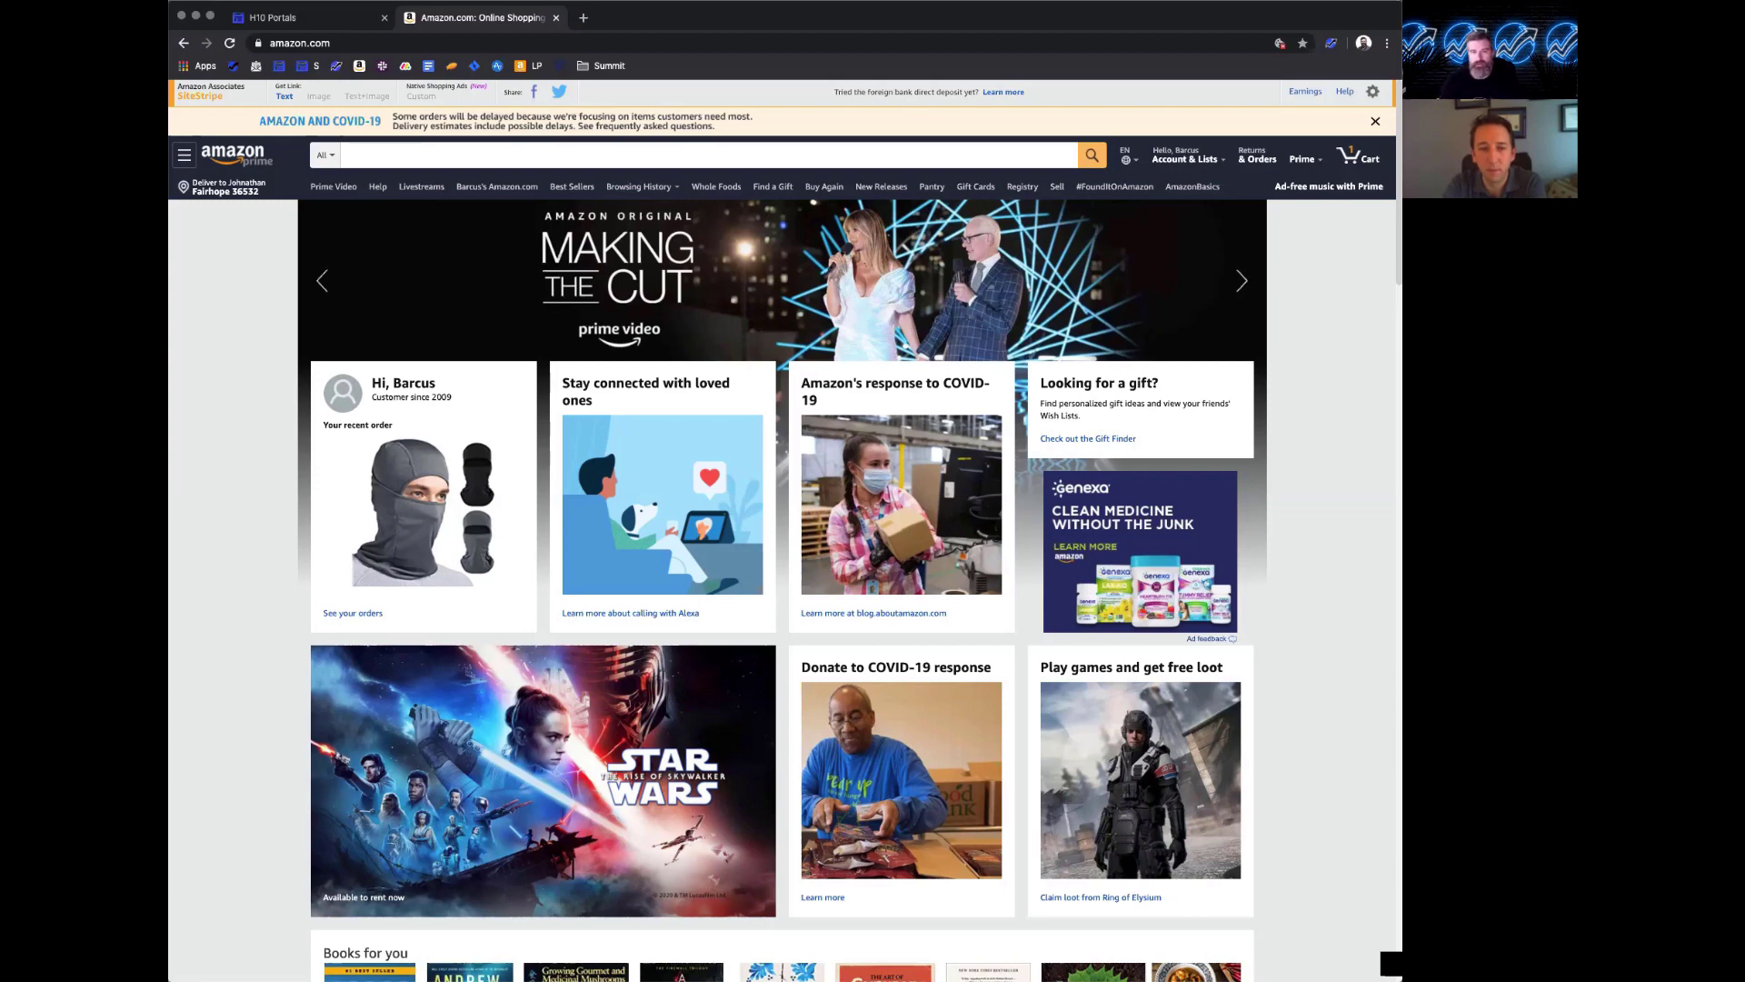
# - Search Amazon for 'beard oil' and open the Honest Amish Classic Beard Oil 2 Ounce listing
pyautogui.click(429, 157)
pyautogui.write('beard oil')
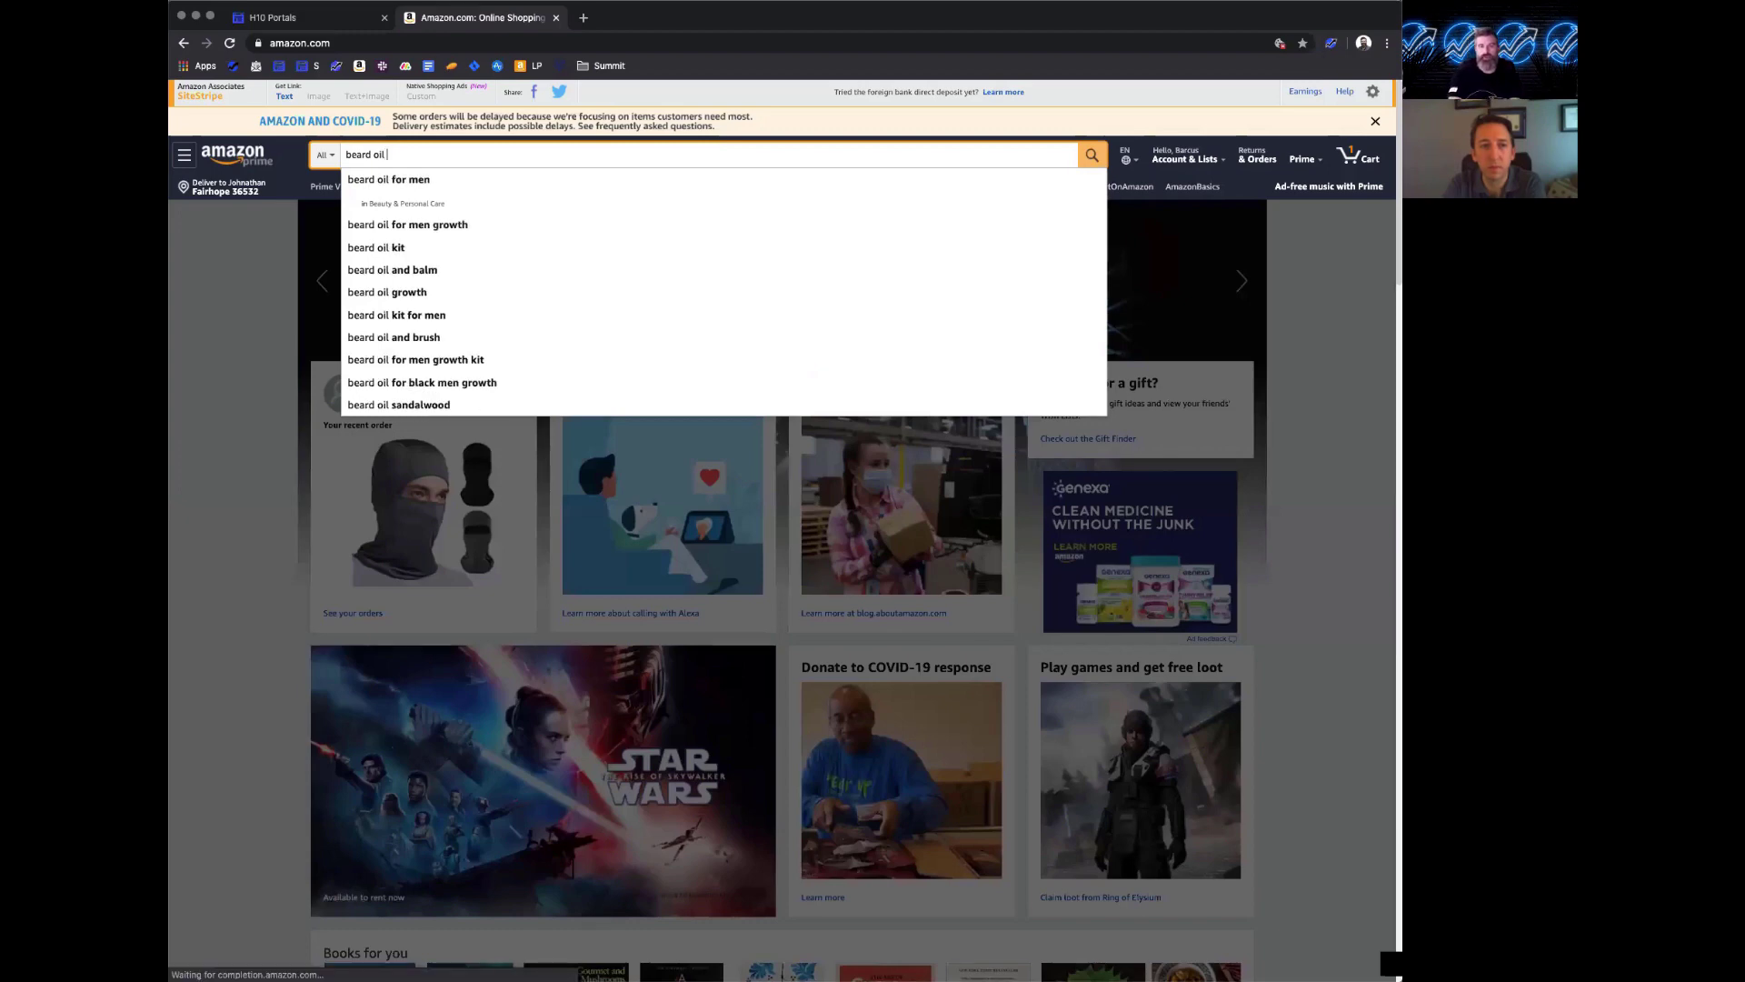
pyautogui.press('Return')
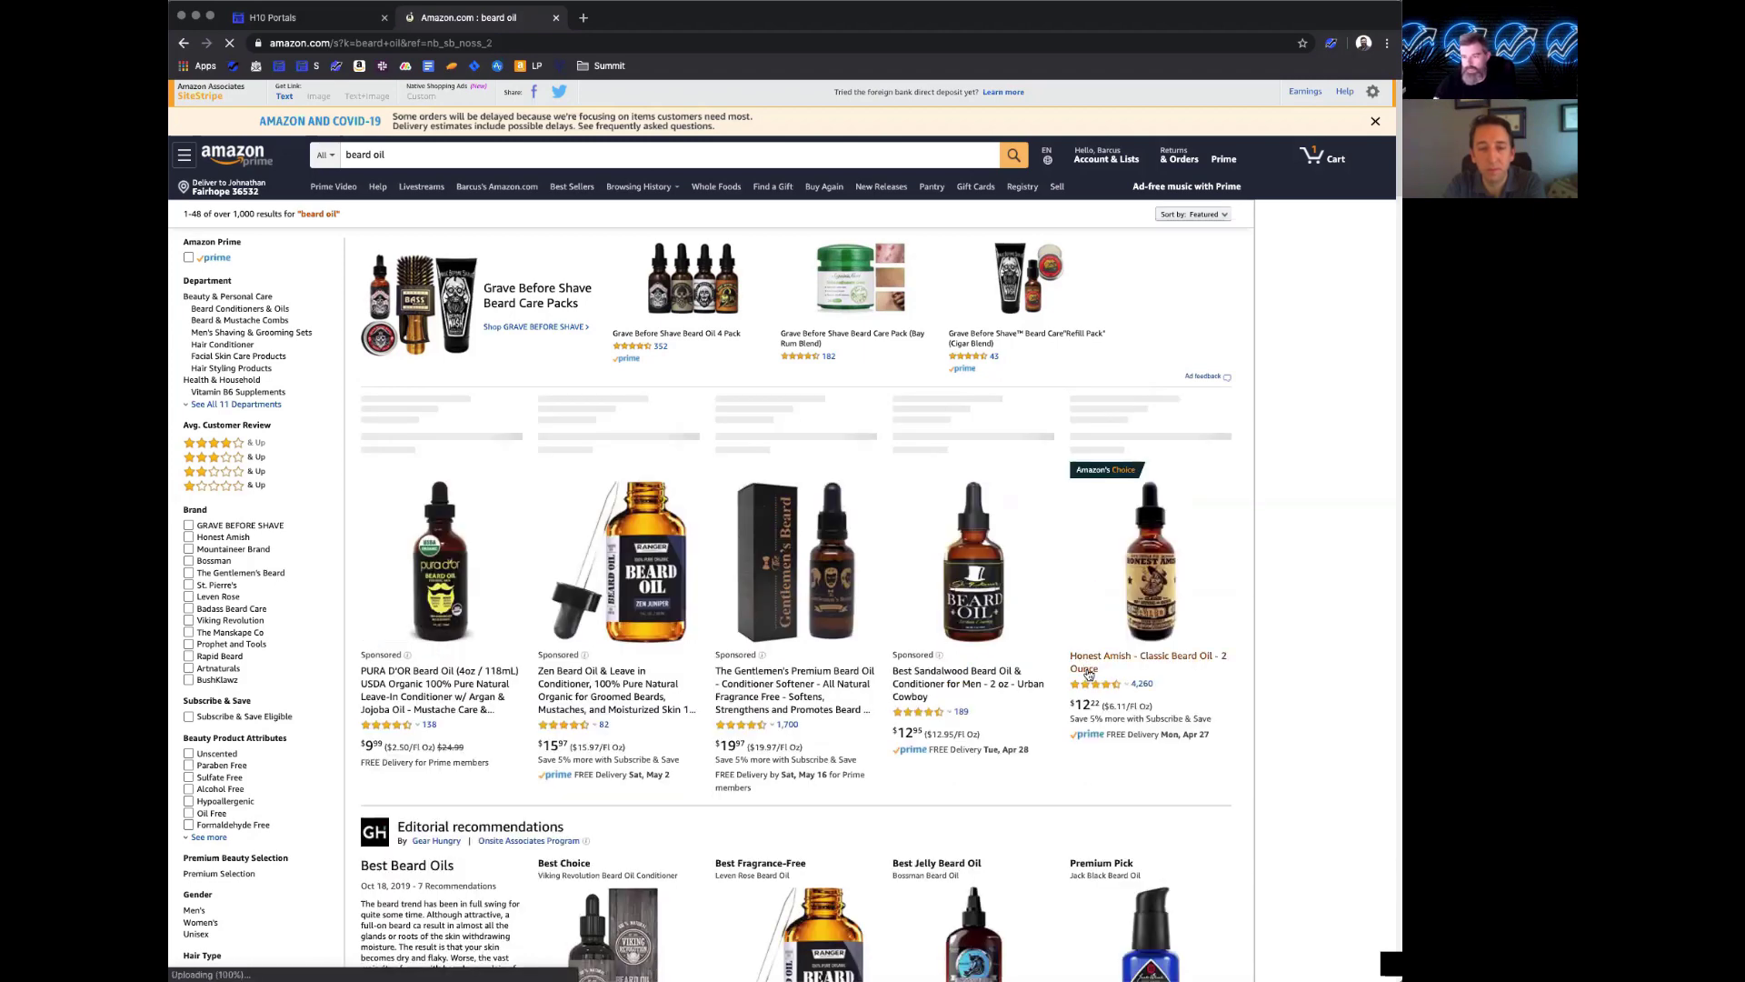
pyautogui.click(1088, 673)
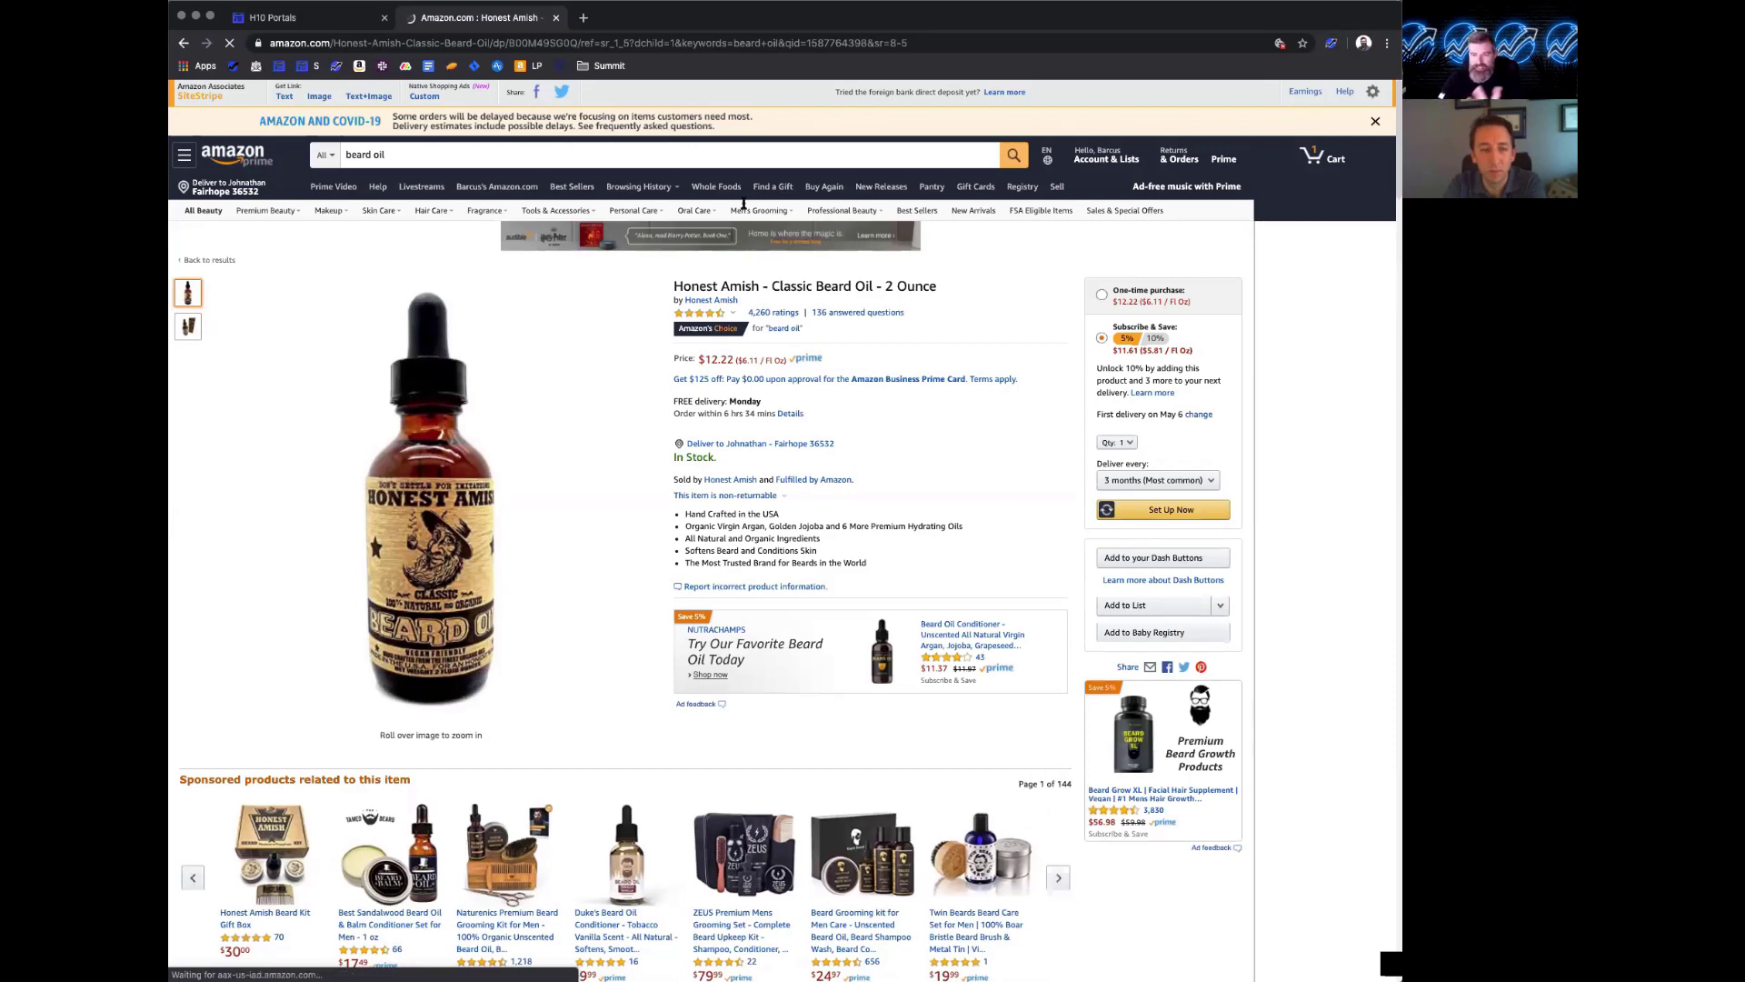
# - Select the beard oil product page's full URL, then bring up the Helium 10 Portals dashboard
pyautogui.click(531, 43)
pyautogui.click(533, 43)
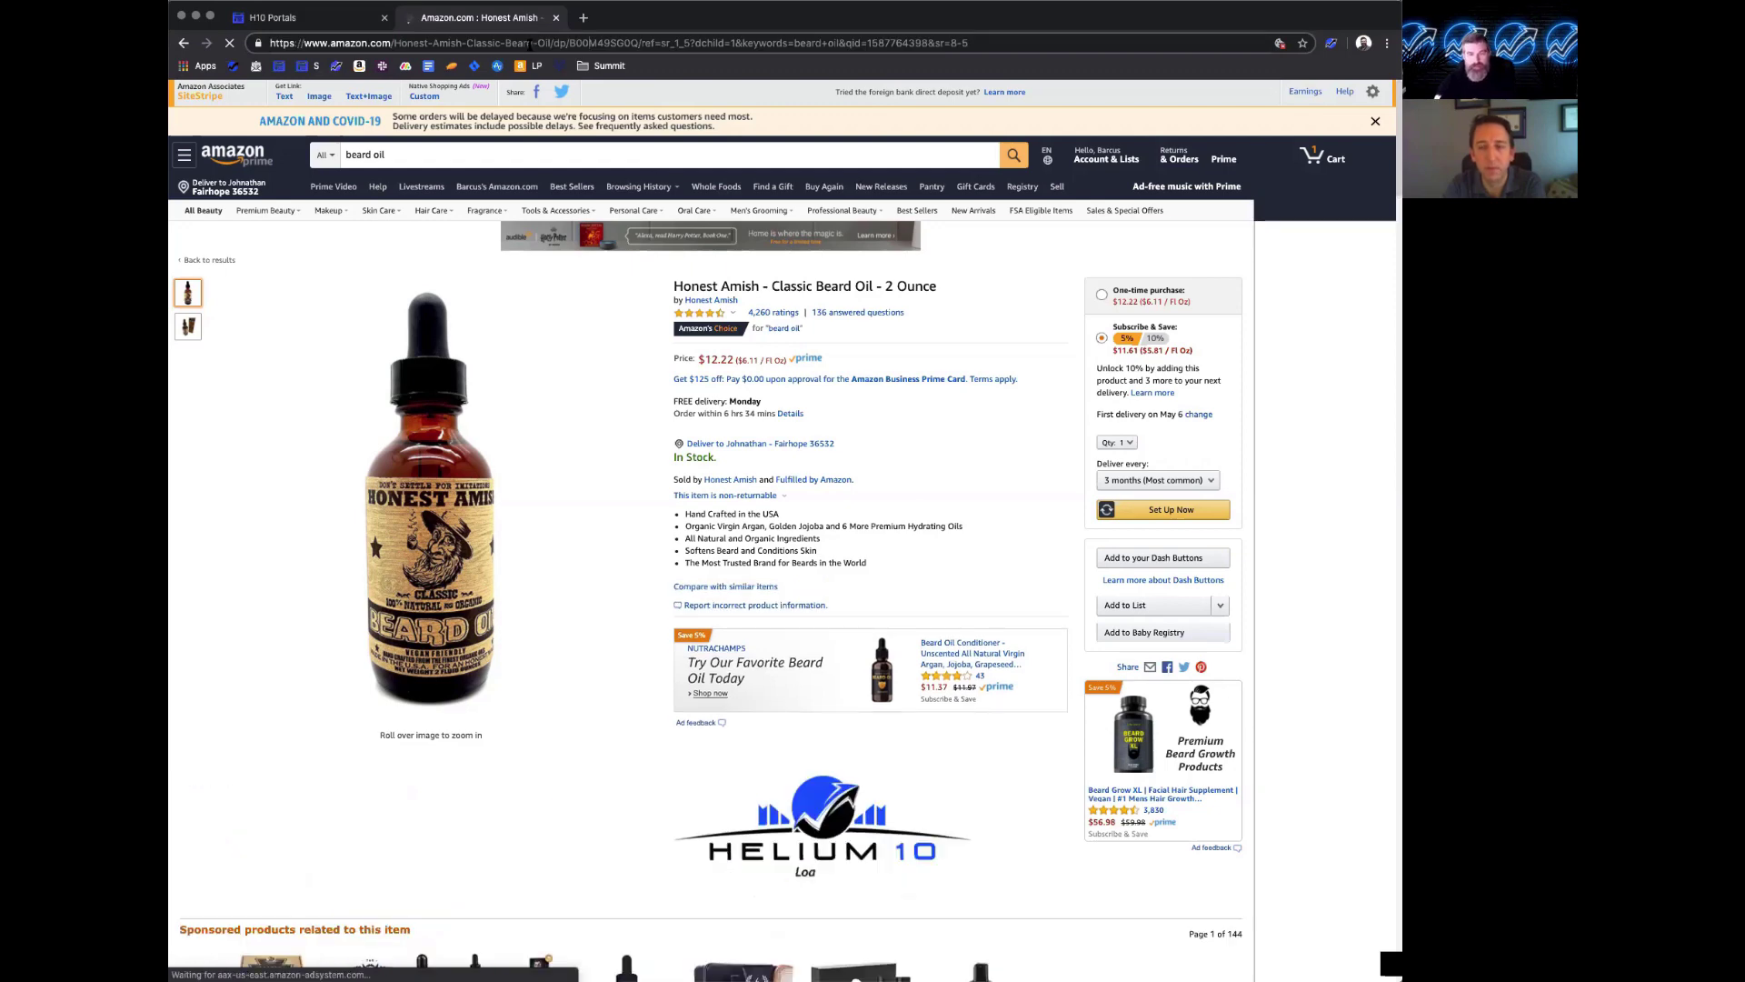
pyautogui.tripleClick(531, 43)
pyautogui.press('super+c')
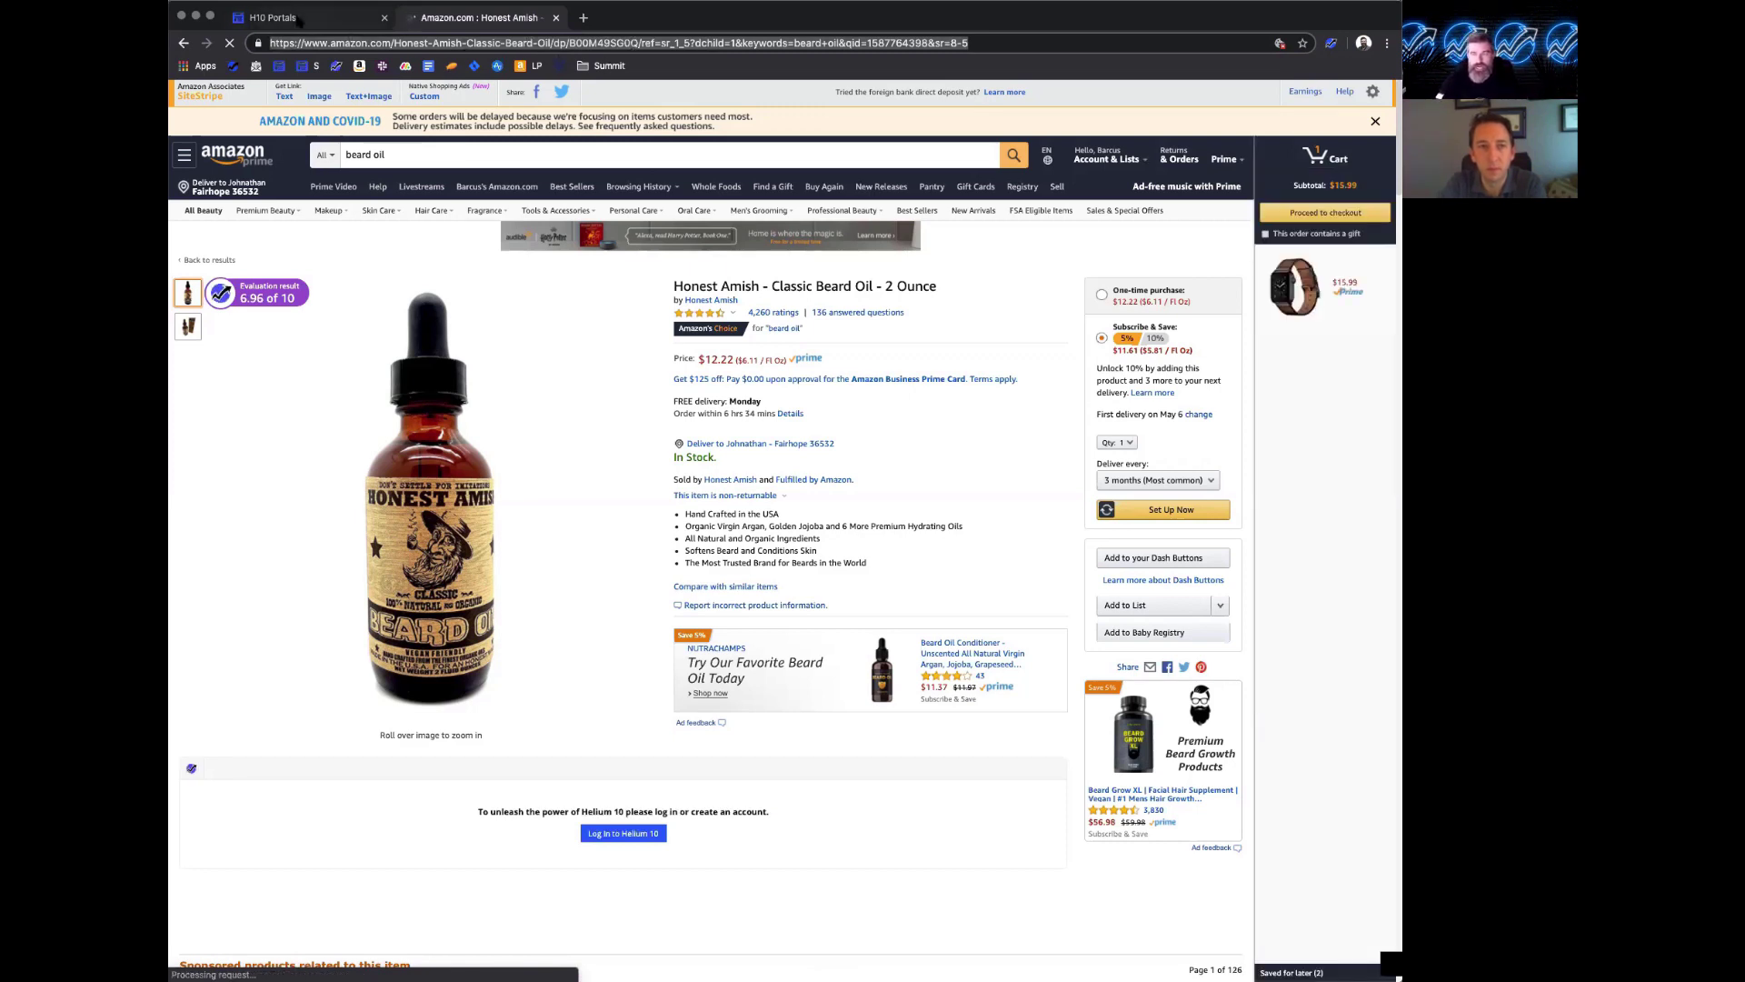
pyautogui.click(298, 19)
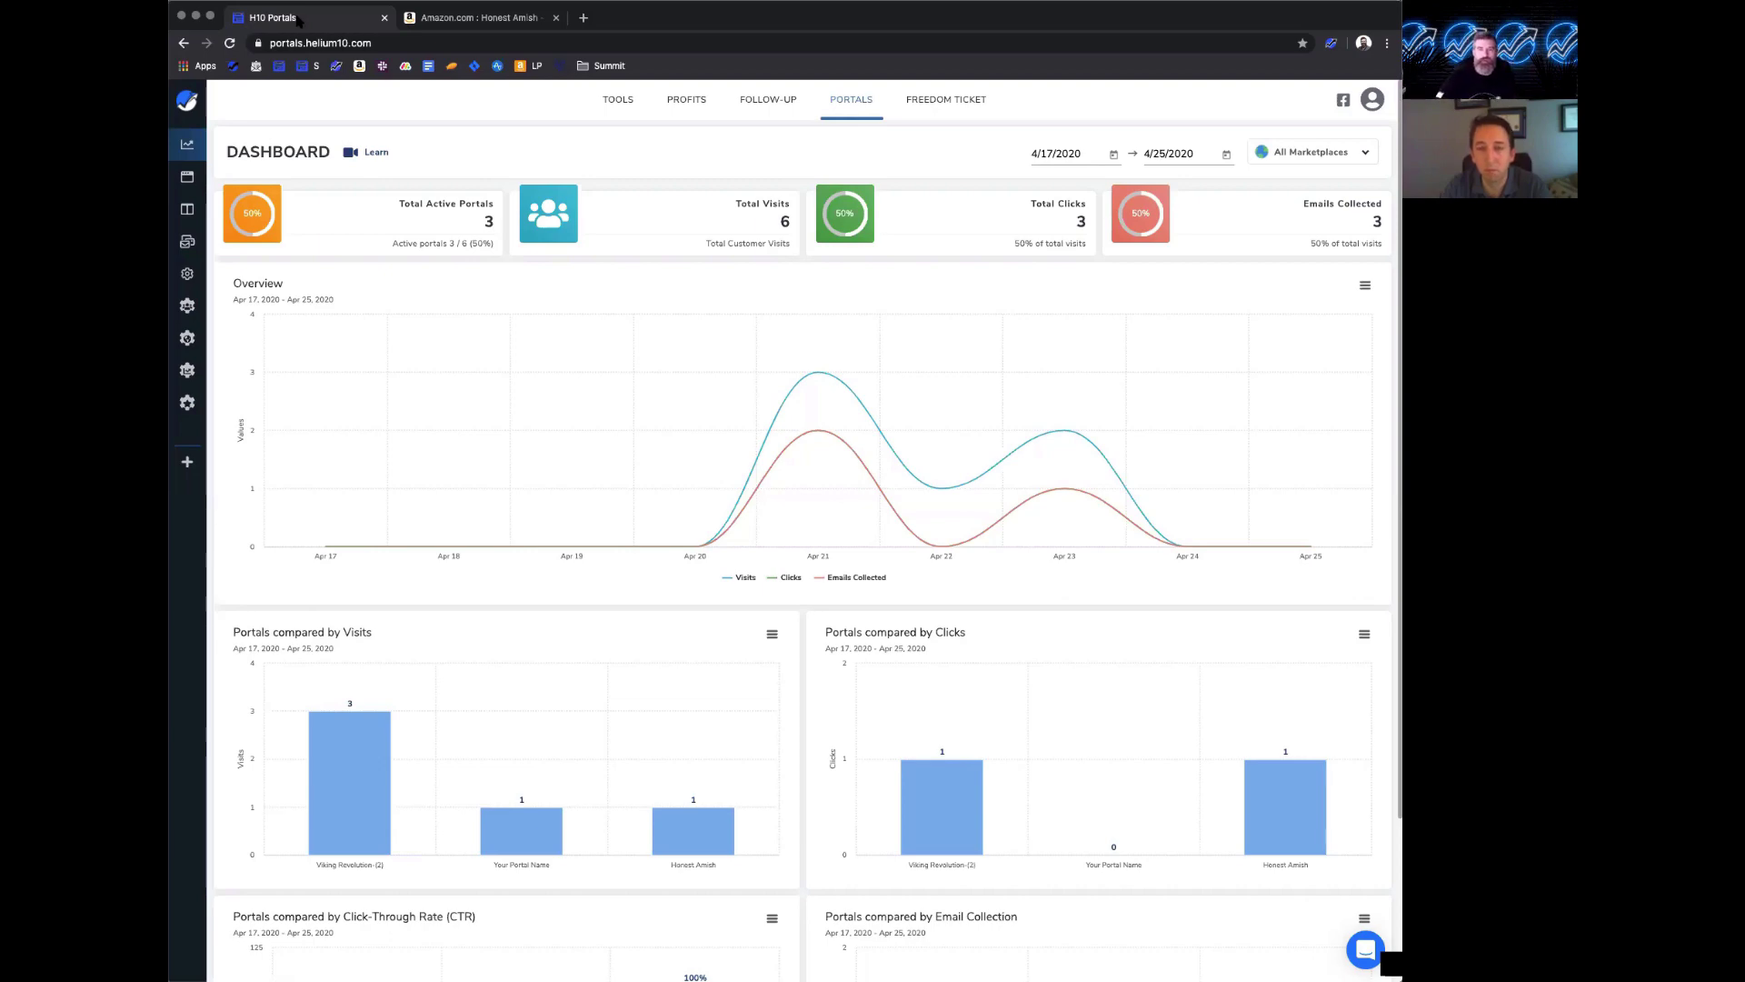
pyautogui.click(477, 18)
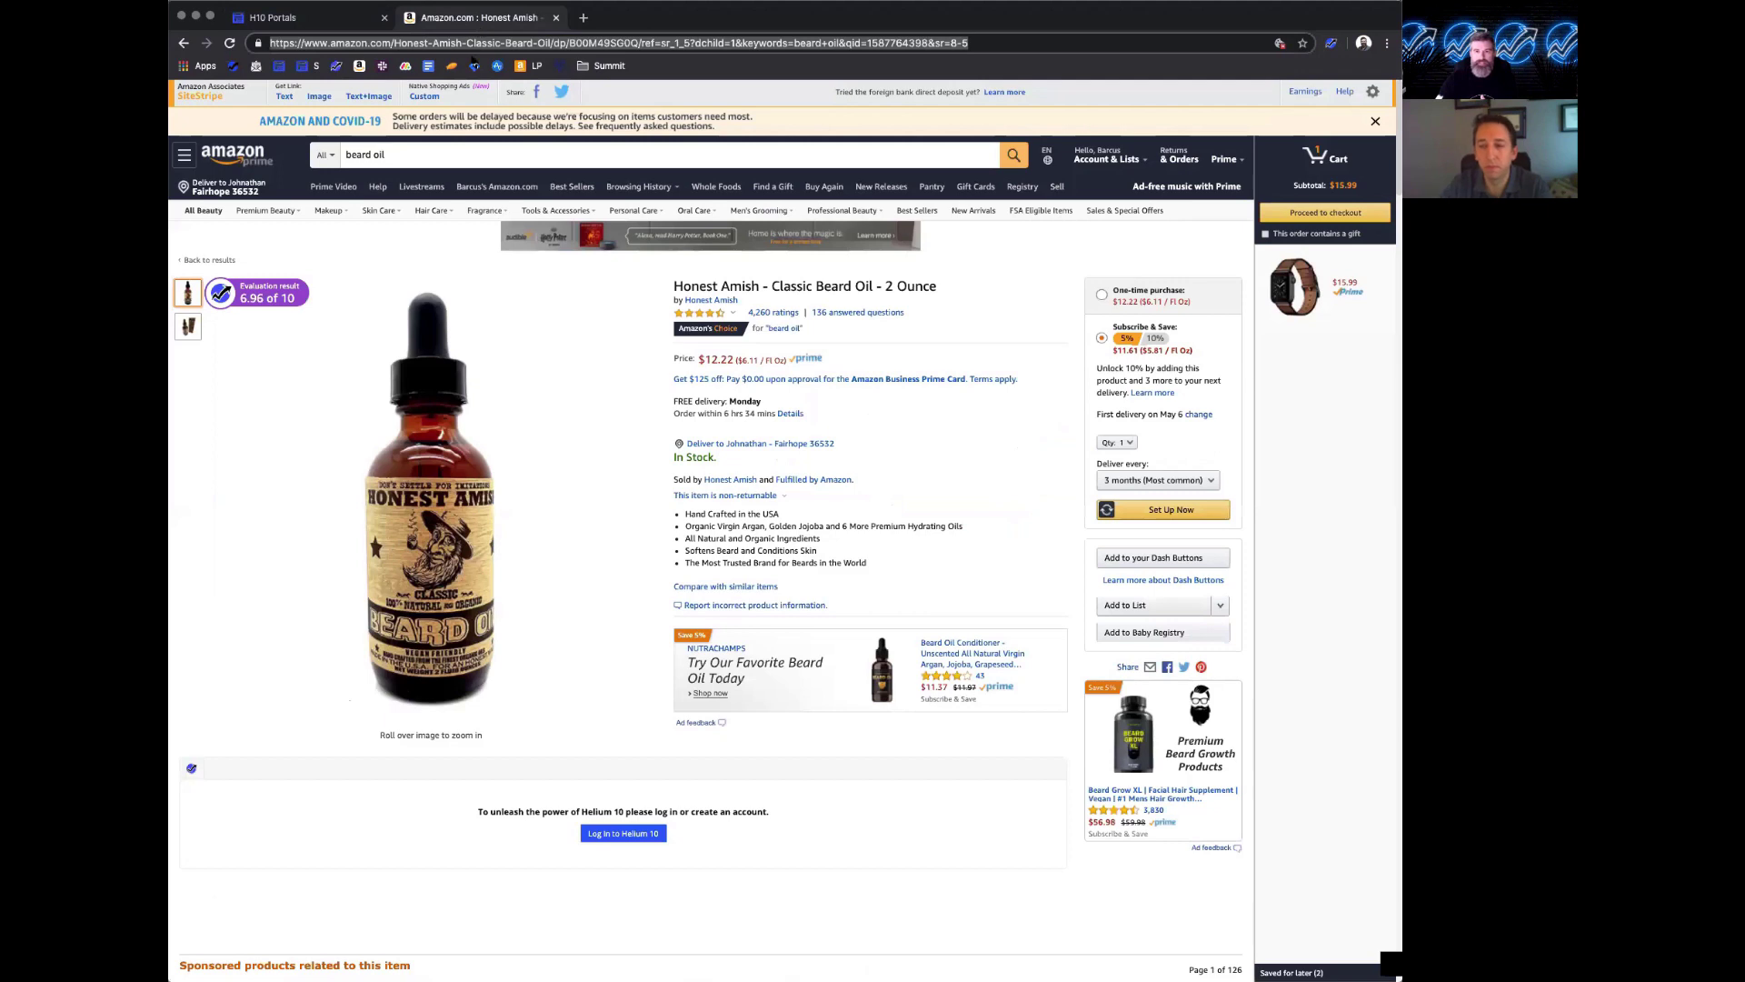
pyautogui.click(314, 20)
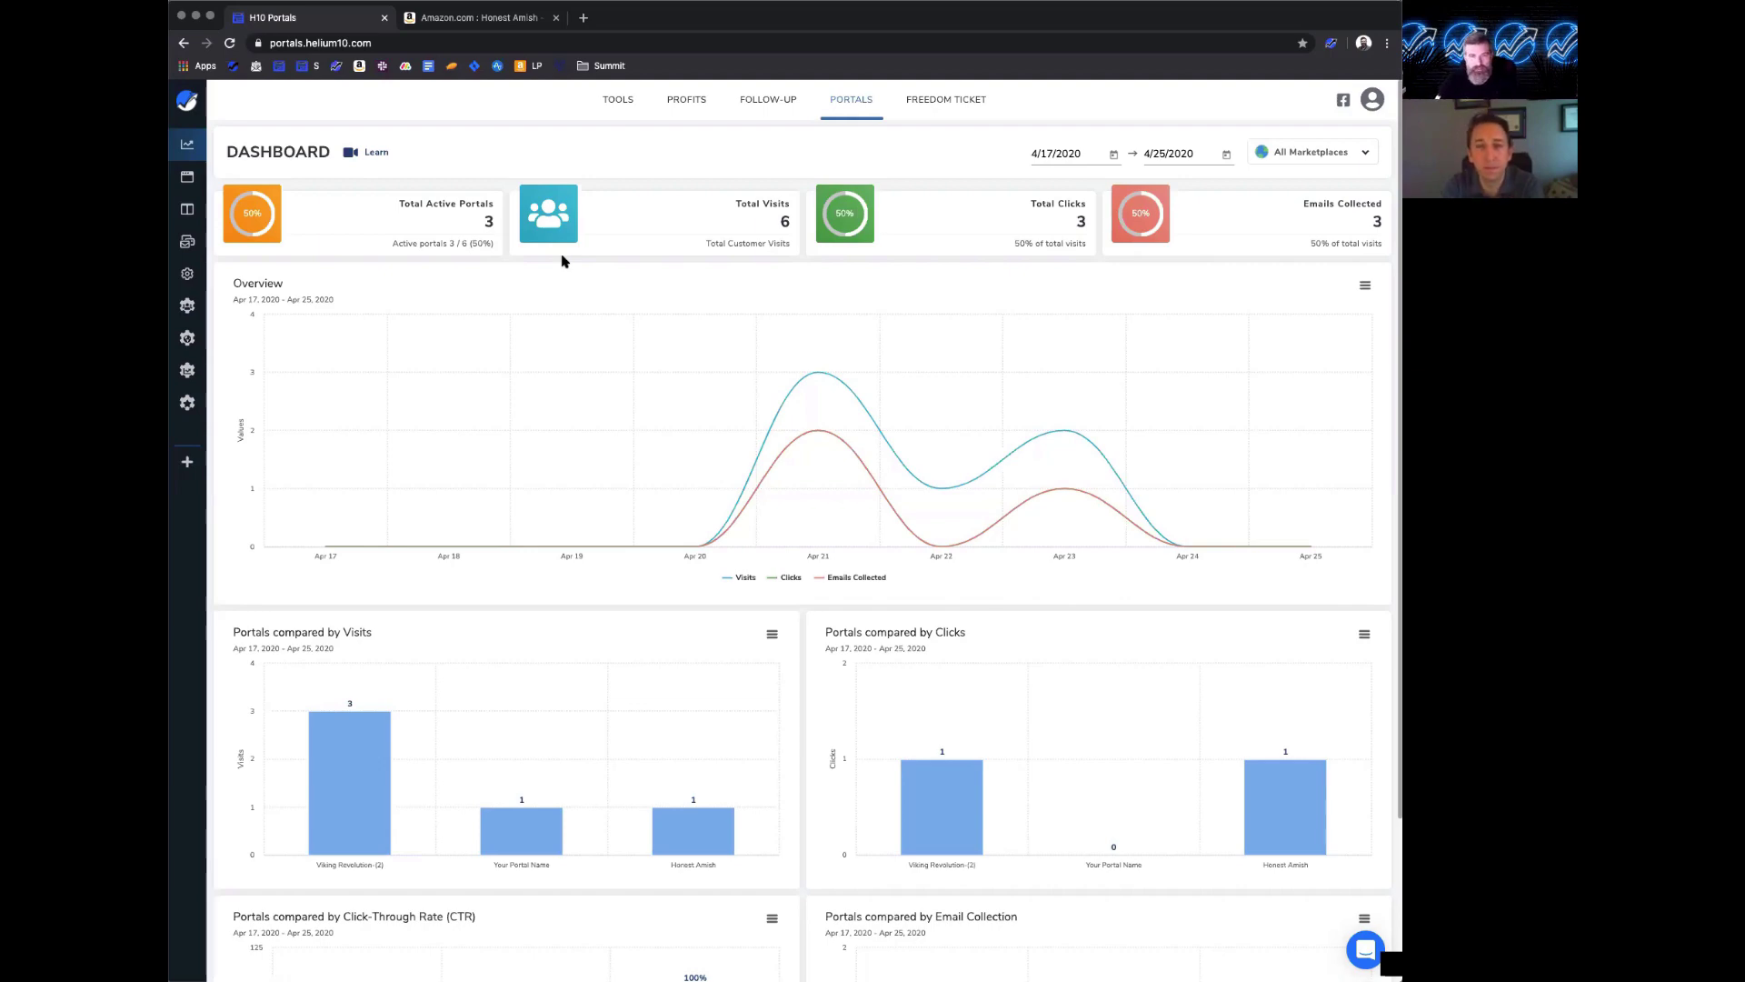
pyautogui.moveTo(186, 178)
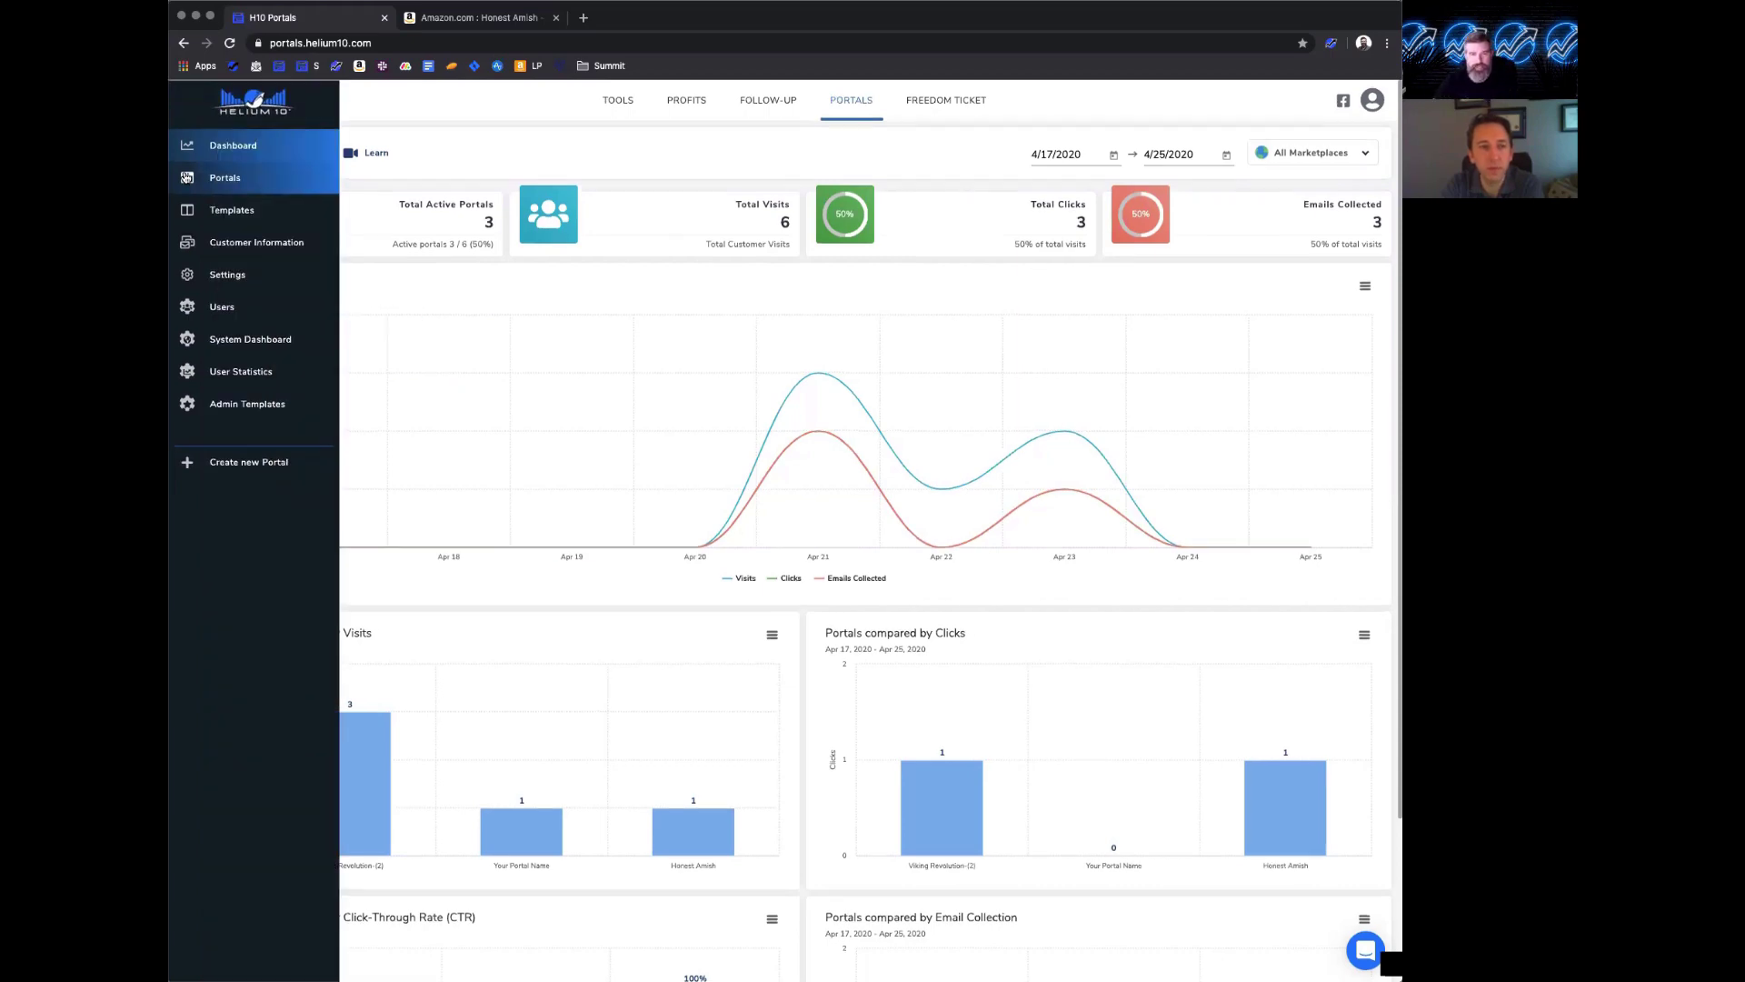
pyautogui.moveTo(818, 372)
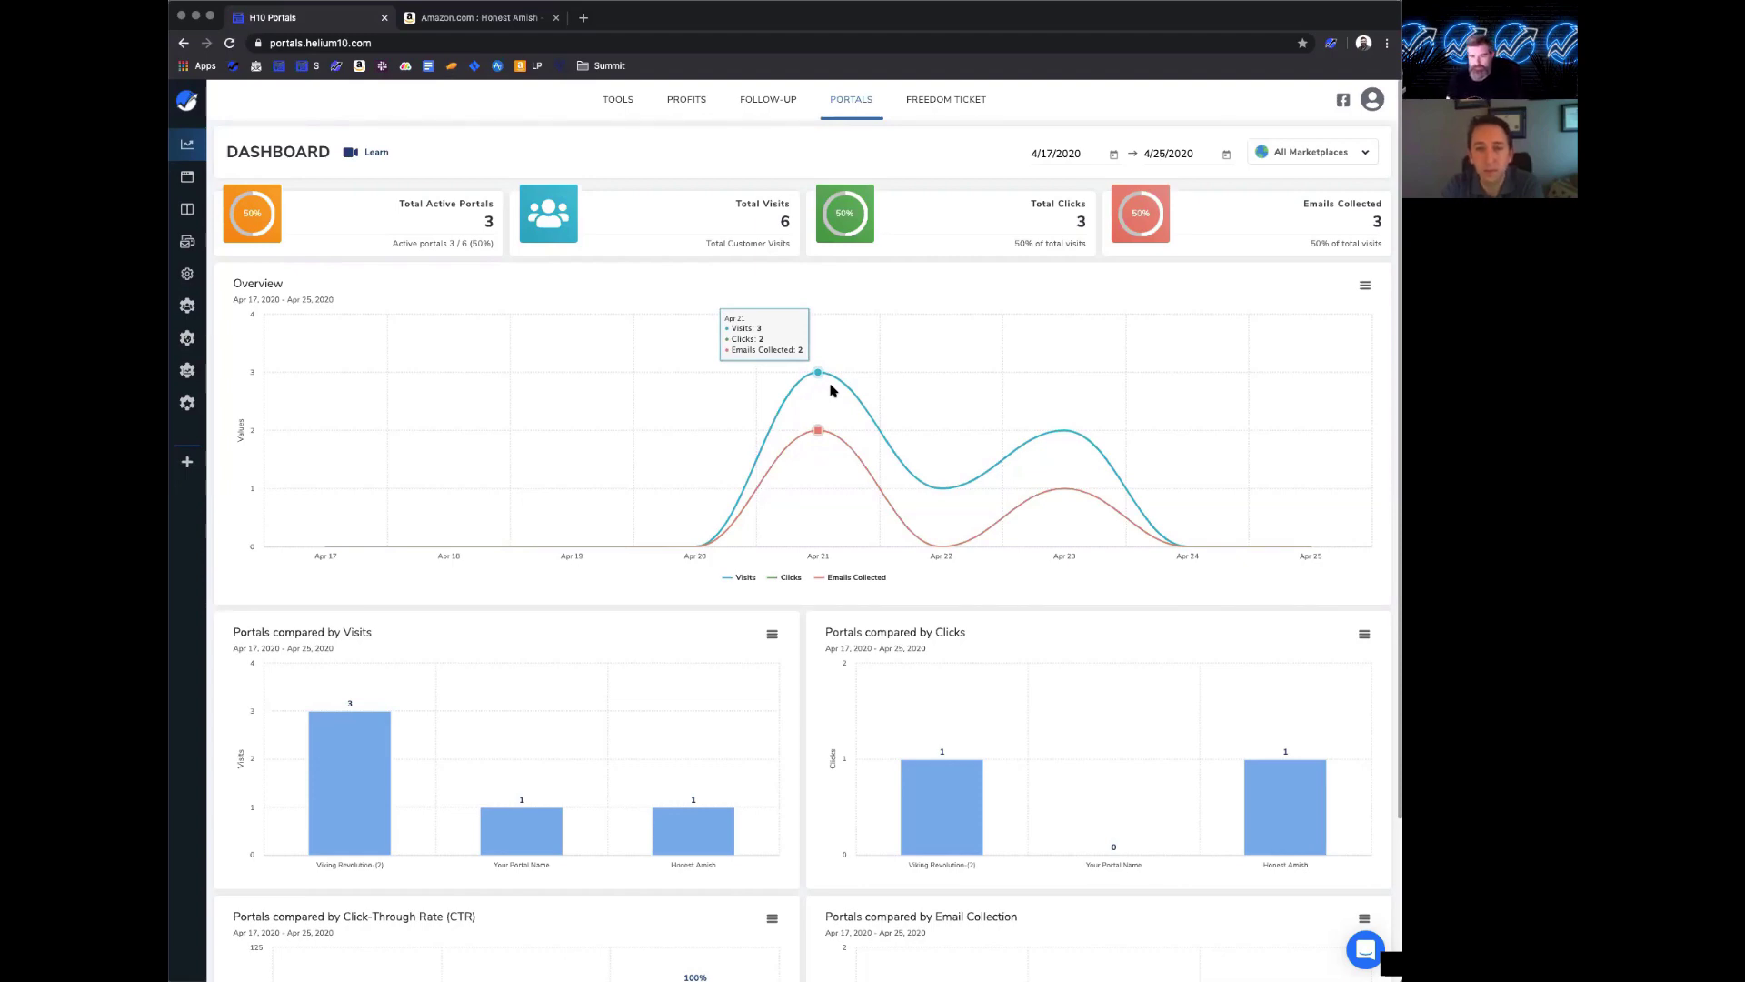
pyautogui.scroll(-3, 831, 391)
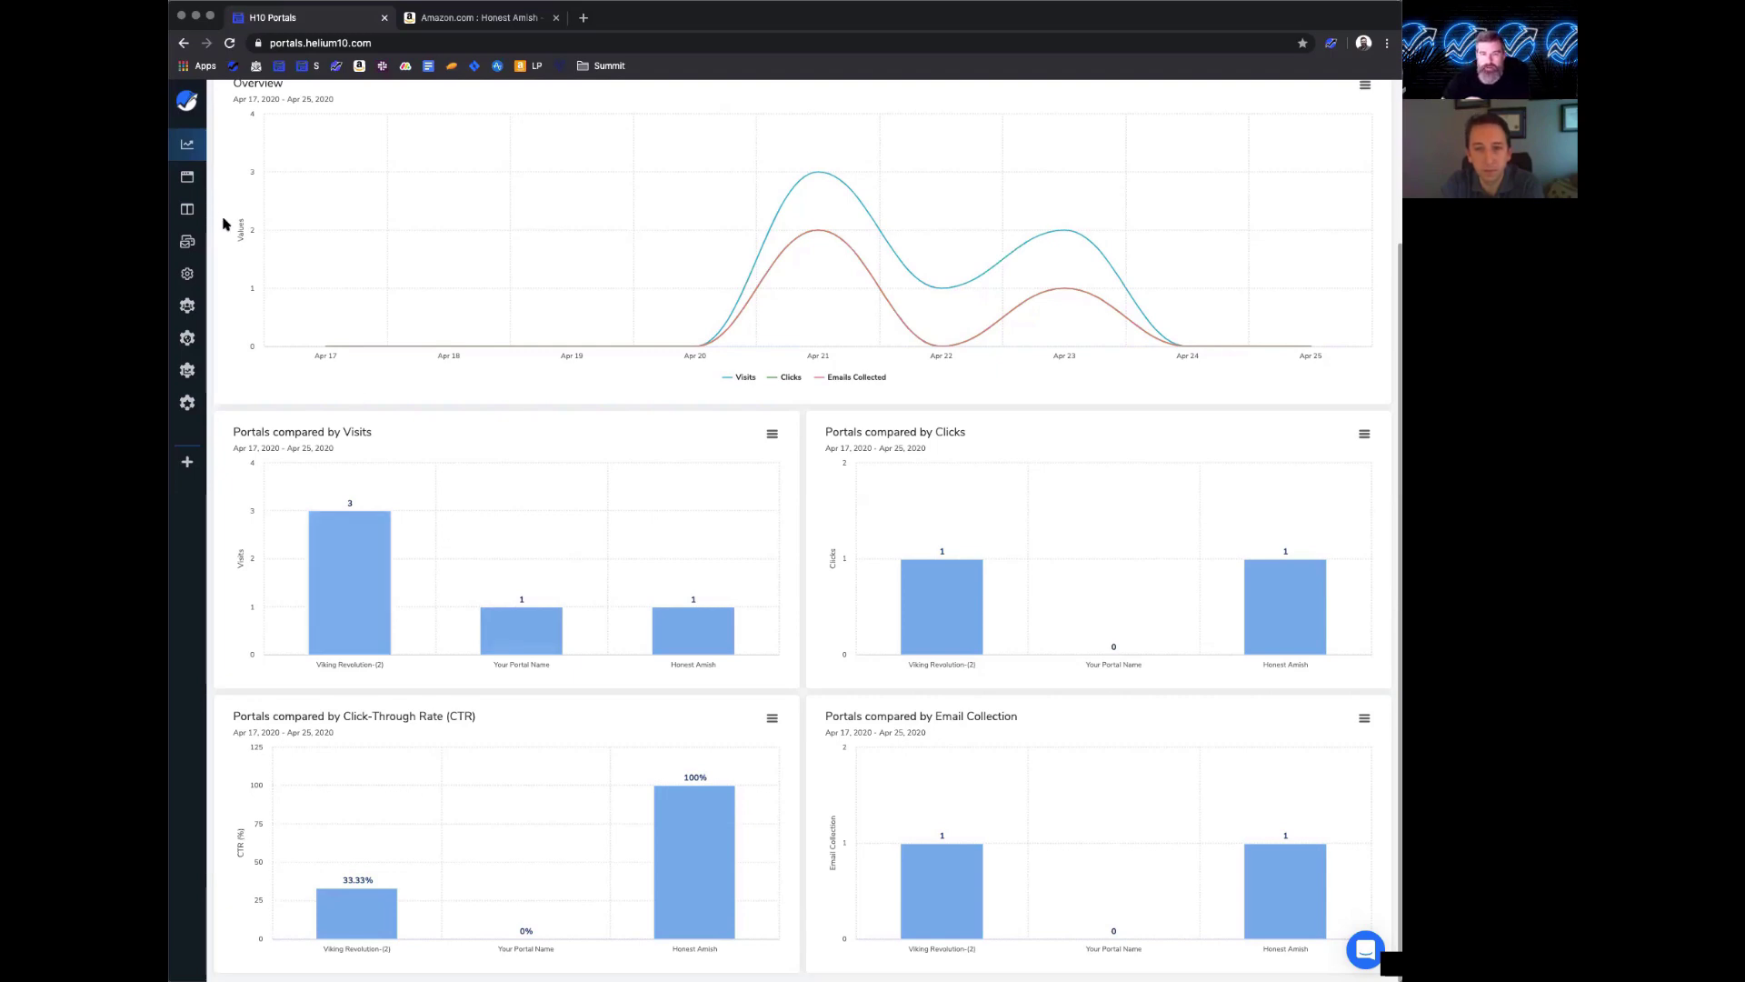
# - Create a new portal named 'Barcus Testing' with the Product Sales Page type
pyautogui.moveTo(194, 188)
pyautogui.click(244, 465)
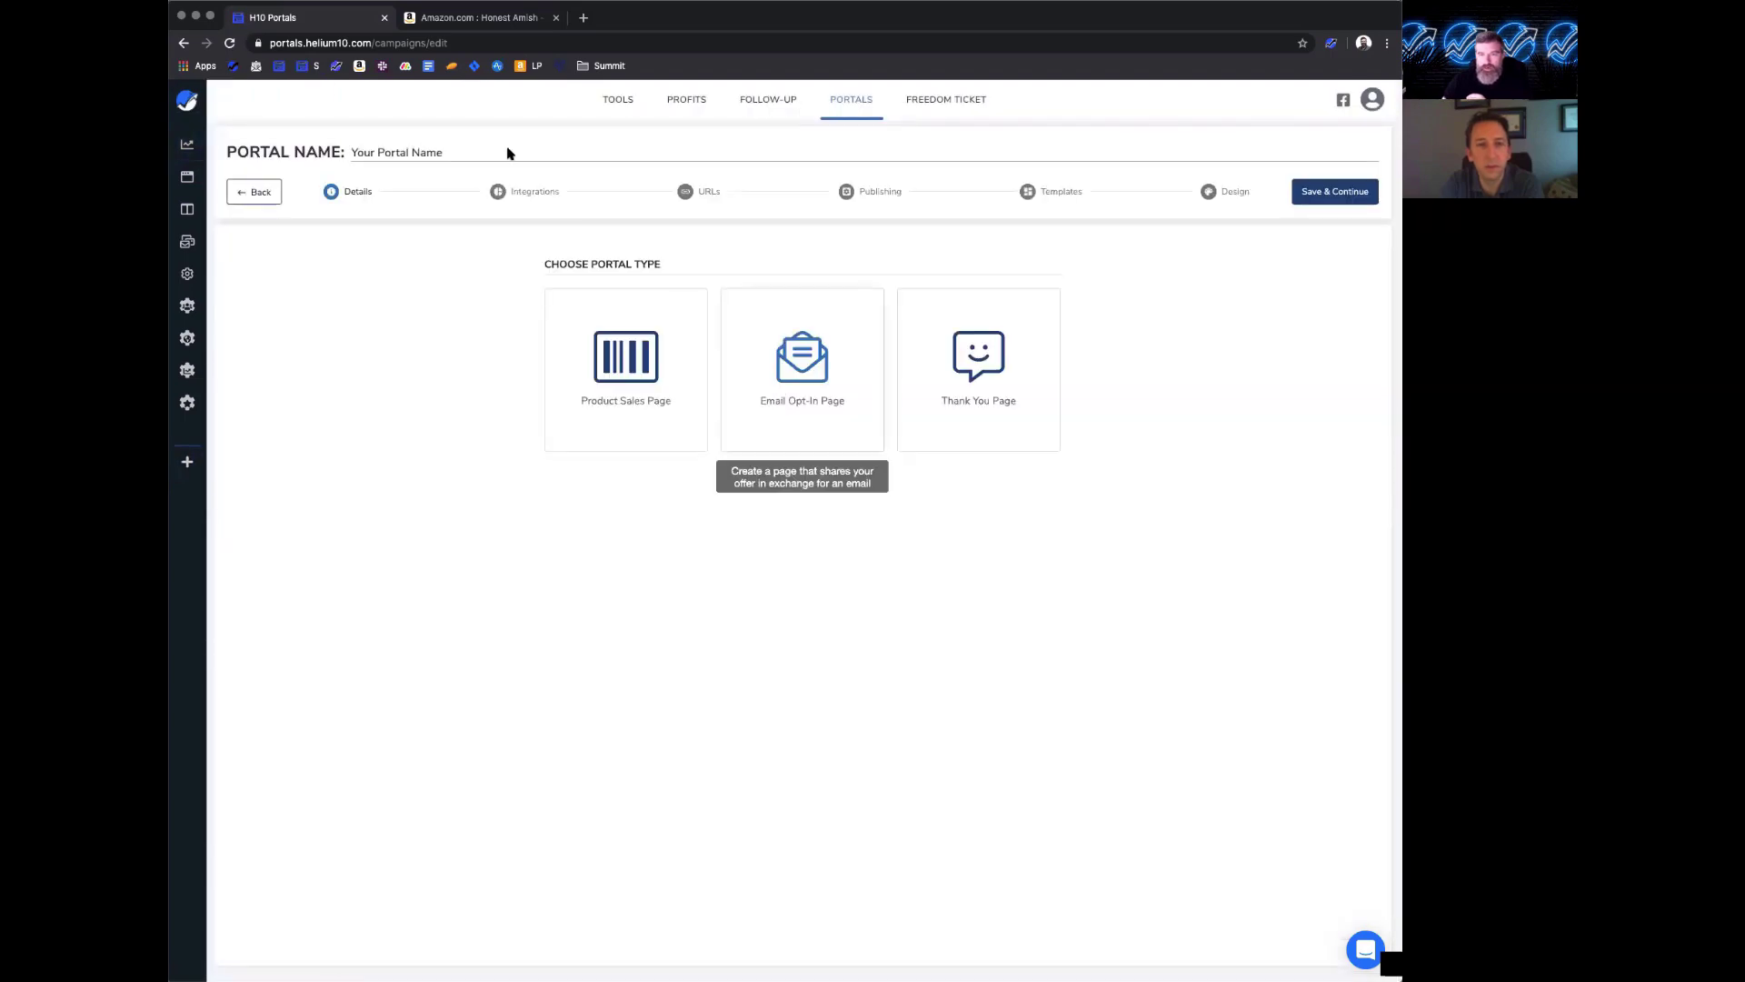
pyautogui.click(491, 157)
pyautogui.press('super+a')
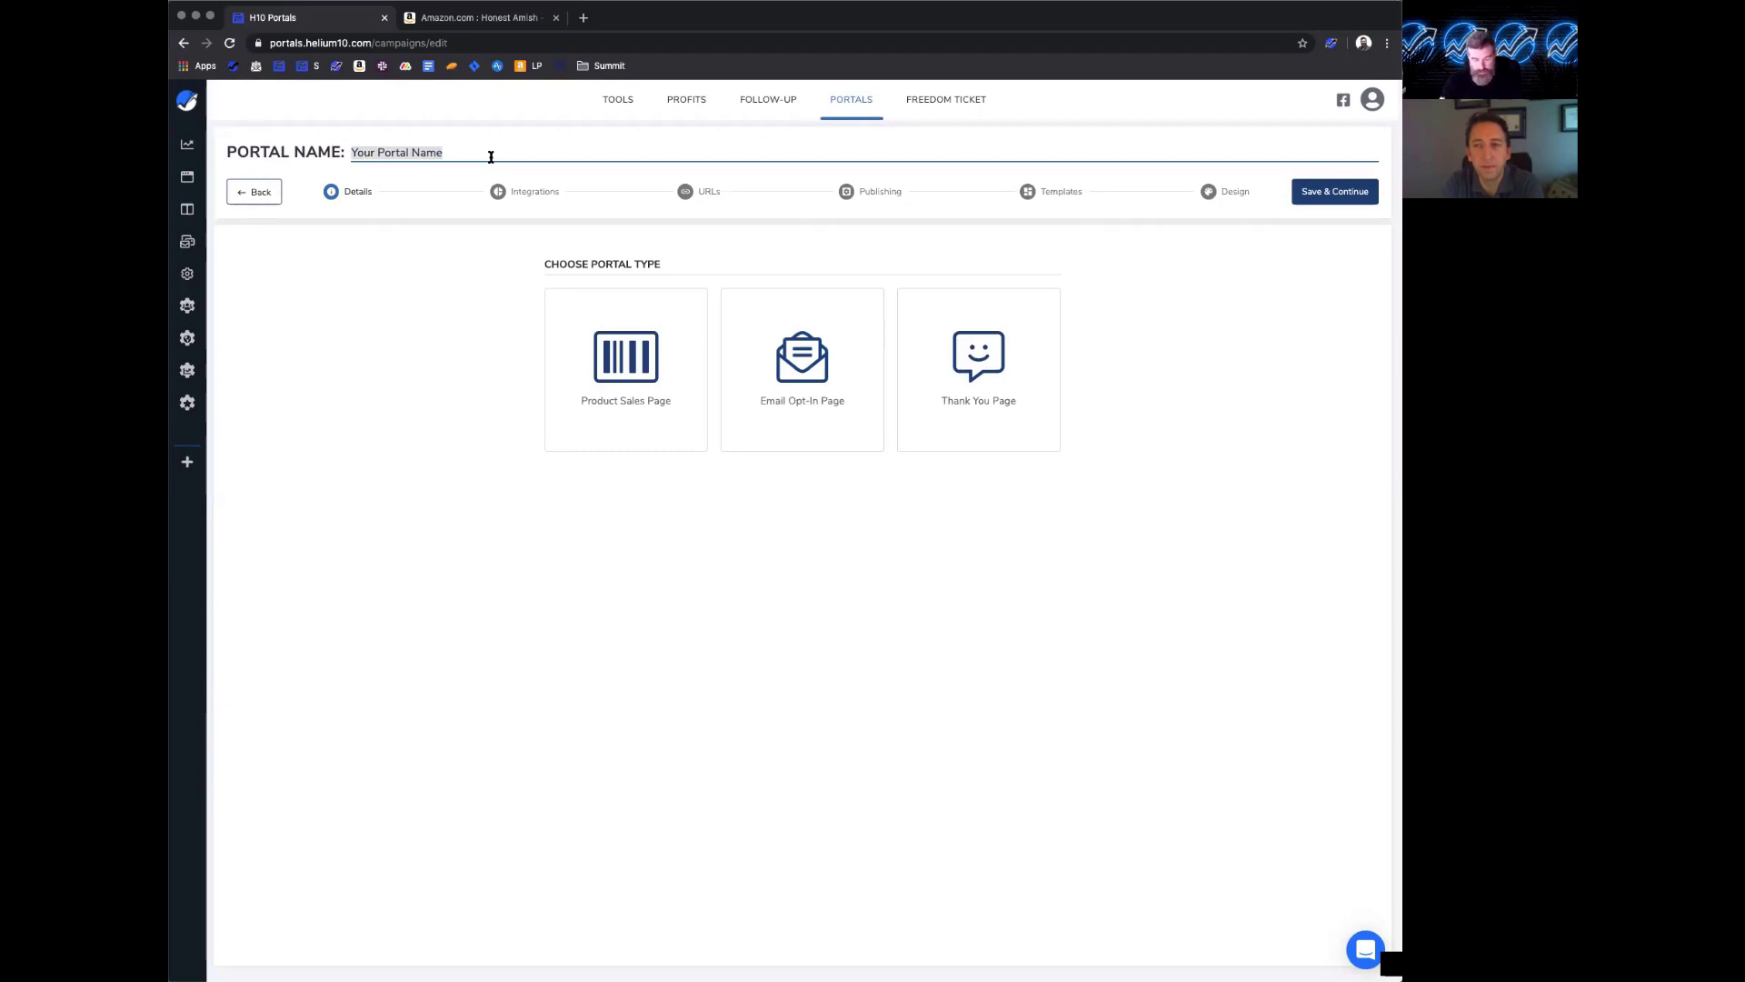
pyautogui.write('Br')
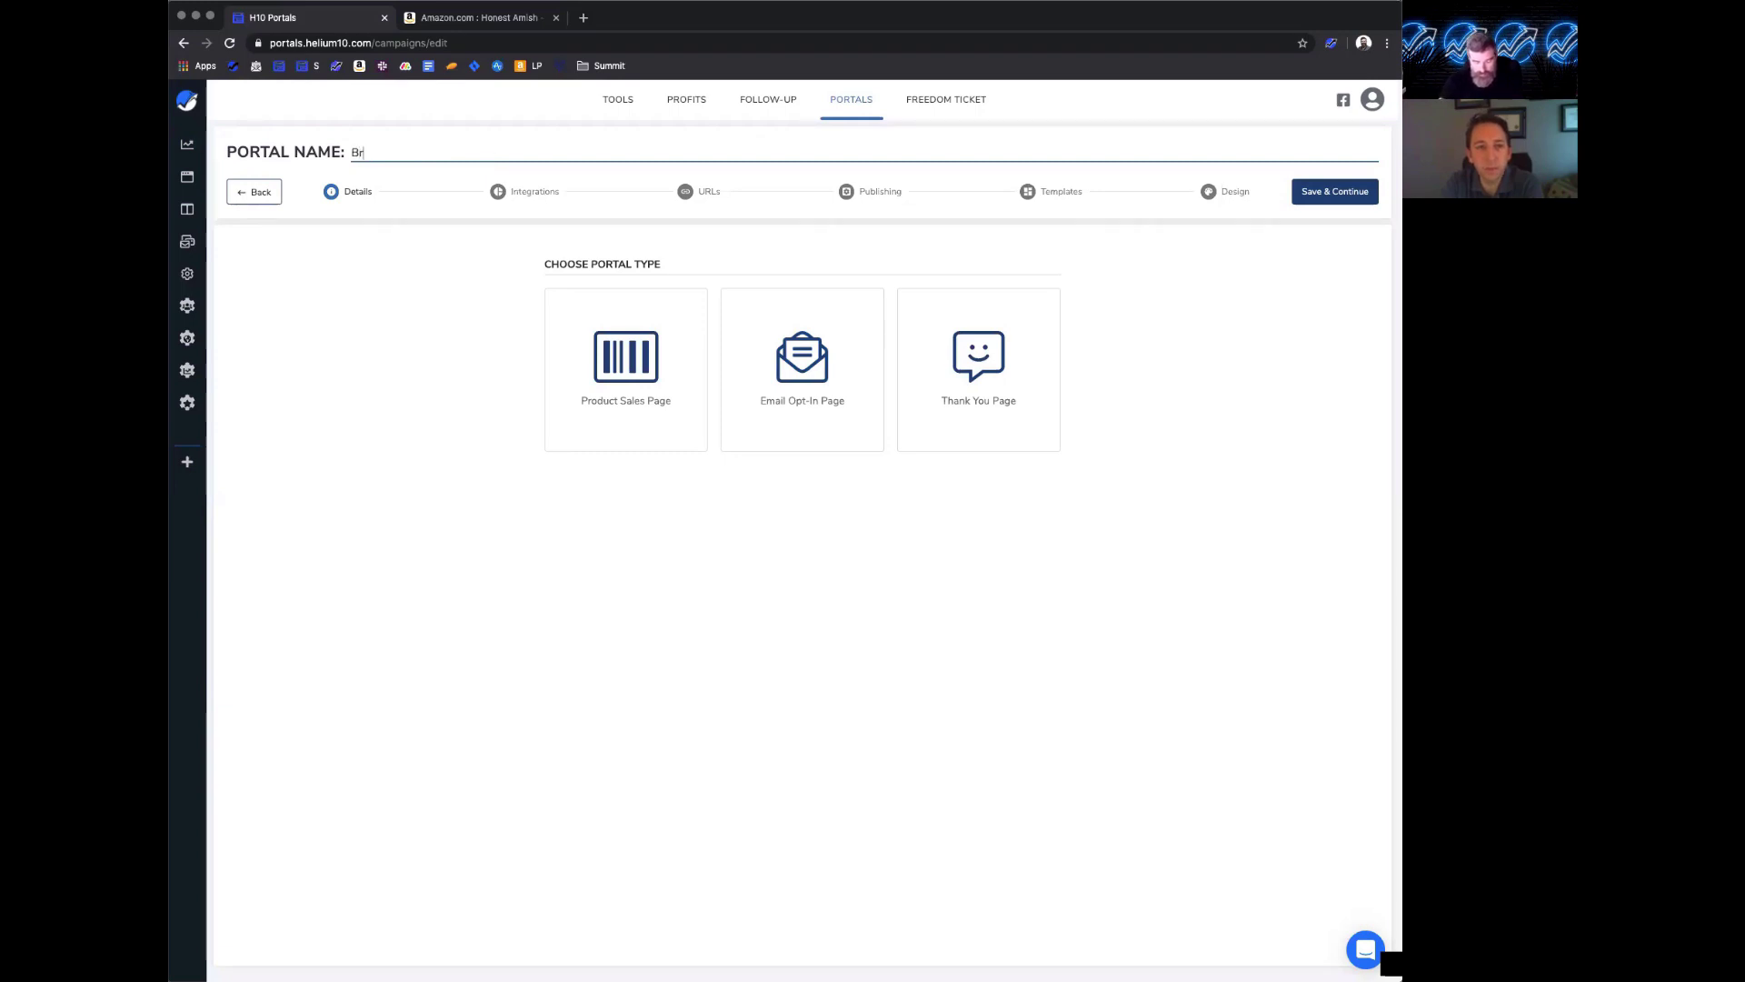
pyautogui.write('rcus Testing')
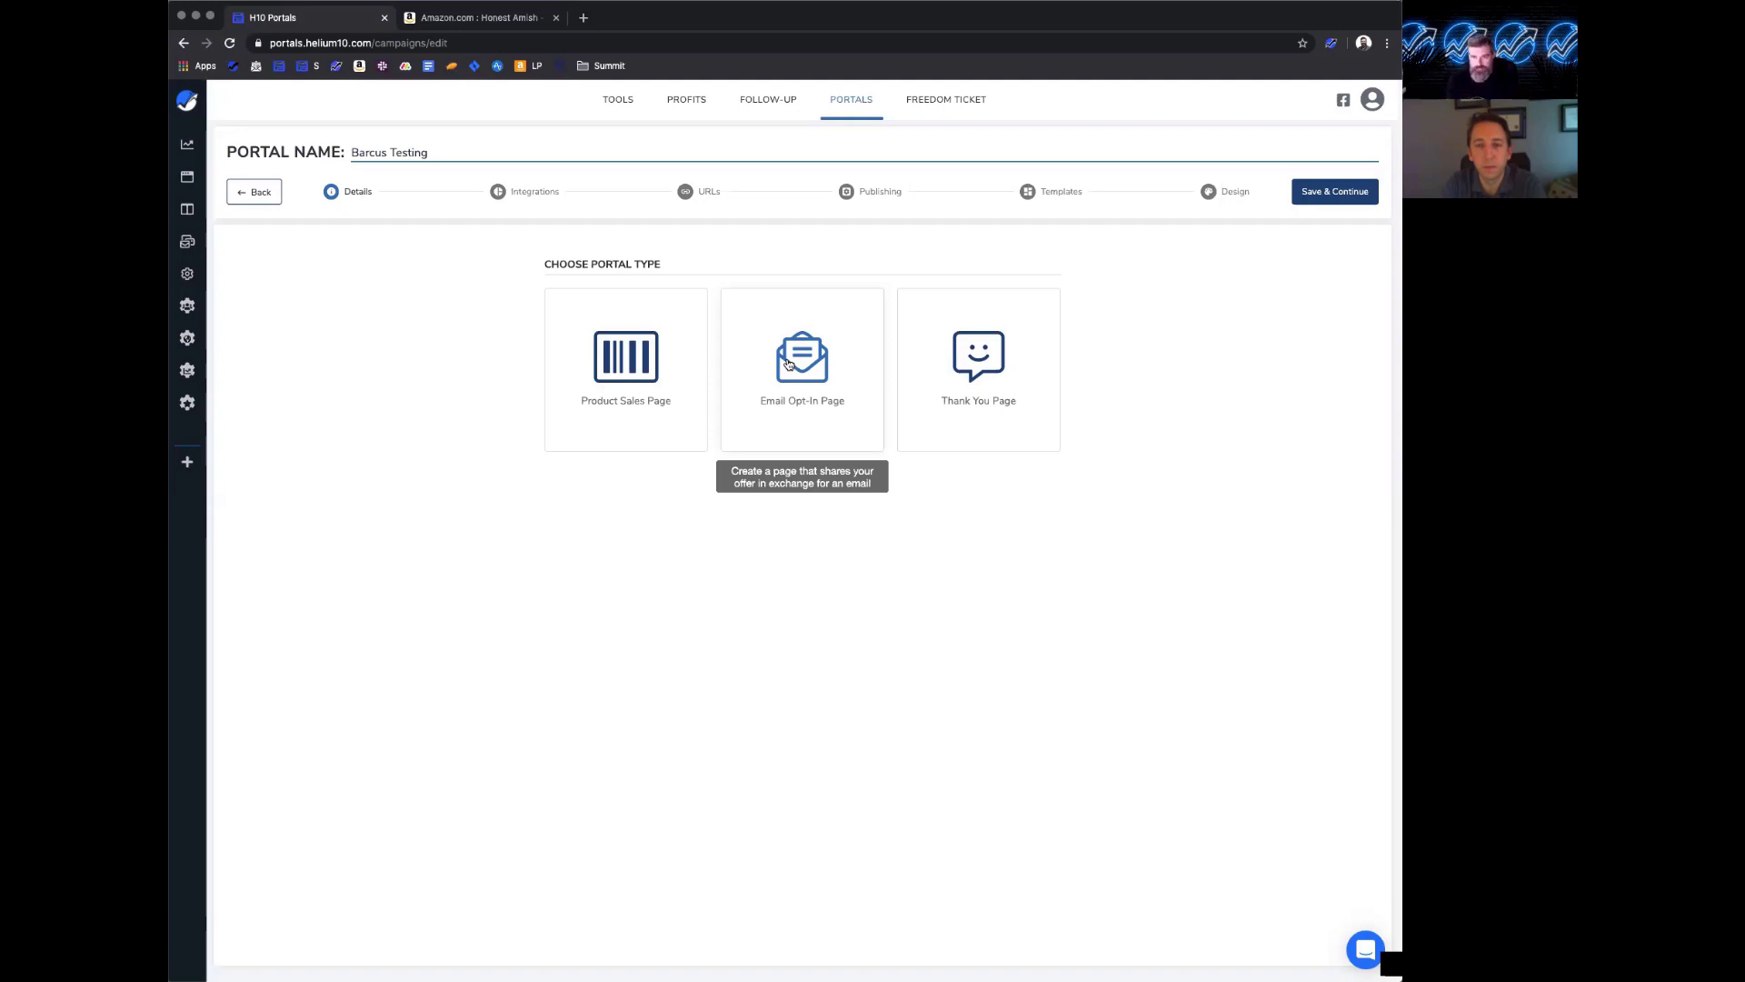
pyautogui.click(599, 363)
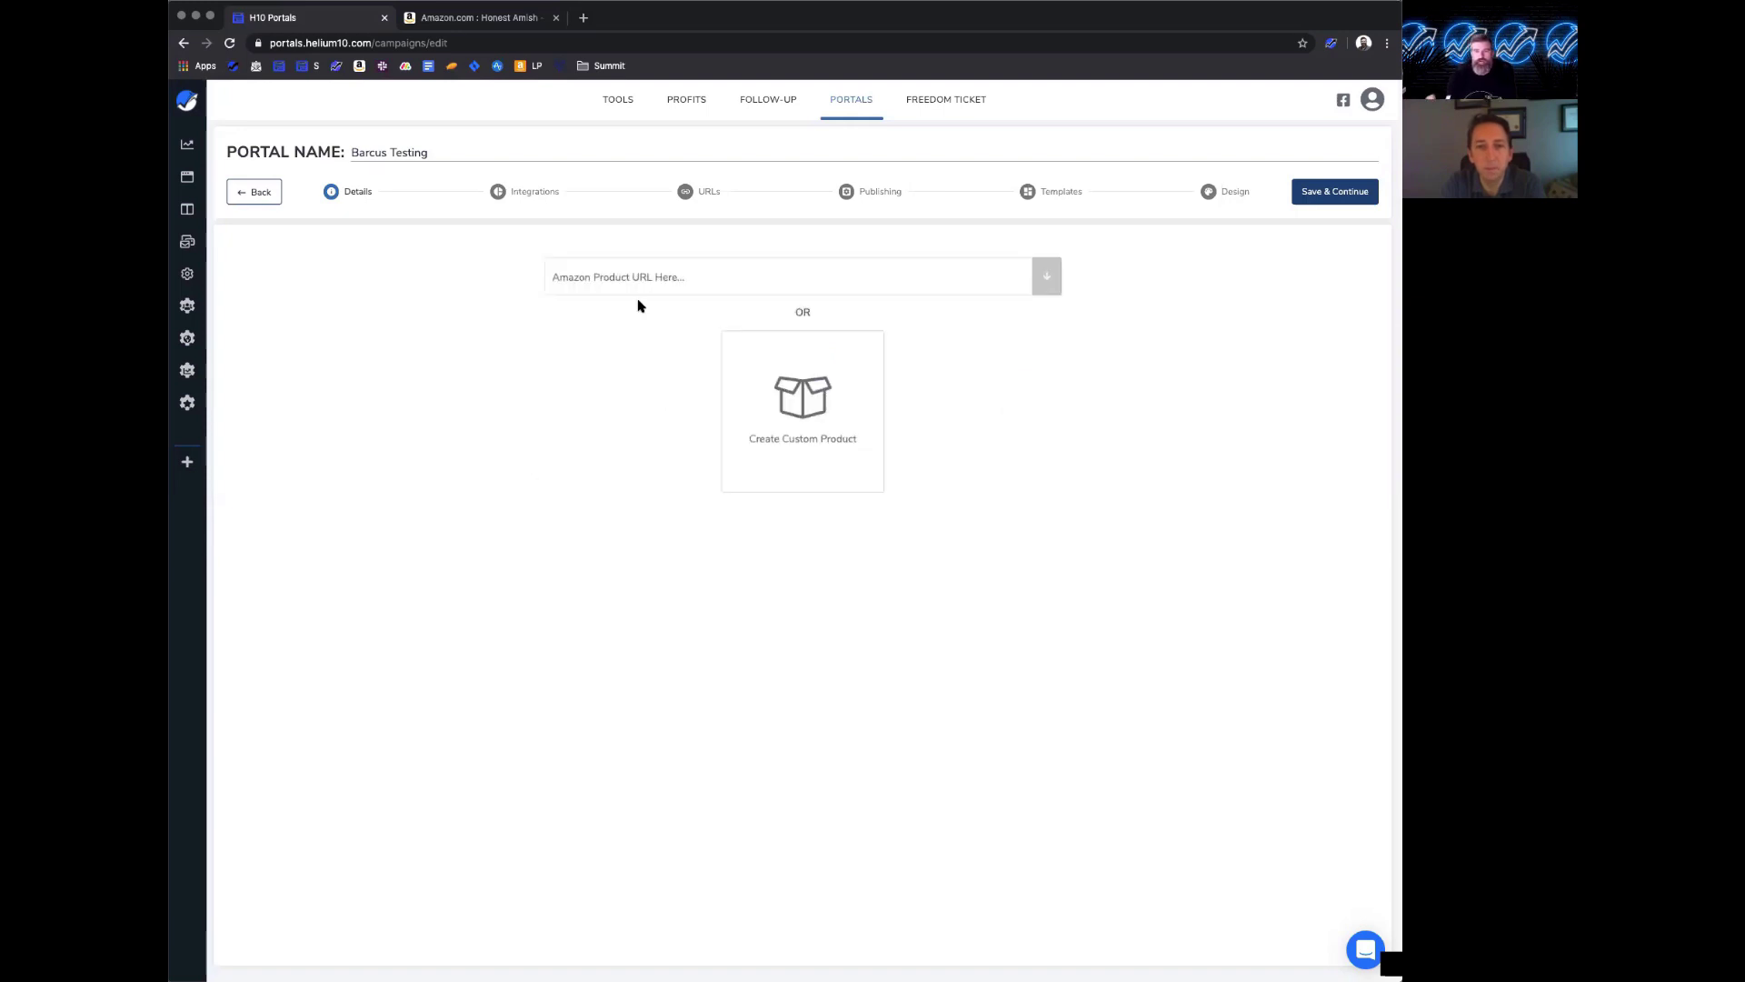
# - Paste the beard oil product's Amazon URL into the new portal's product link field
pyautogui.click(495, 18)
pyautogui.click(309, 20)
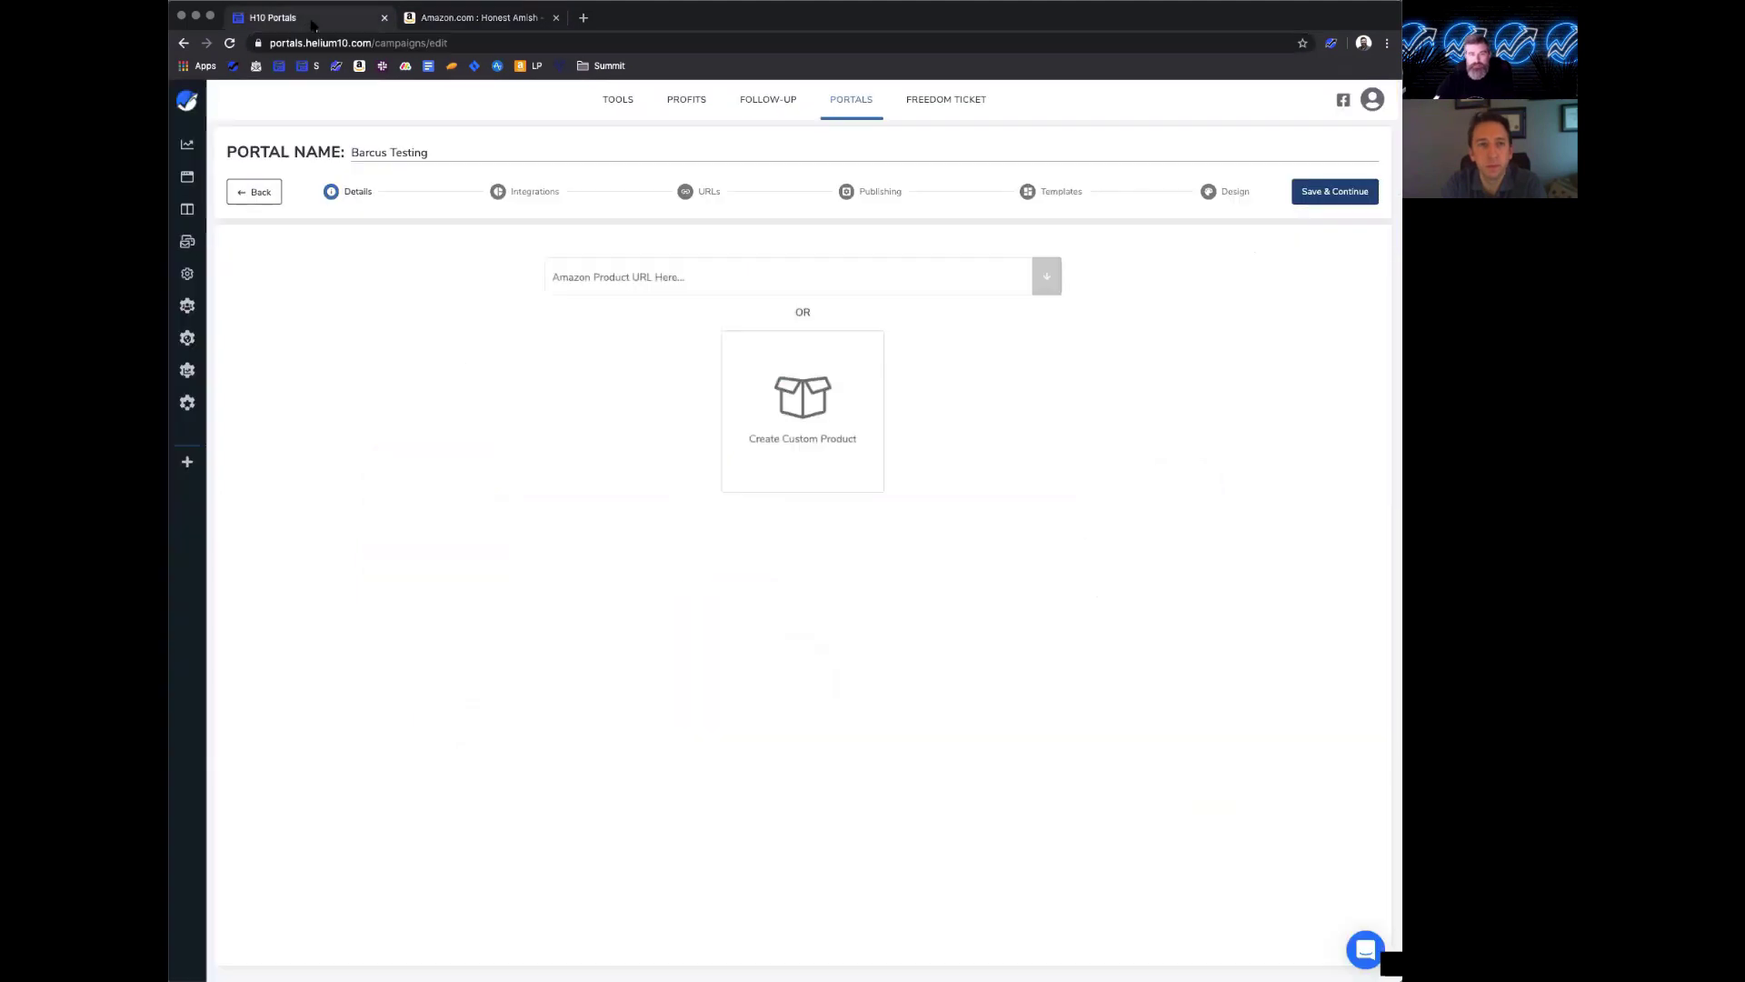
pyautogui.click(658, 284)
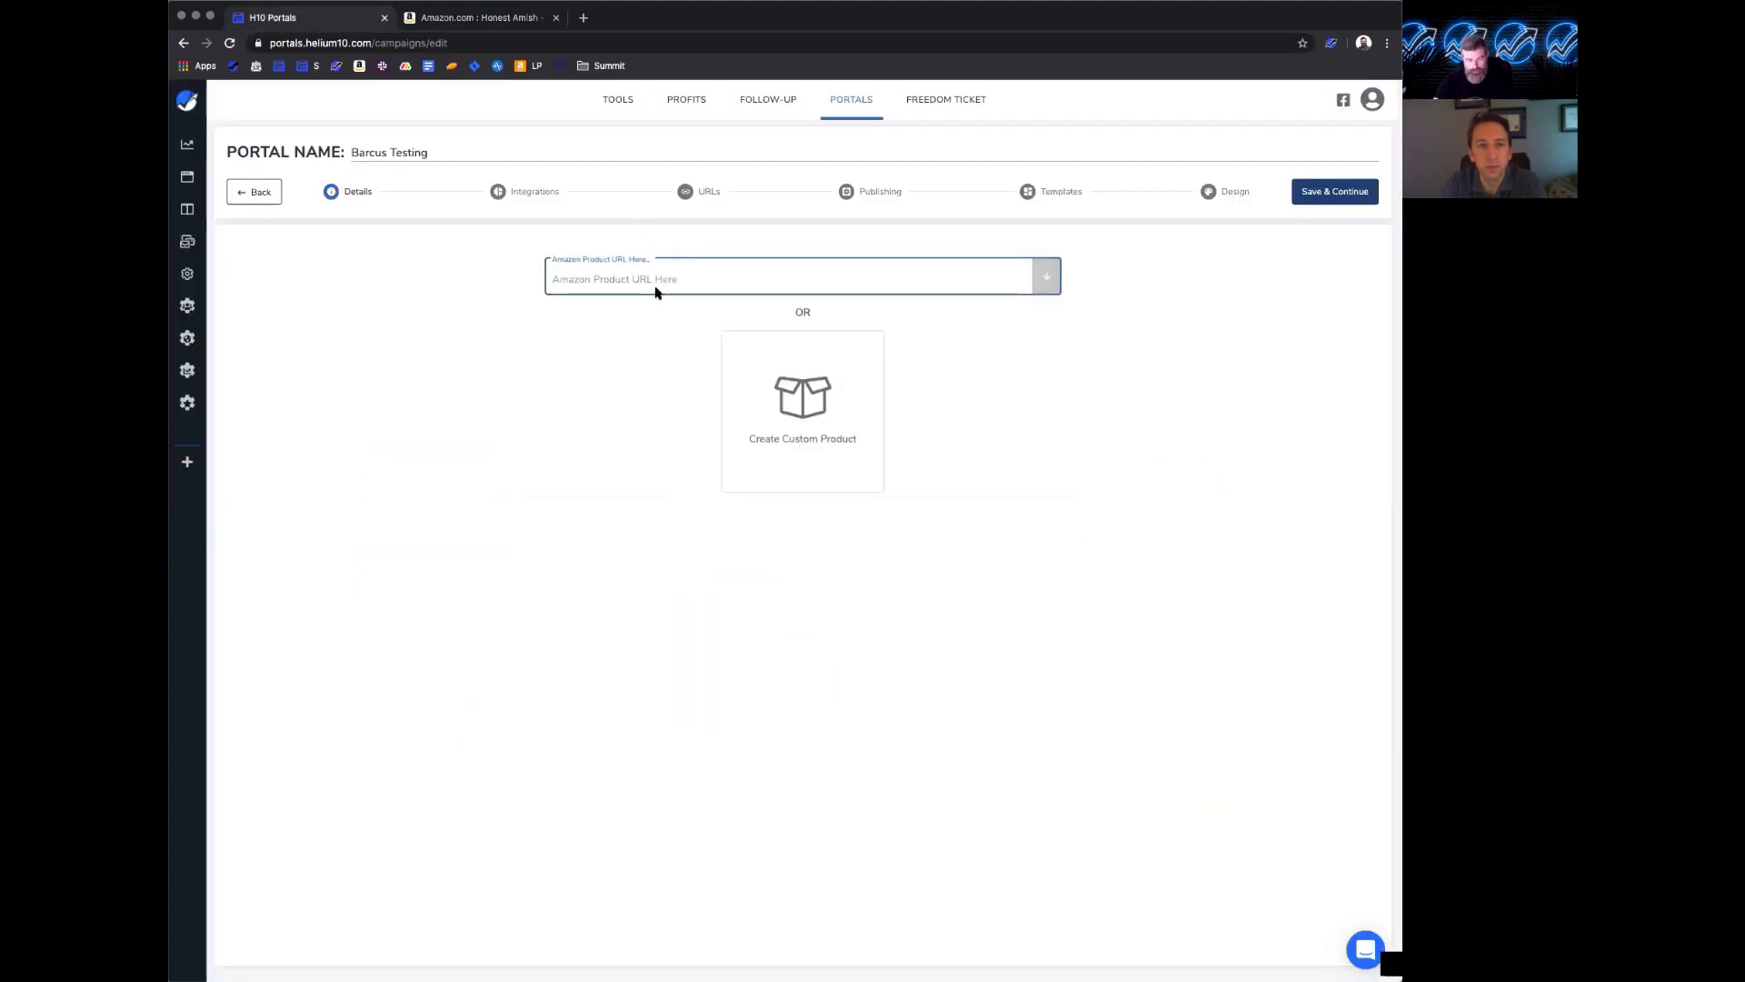
pyautogui.press('super+v')
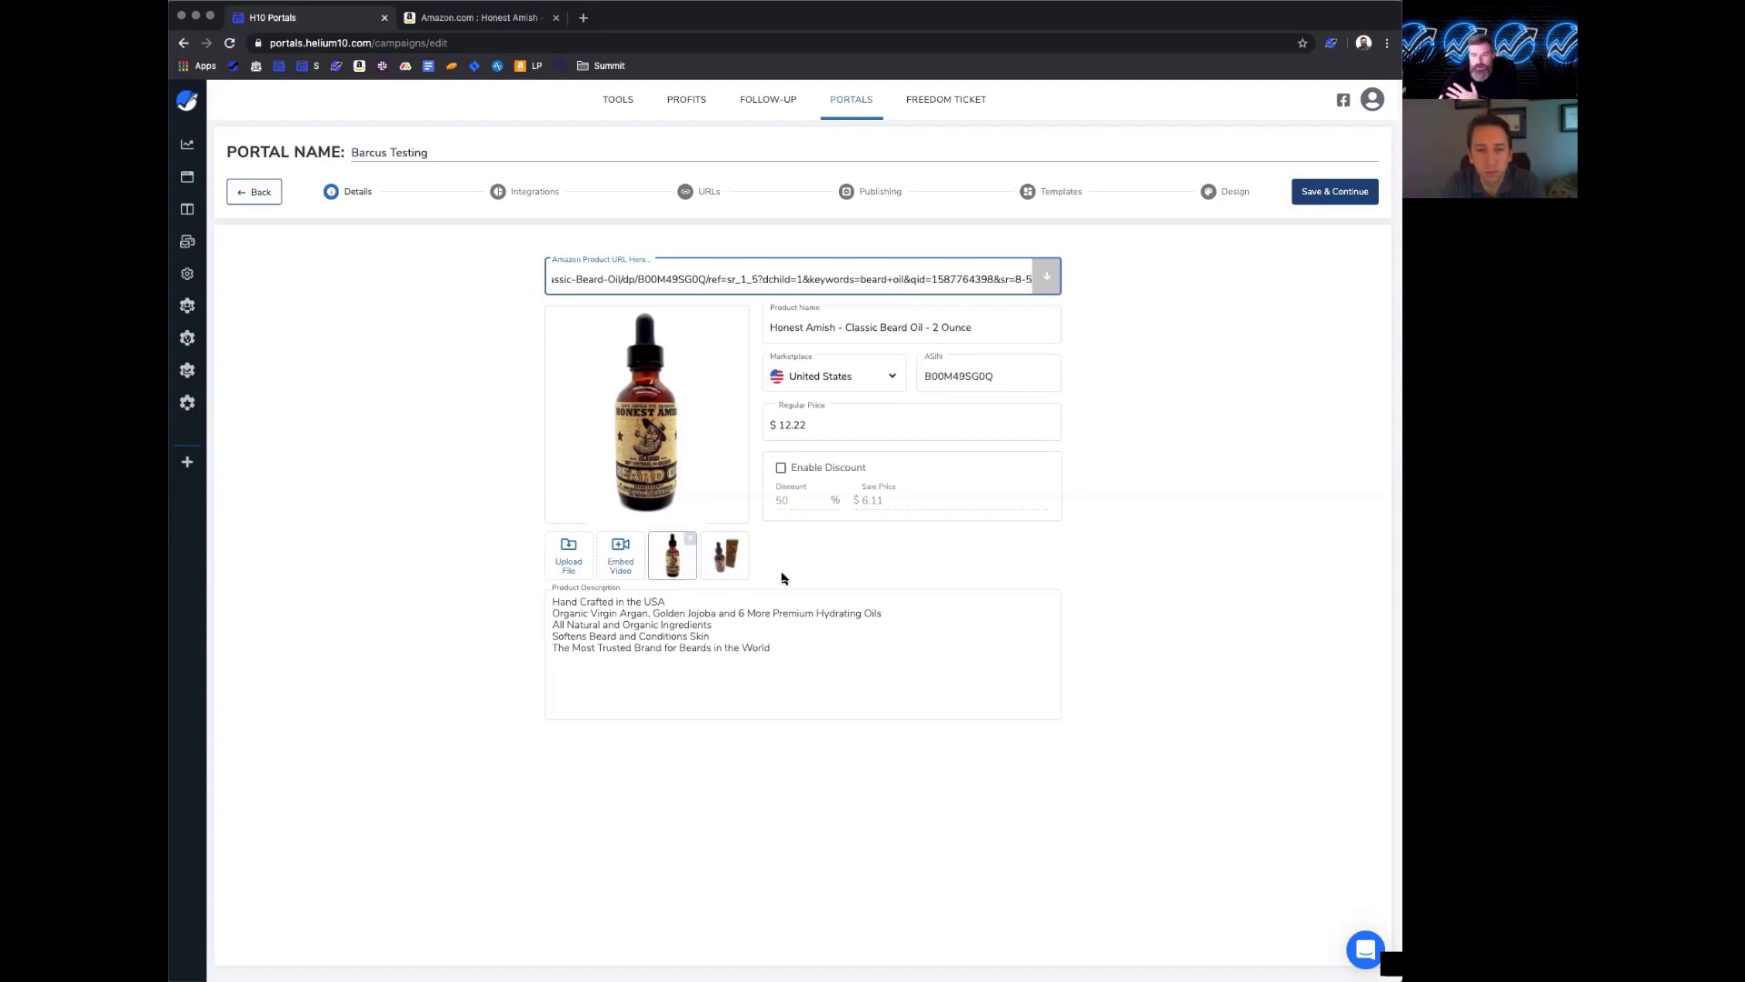
# - Put the bottle-and-box photo ahead of the bottle photo and view the $12.22 Amazon listing
pyautogui.moveTo(674, 570)
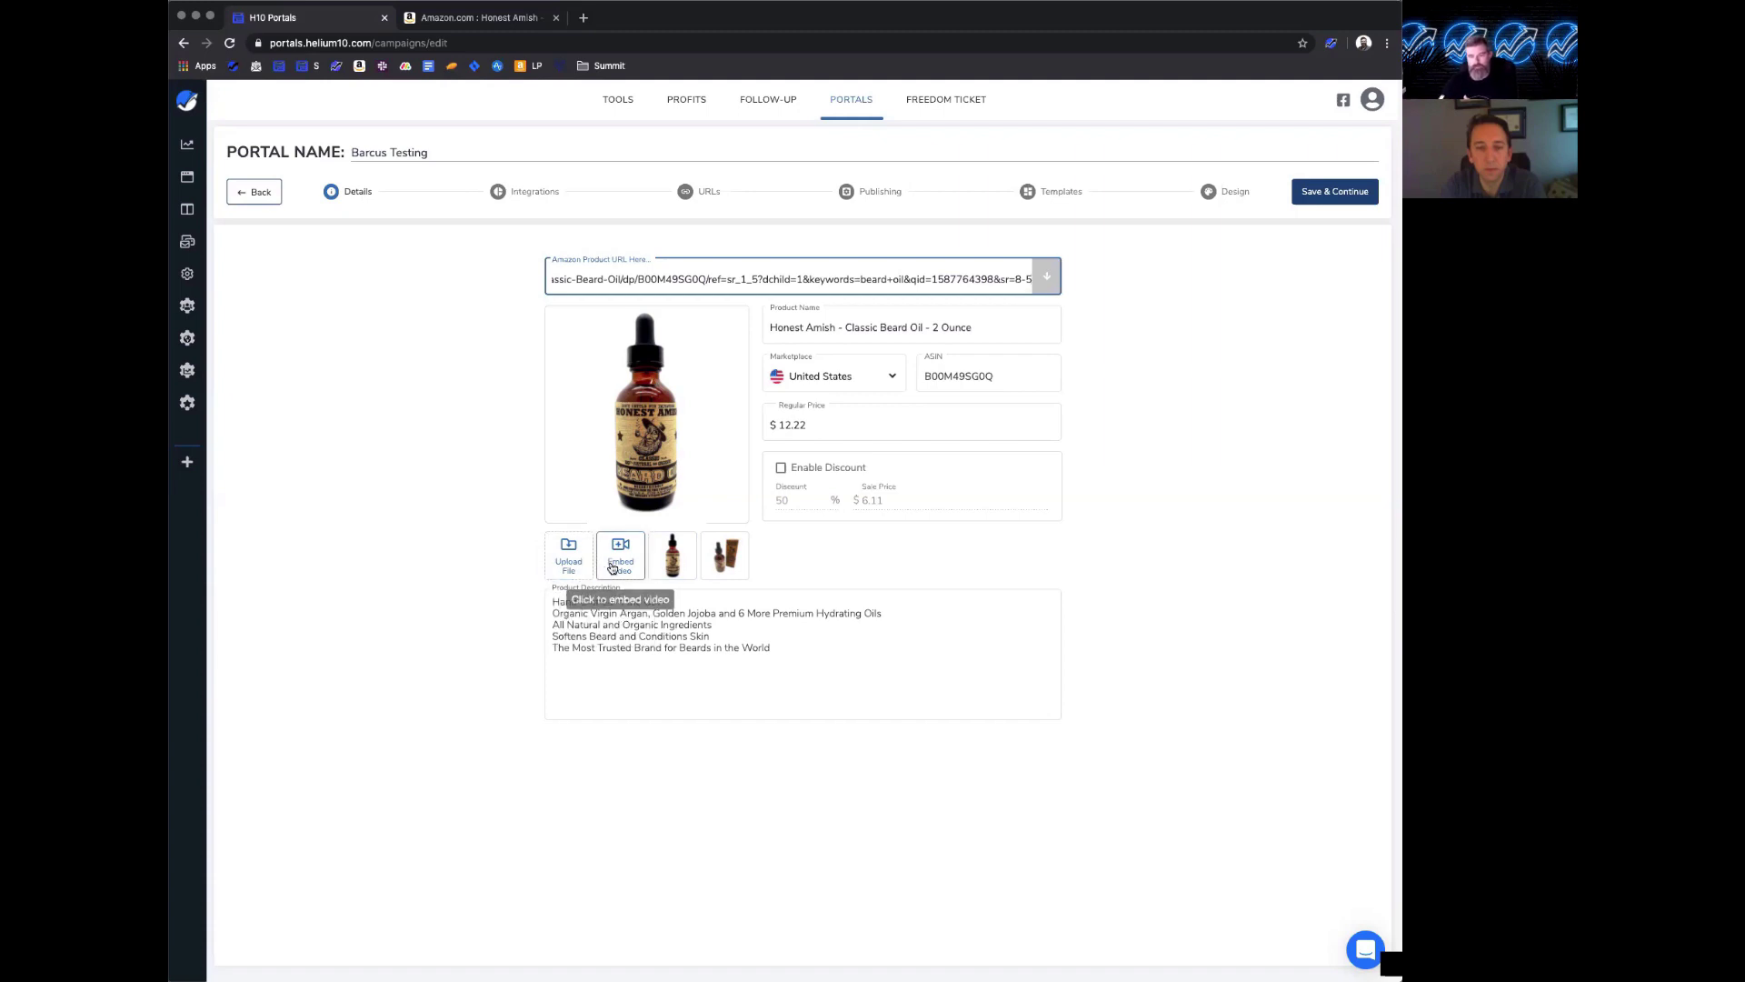
pyautogui.moveTo(724, 554); pyautogui.dragTo(662, 566)
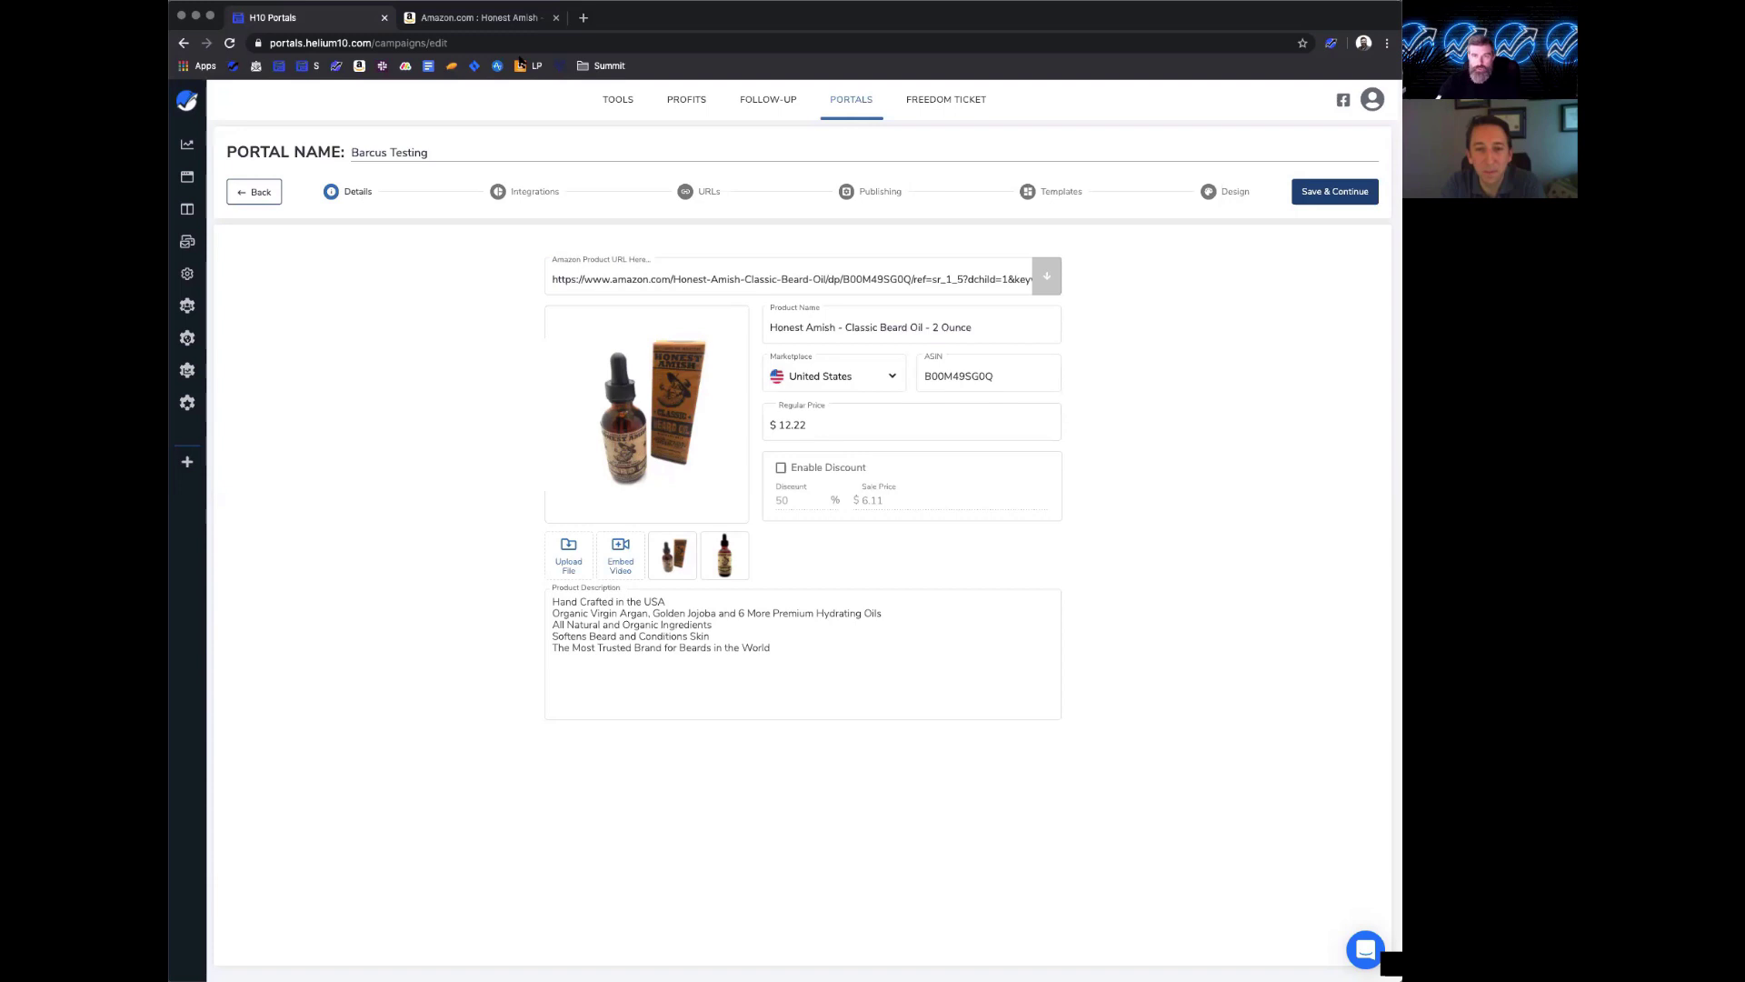
pyautogui.click(479, 17)
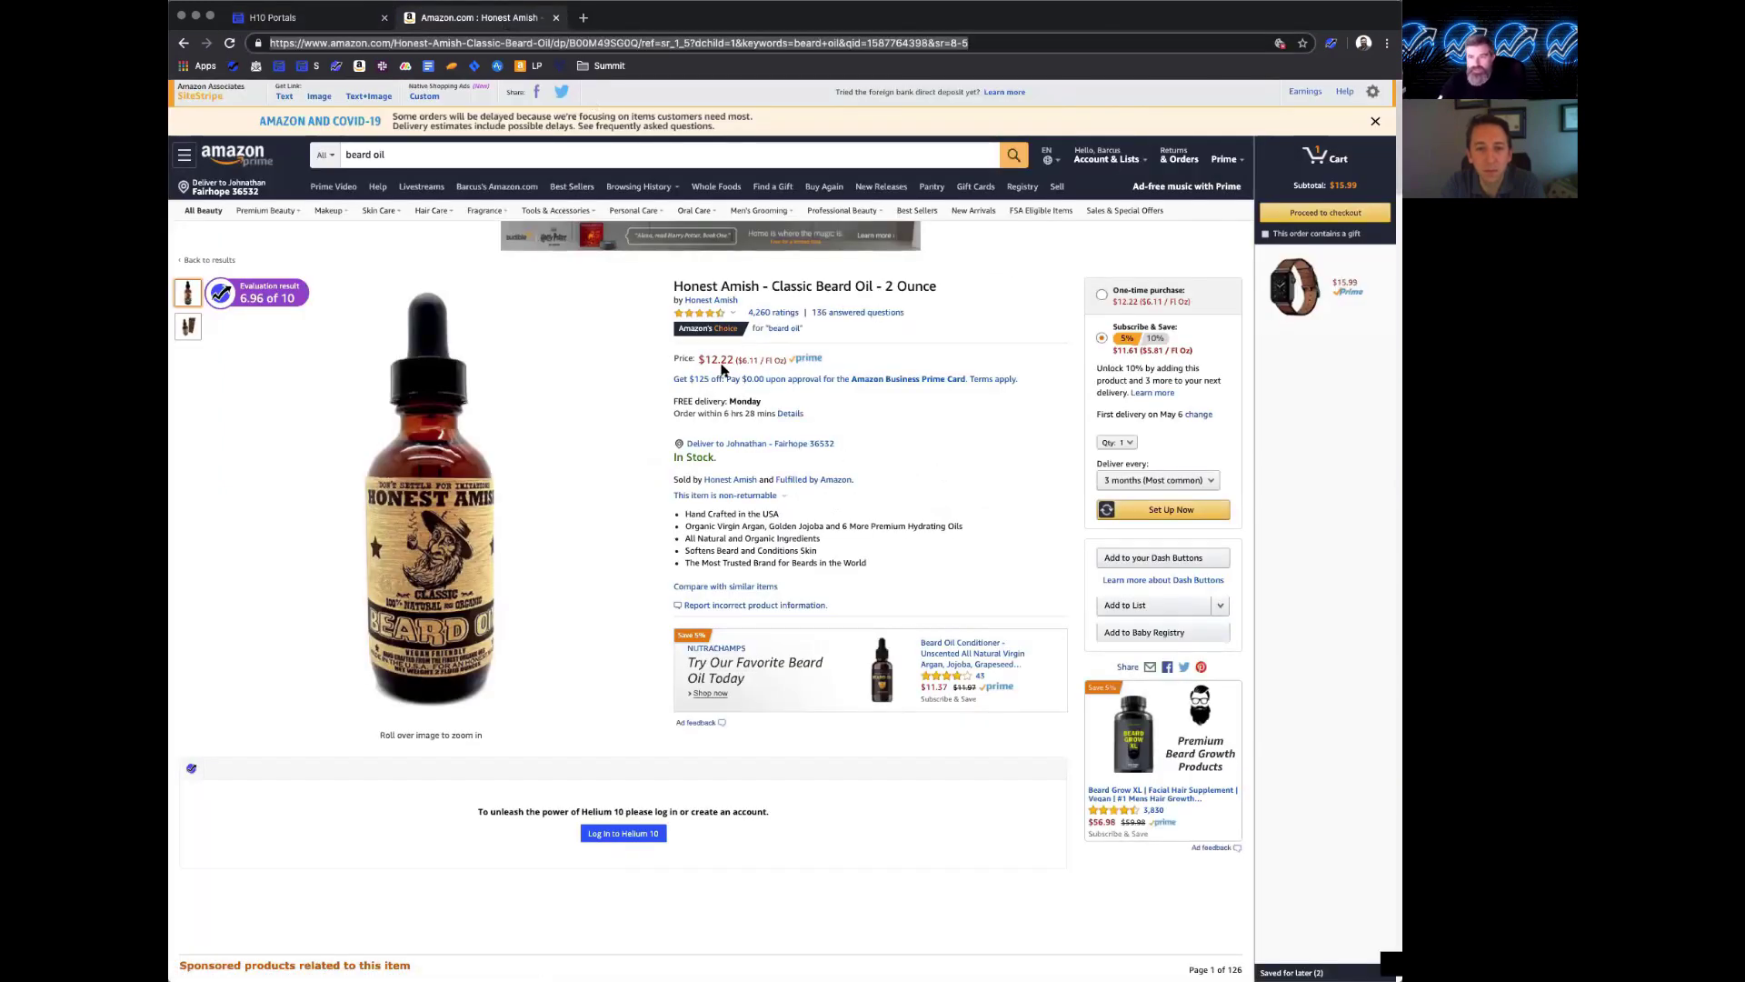
# - Compare Amazon's $12.22 price and select the portal's Regular Price field for editing
pyautogui.click(308, 18)
pyautogui.click(826, 423)
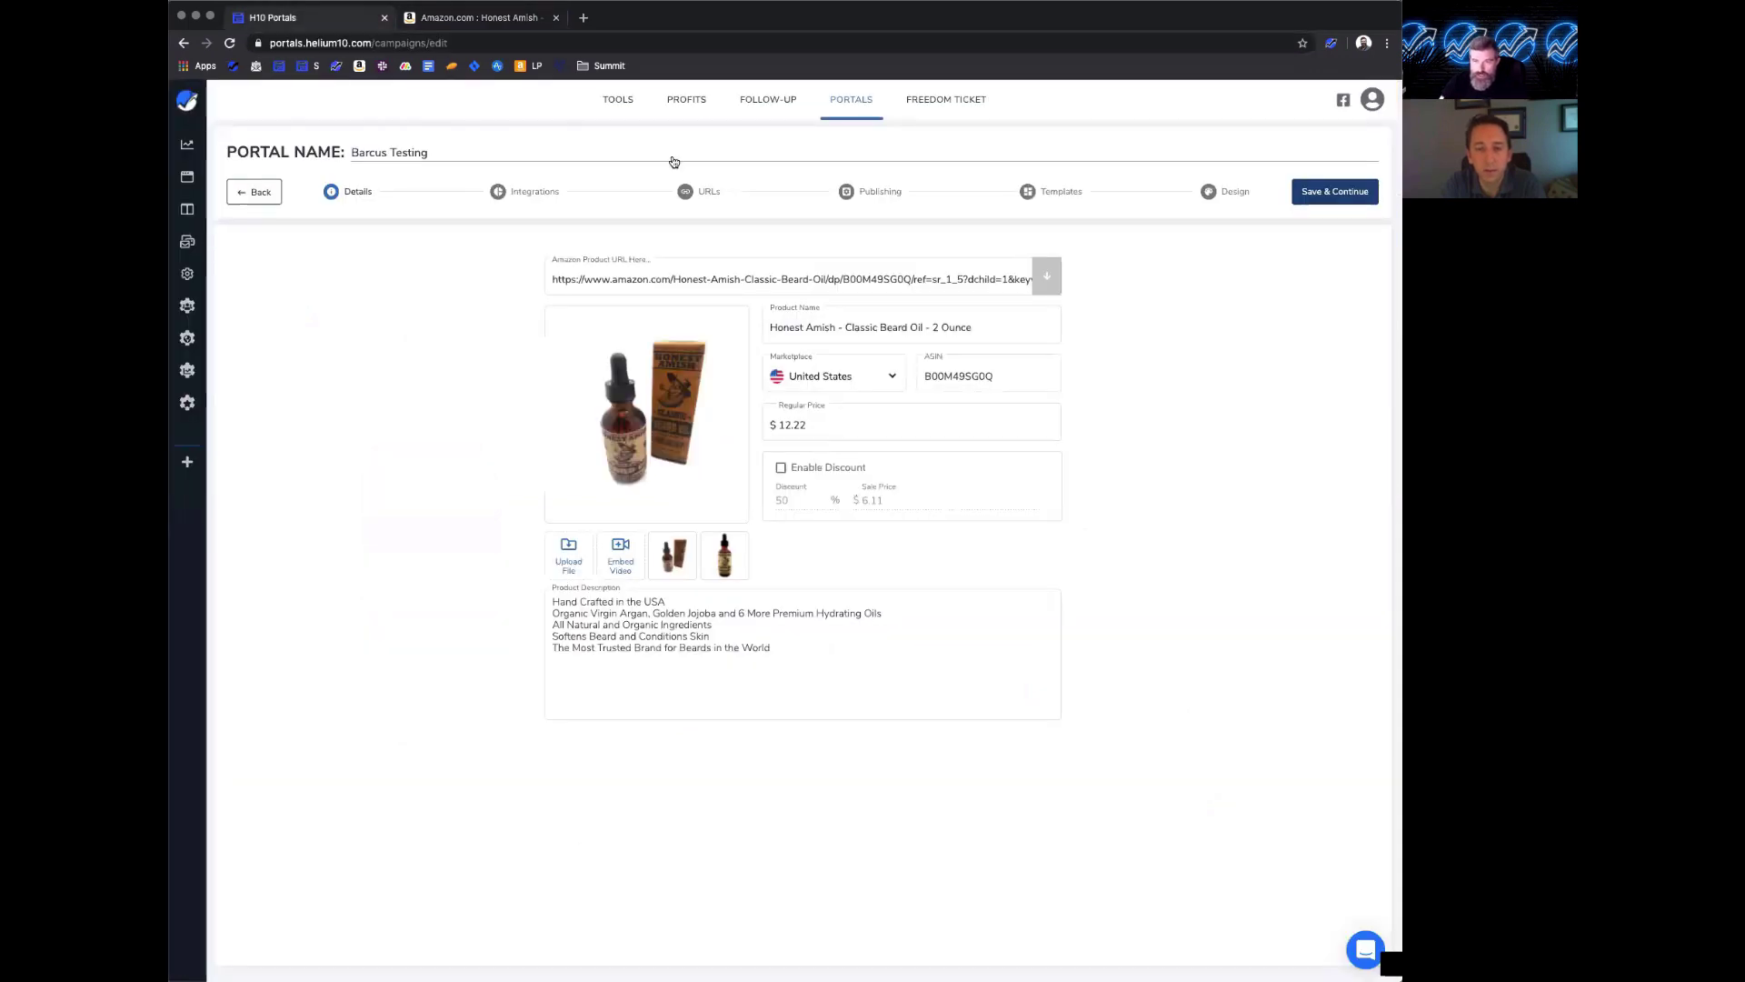
pyautogui.click(514, 17)
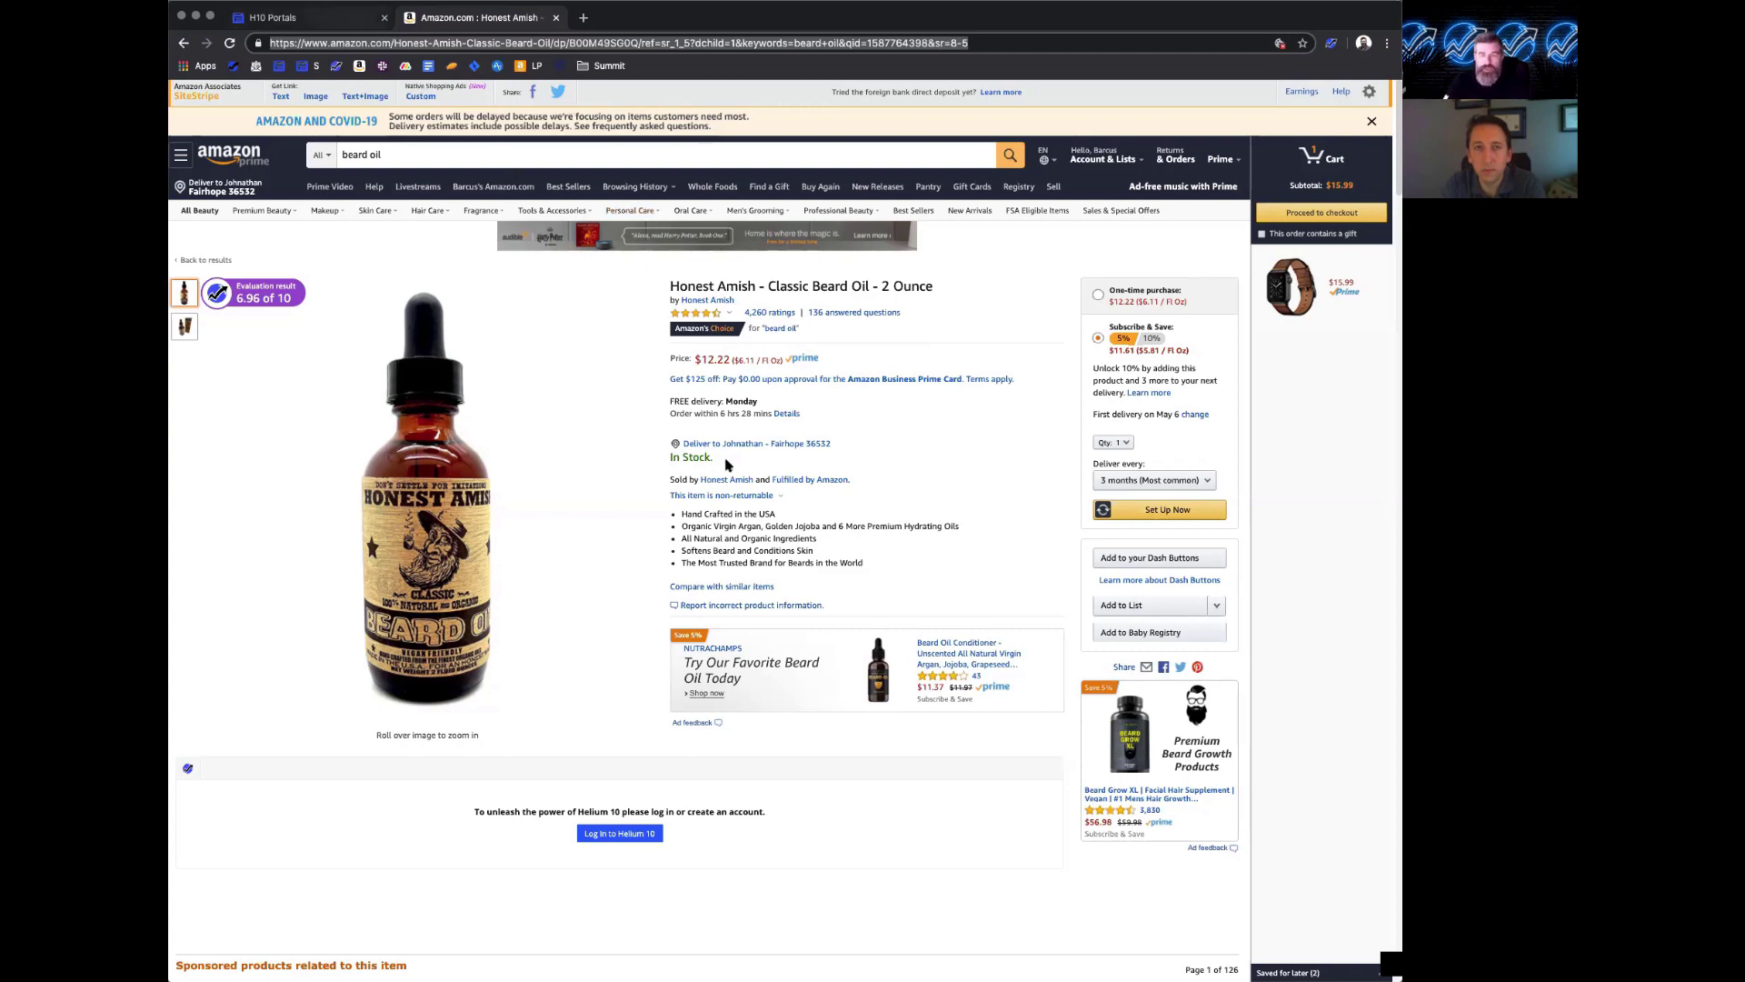
pyautogui.hotkey('ctrl', 'shift', 'Tab')
pyautogui.click(830, 424)
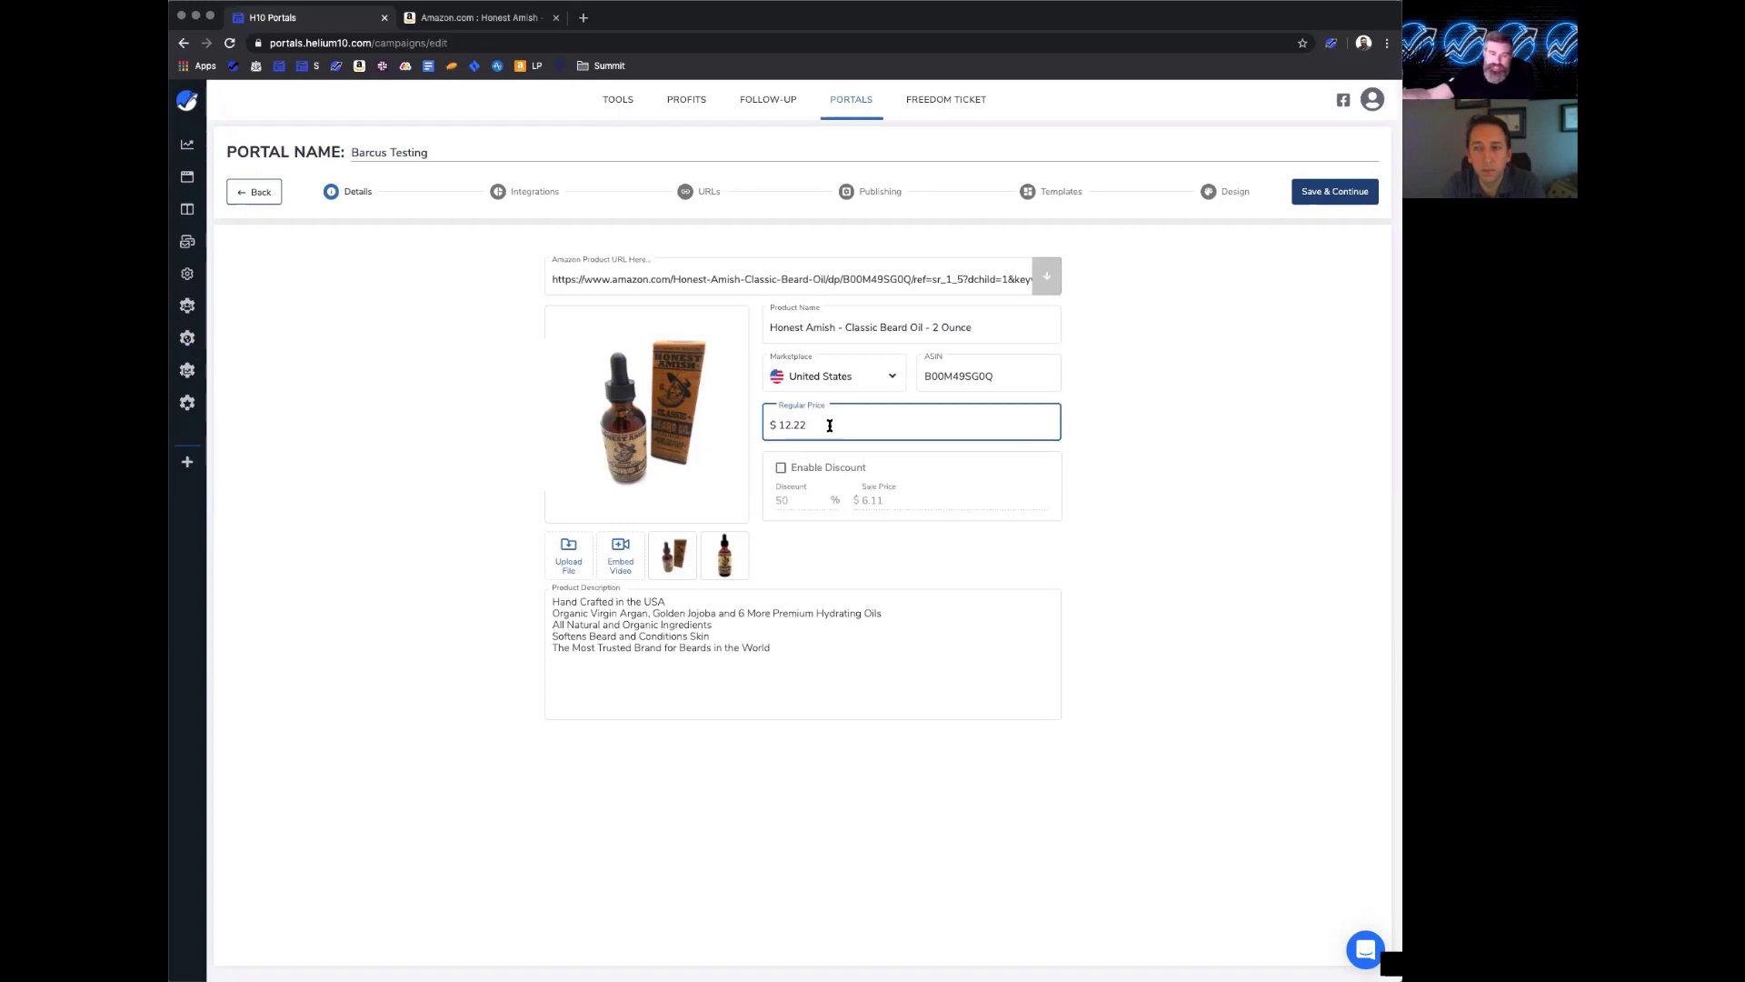
# - Change the regular price to 9.99 and enable a 25% discount
pyautogui.press('BackSpace')
pyautogui.press('BackSpace')
pyautogui.press('BackSpace')
pyautogui.press('BackSpace')
pyautogui.press('BackSpace')
pyautogui.write('9.99')
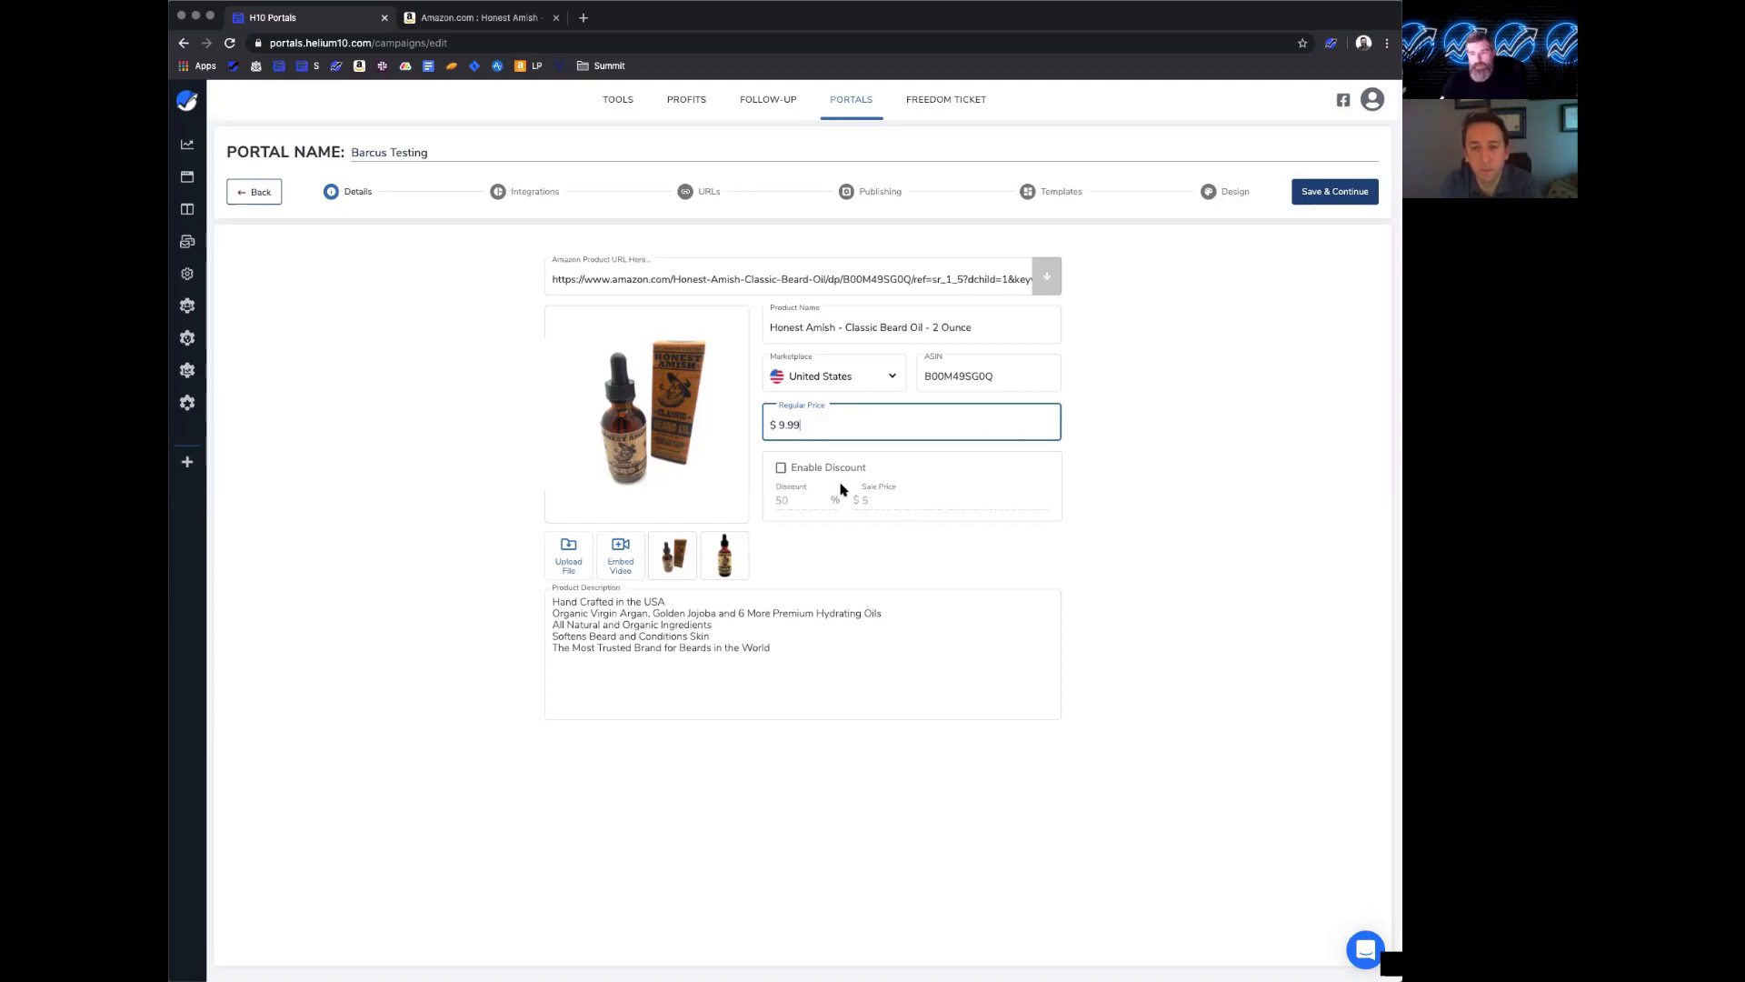
pyautogui.click(781, 467)
pyautogui.click(802, 503)
pyautogui.press('BackSpace')
pyautogui.press('BackSpace')
pyautogui.write('25')
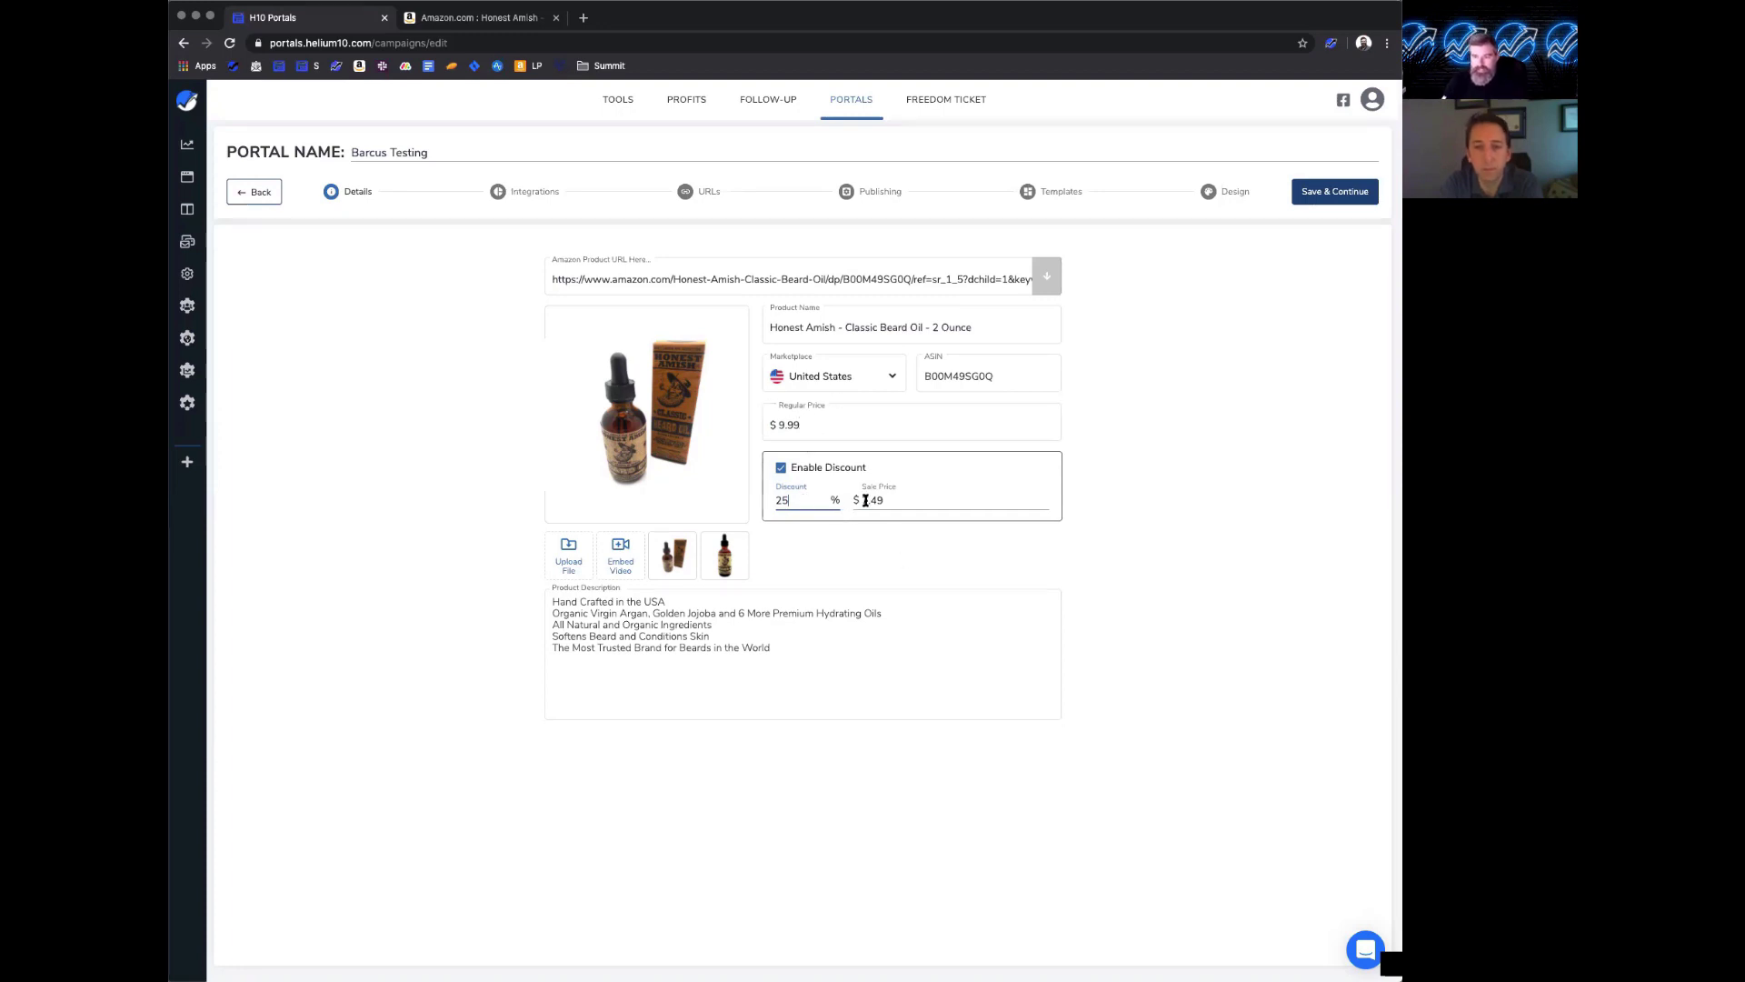
# - Confirm the resulting $7.49 sale price and save the product details
pyautogui.click(900, 499)
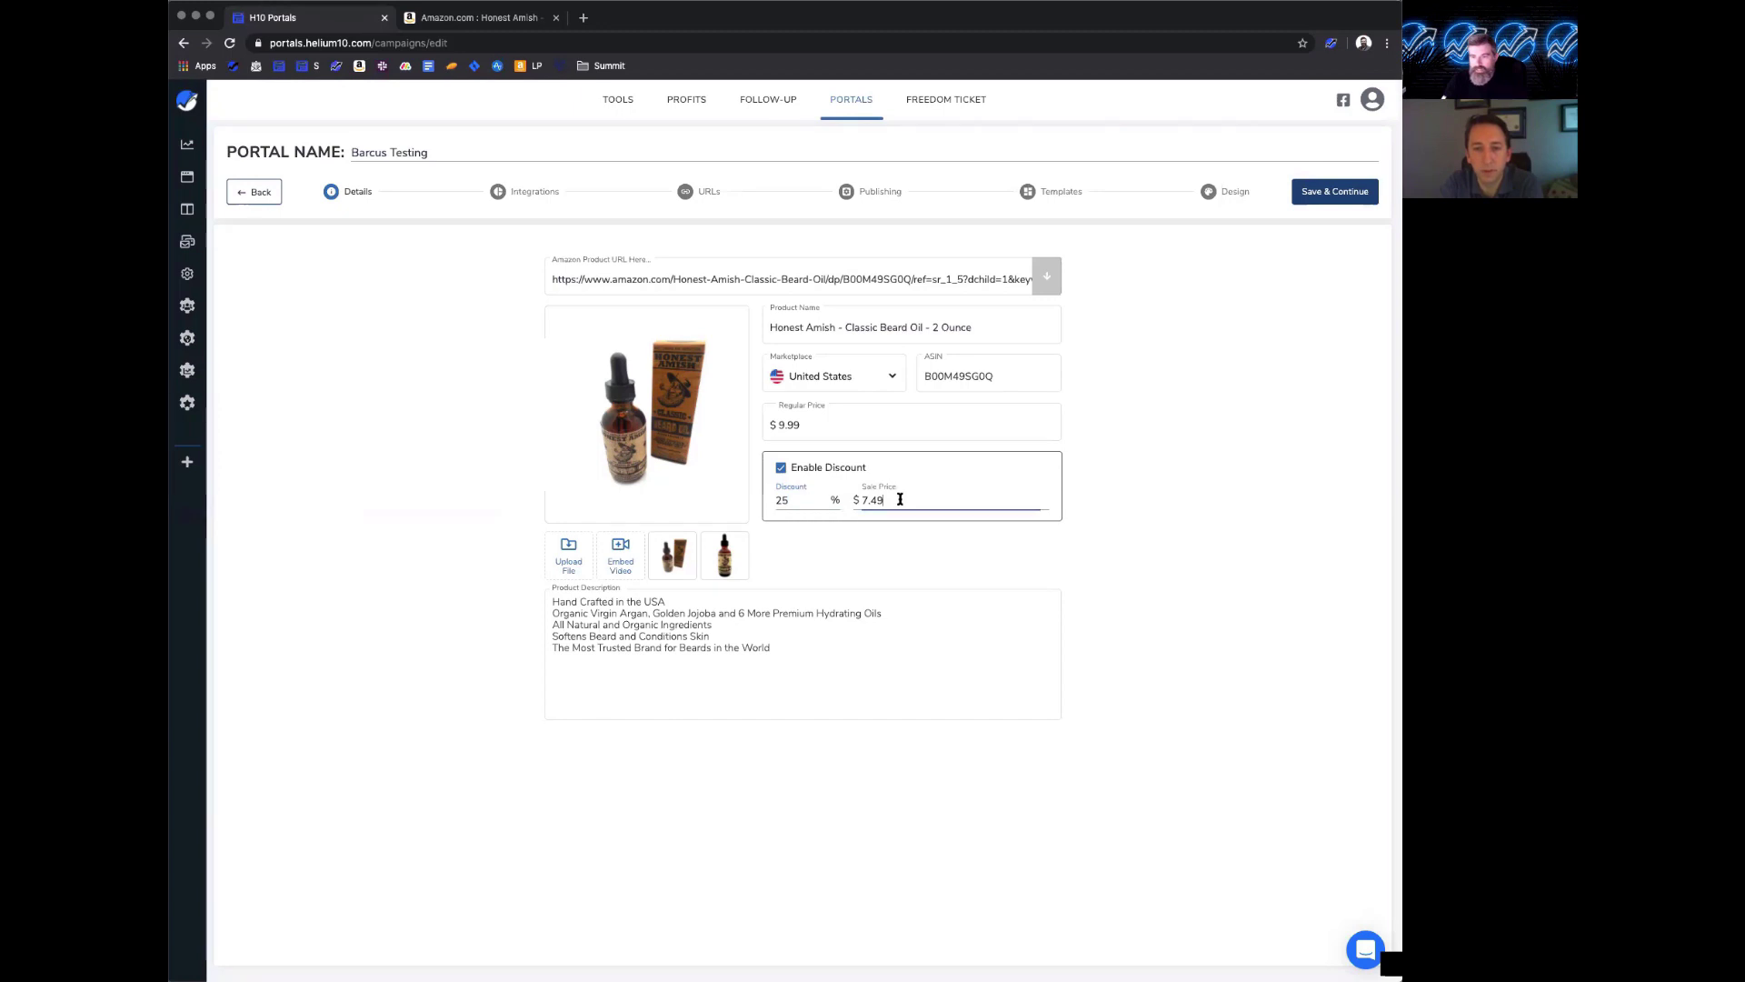
pyautogui.click(769, 501)
pyautogui.click(803, 498)
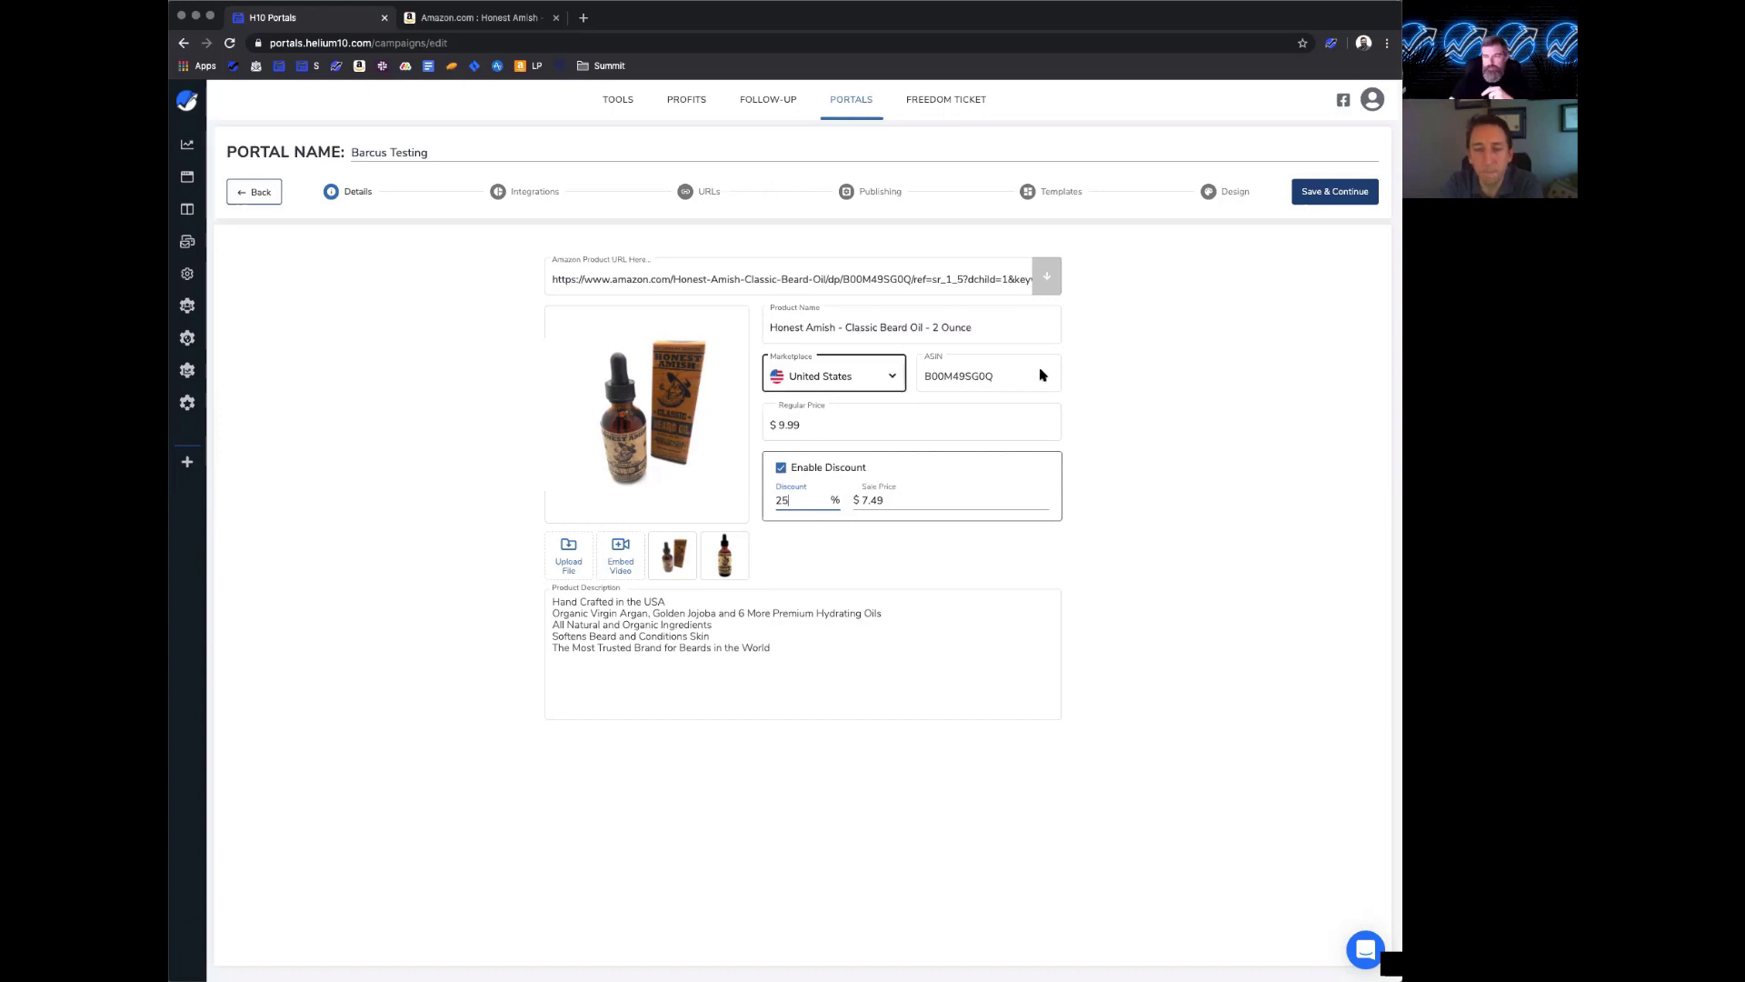
pyautogui.click(1335, 191)
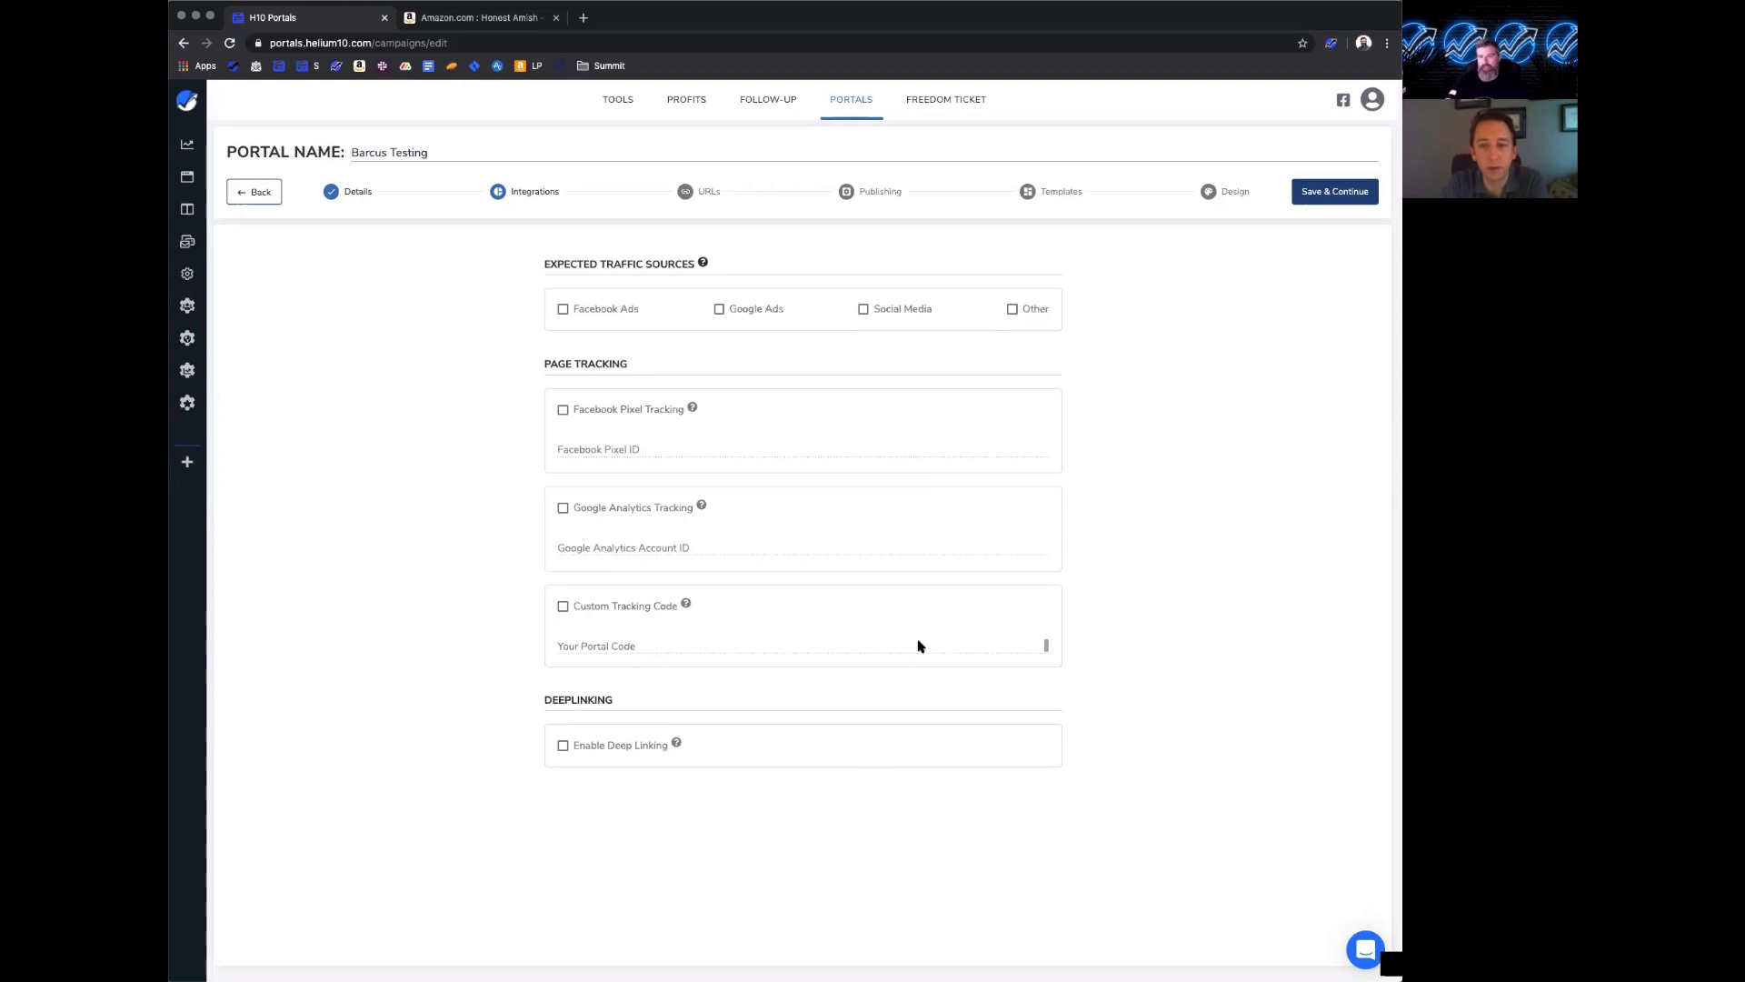
# - Save the Integrations step unchanged to reach the URLs step
pyautogui.click(1315, 194)
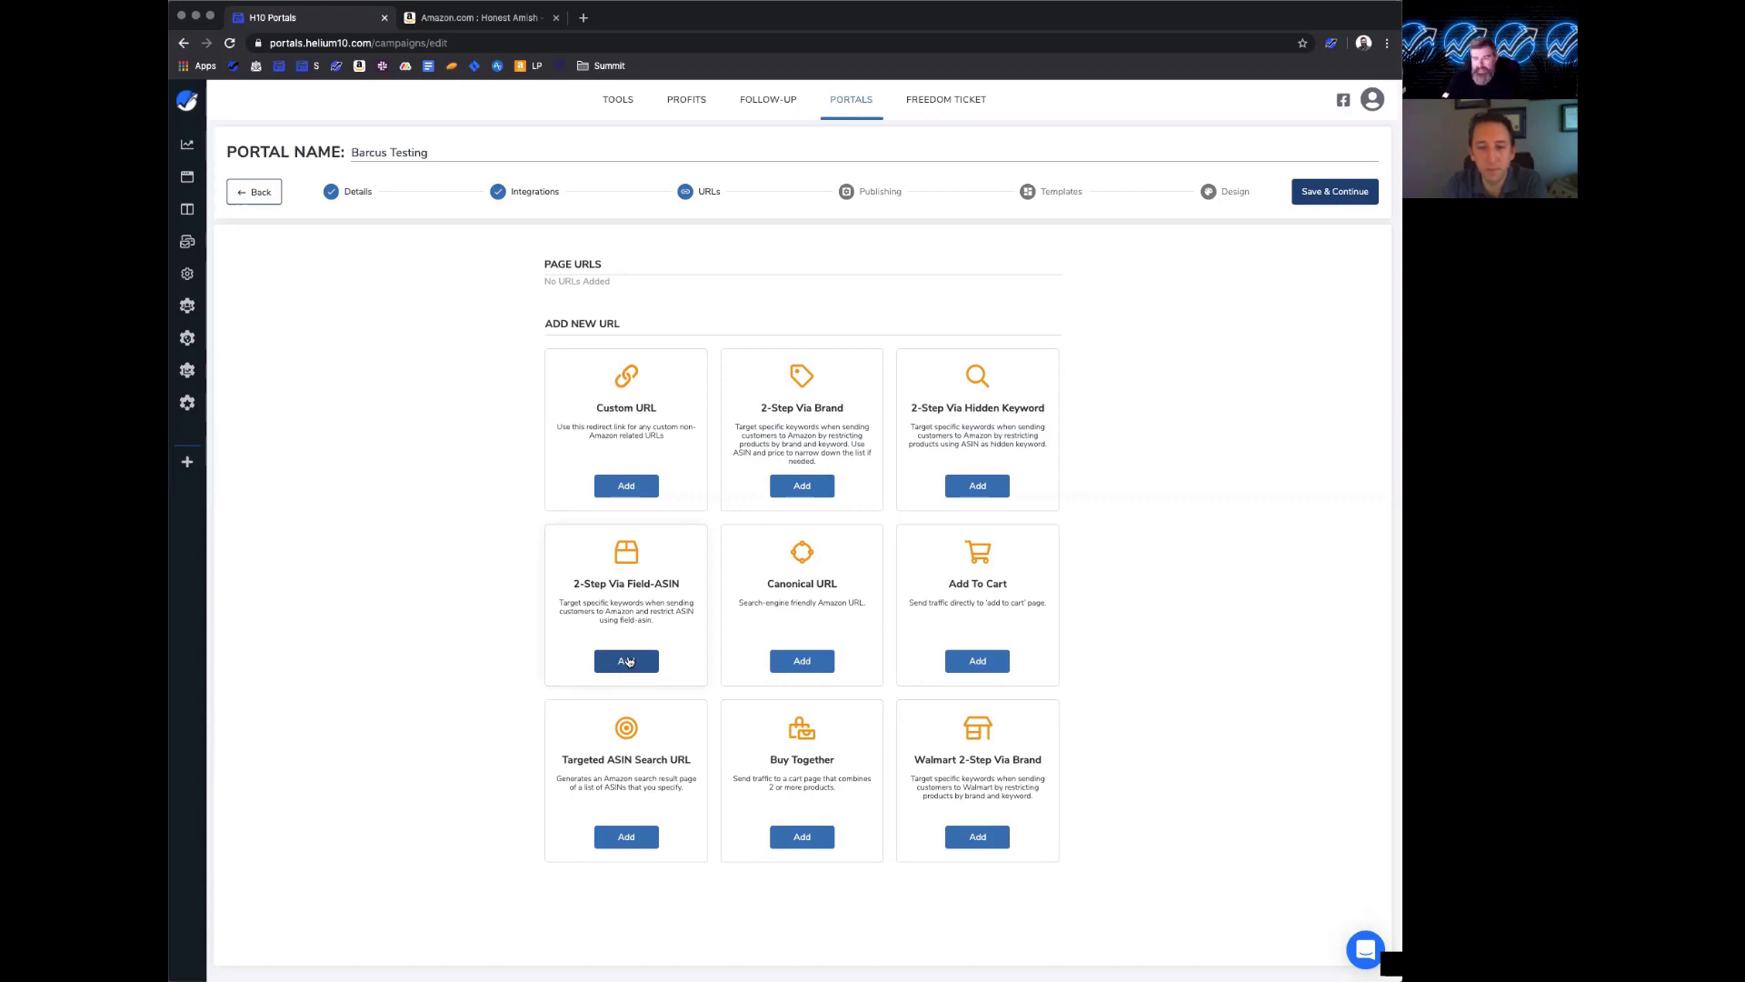
# - Add a 2-Step Via Hidden Keyword page URL for 'beard oil'
pyautogui.click(980, 487)
pyautogui.click(780, 397)
pyautogui.write('beard oil')
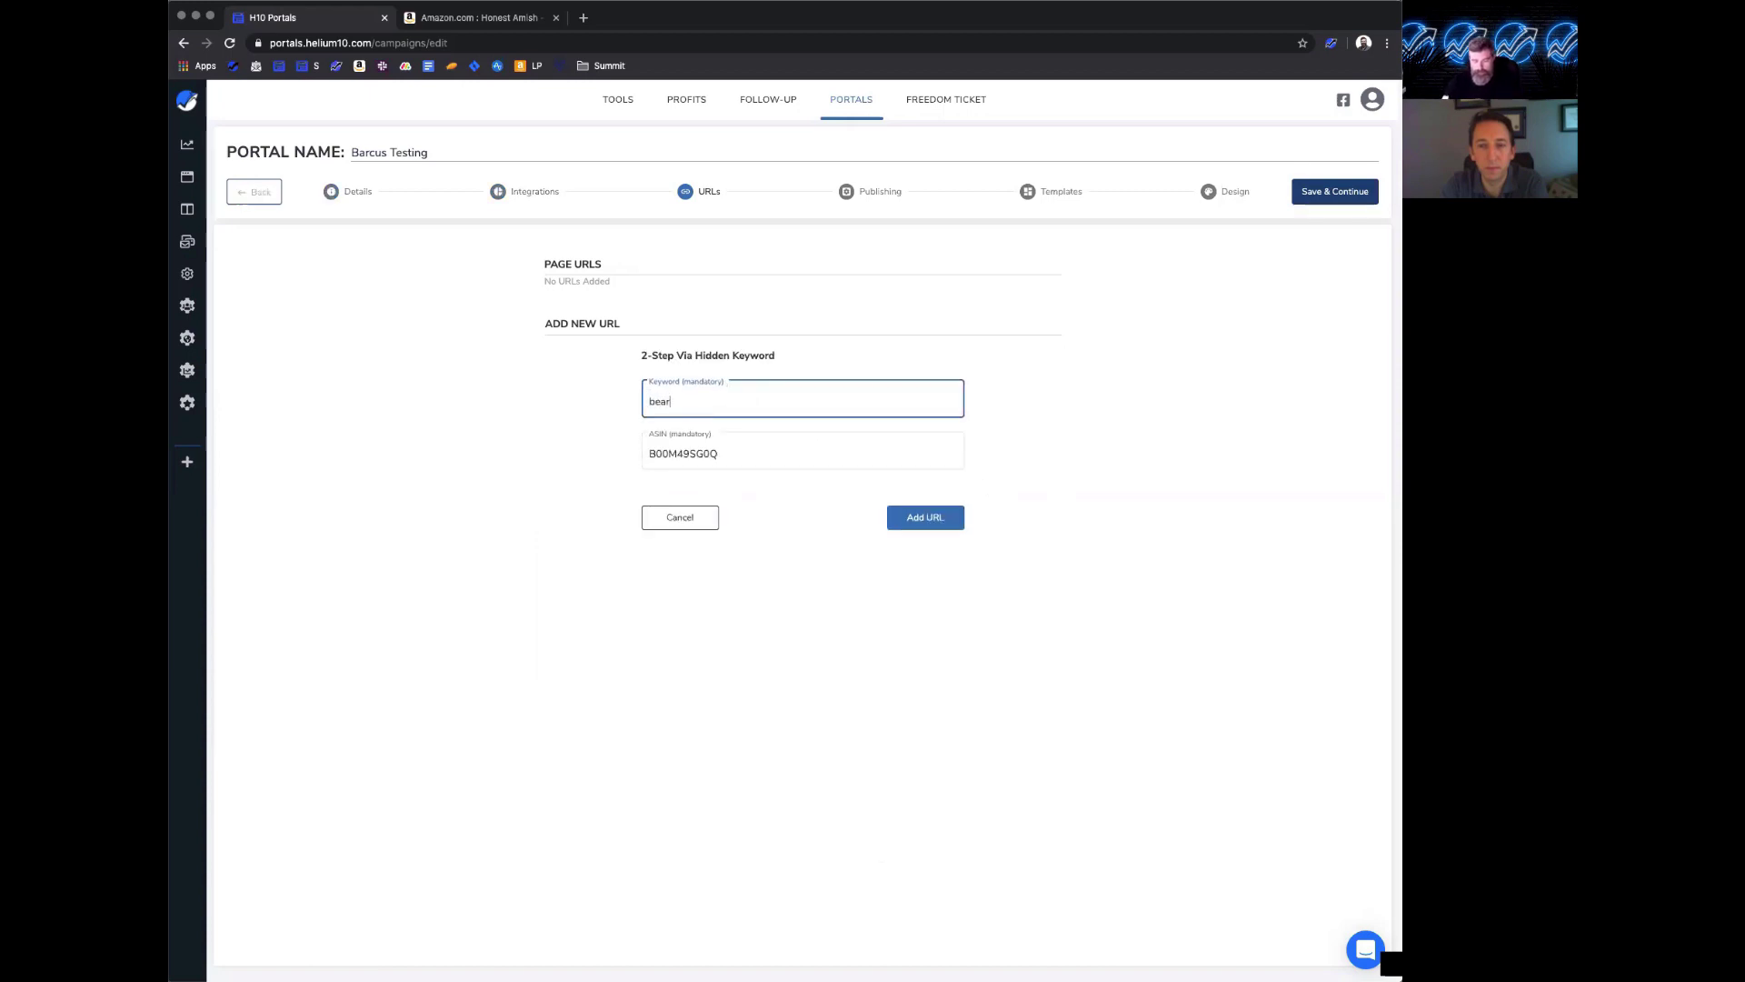
pyautogui.click(934, 519)
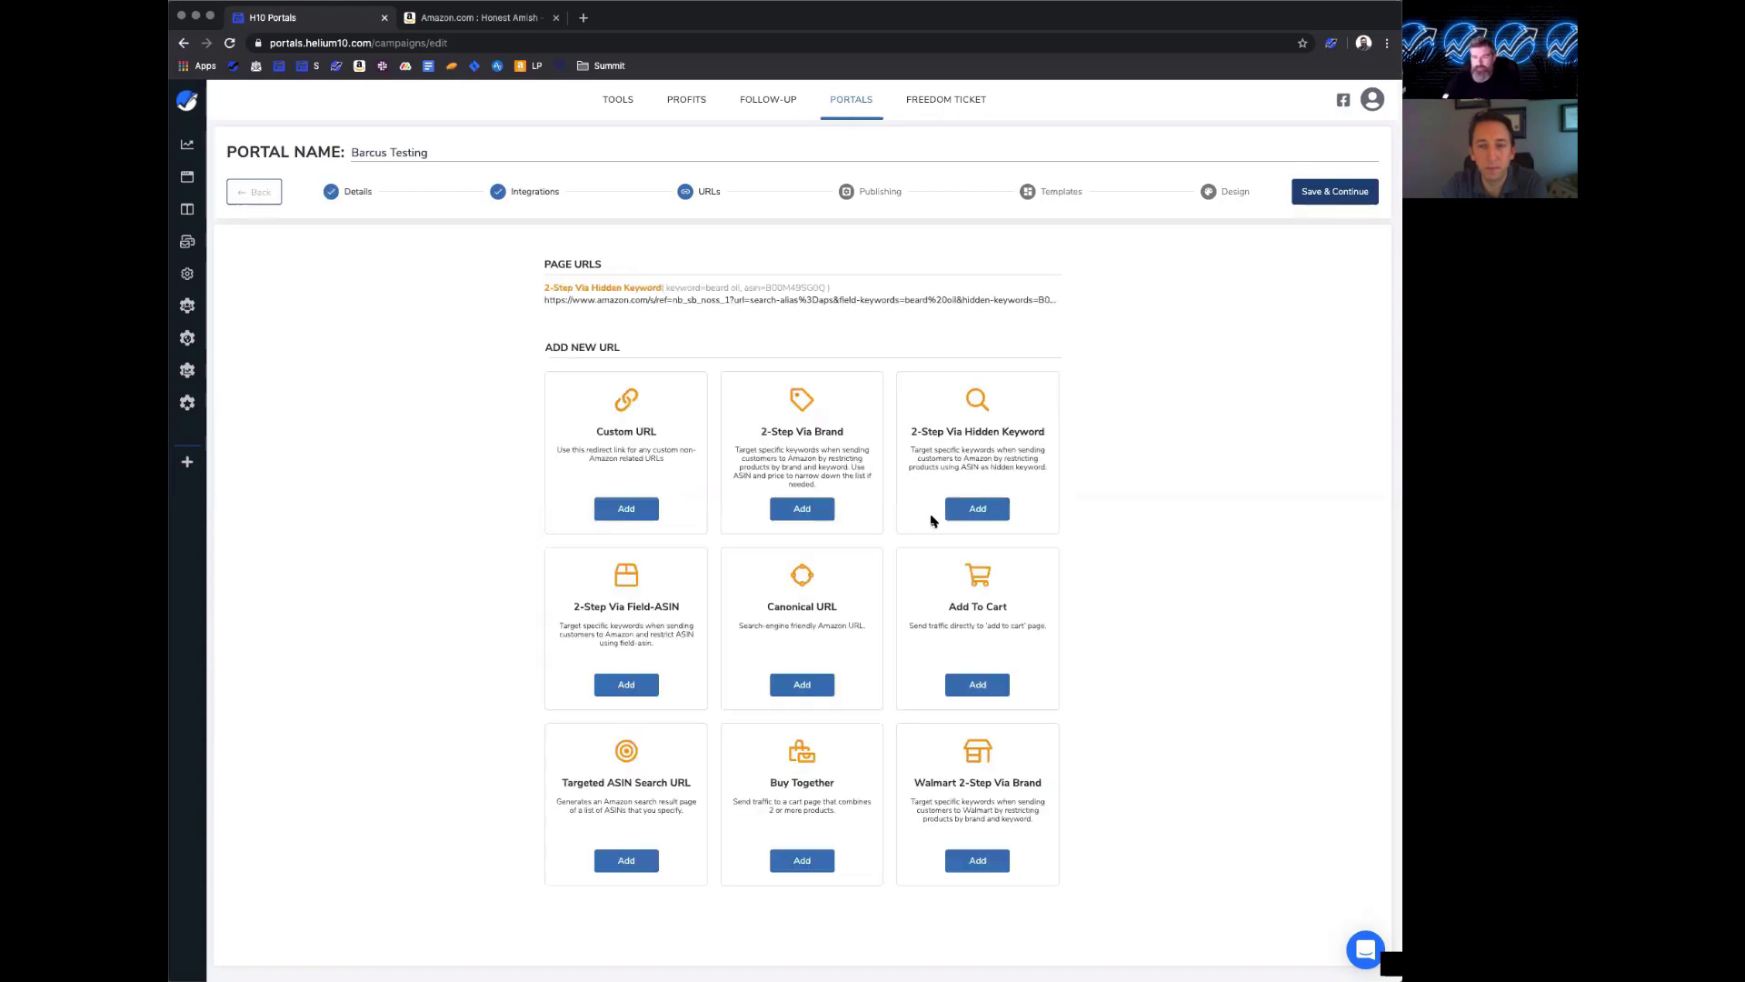
# - Add an Add To Cart page URL with quantity 2
pyautogui.click(998, 686)
pyautogui.click(916, 418)
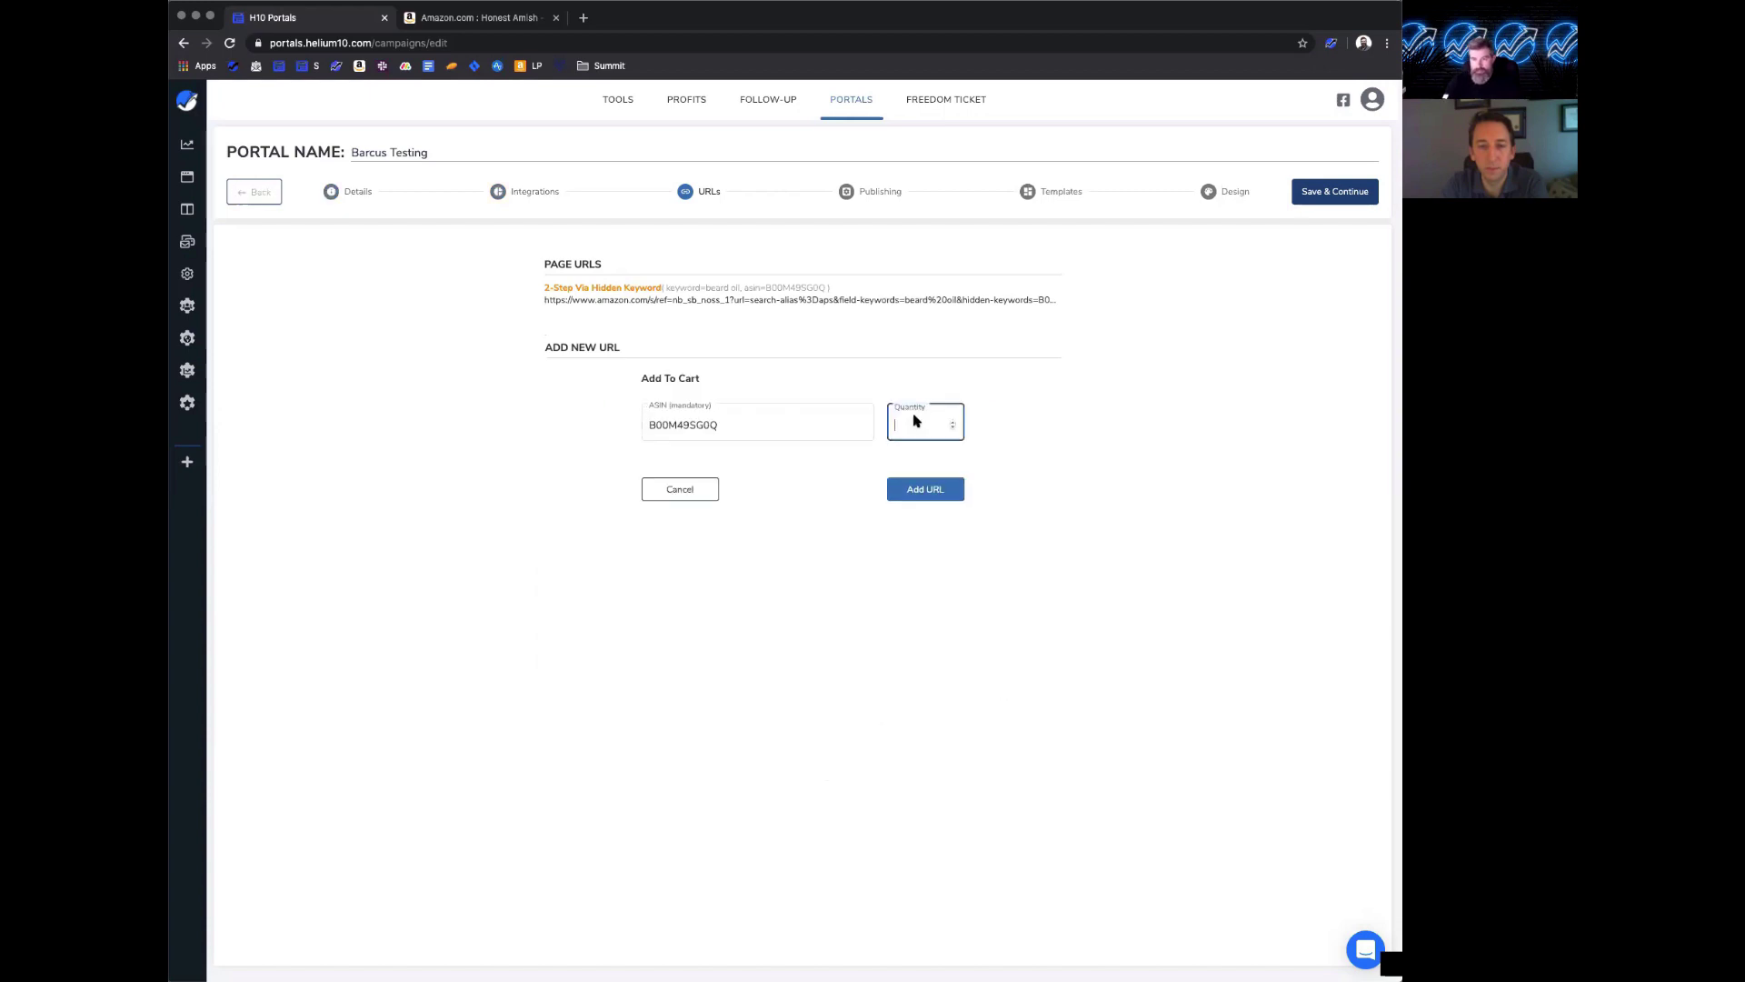
pyautogui.write('2')
pyautogui.click(920, 488)
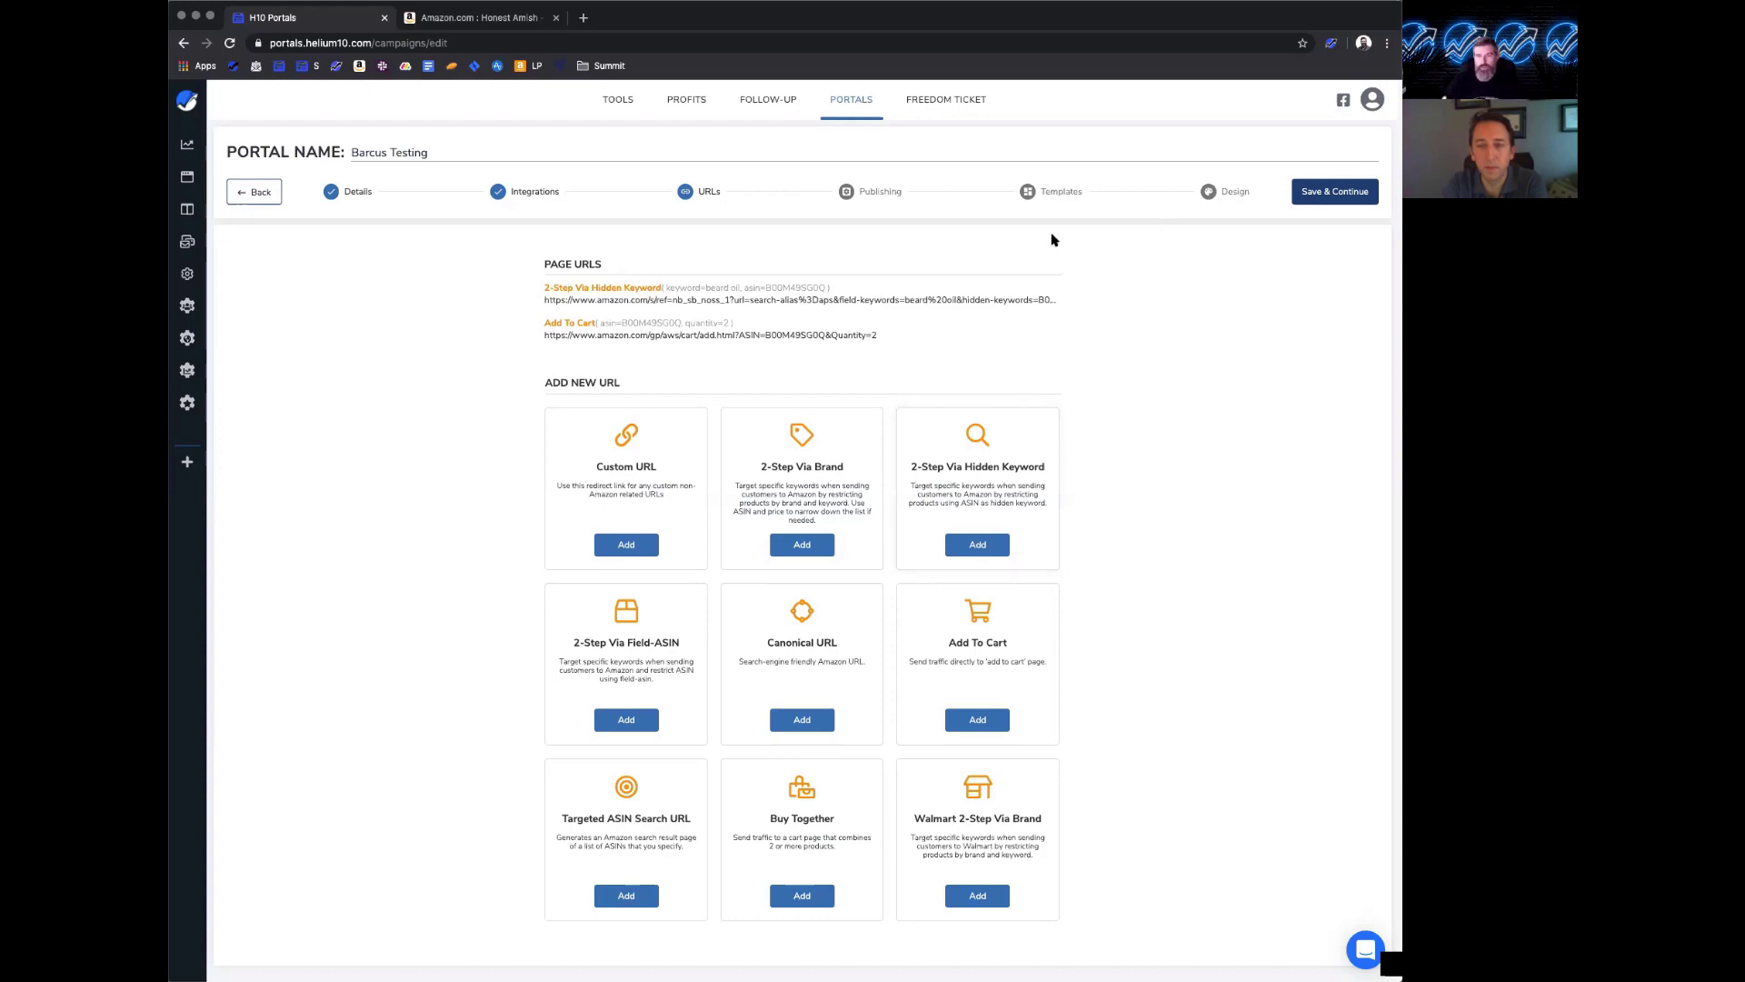
pyautogui.moveTo(919, 327)
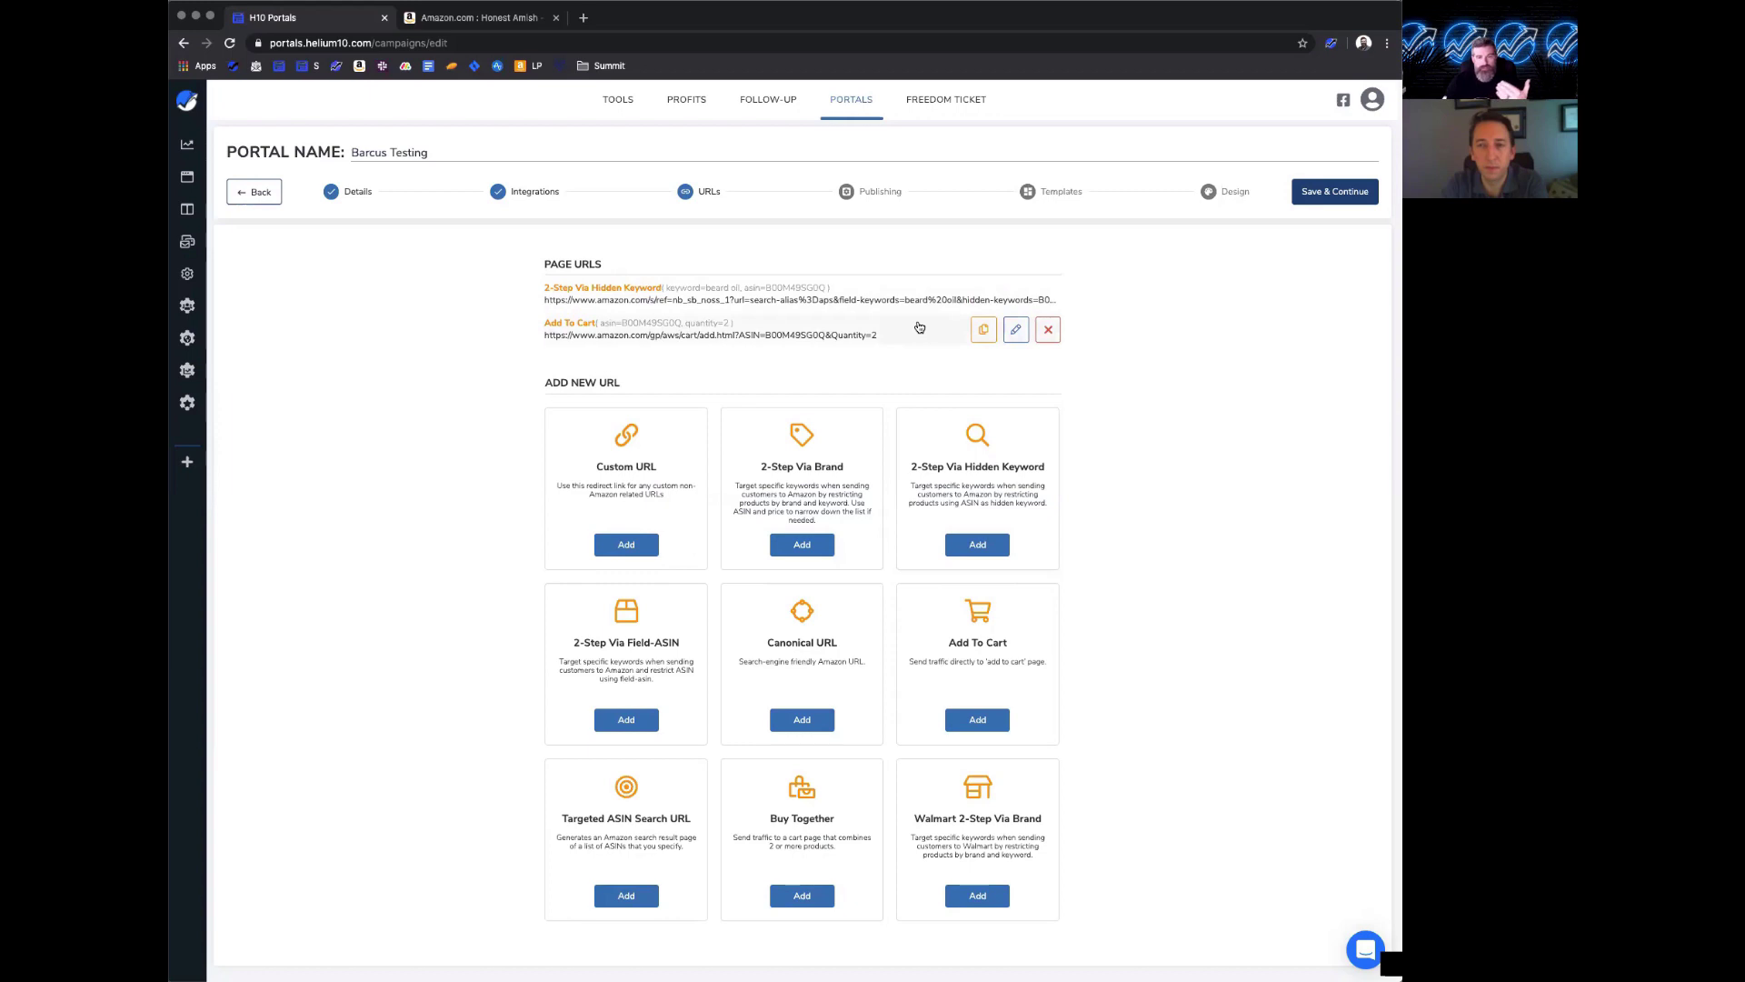
pyautogui.moveTo(641, 291)
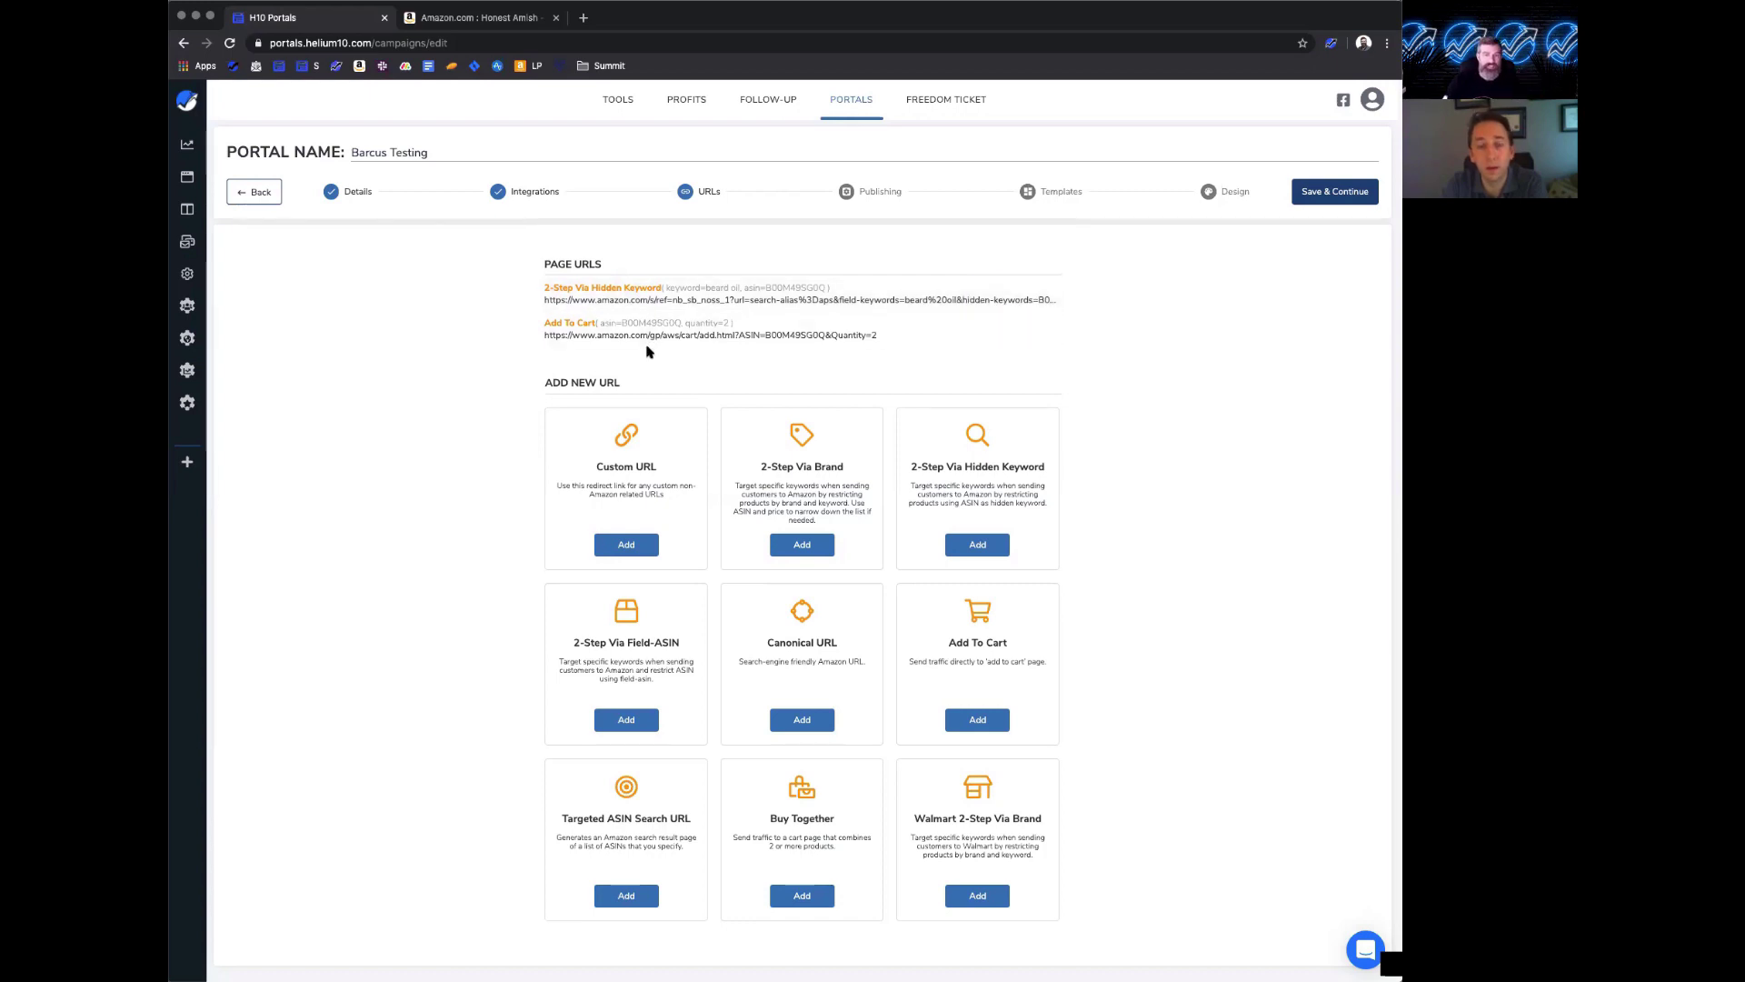
# - Save the page URLs and enable scheduling on the Publishing step
pyautogui.moveTo(661, 338)
pyautogui.click(1332, 192)
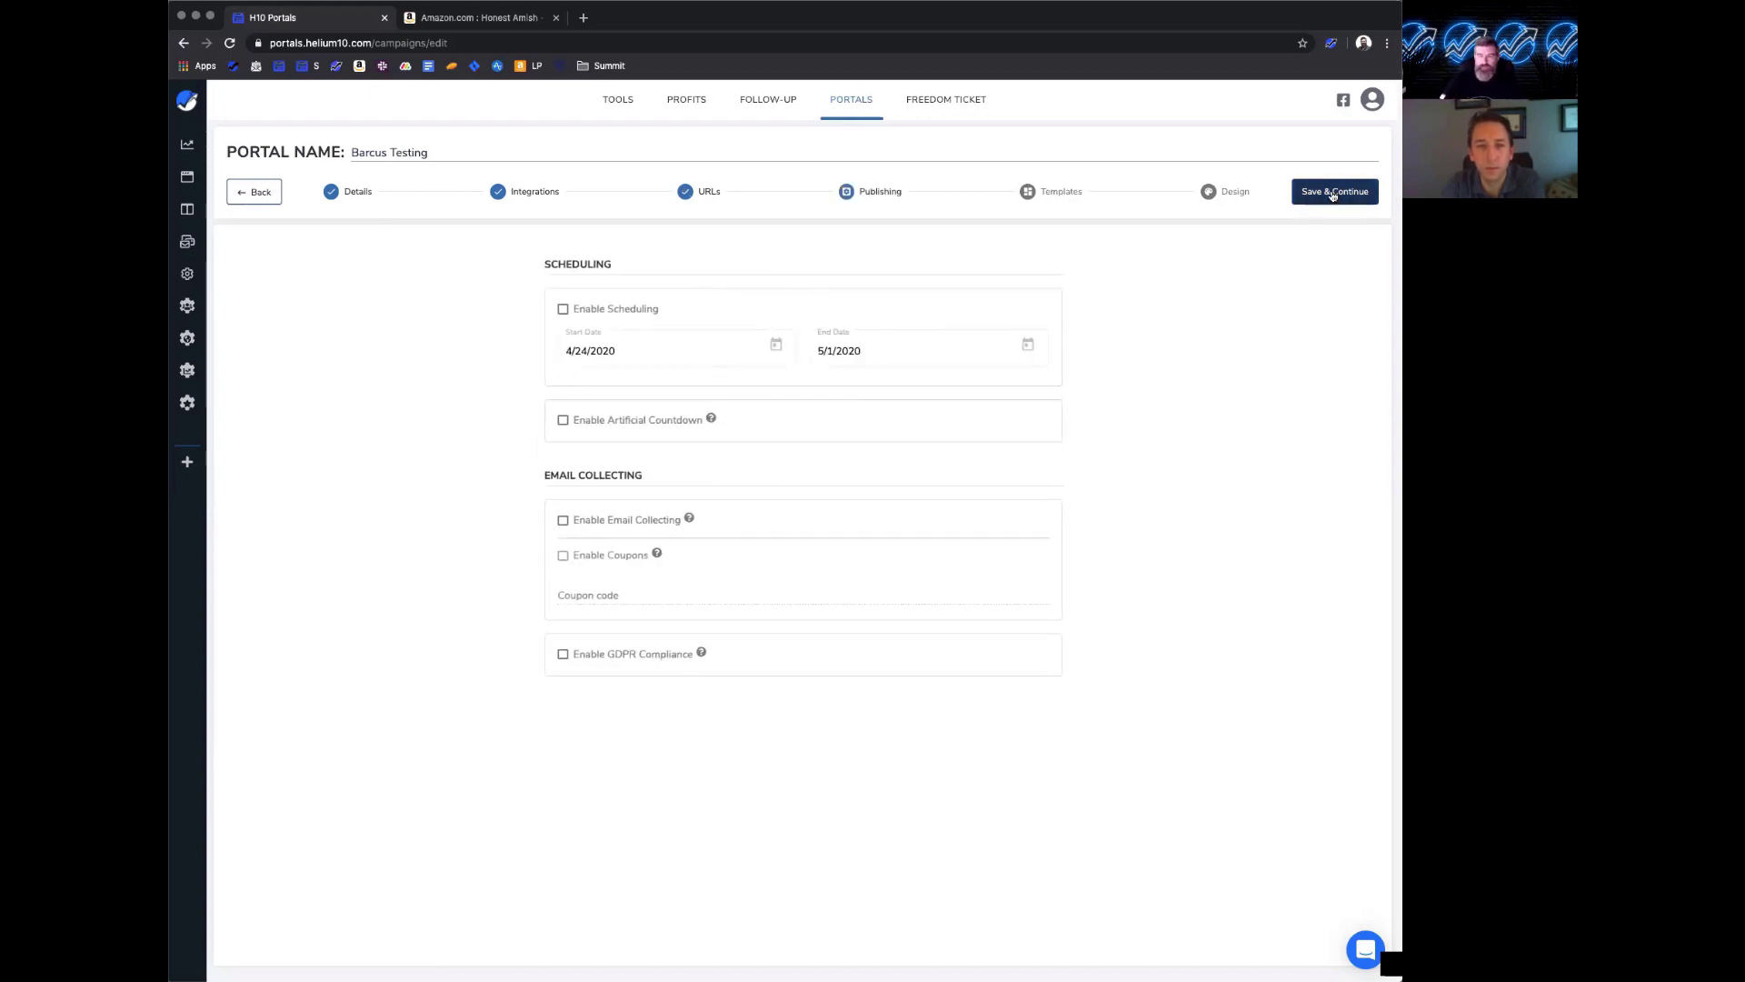
pyautogui.click(564, 310)
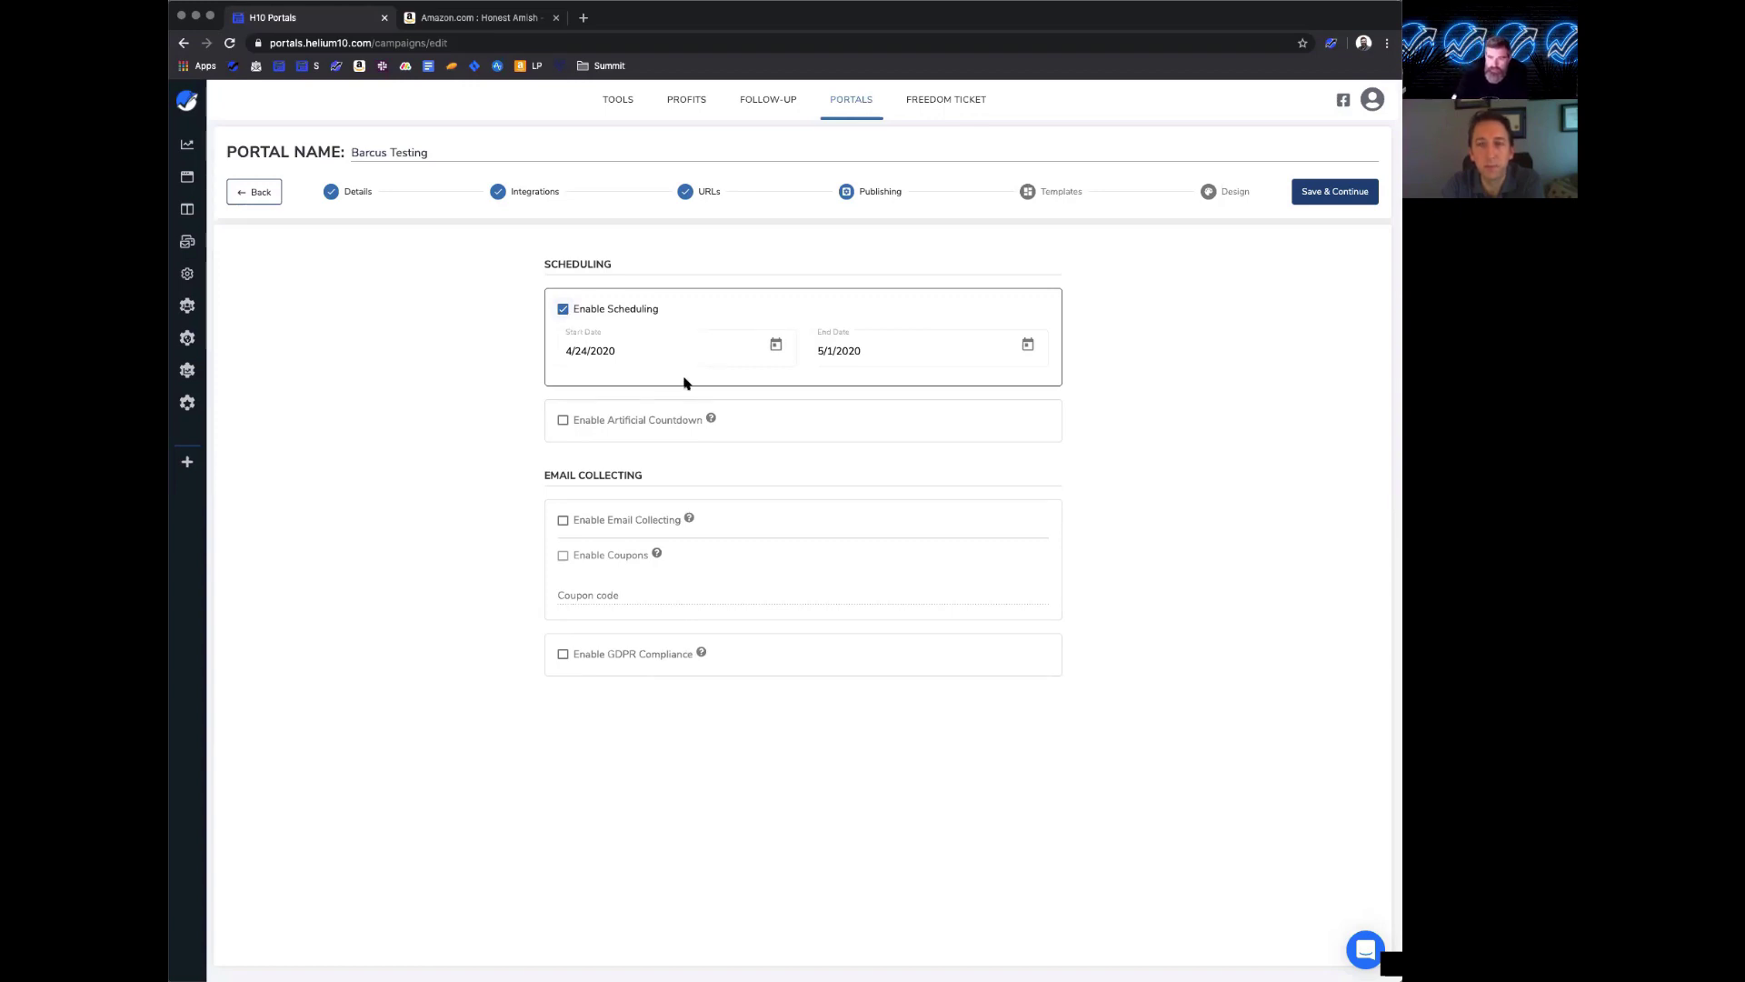
# - Pick May 1, 2020 as the start date and May 5, 2020 as the end date
pyautogui.click(777, 345)
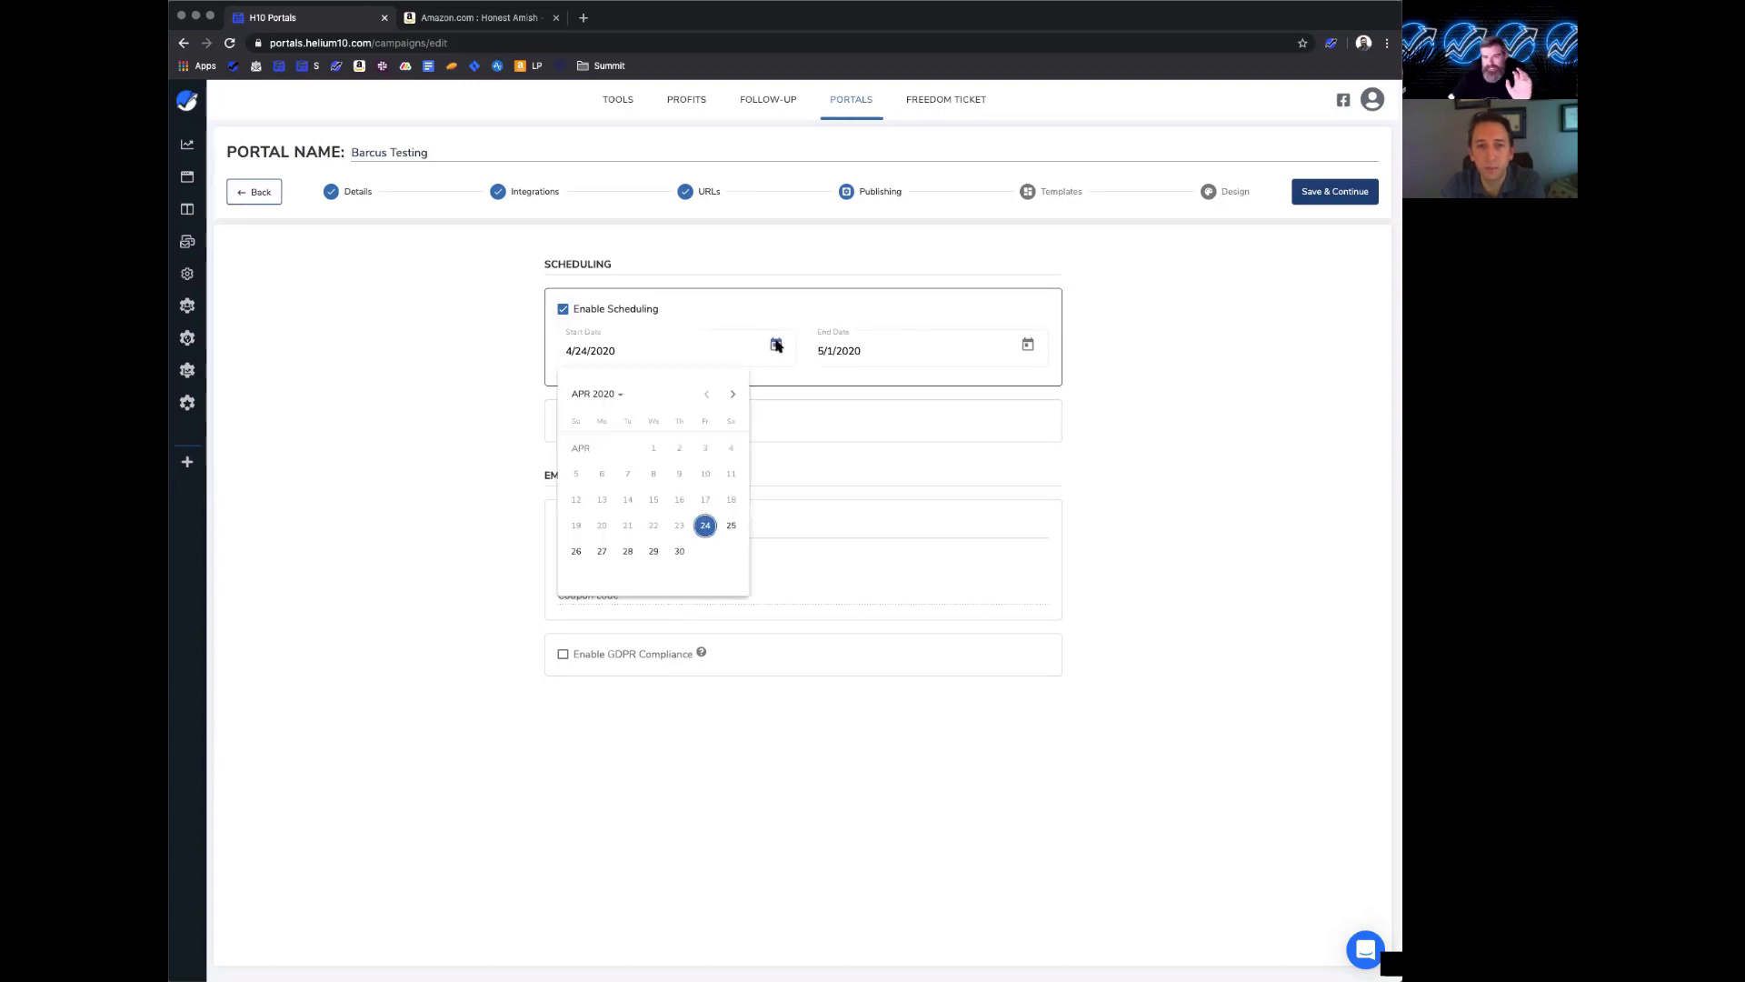
pyautogui.click(731, 398)
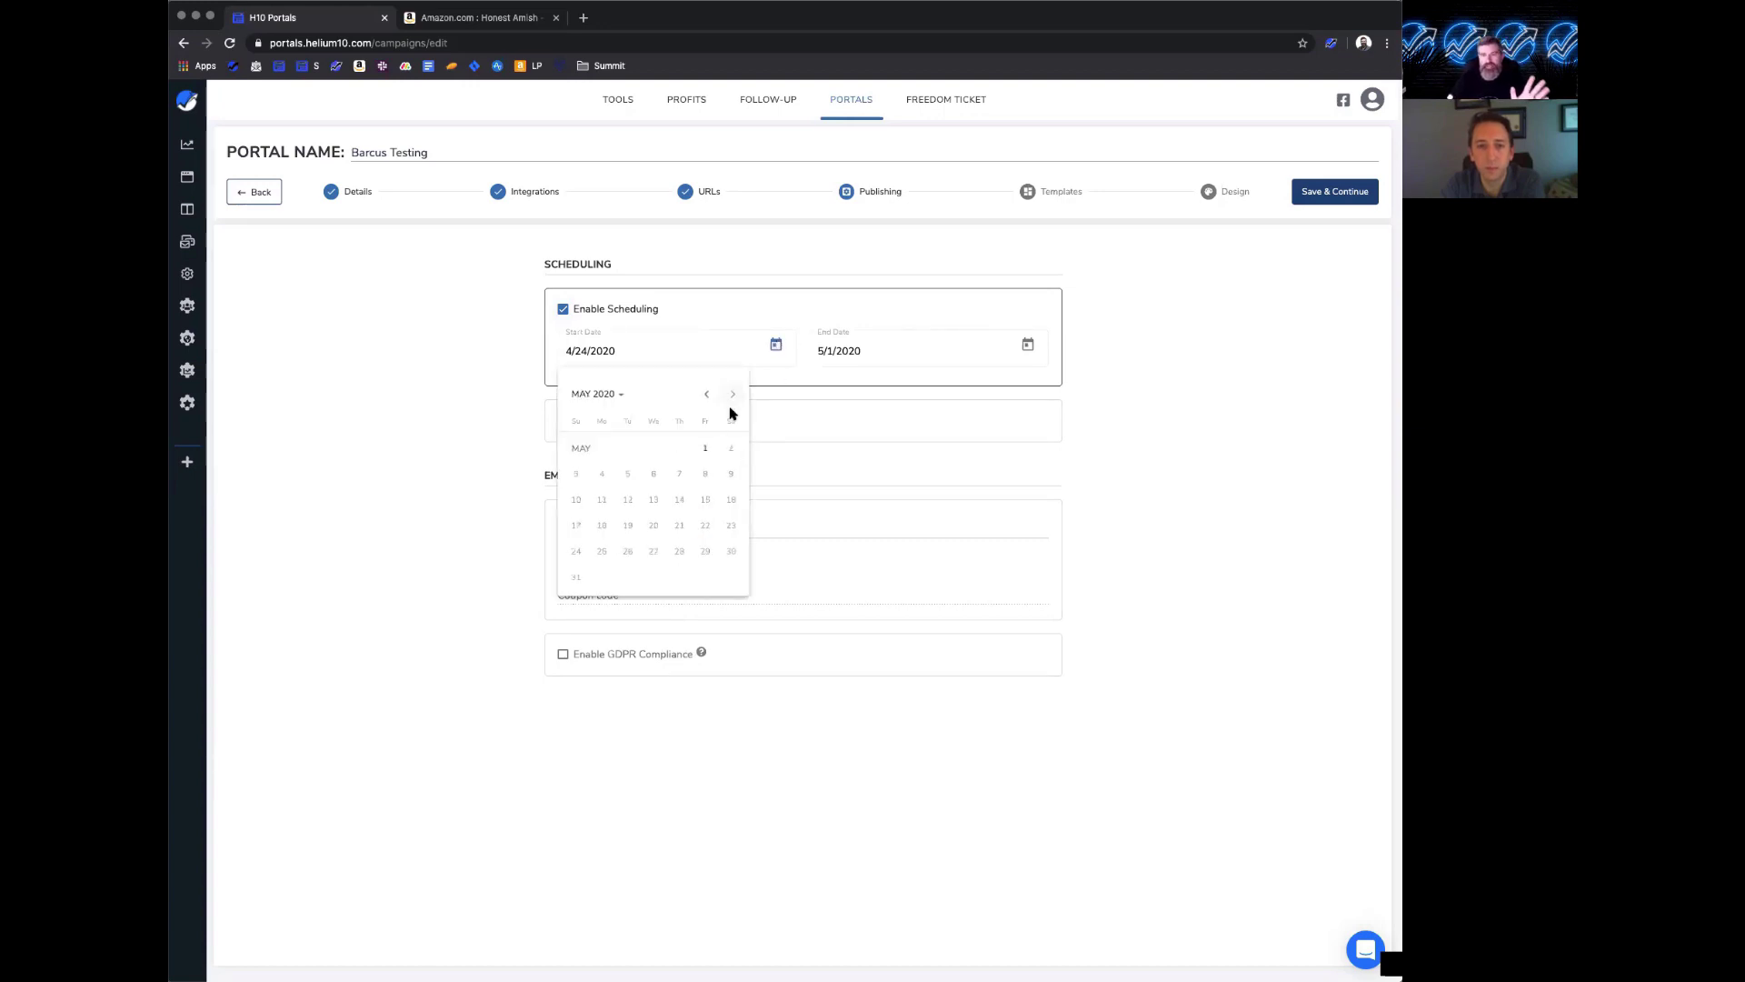
pyautogui.click(705, 448)
pyautogui.click(891, 354)
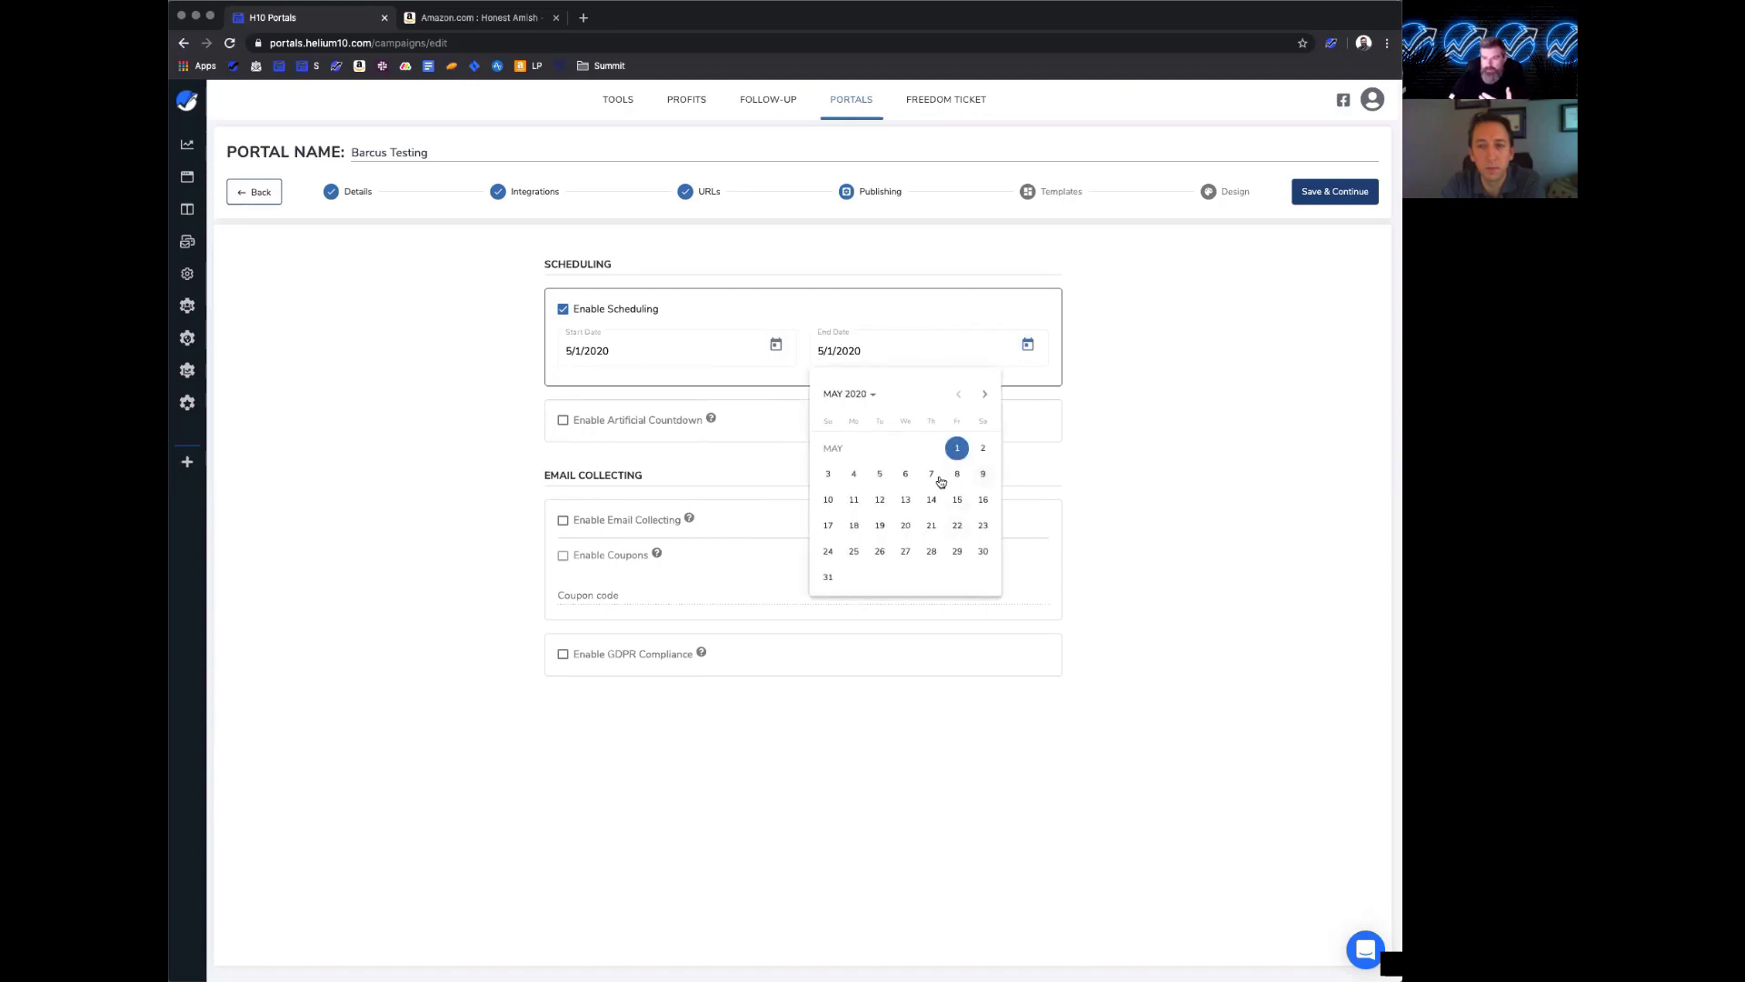
pyautogui.click(880, 474)
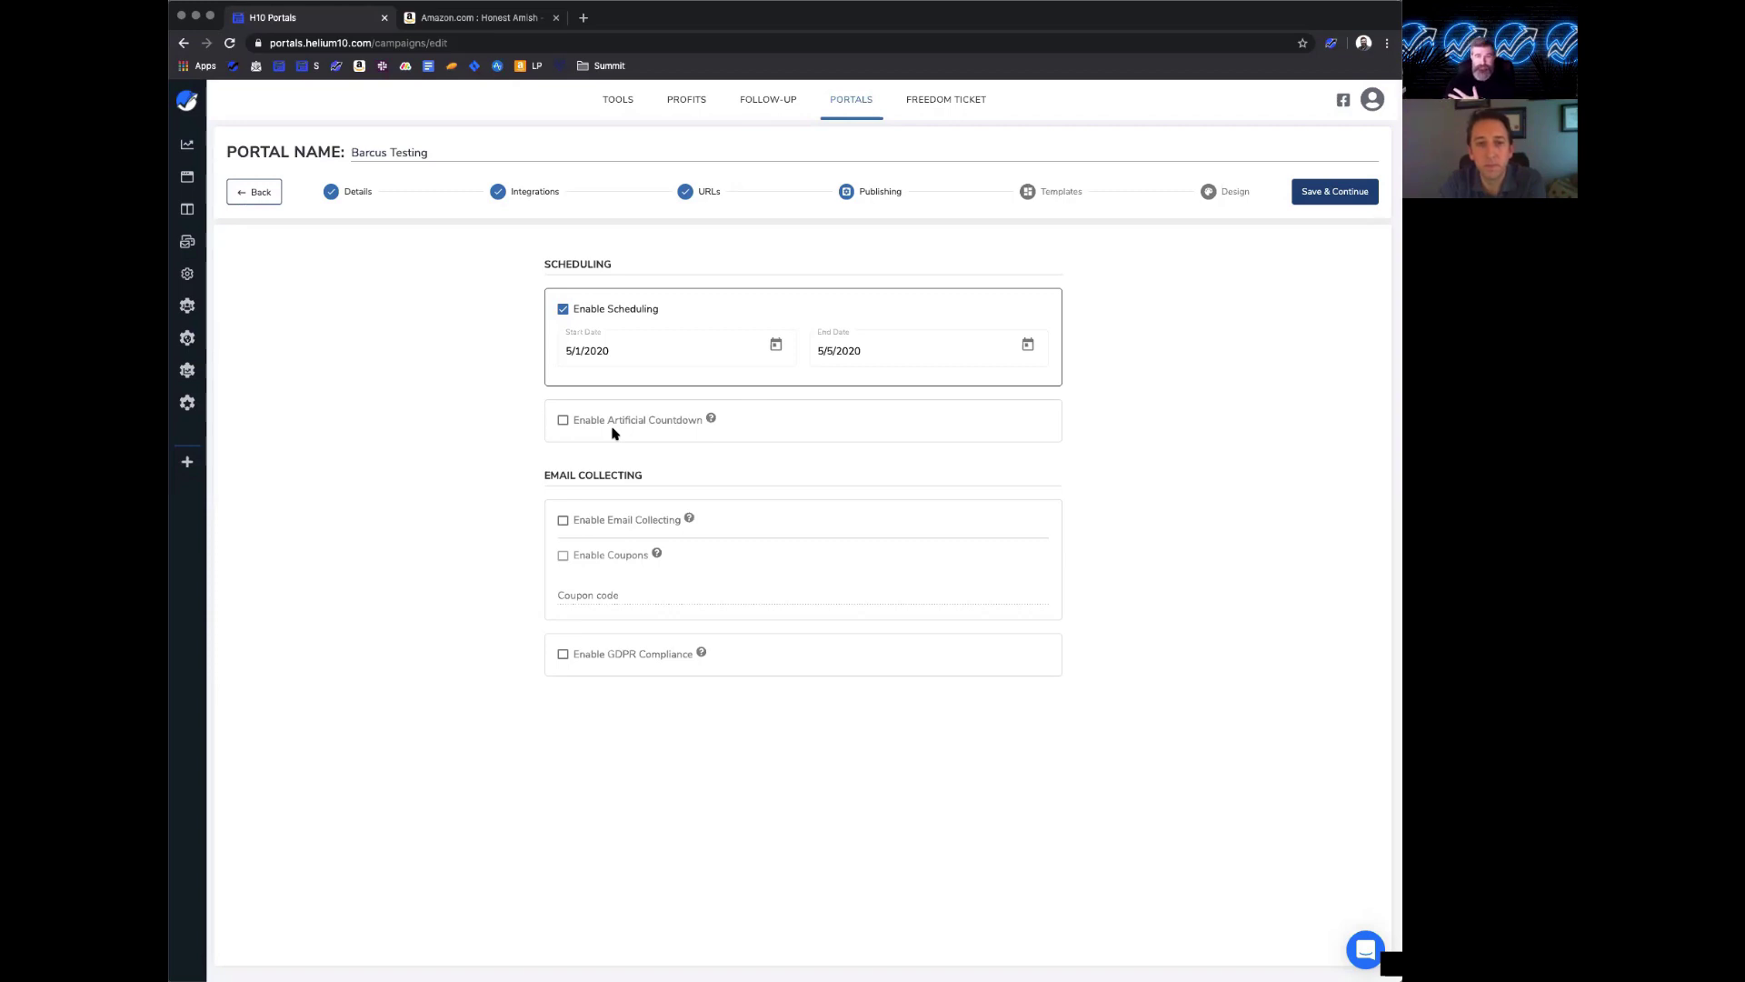
# - Tick Enable Email Collecting and Enable Coupons for the Barcus Testing portal
pyautogui.click(562, 521)
pyautogui.click(563, 556)
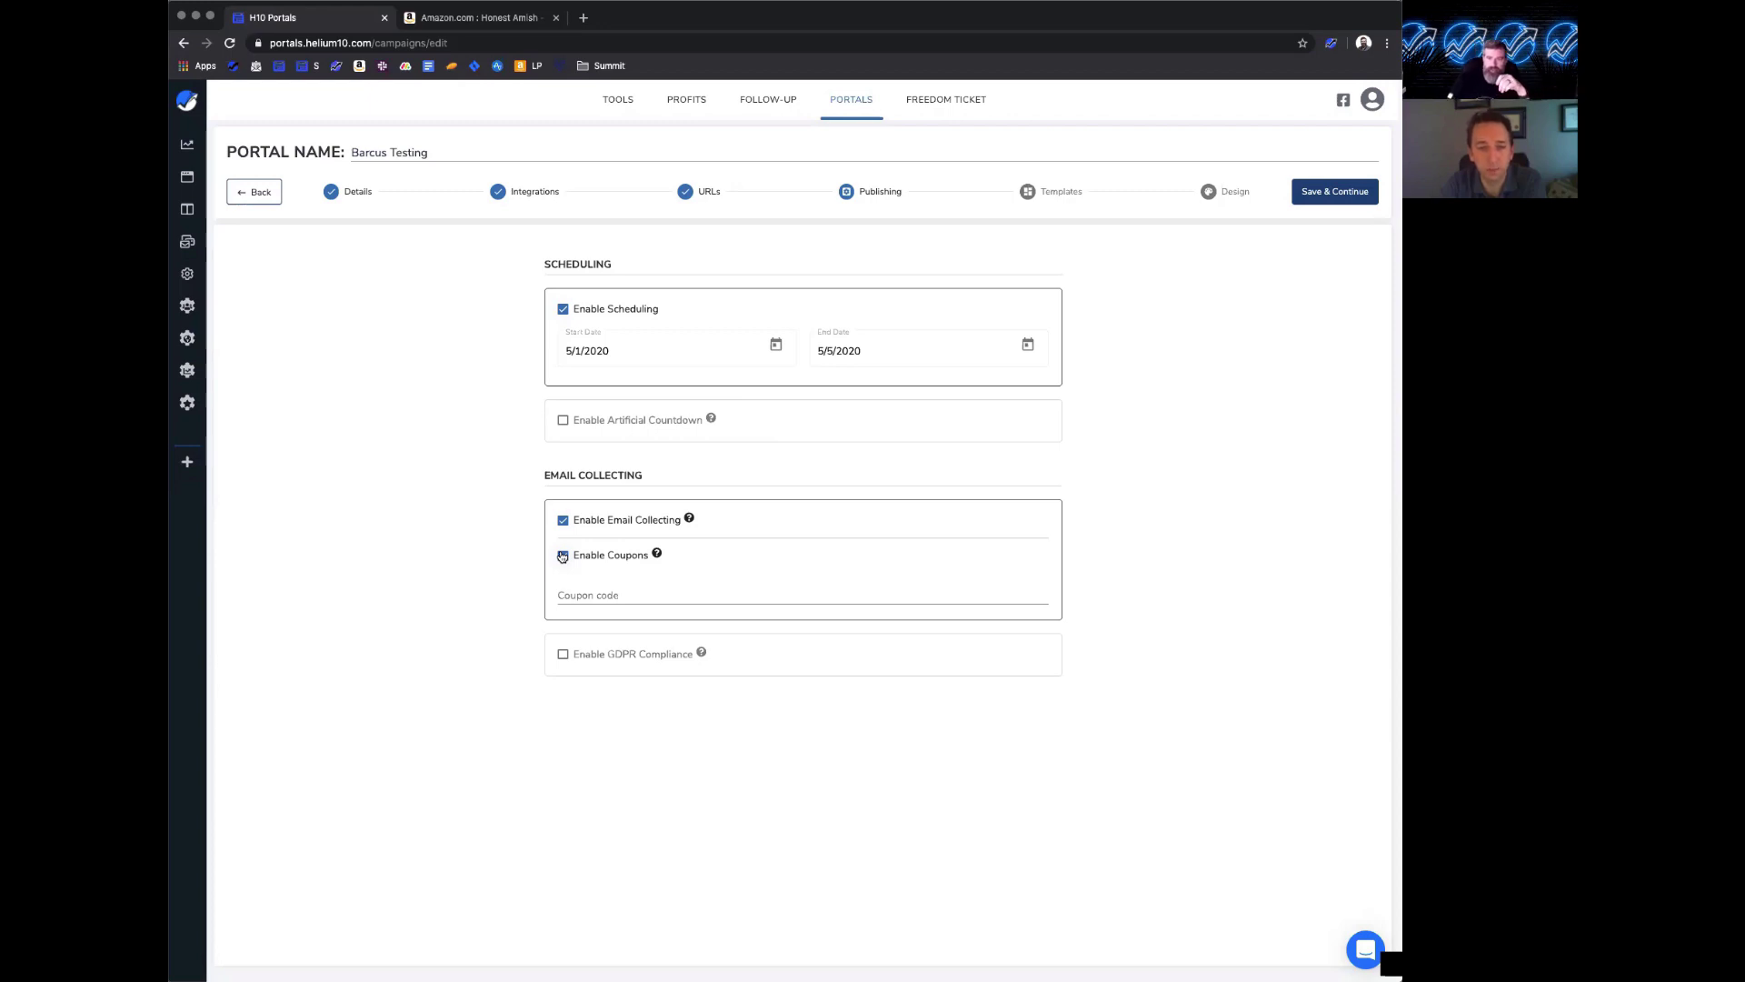
# - Untick Enable Coupons so only email collecting remains on
pyautogui.click(571, 557)
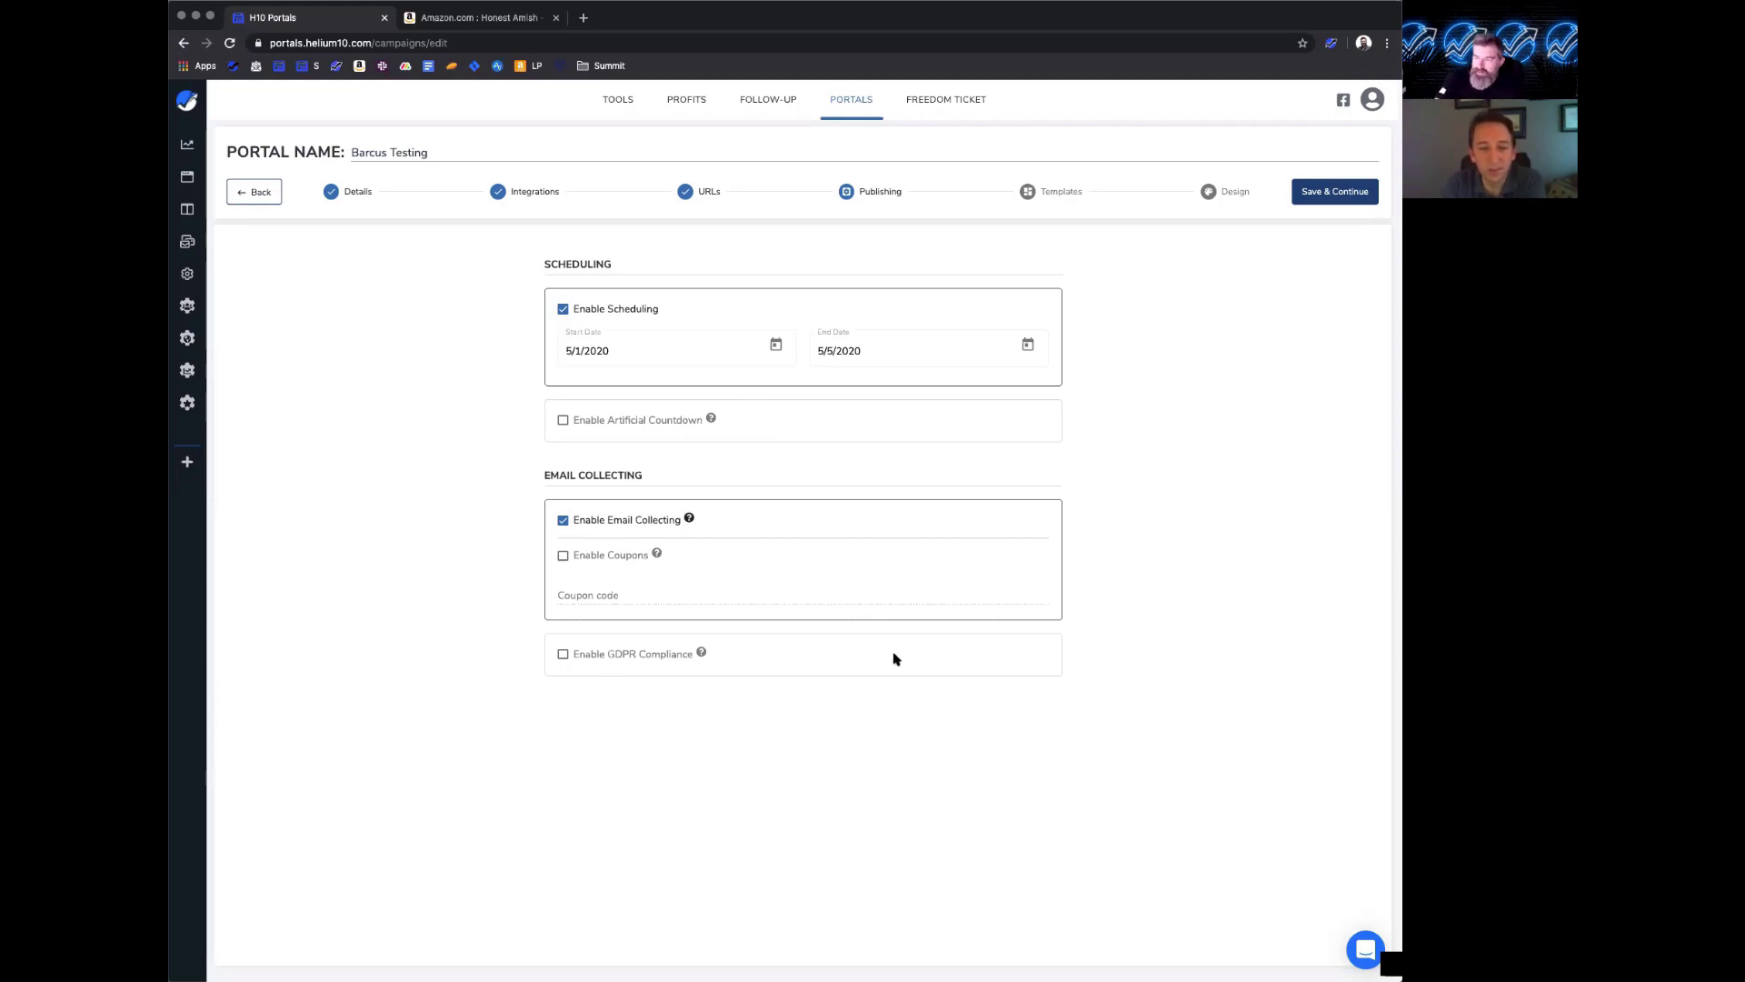
# - Save the publishing settings and apply the Ocean - Product Sales premade template
pyautogui.click(1326, 193)
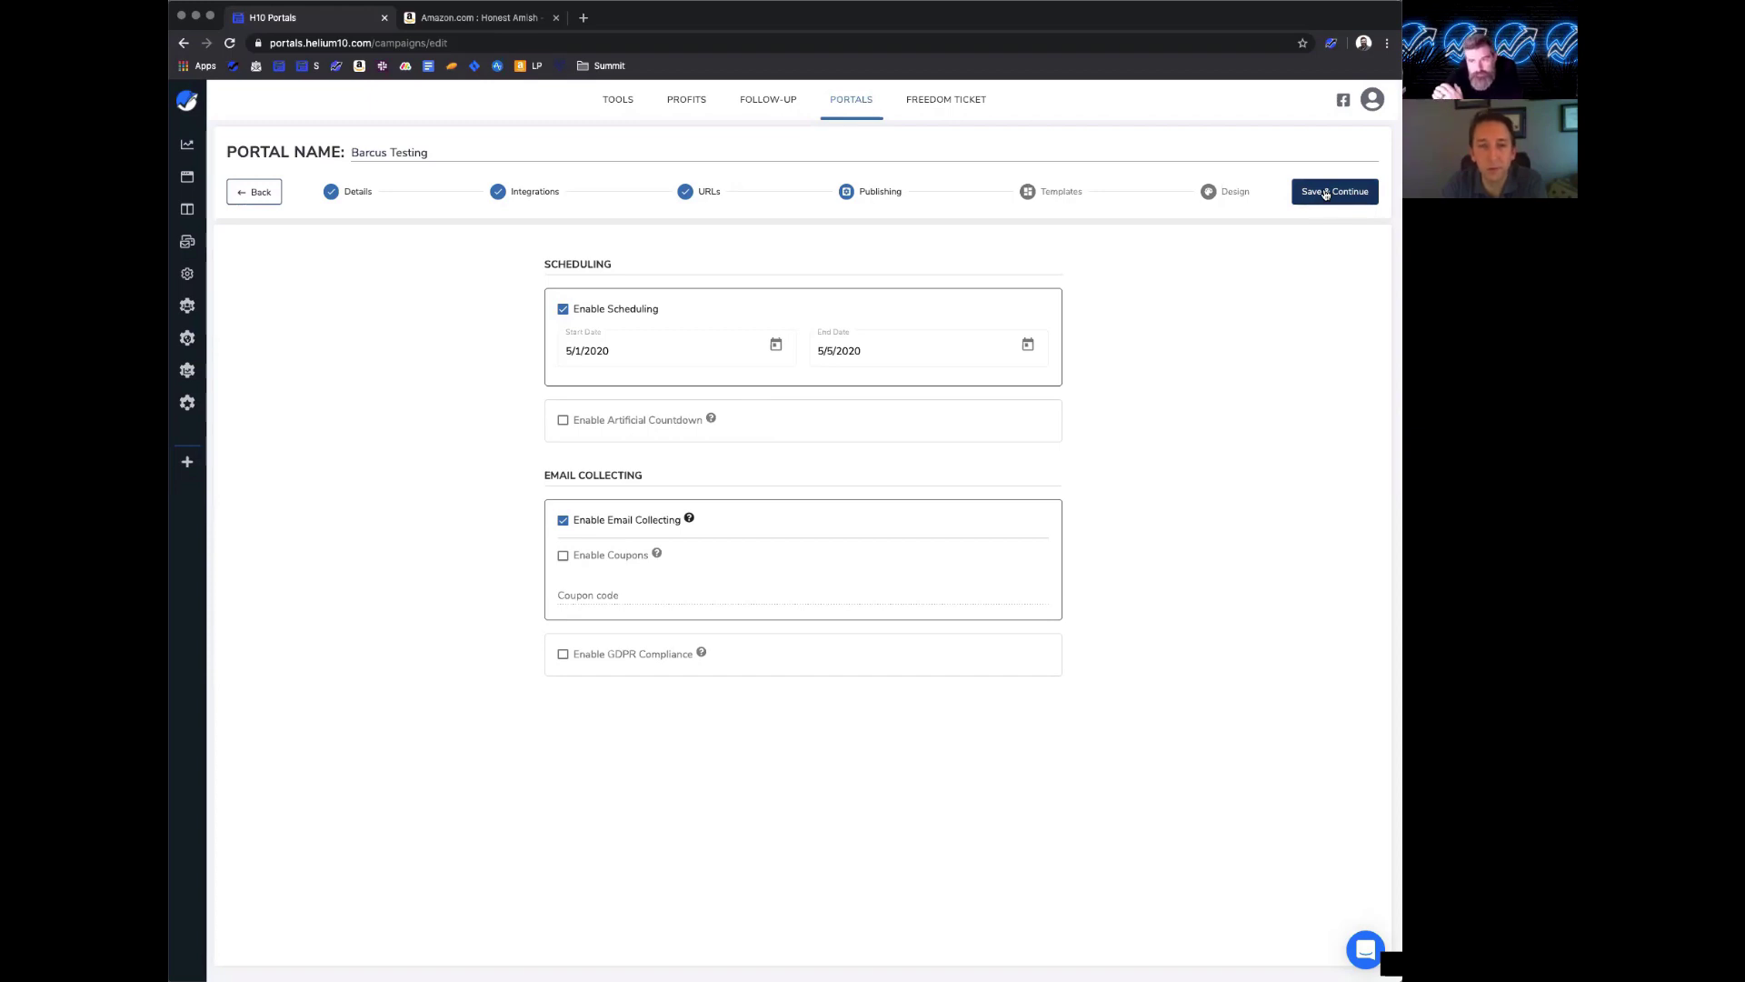
pyautogui.click(1325, 193)
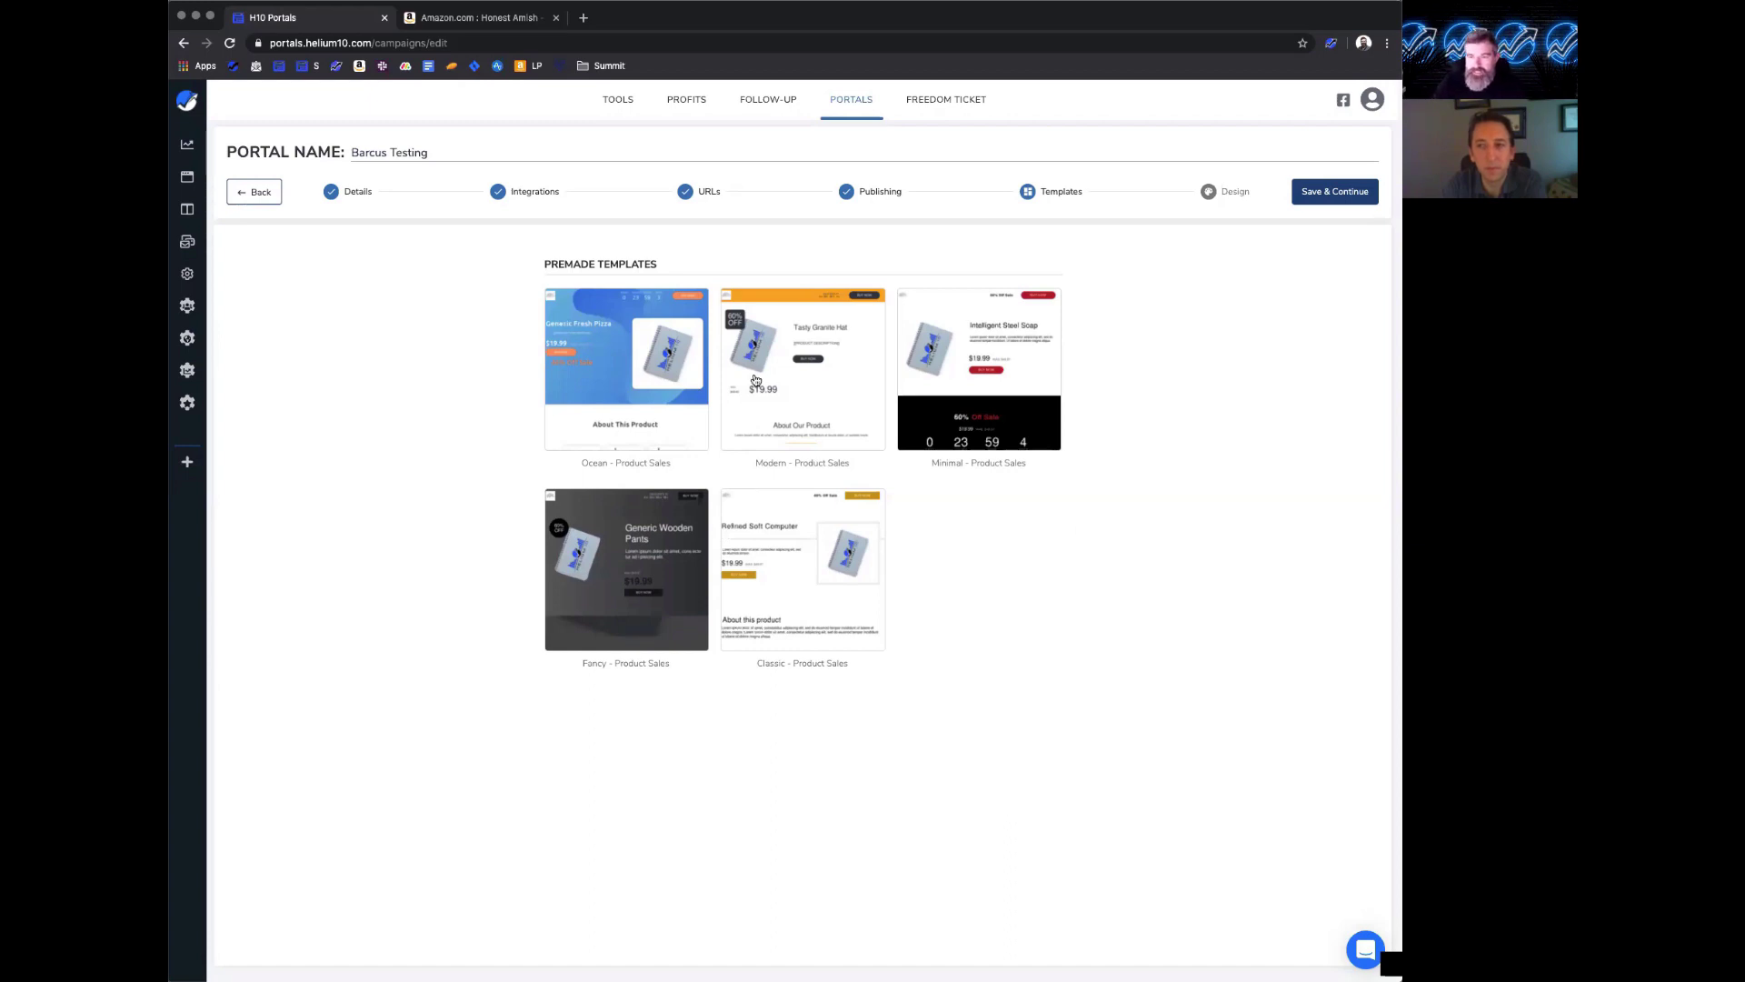
pyautogui.click(572, 390)
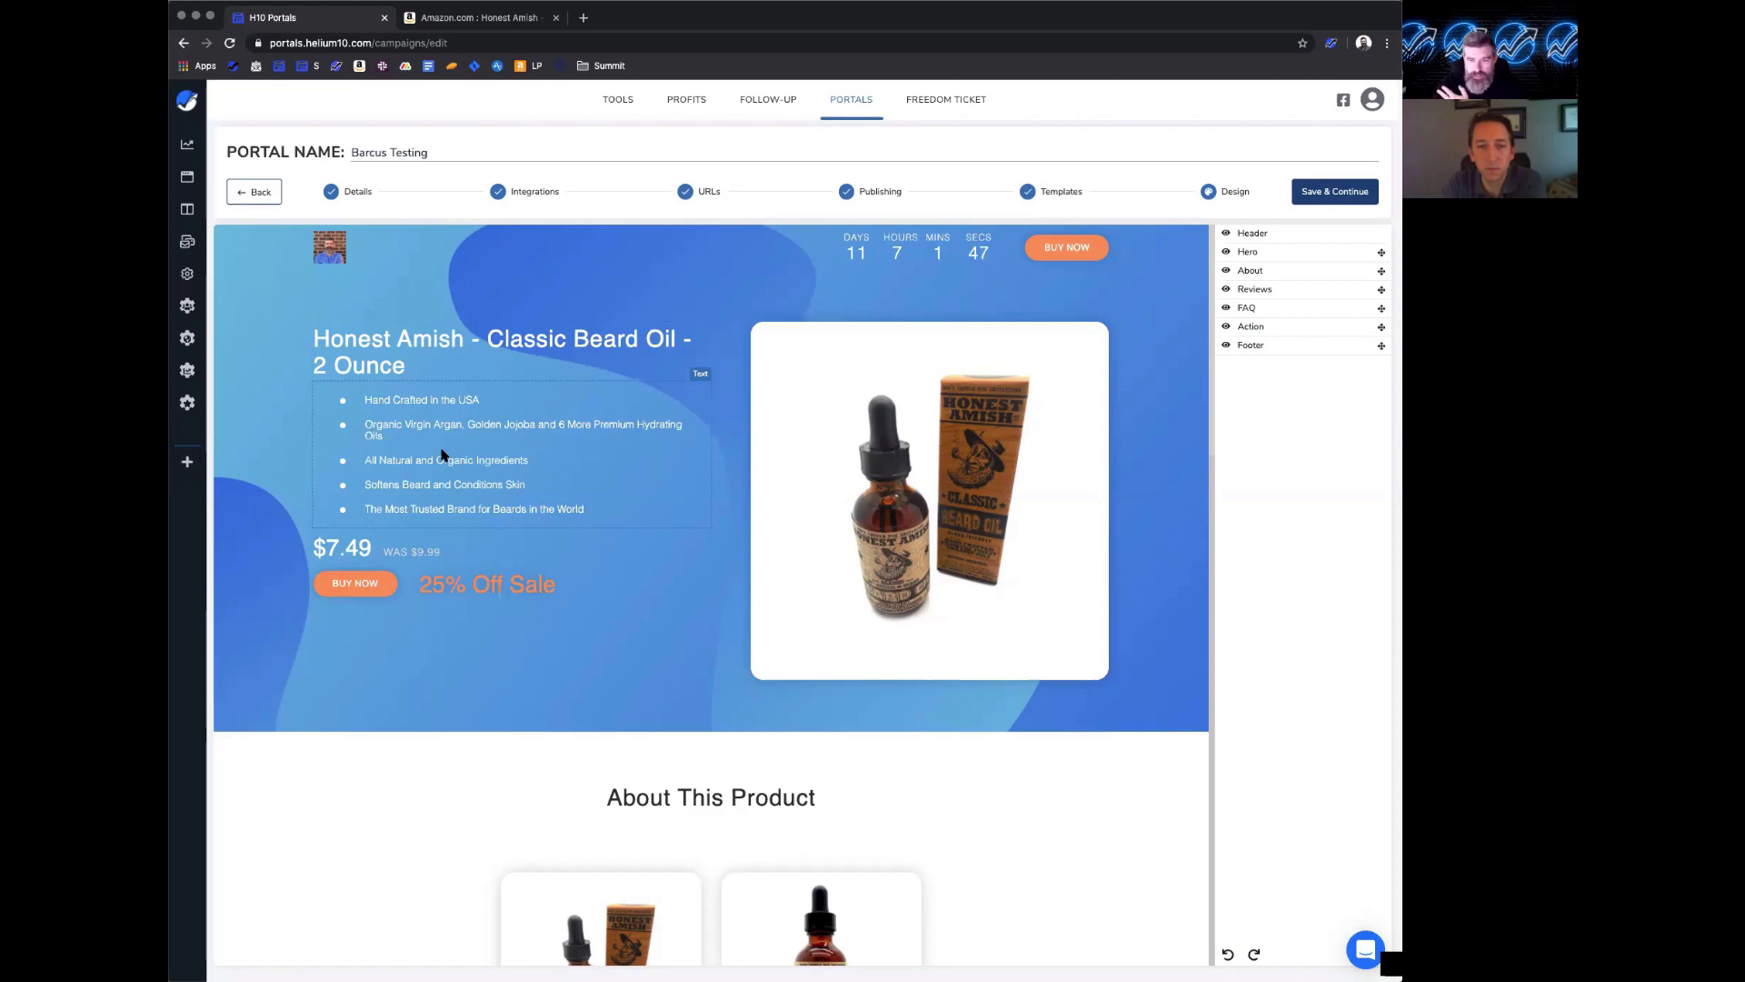
pyautogui.scroll(-2, 442, 455)
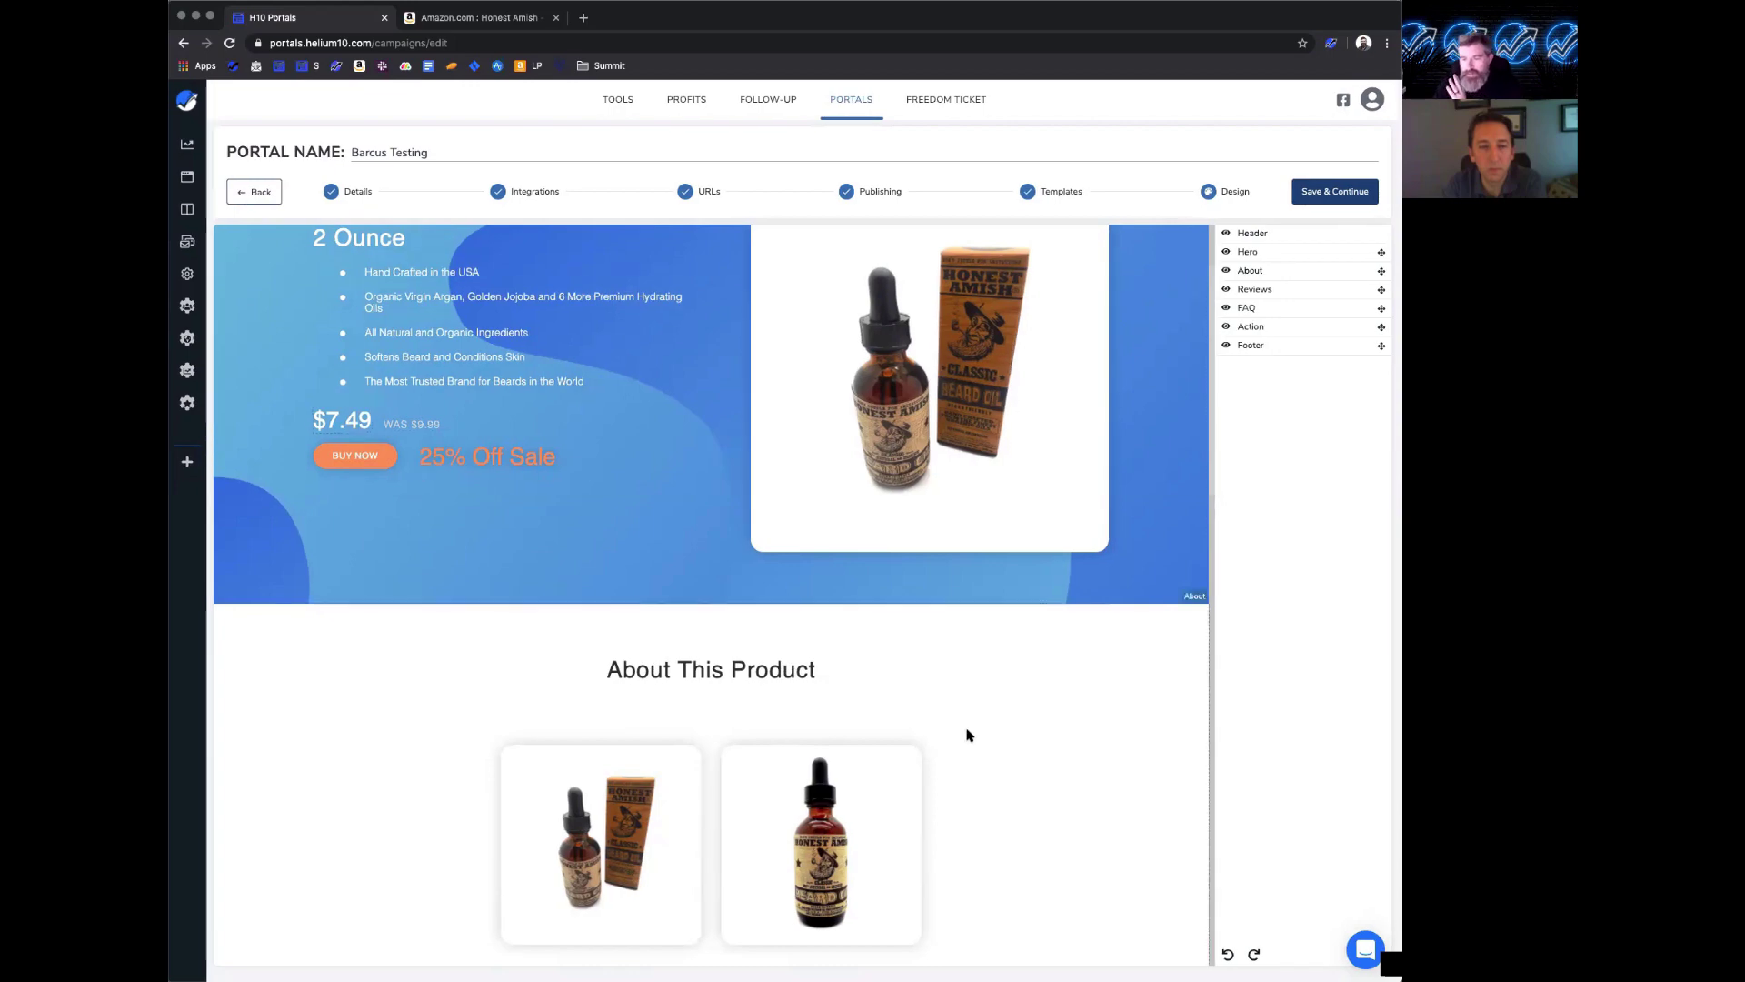
pyautogui.scroll(-4, 967, 734)
pyautogui.scroll(-2, 967, 734)
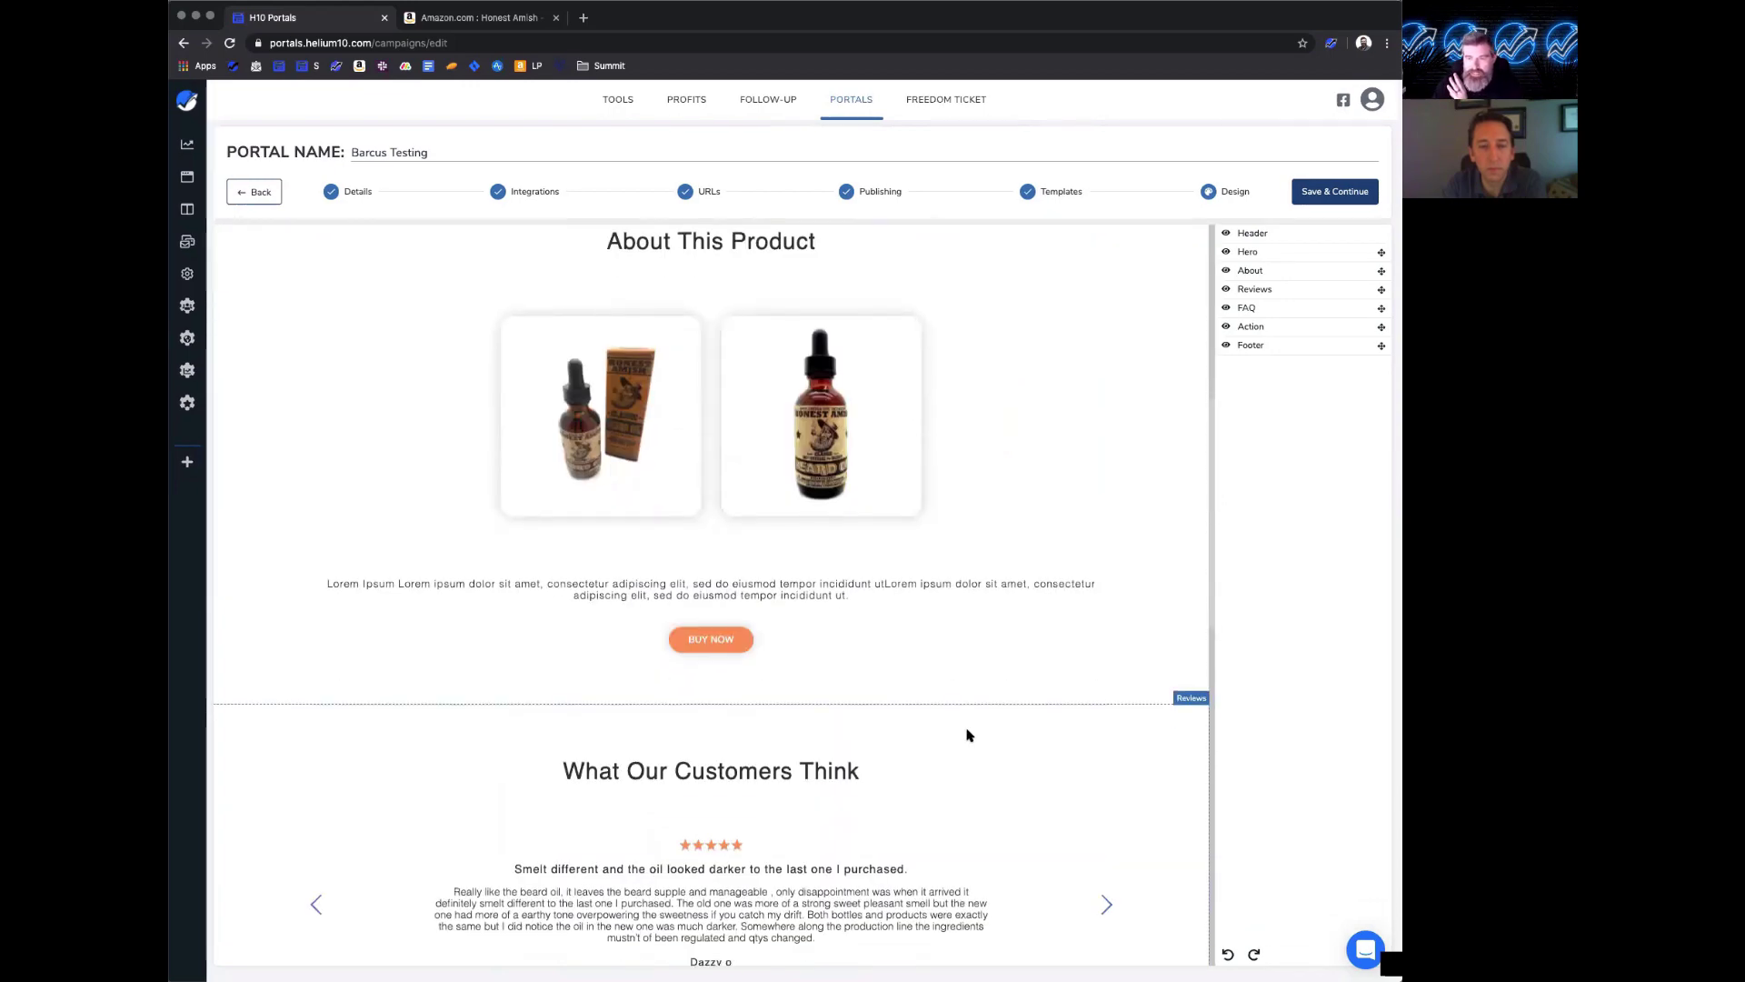
pyautogui.scroll(-3, 1054, 694)
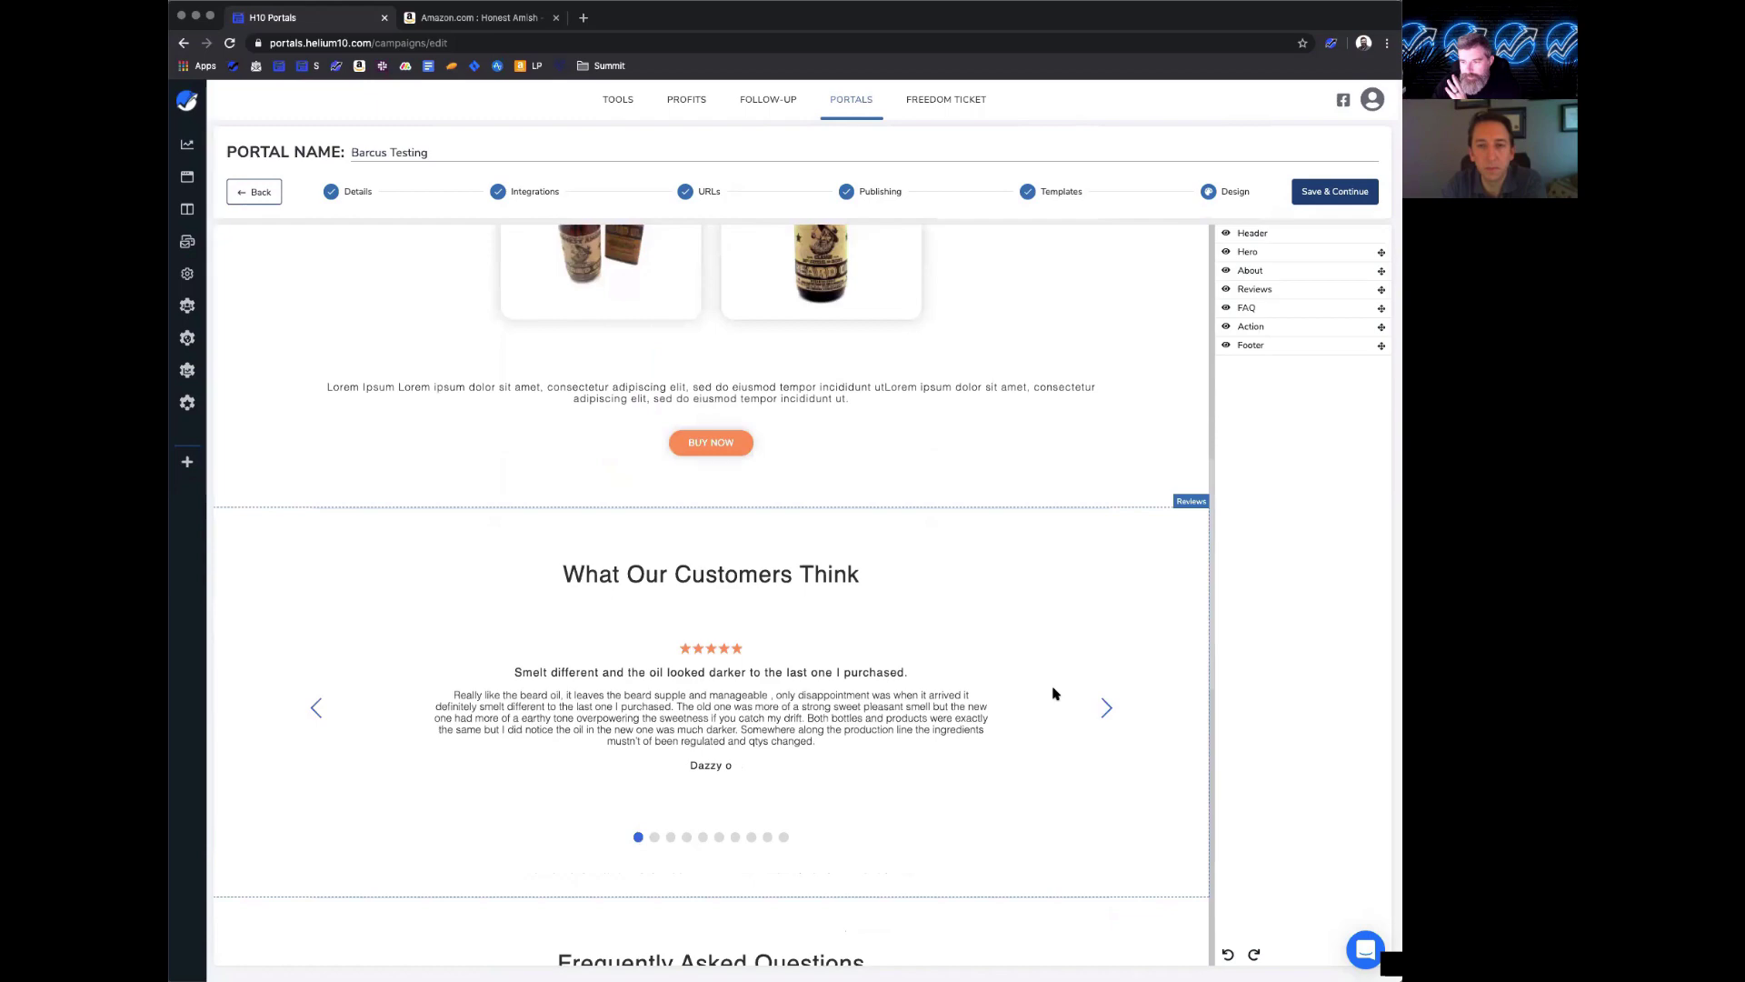
pyautogui.scroll(1, 1054, 694)
pyautogui.scroll(-3, 1054, 694)
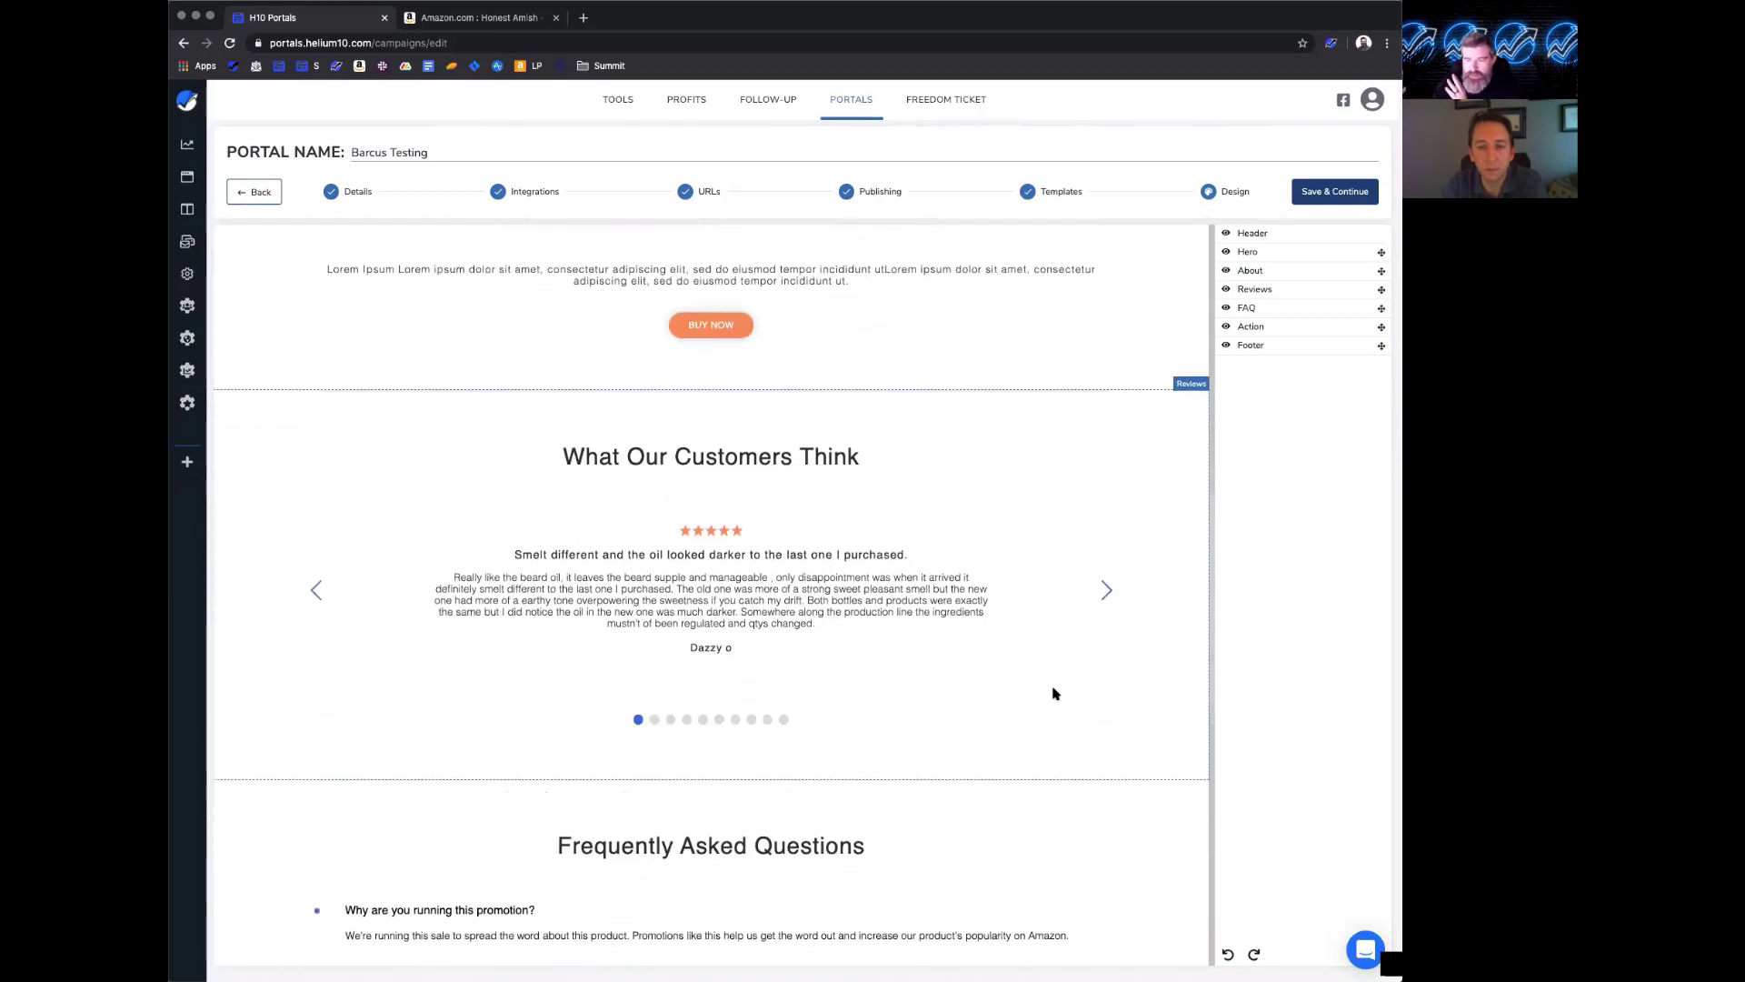
pyautogui.scroll(5, 1054, 693)
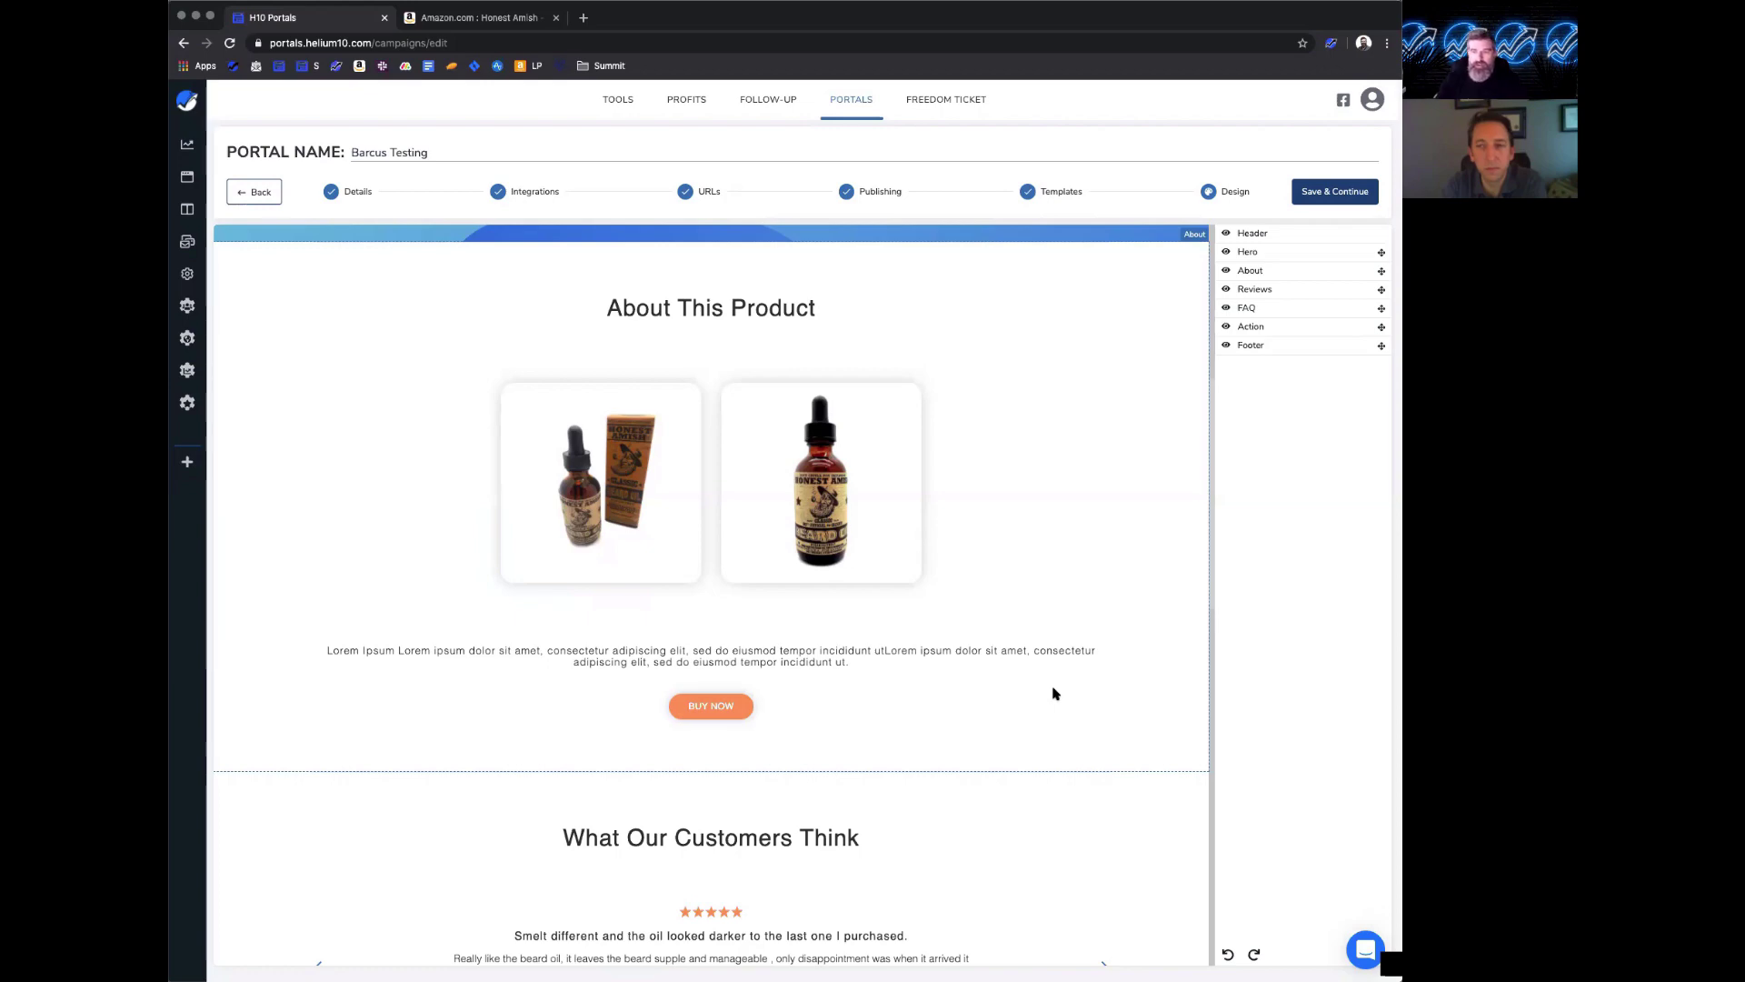
pyautogui.scroll(-7, 1054, 694)
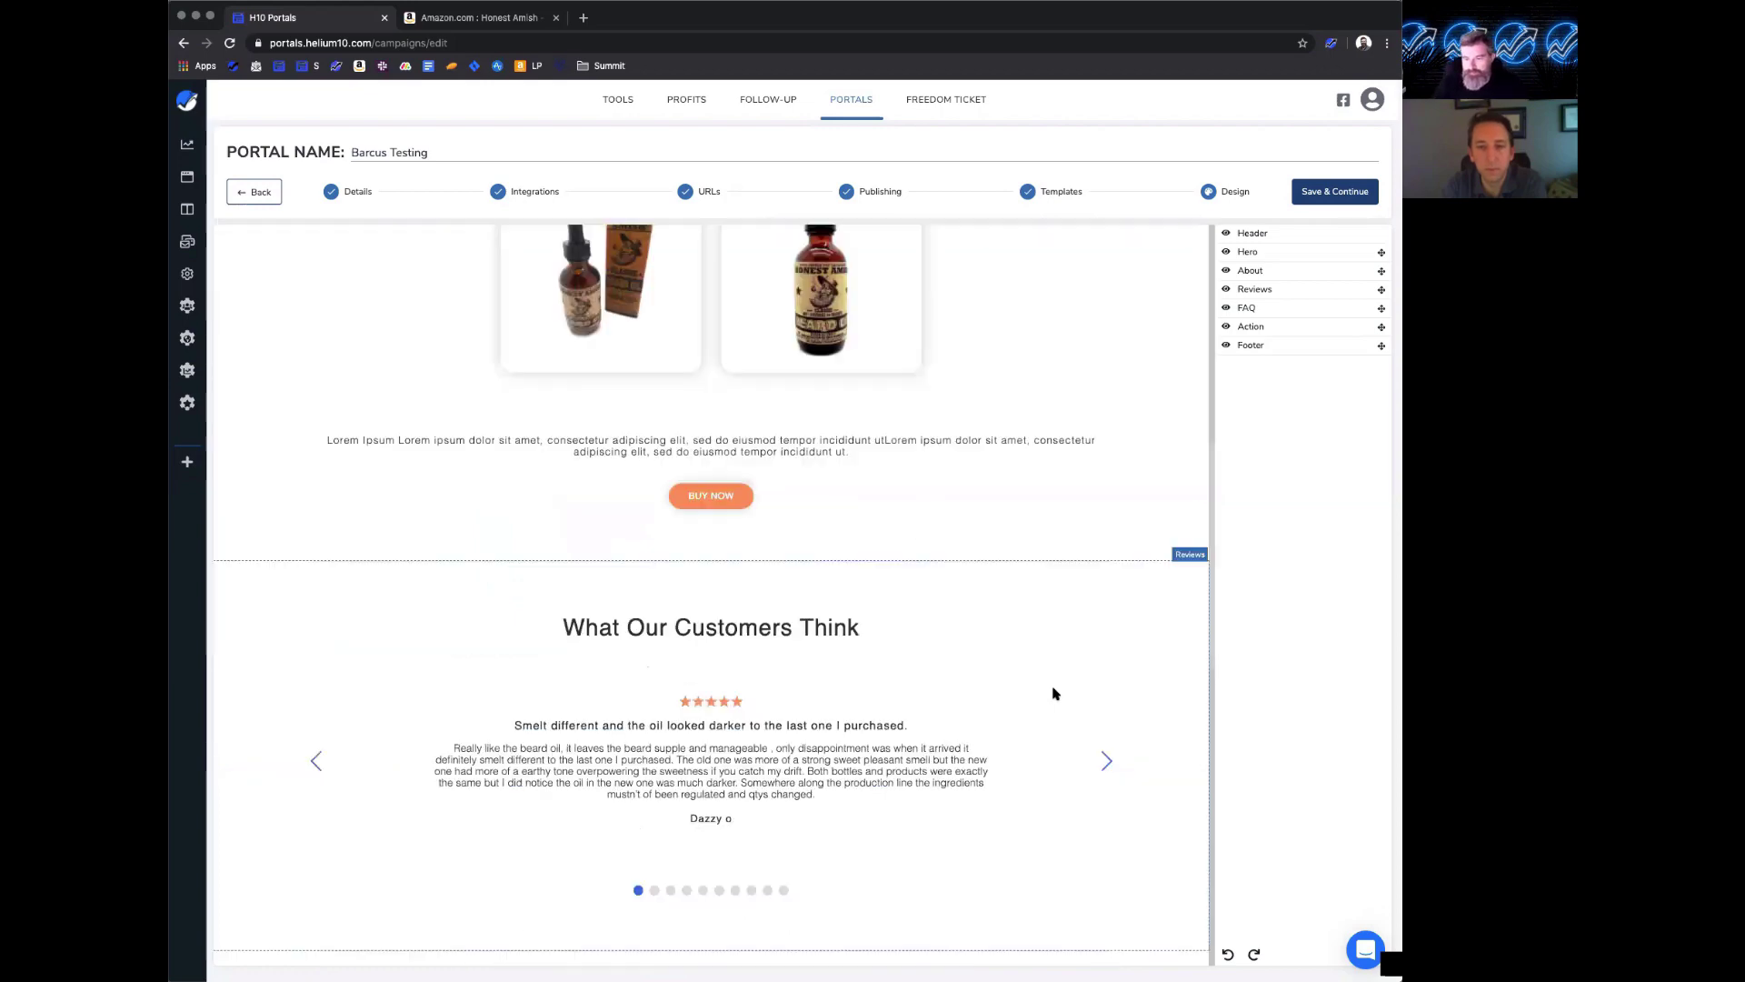
pyautogui.scroll(1, 1054, 693)
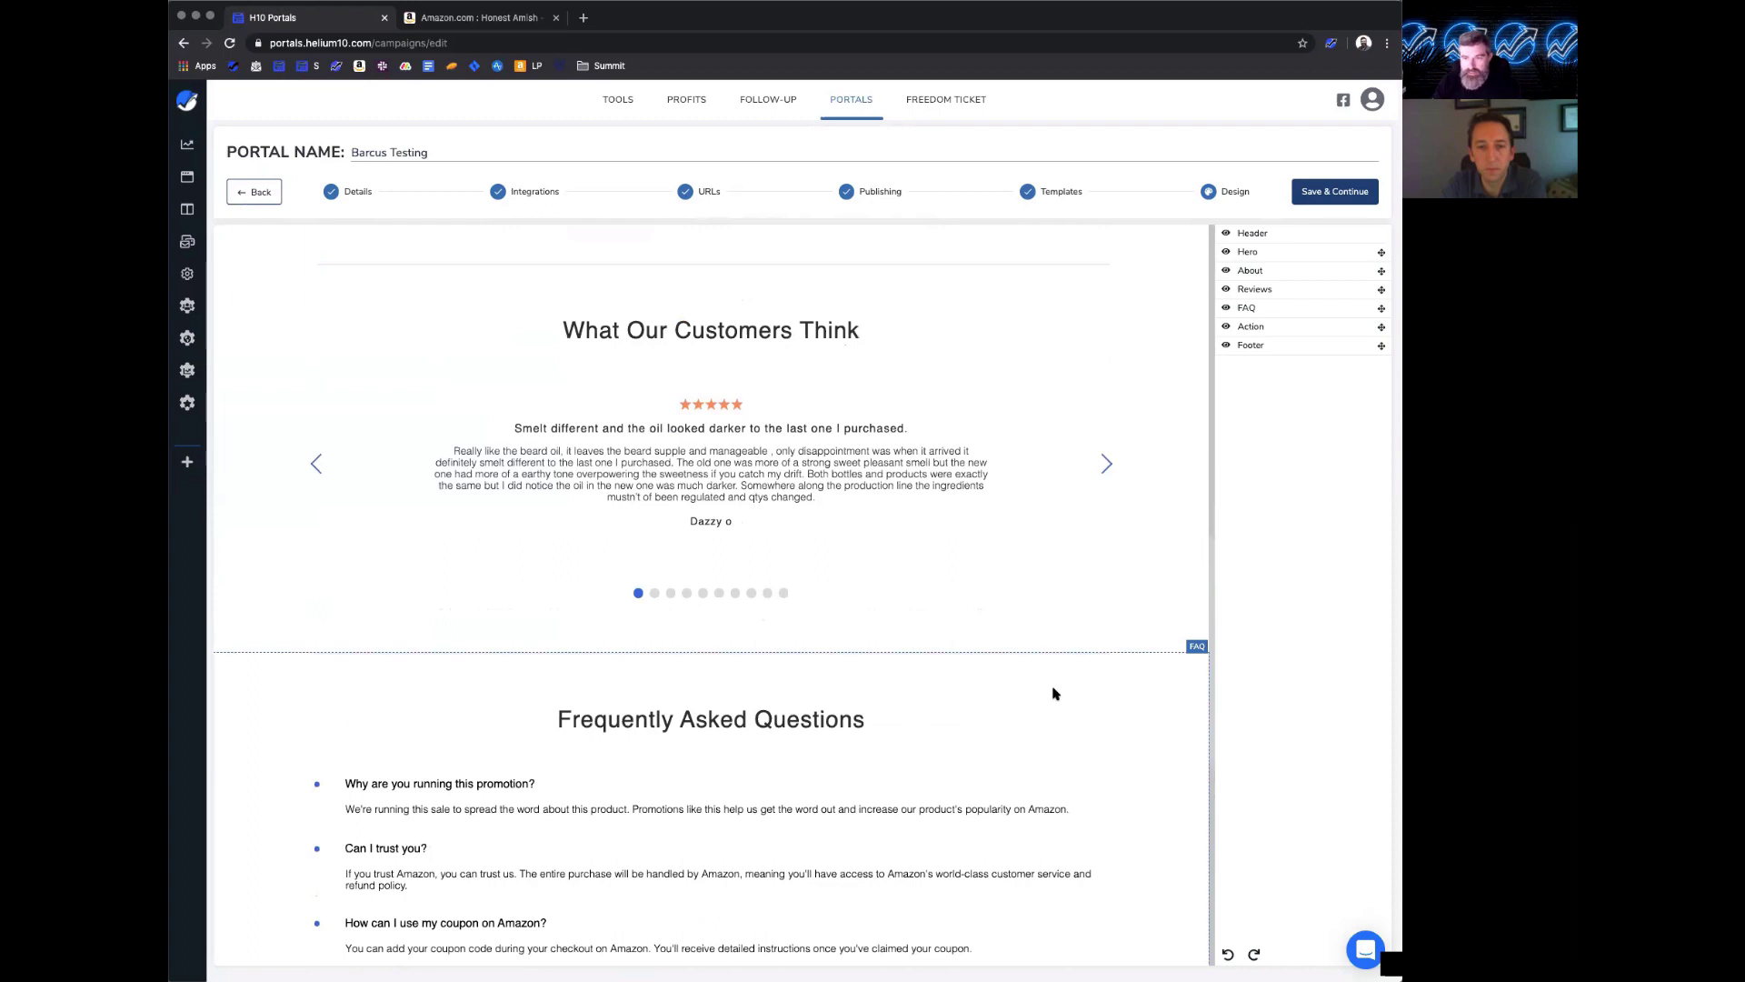
# - Include 'The best I've tried' and 'It softens the beard' reviews, removing 'Excellent oil. Lasts ages' and 'A softer beard'
pyautogui.click(1109, 468)
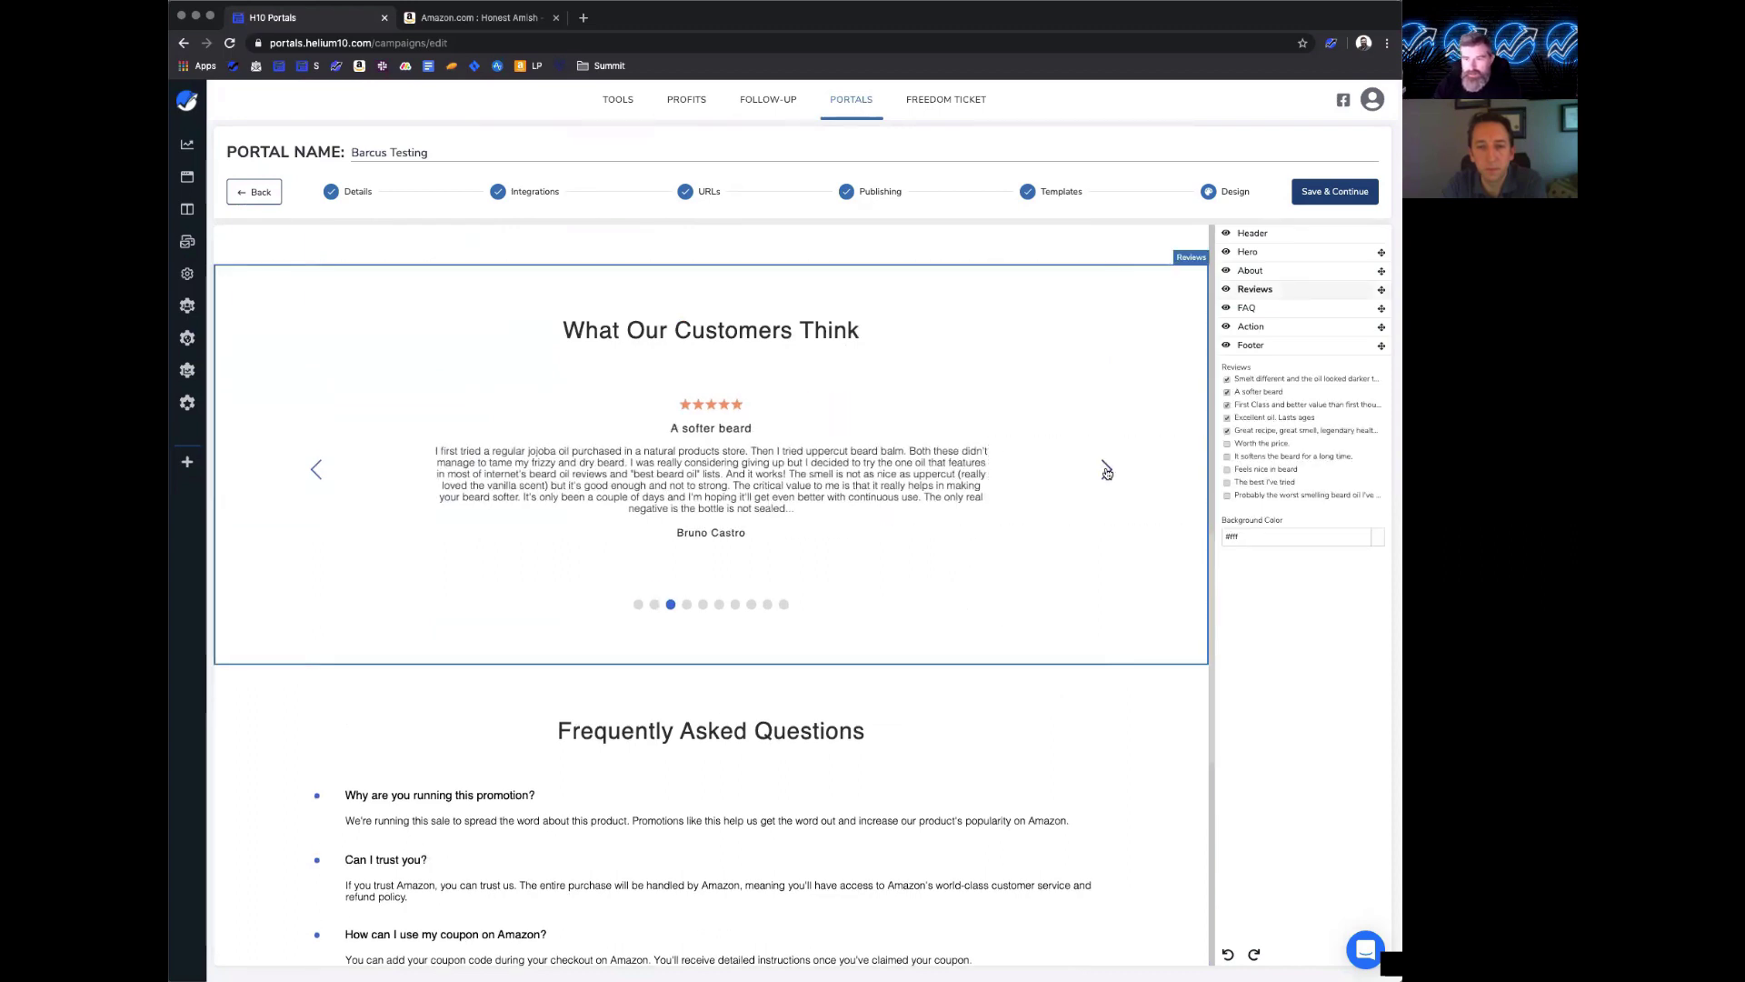
pyautogui.click(1108, 470)
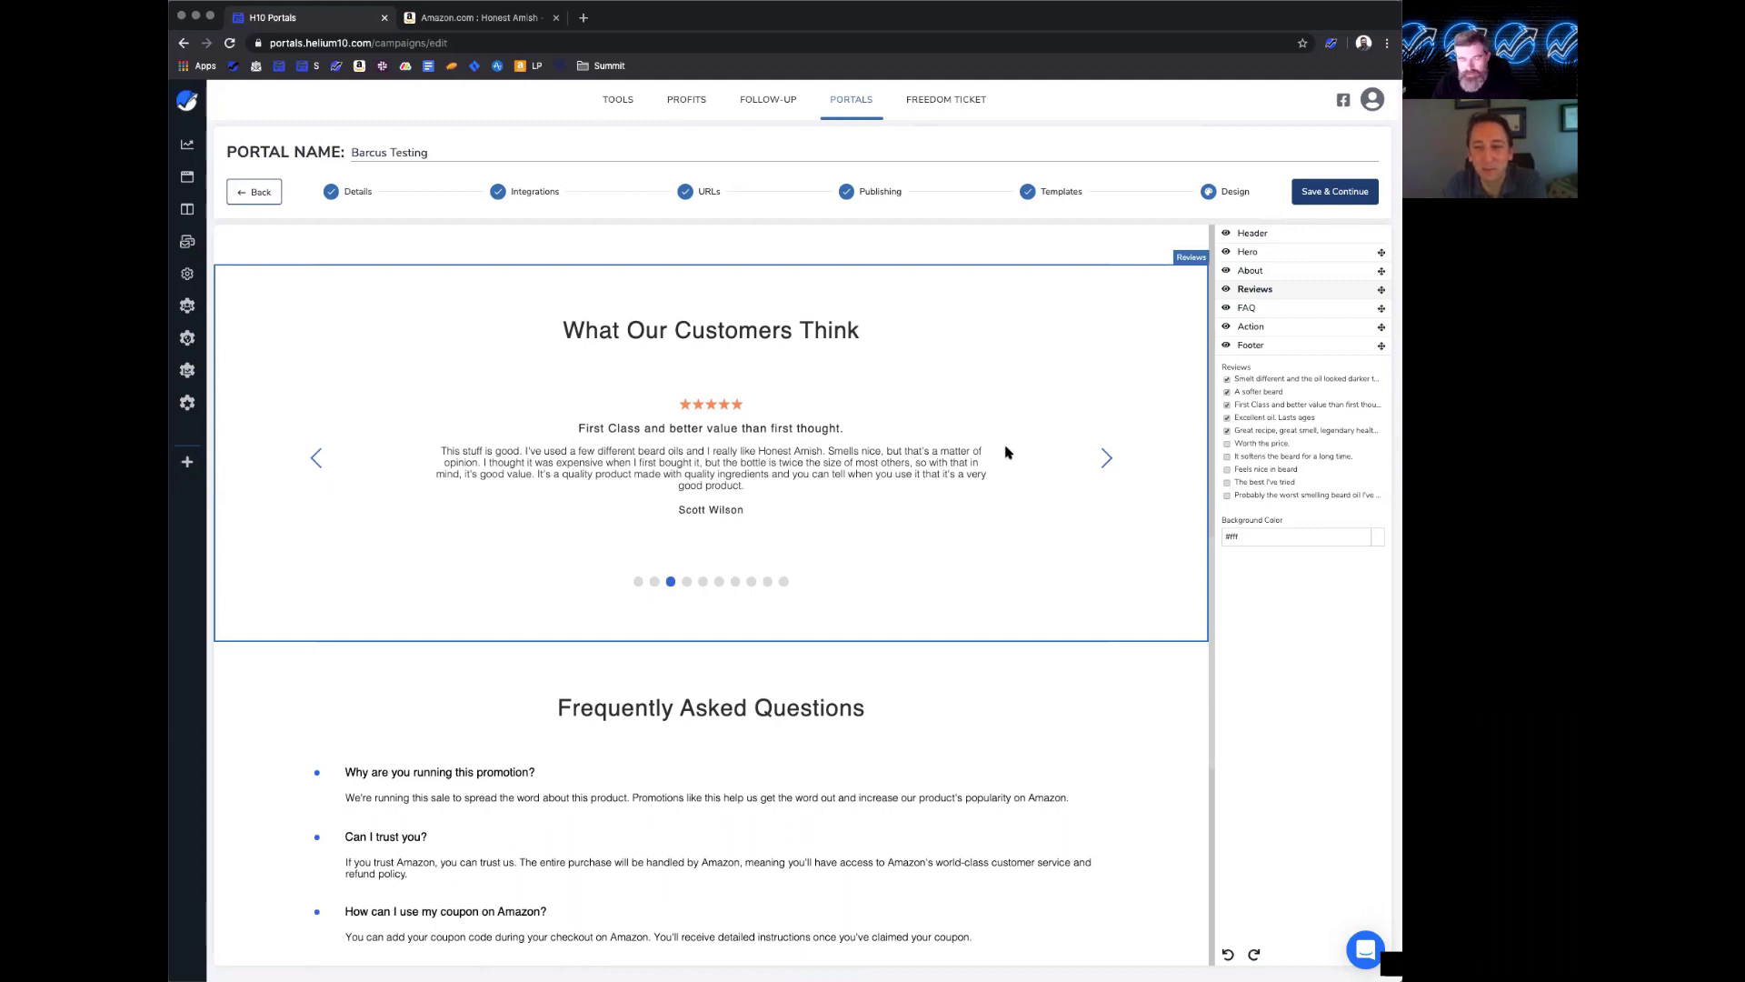
pyautogui.click(1228, 483)
pyautogui.click(1228, 458)
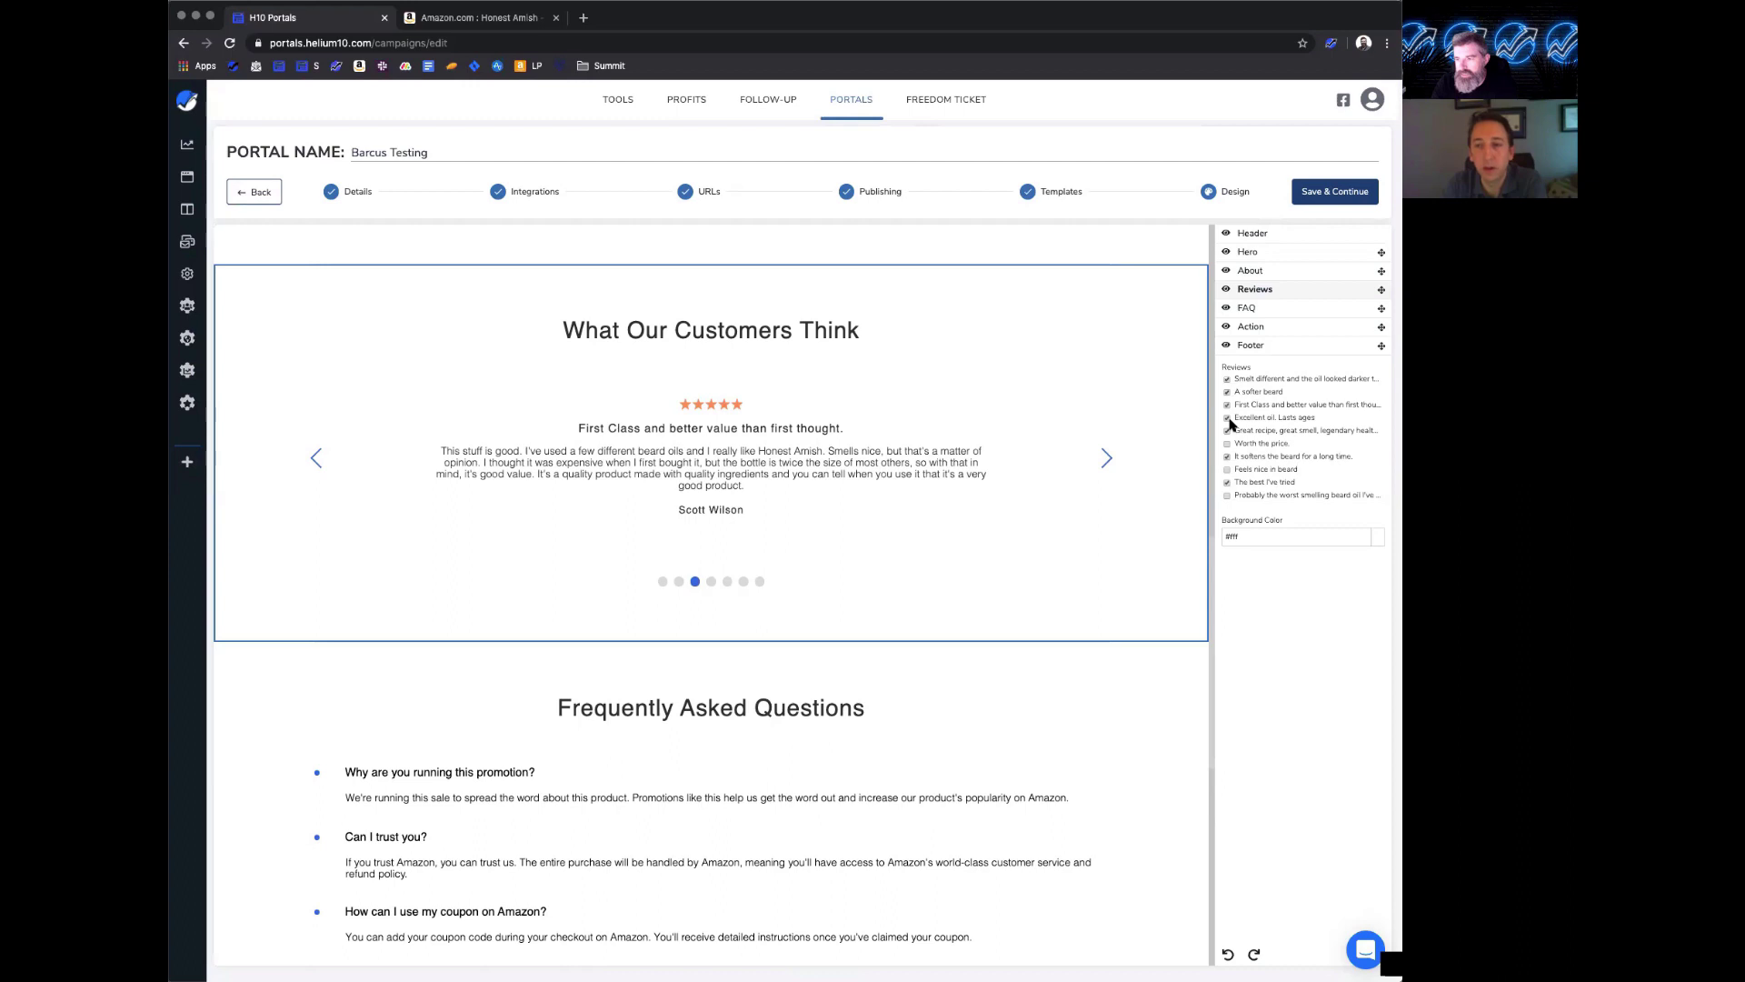
pyautogui.click(1227, 417)
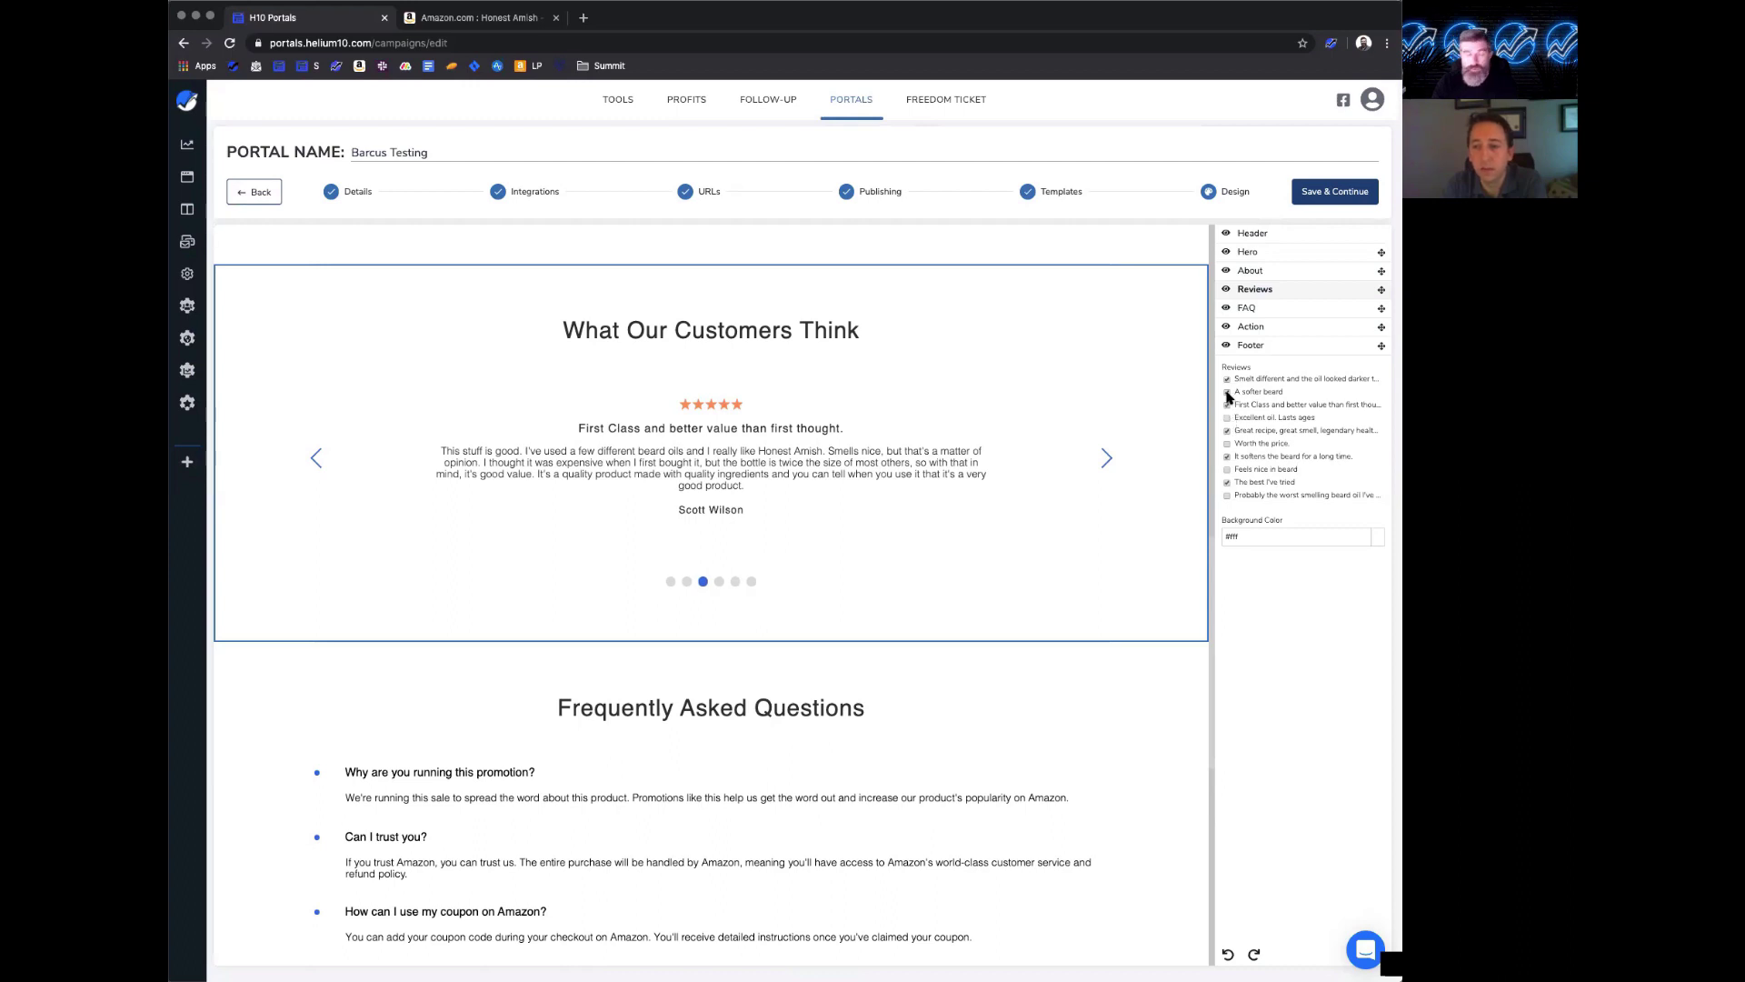
pyautogui.click(1228, 396)
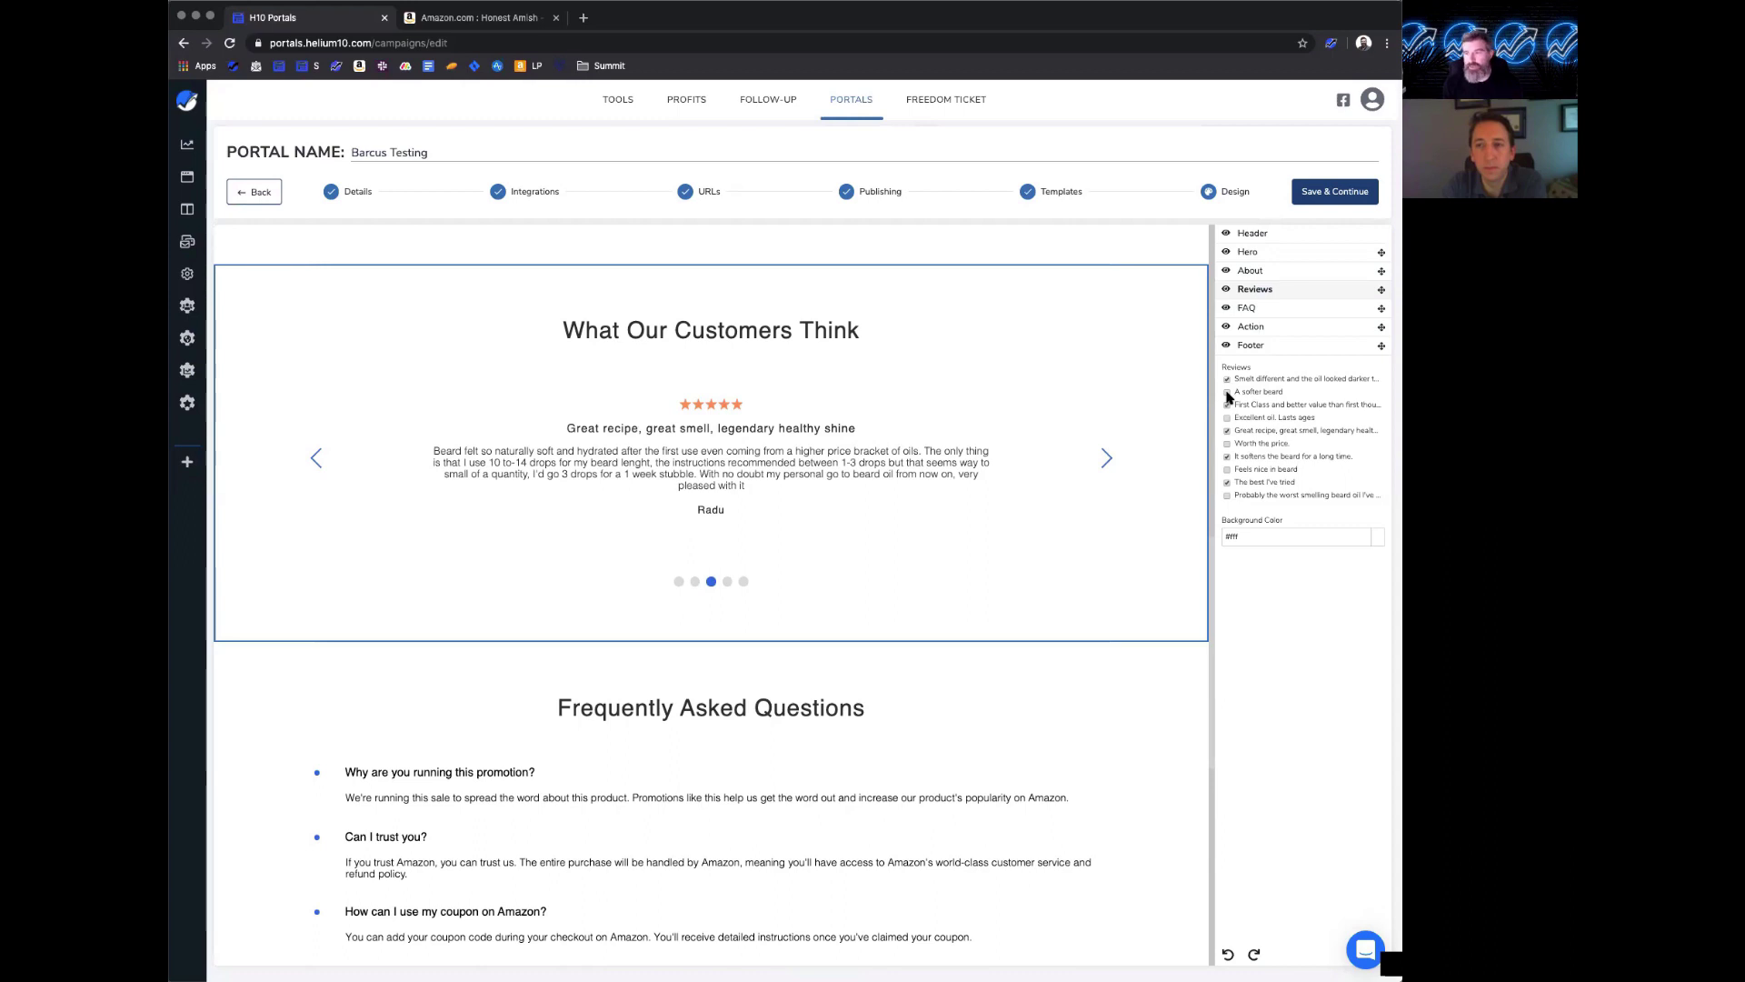
pyautogui.click(1226, 290)
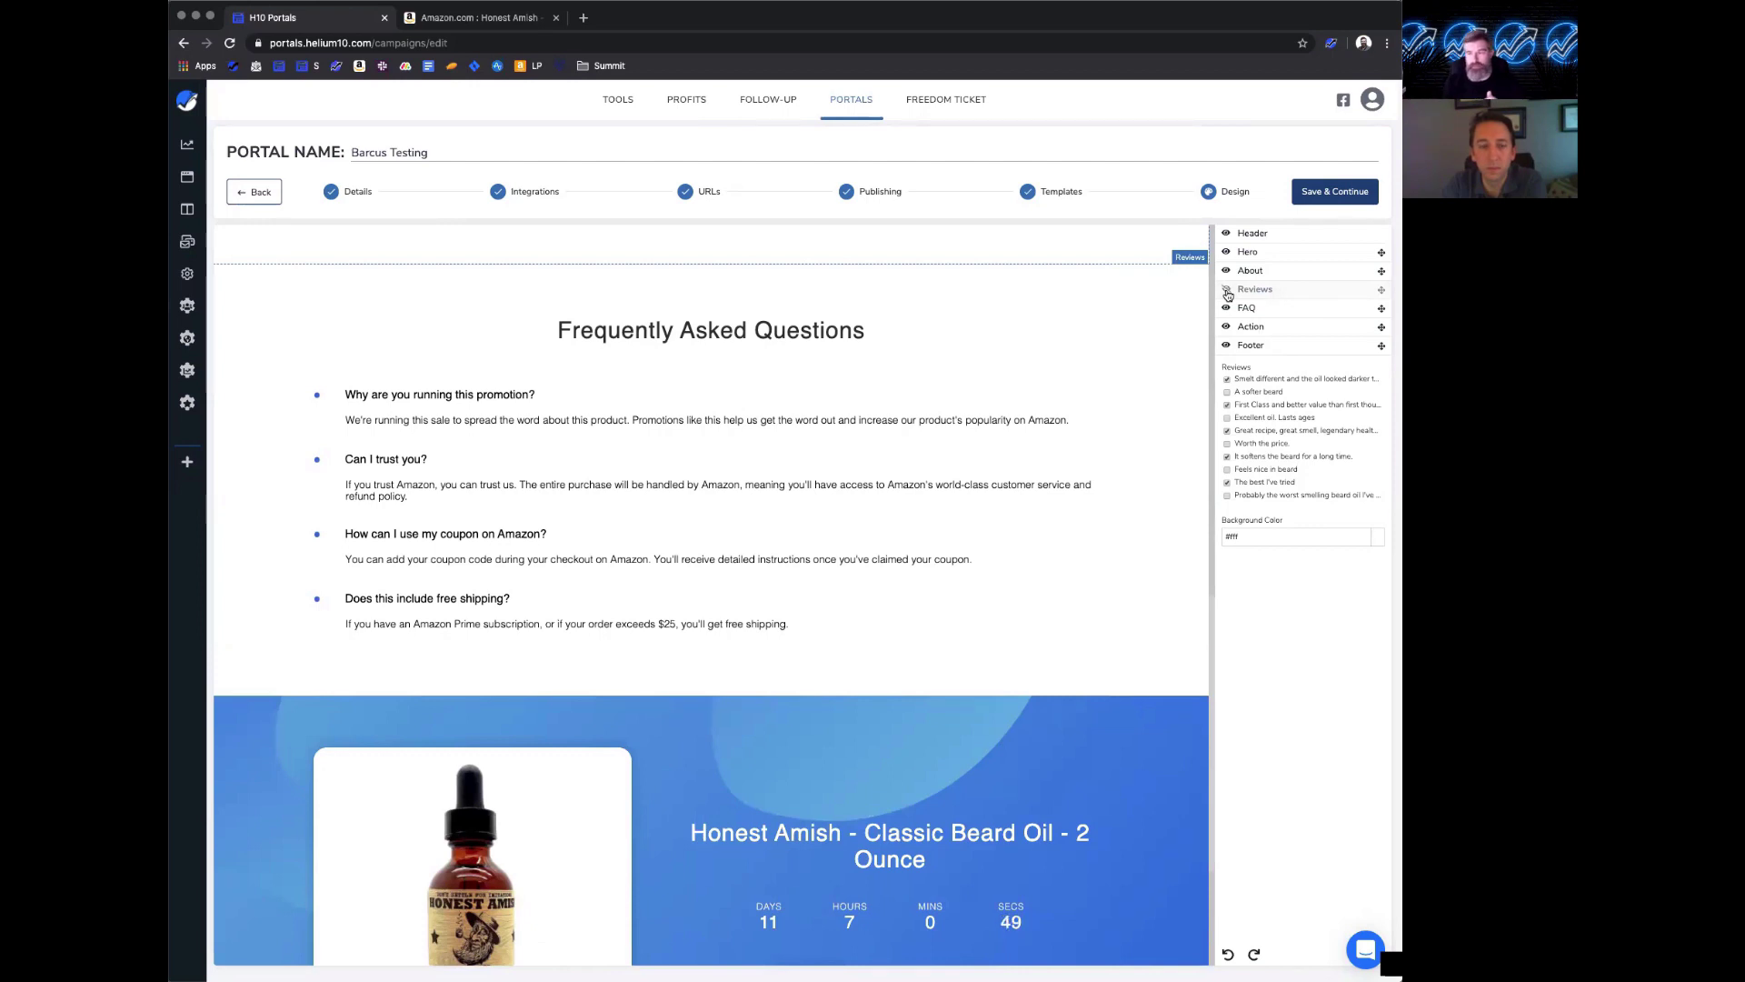
pyautogui.click(1227, 291)
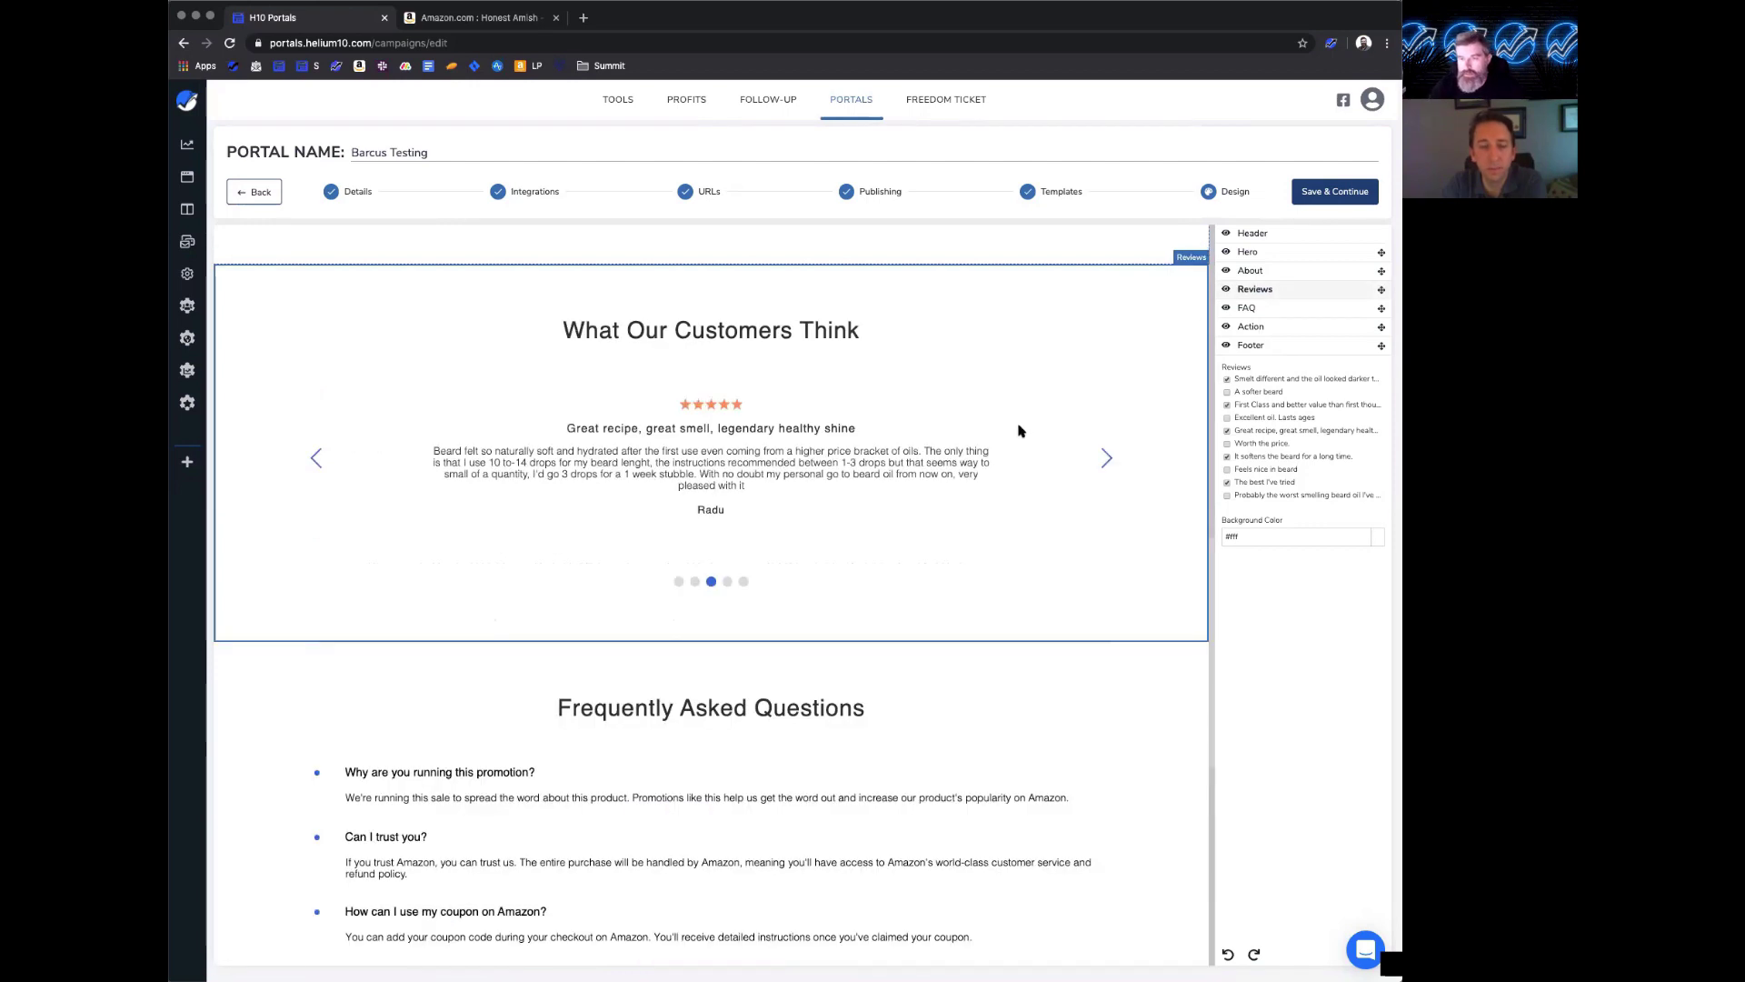
pyautogui.click(806, 467)
pyautogui.tripleClick(785, 432)
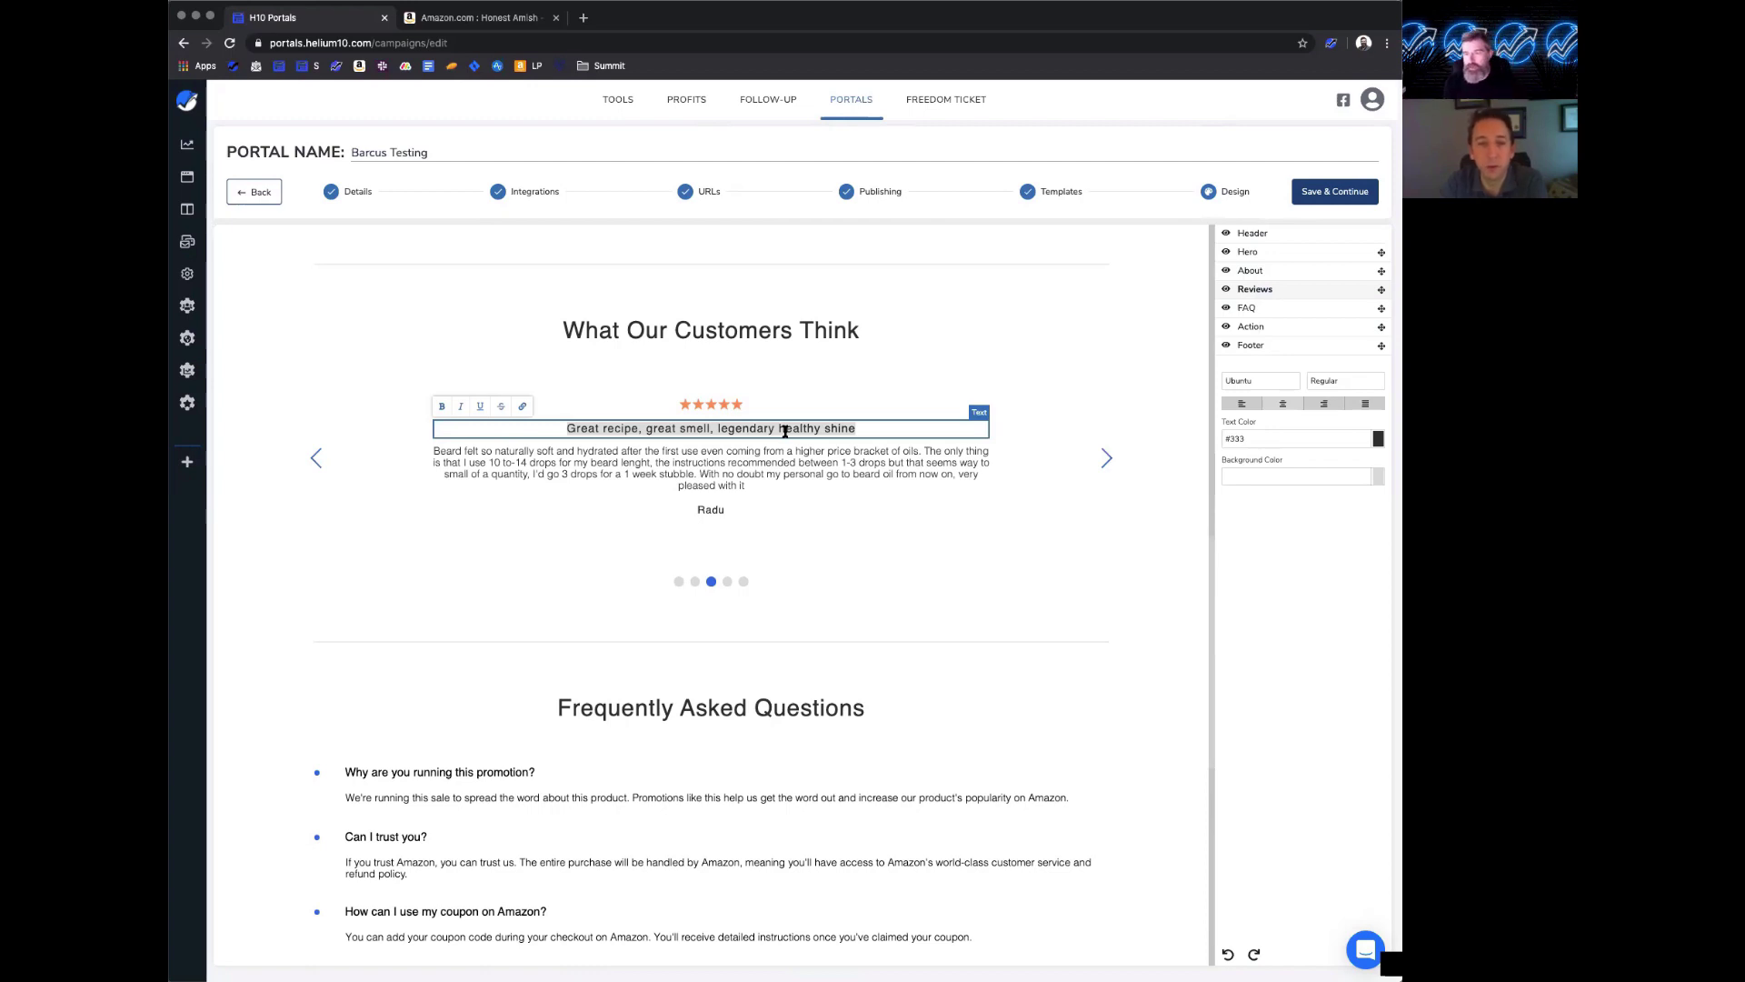
pyautogui.scroll(-4, 916, 724)
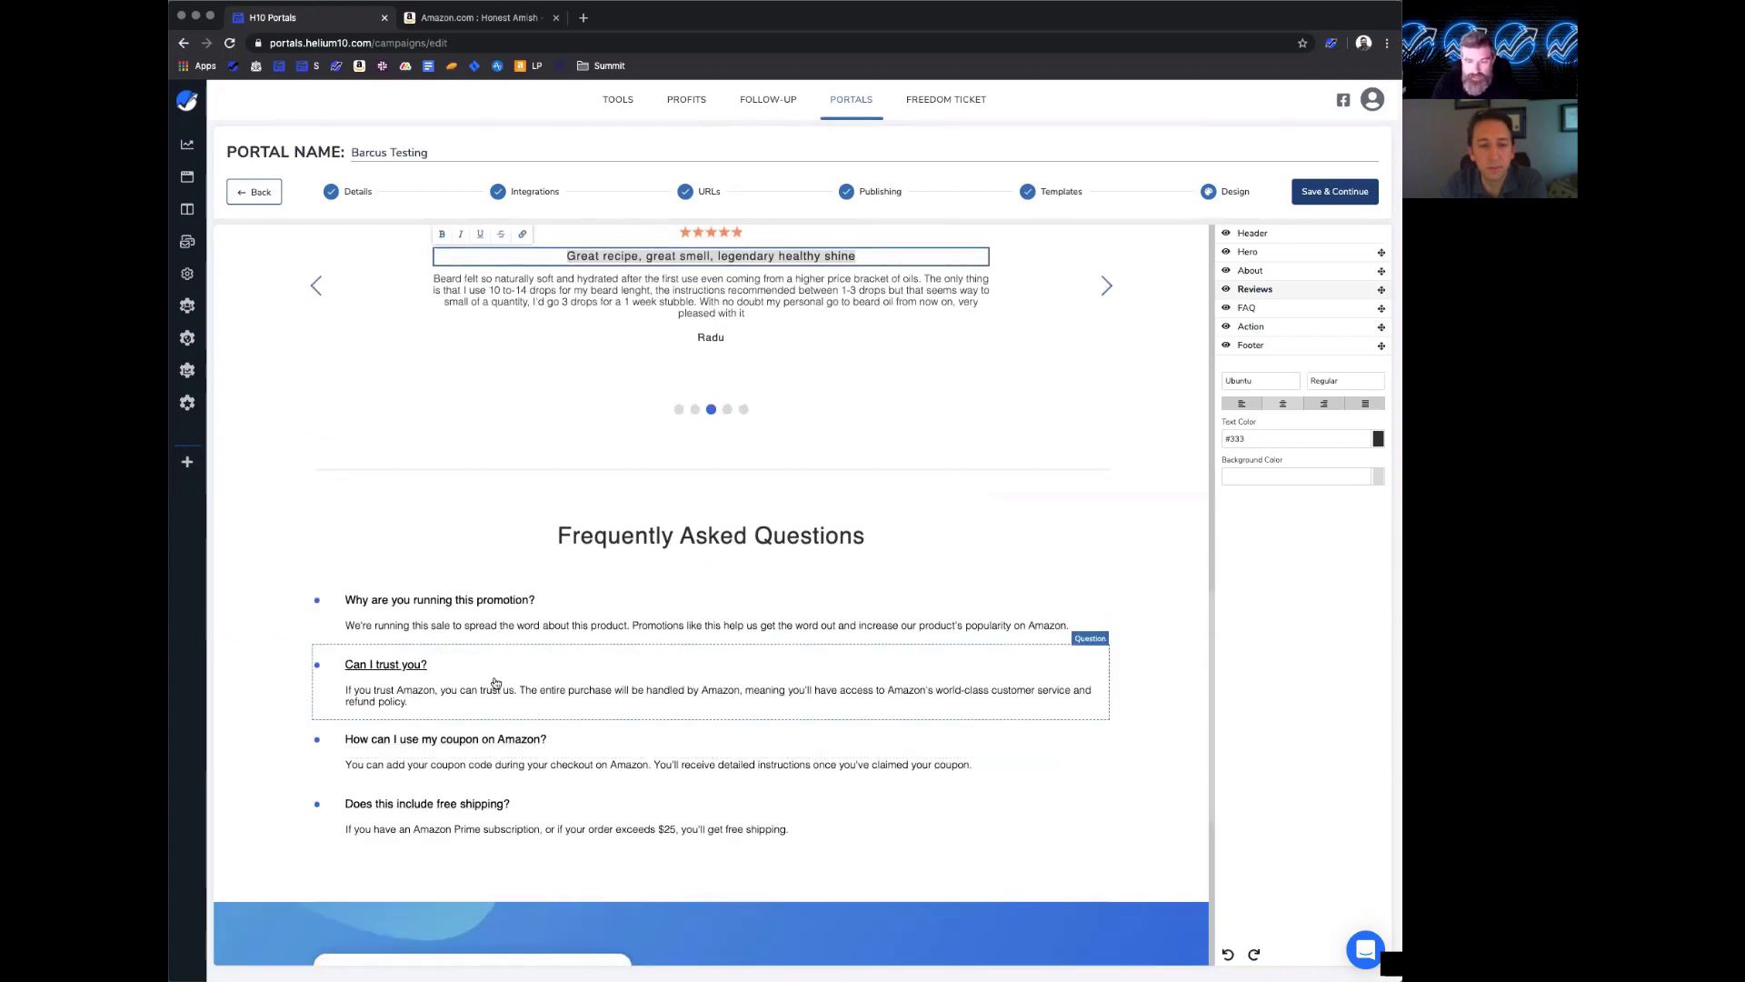
pyautogui.click(495, 602)
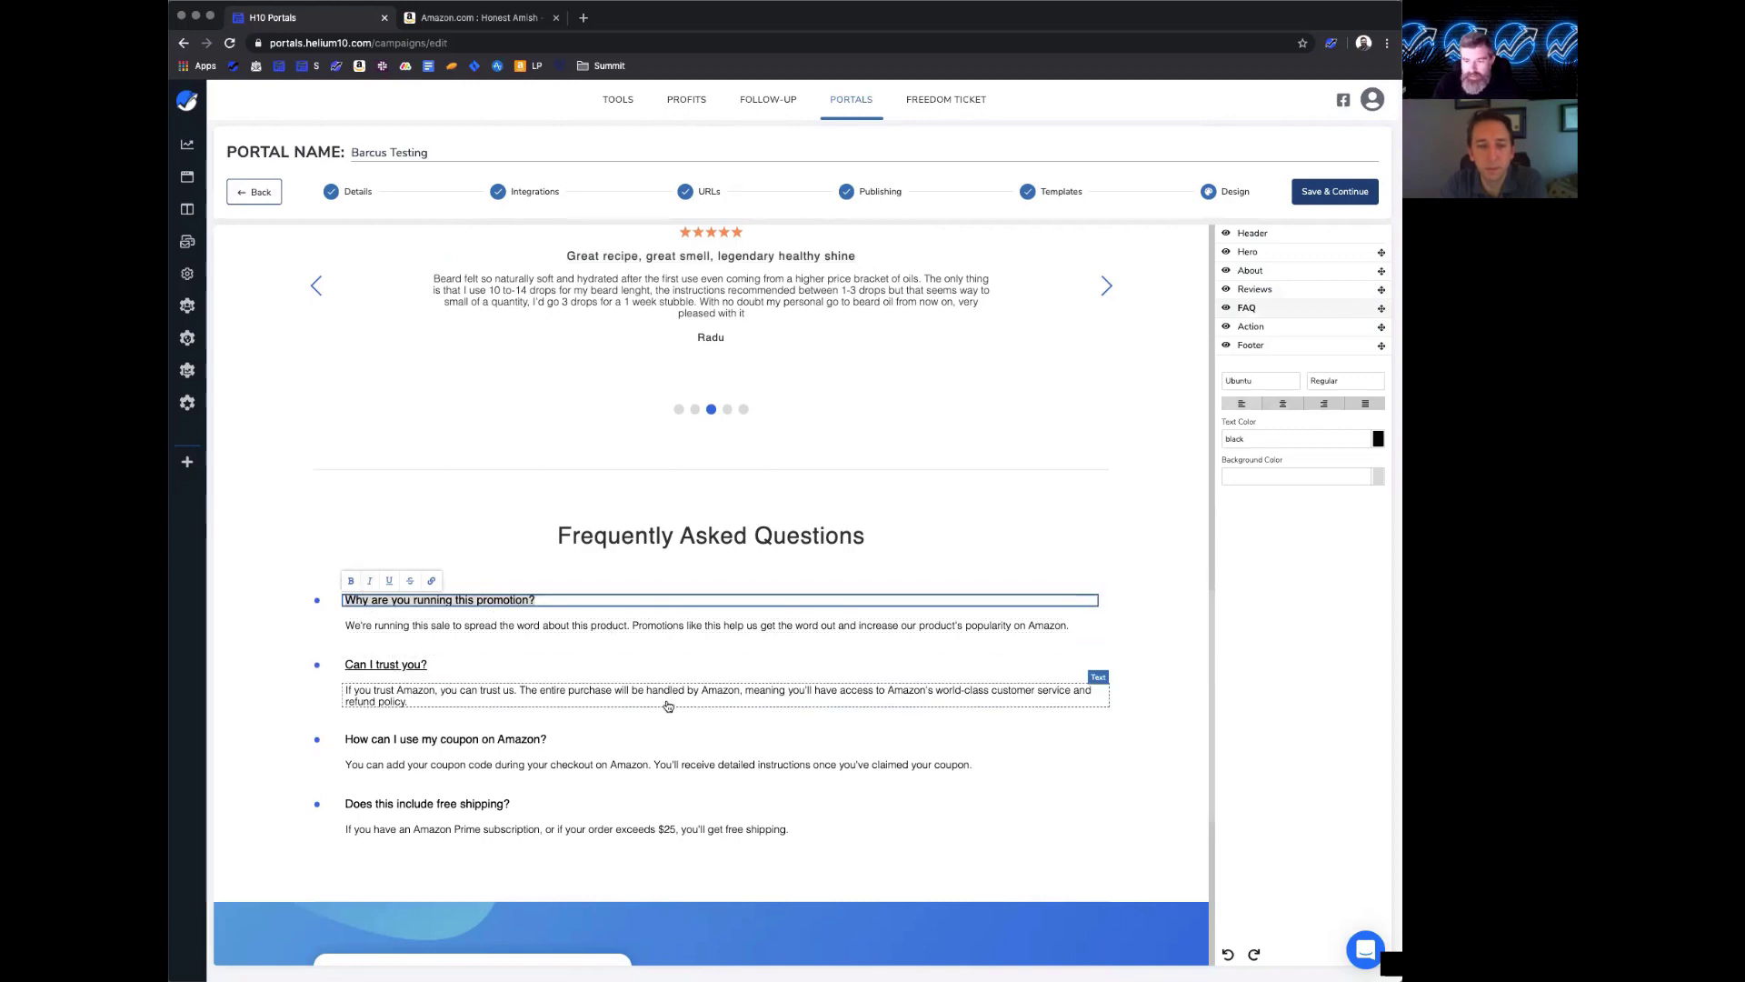
pyautogui.scroll(-3, 668, 706)
pyautogui.scroll(-3, 668, 705)
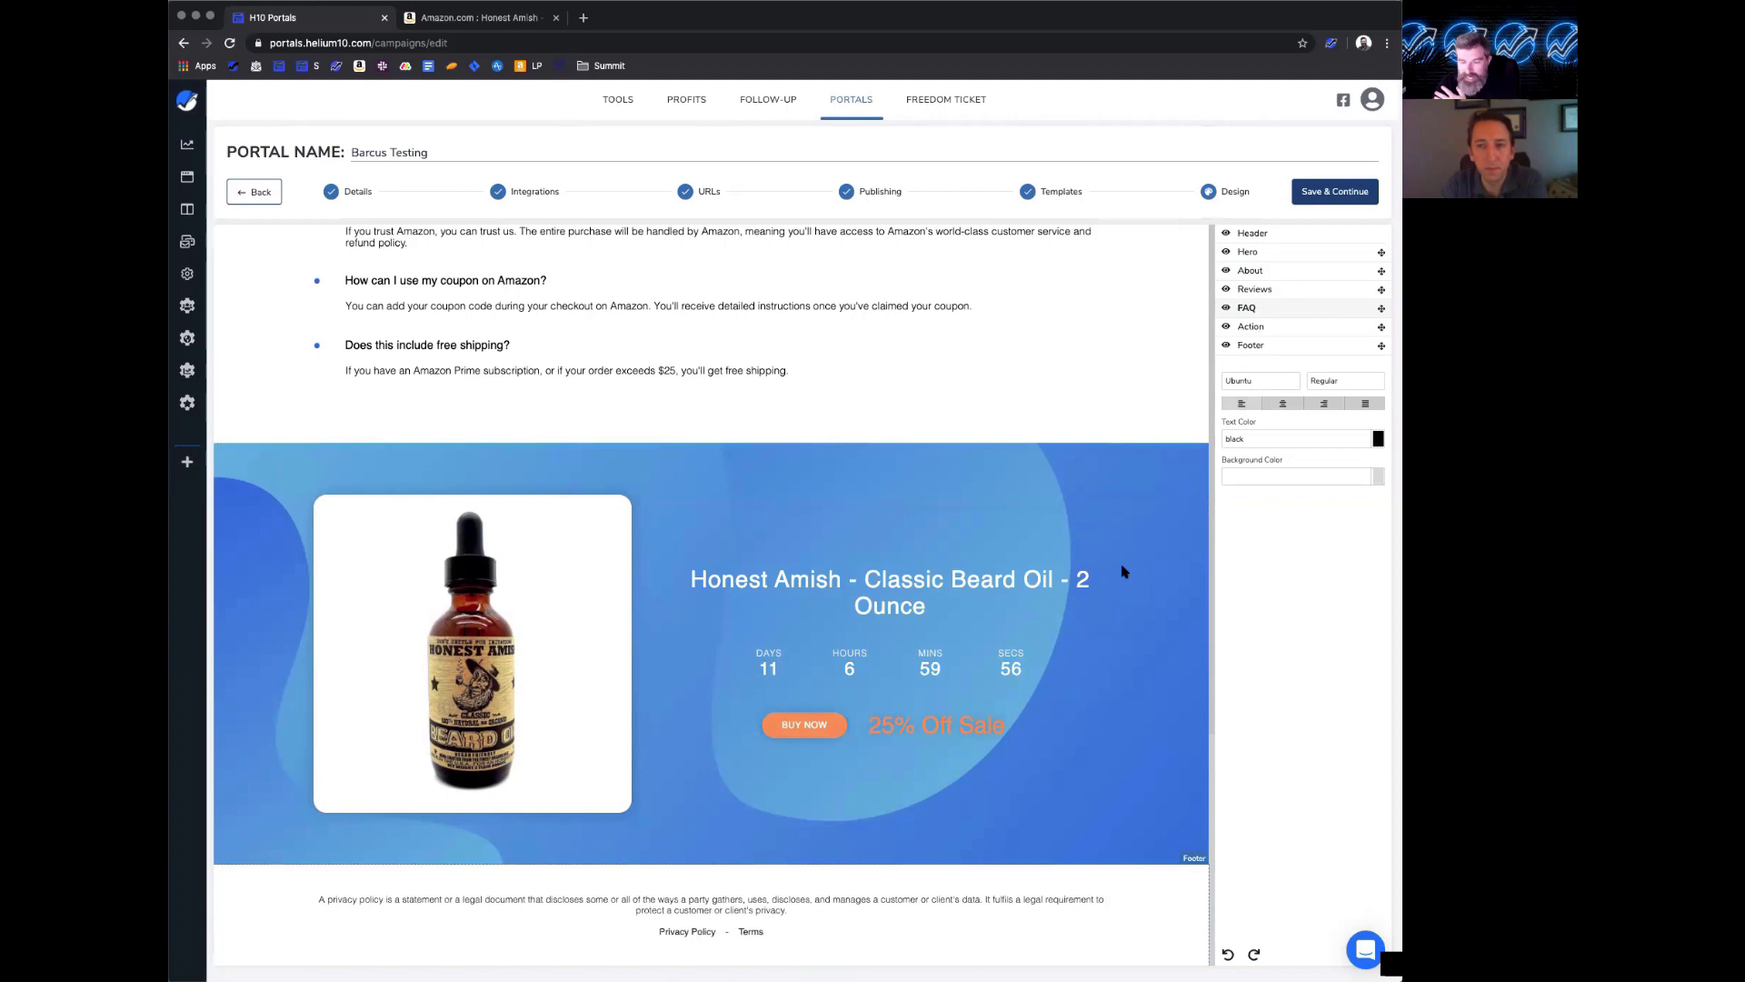
# - Hide the Footer section holding the Privacy Policy link, then return to the page top
pyautogui.click(695, 933)
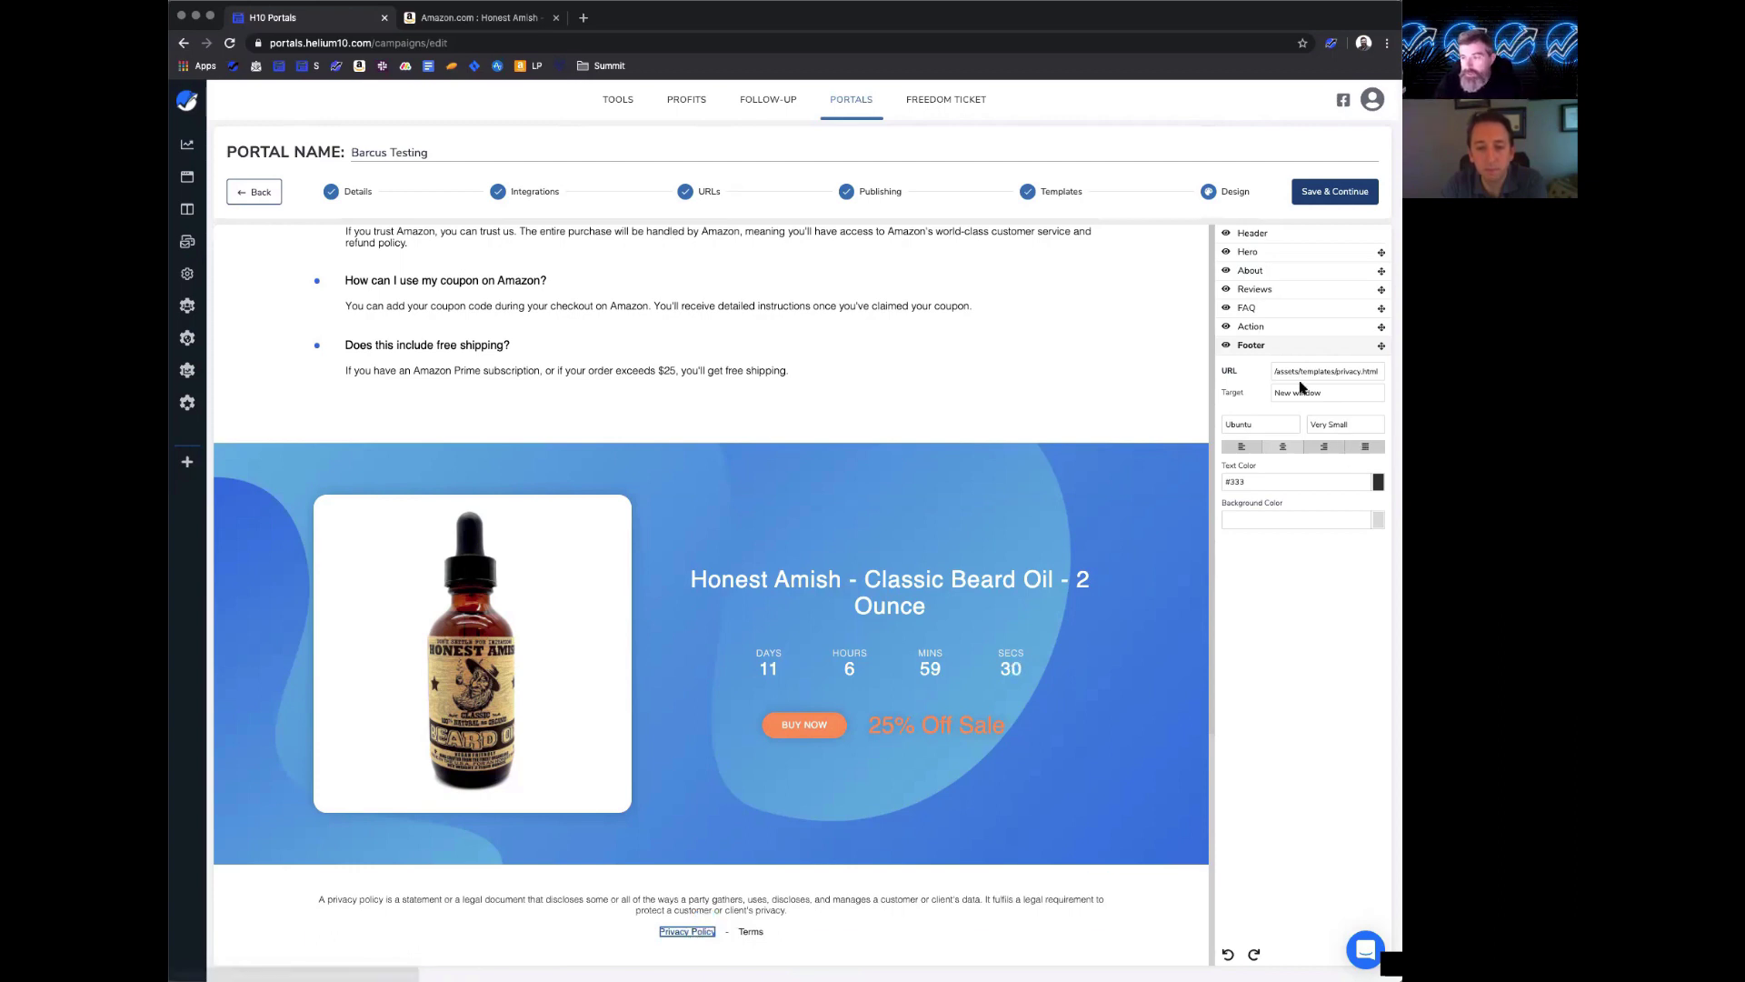
pyautogui.click(1227, 348)
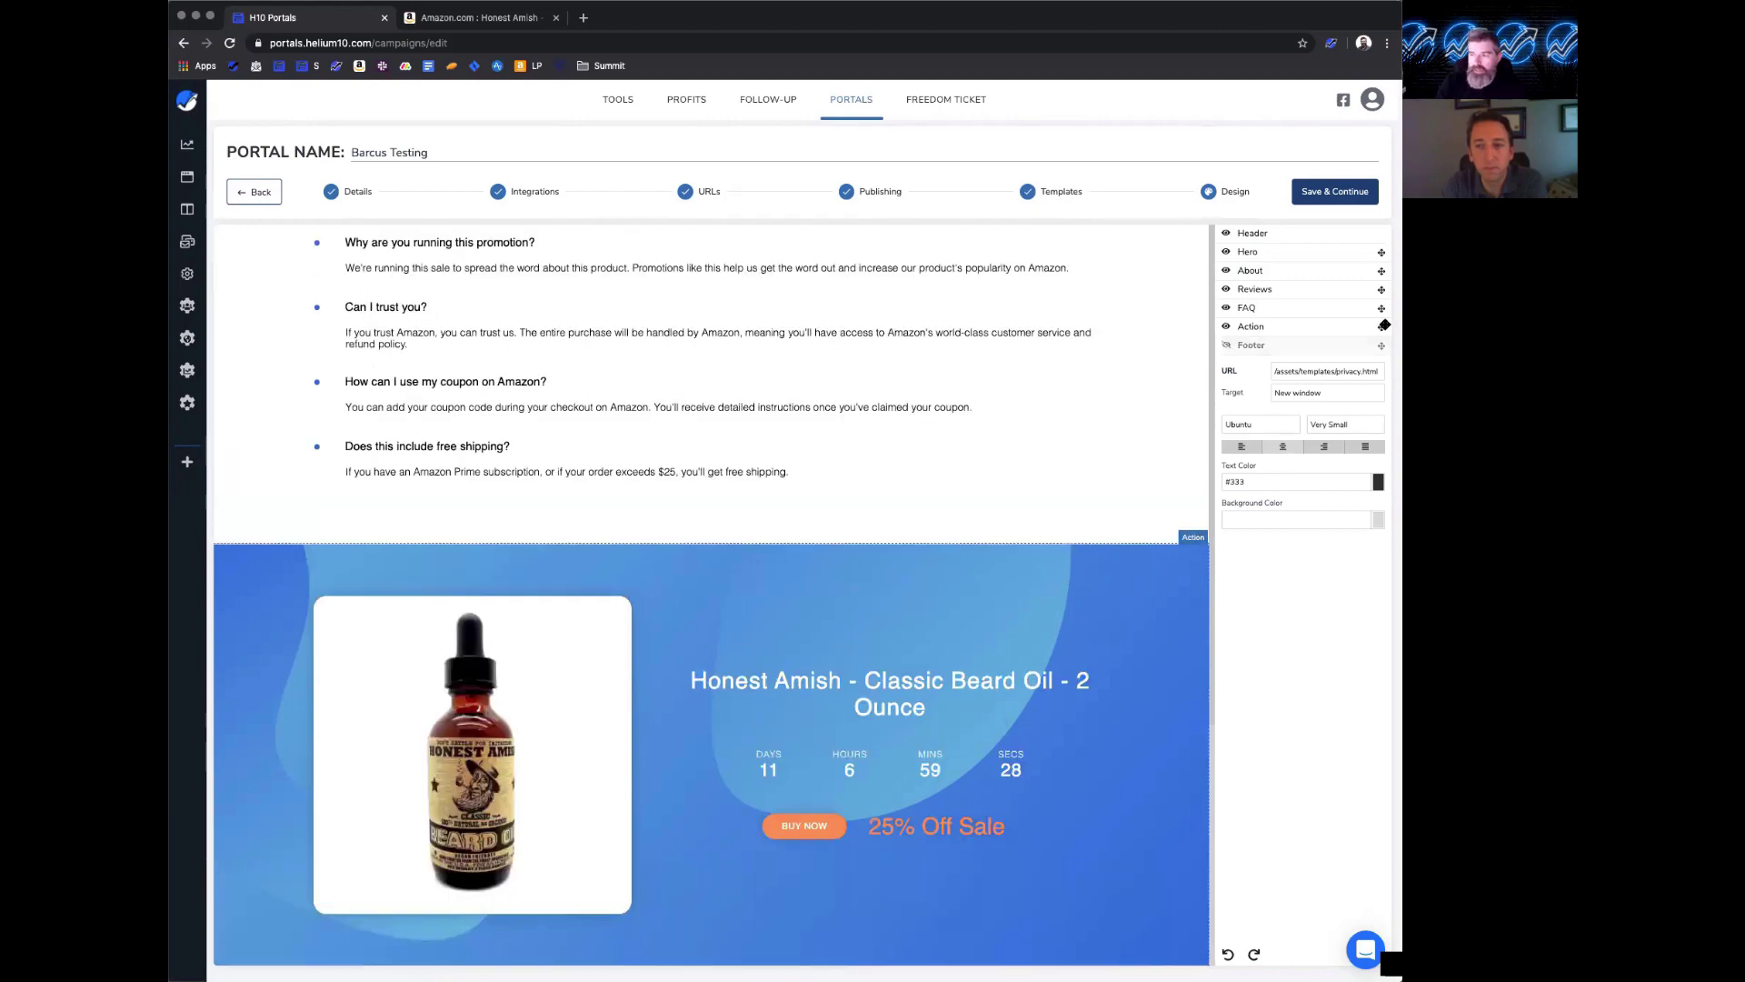
pyautogui.scroll(15, 958, 441)
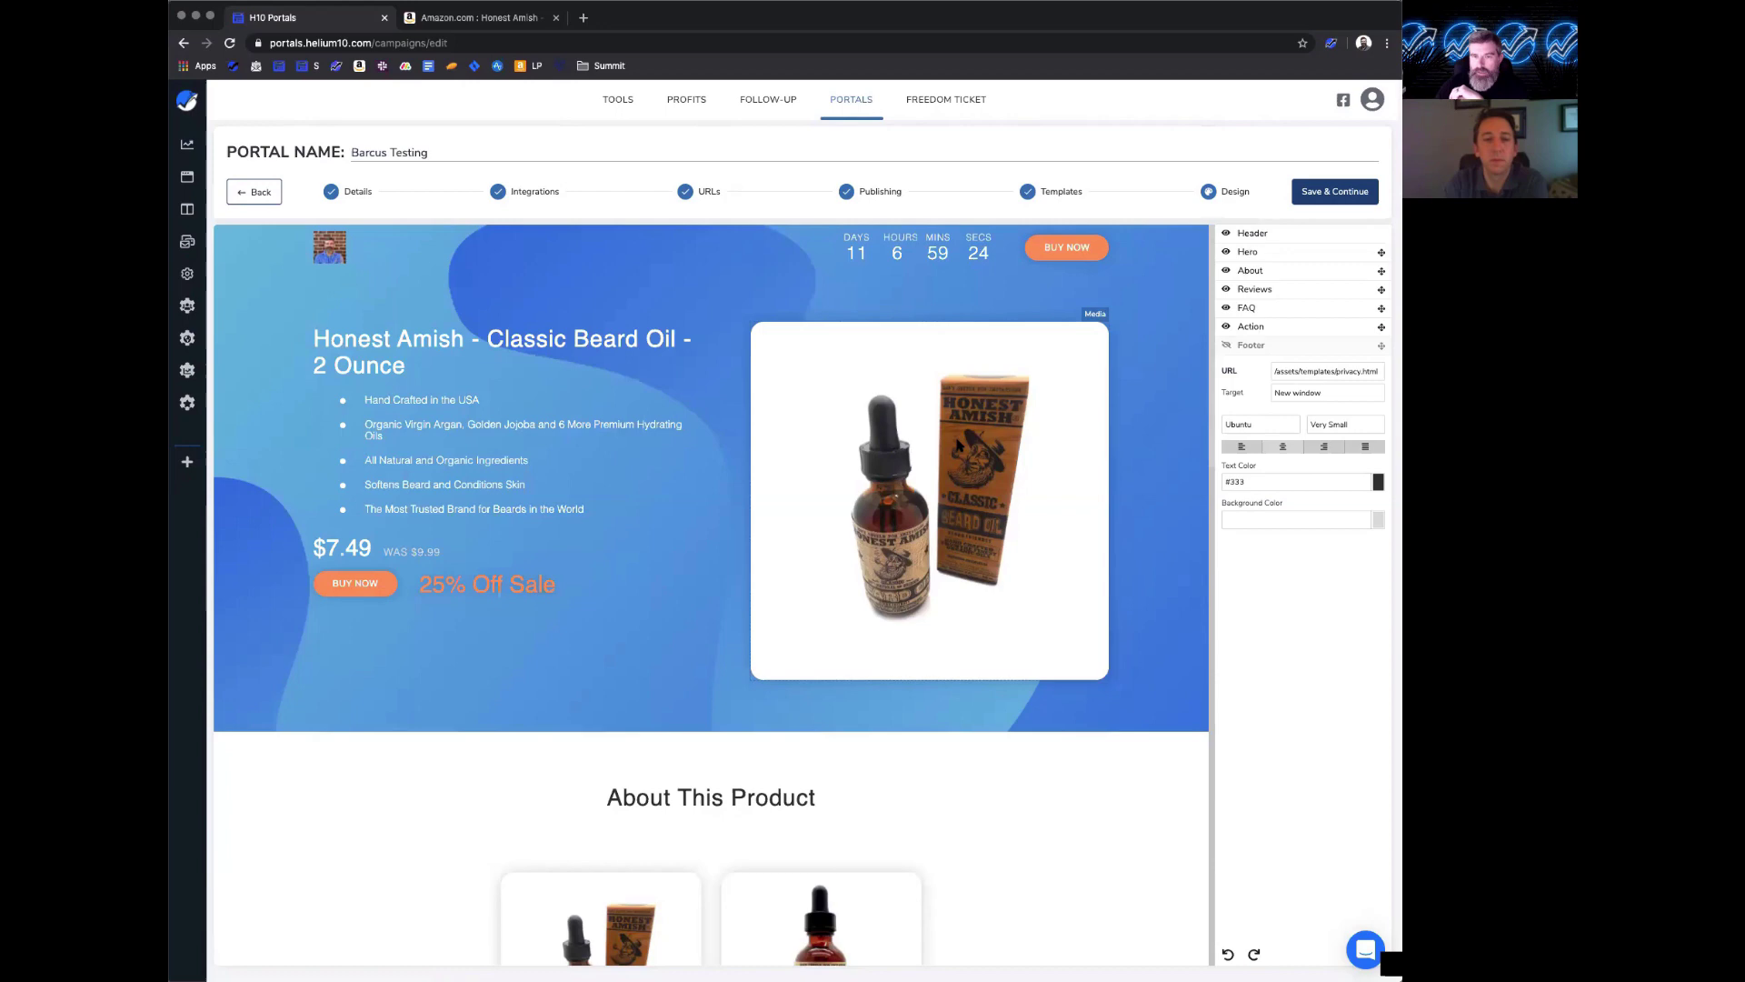
# - Keep Logo 1 and raise the header height from 50px to 100px
pyautogui.click(332, 253)
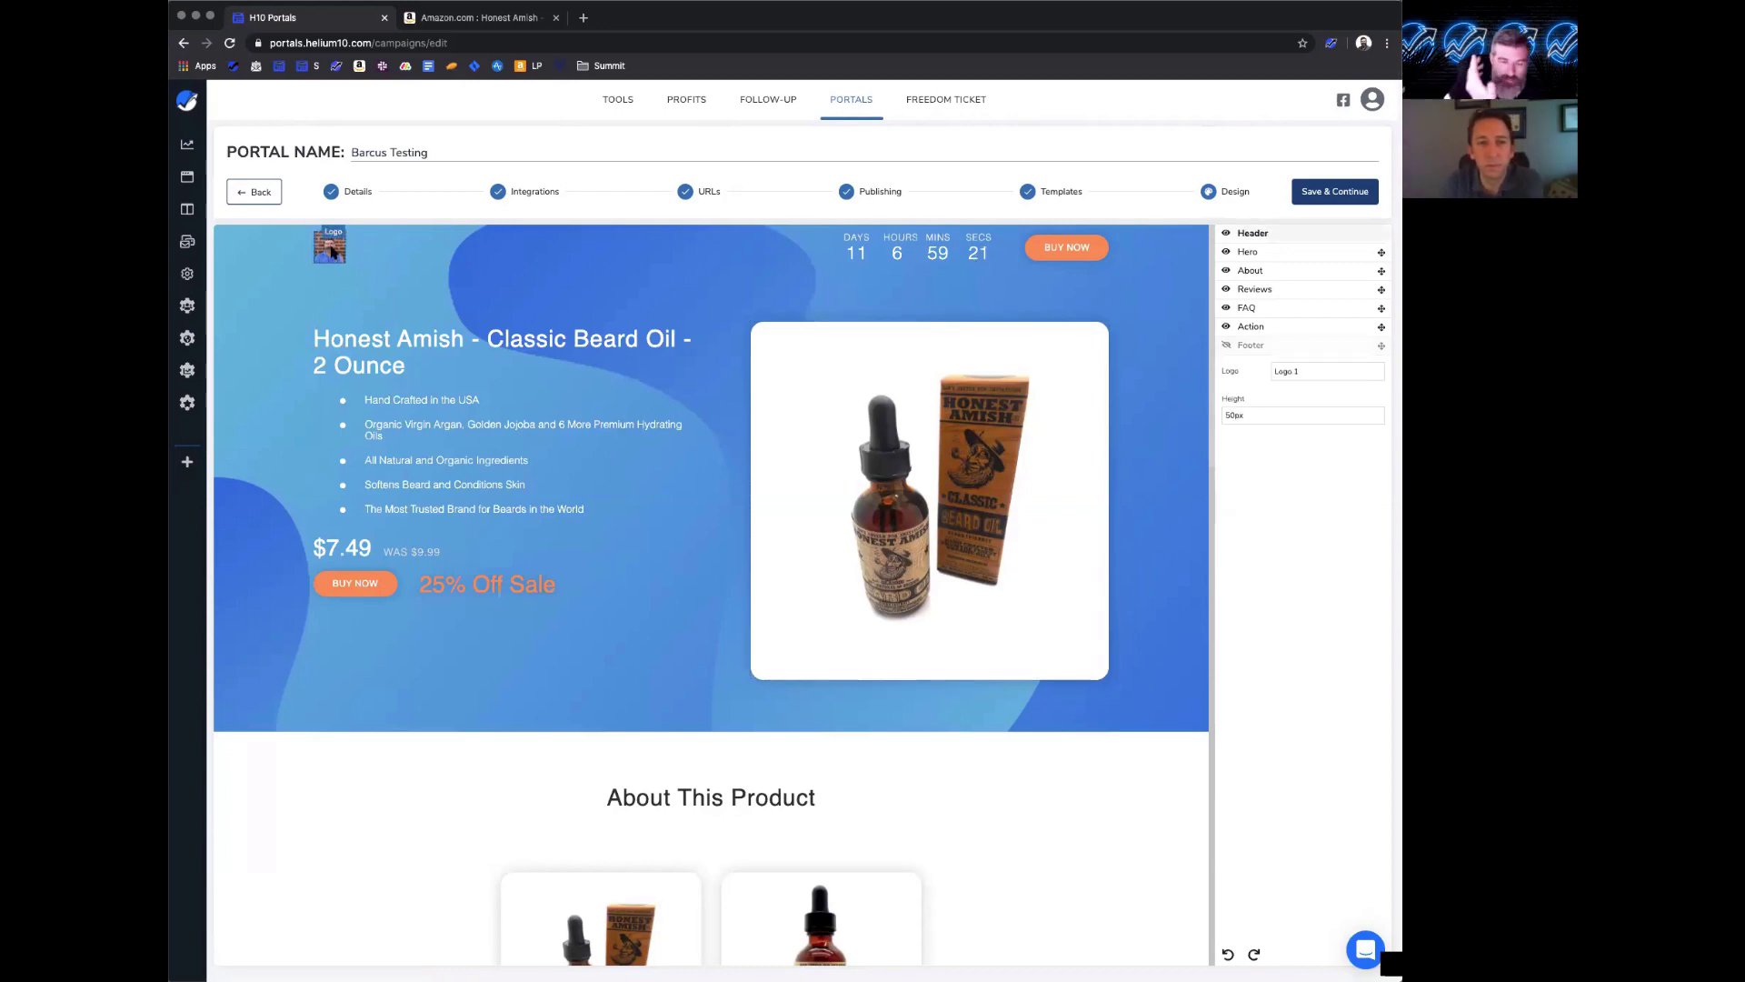
pyautogui.click(1327, 373)
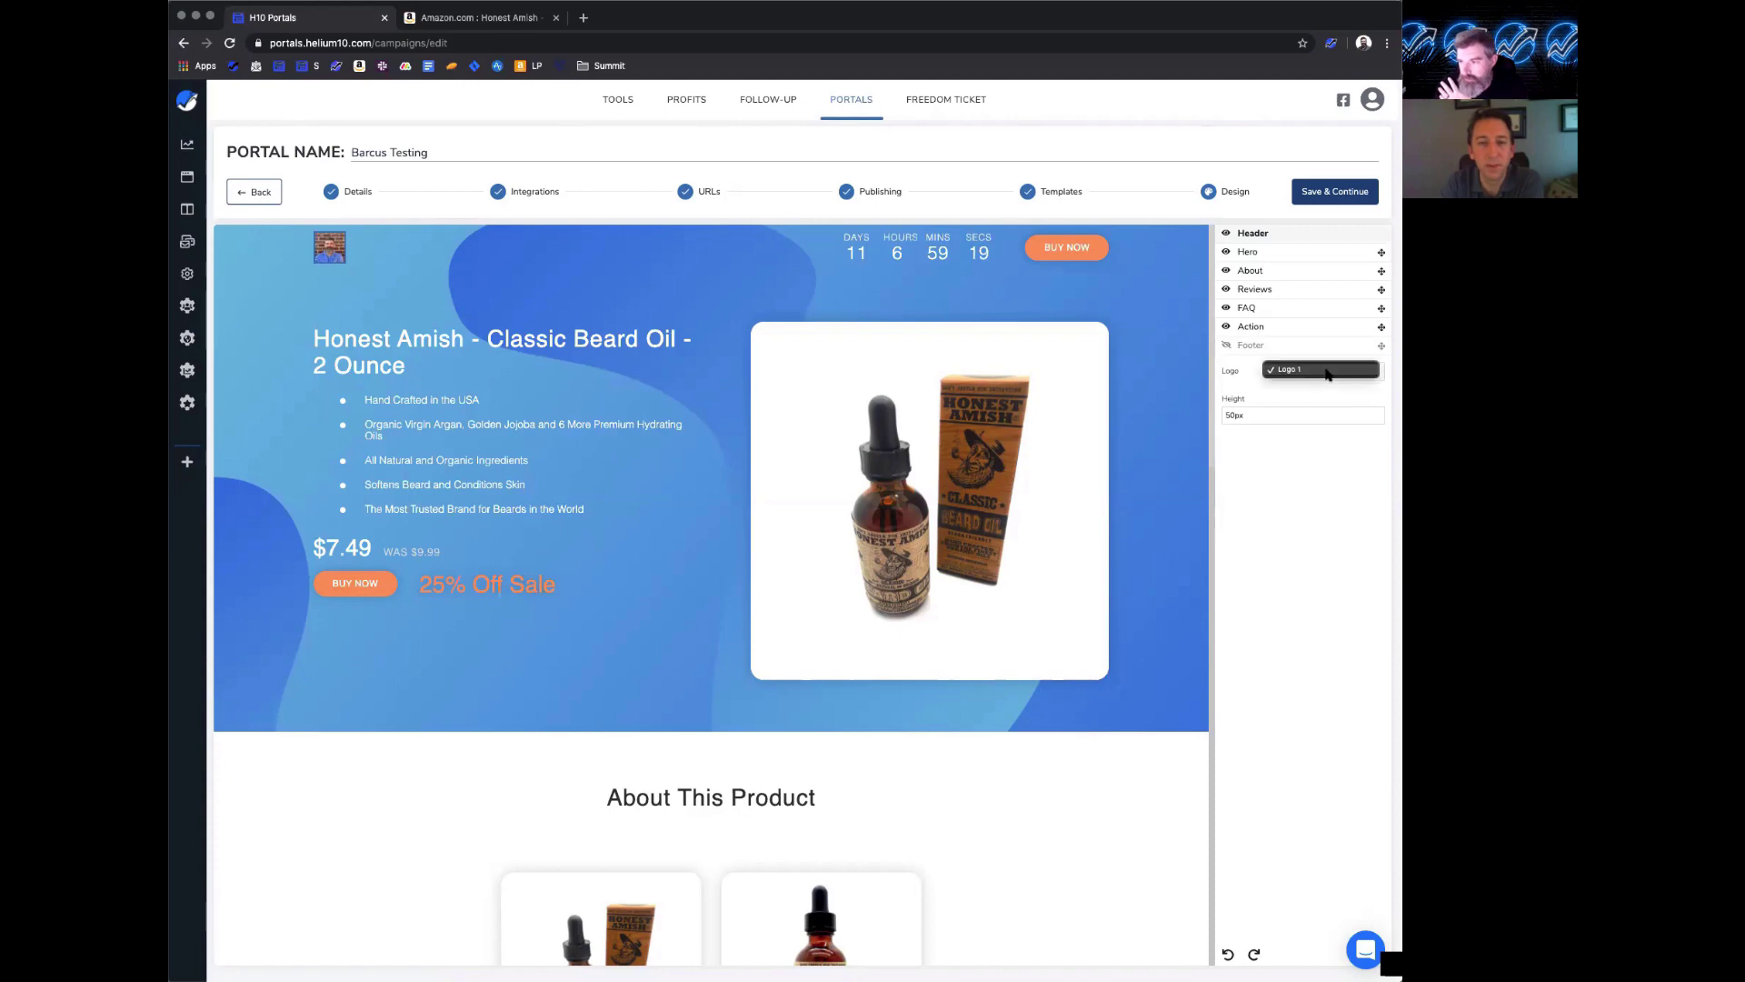
pyautogui.click(1327, 373)
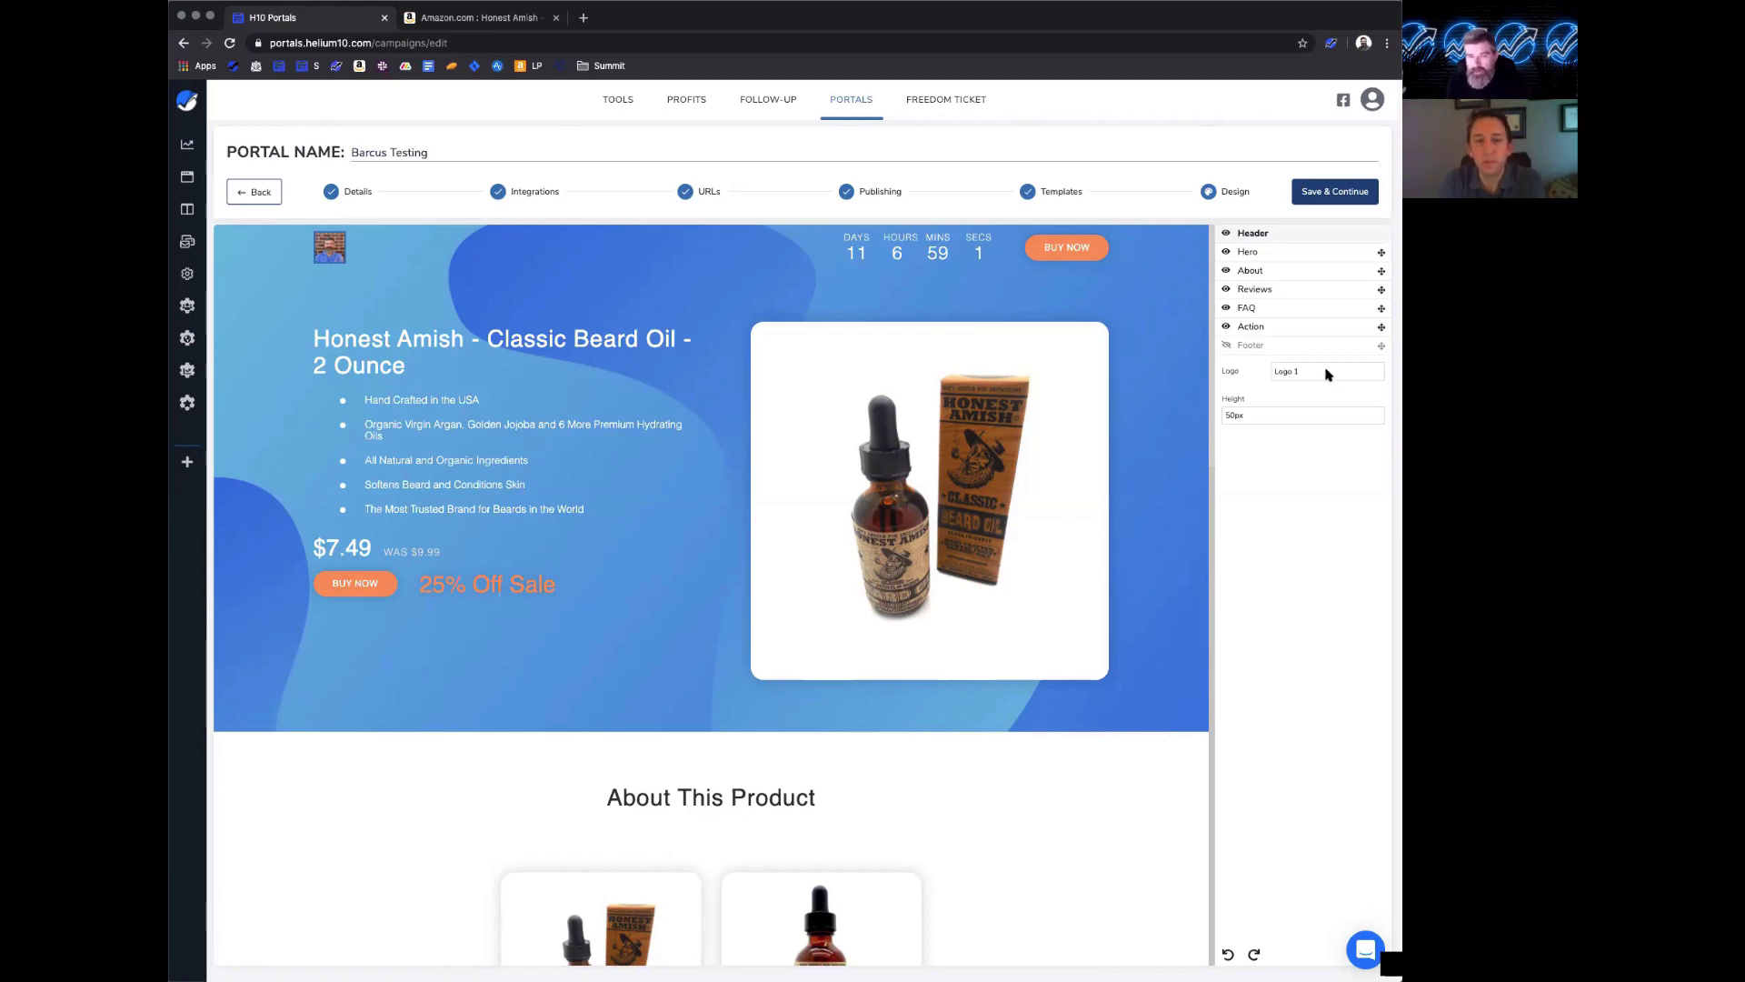
pyautogui.click(1275, 415)
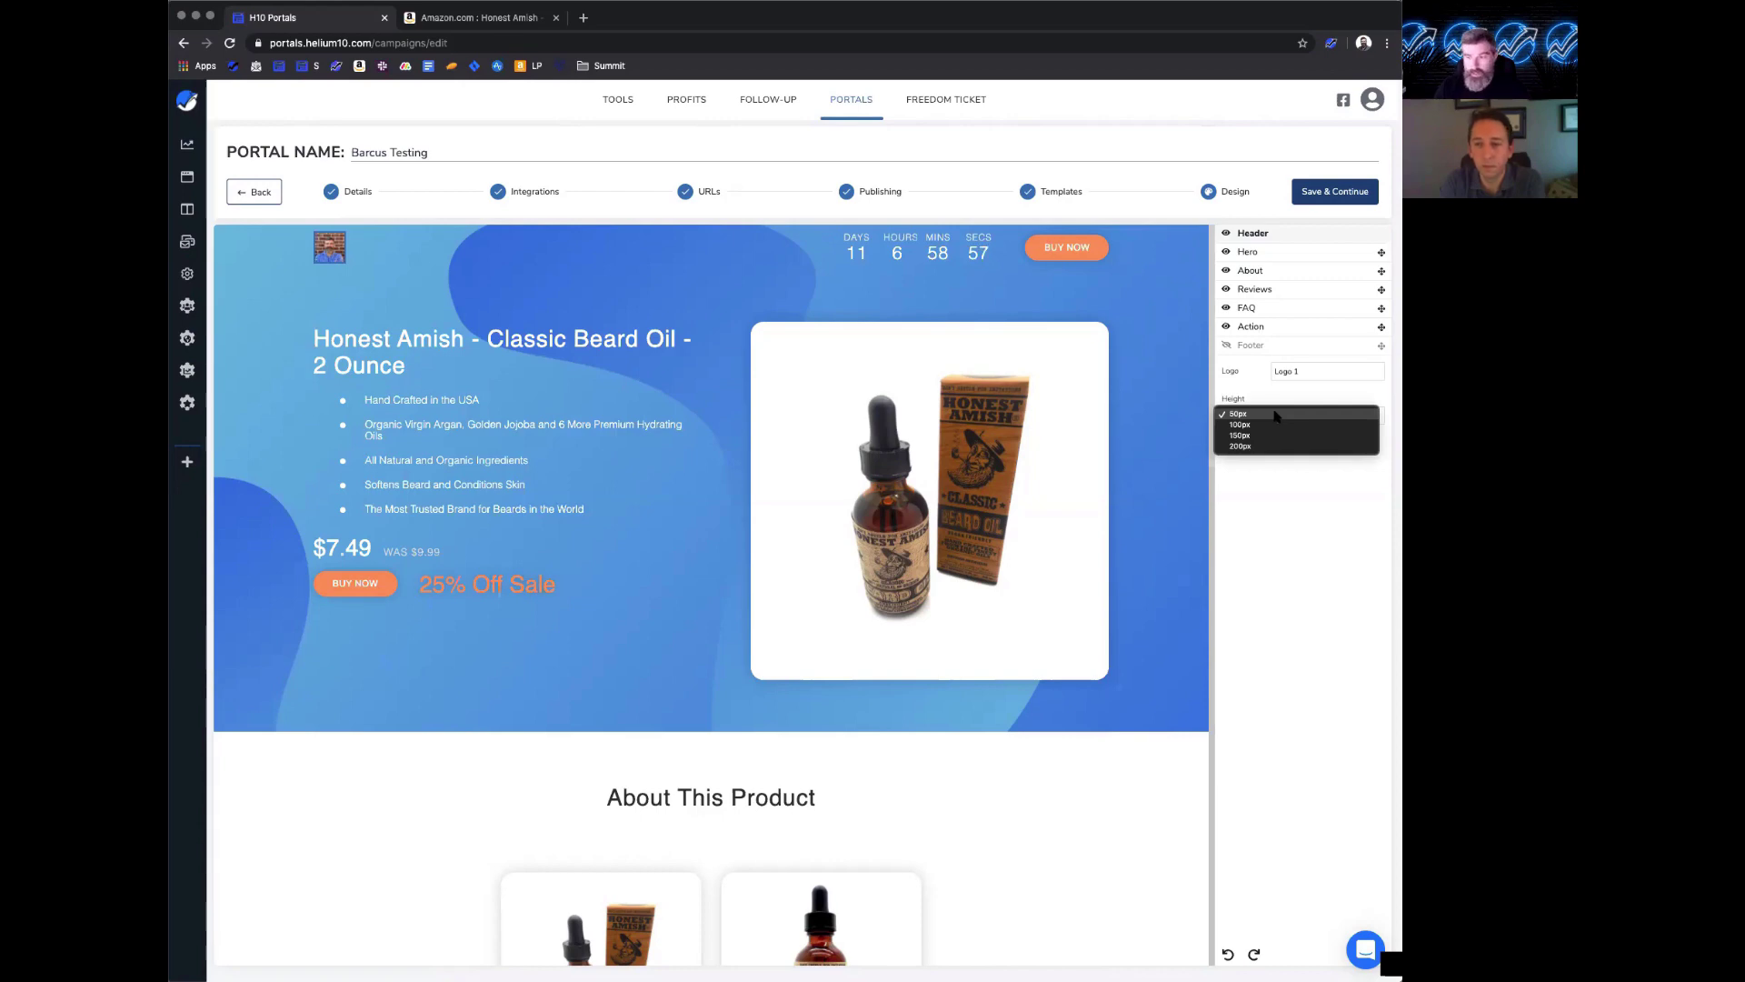
pyautogui.click(1275, 424)
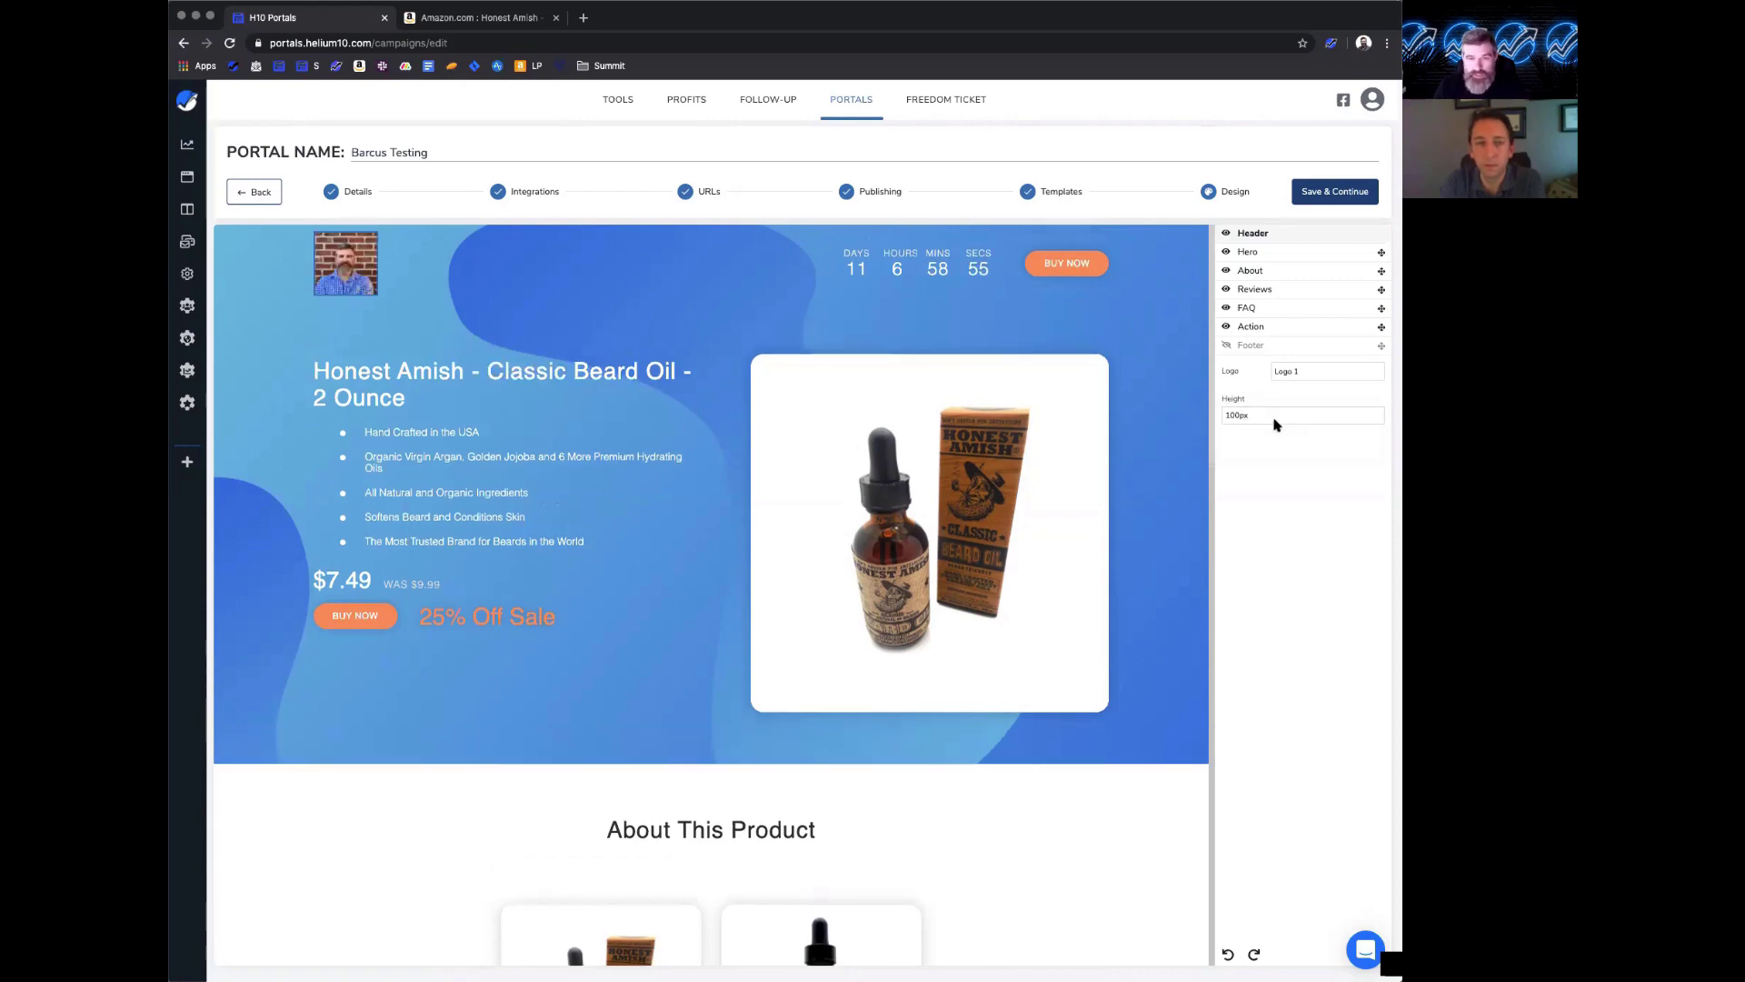
pyautogui.click(777, 309)
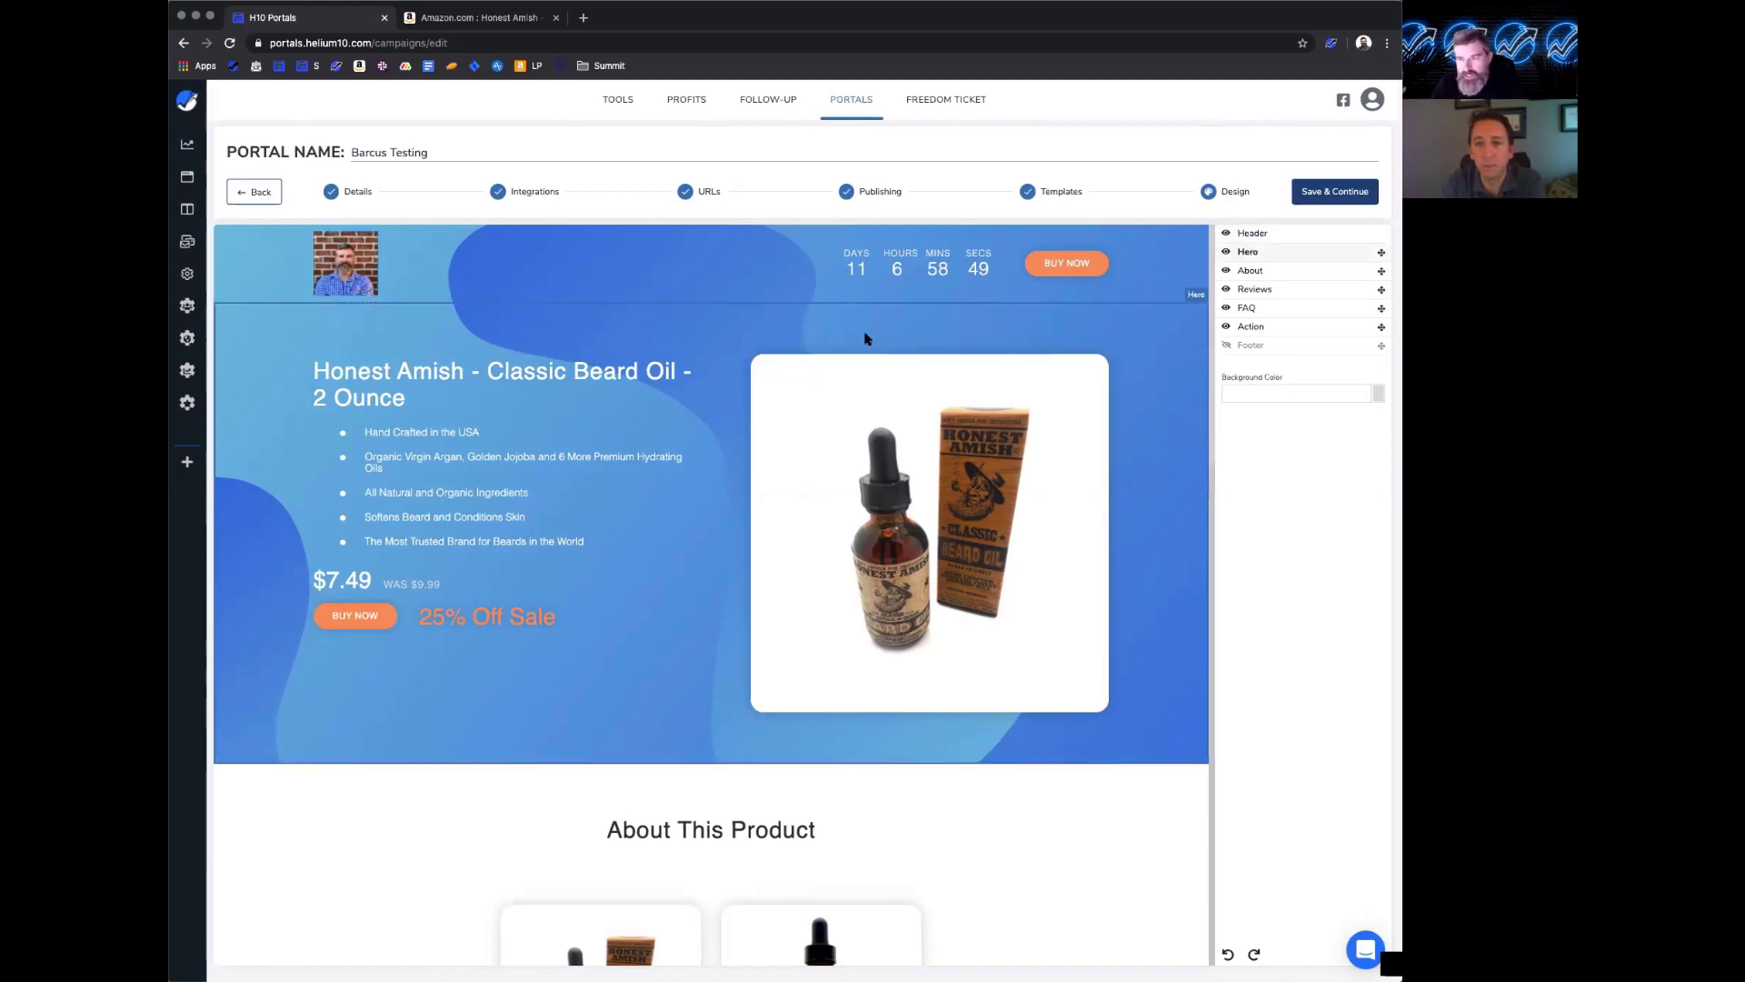
pyautogui.click(1070, 266)
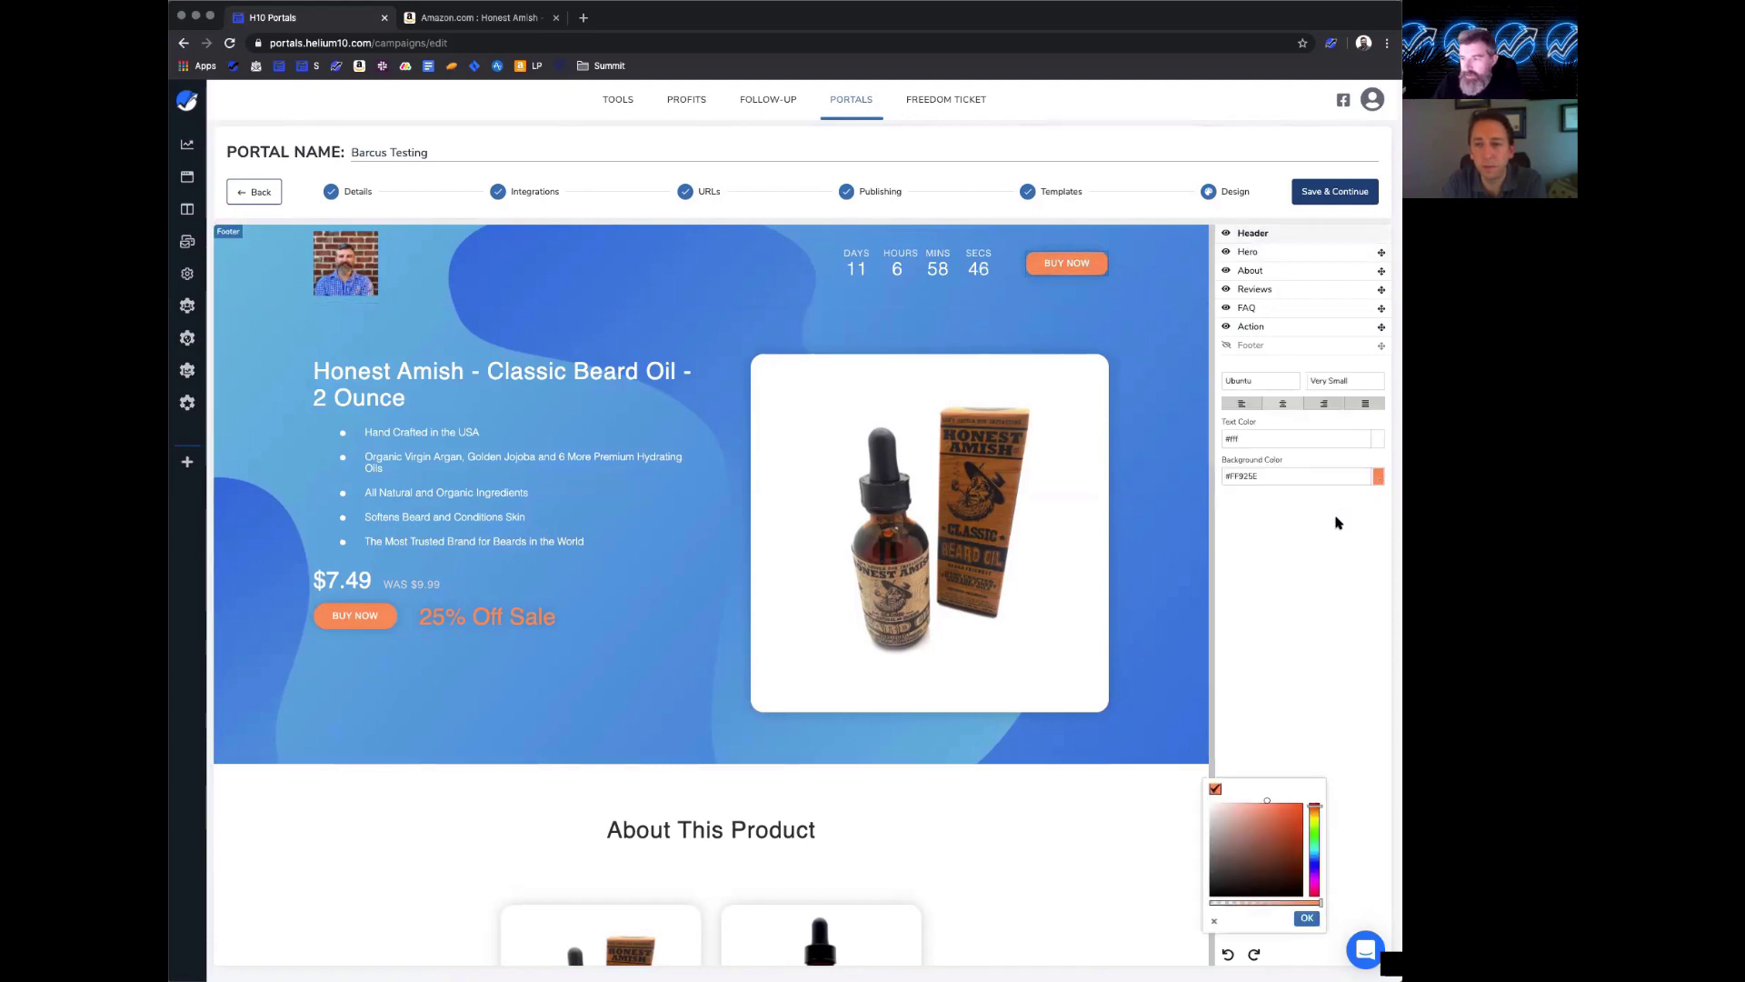
# - Darken the header buy button to #e46427 and relabel it BUY ON AMAZON
pyautogui.click(1285, 810)
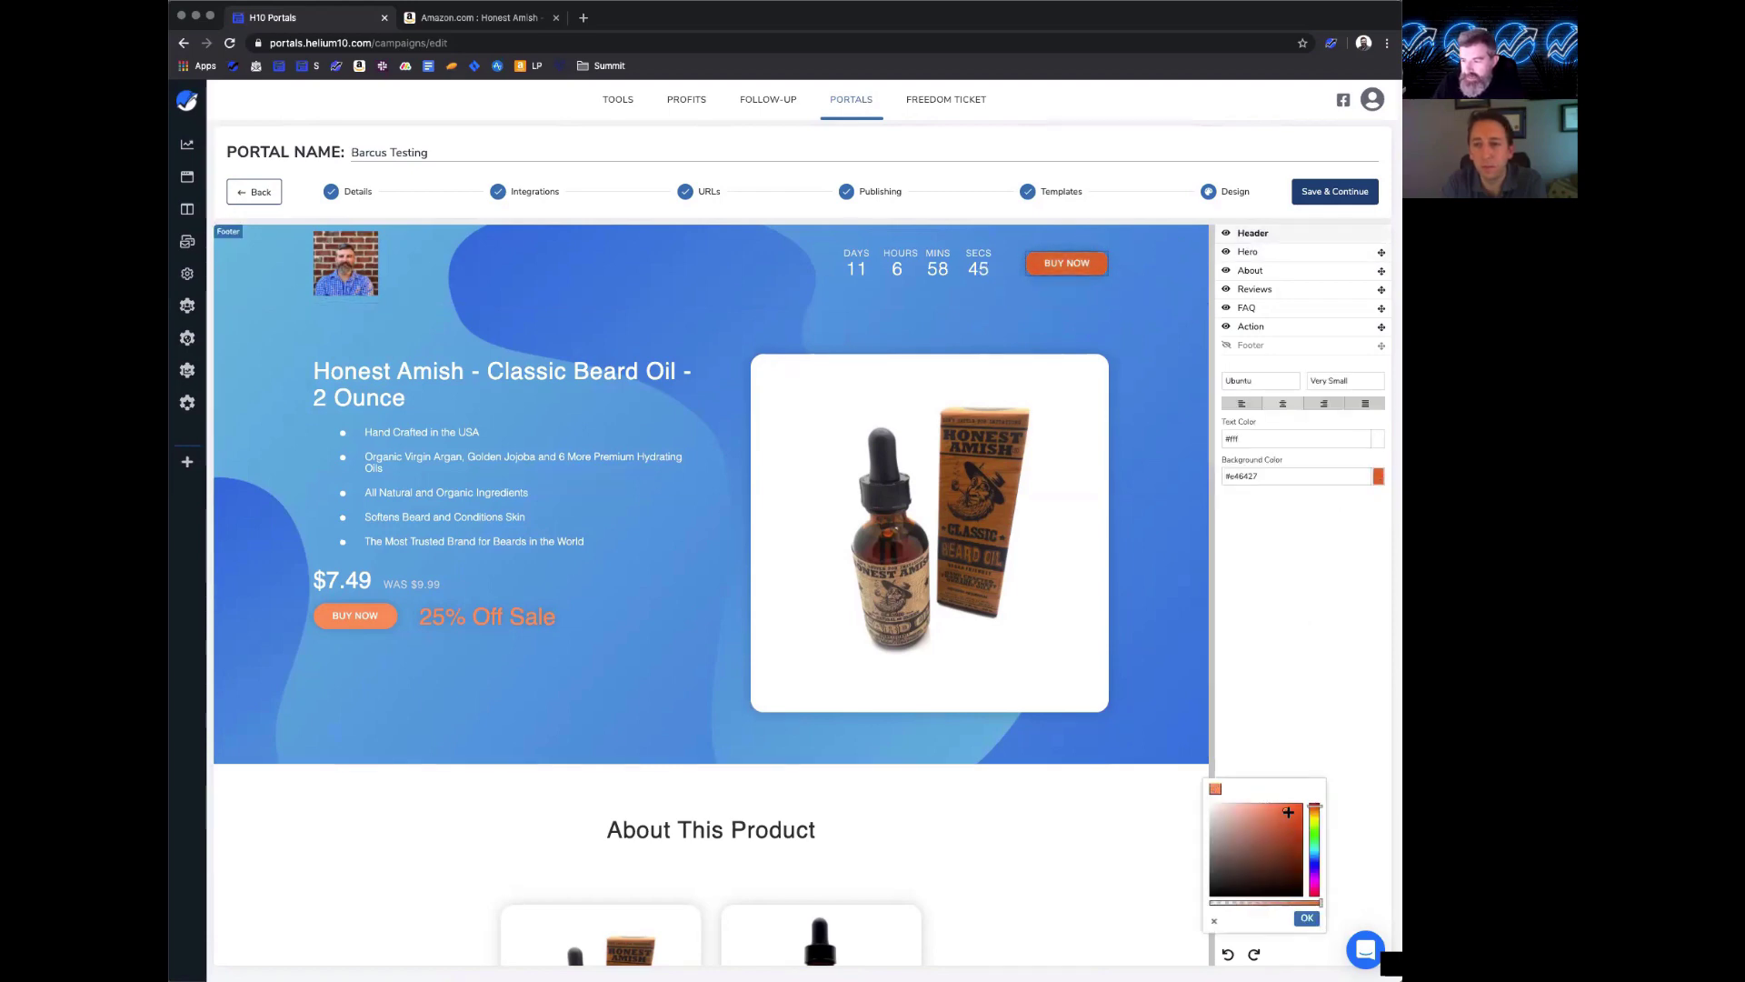
pyautogui.click(1061, 268)
pyautogui.tripleClick(1061, 267)
pyautogui.write('BUY')
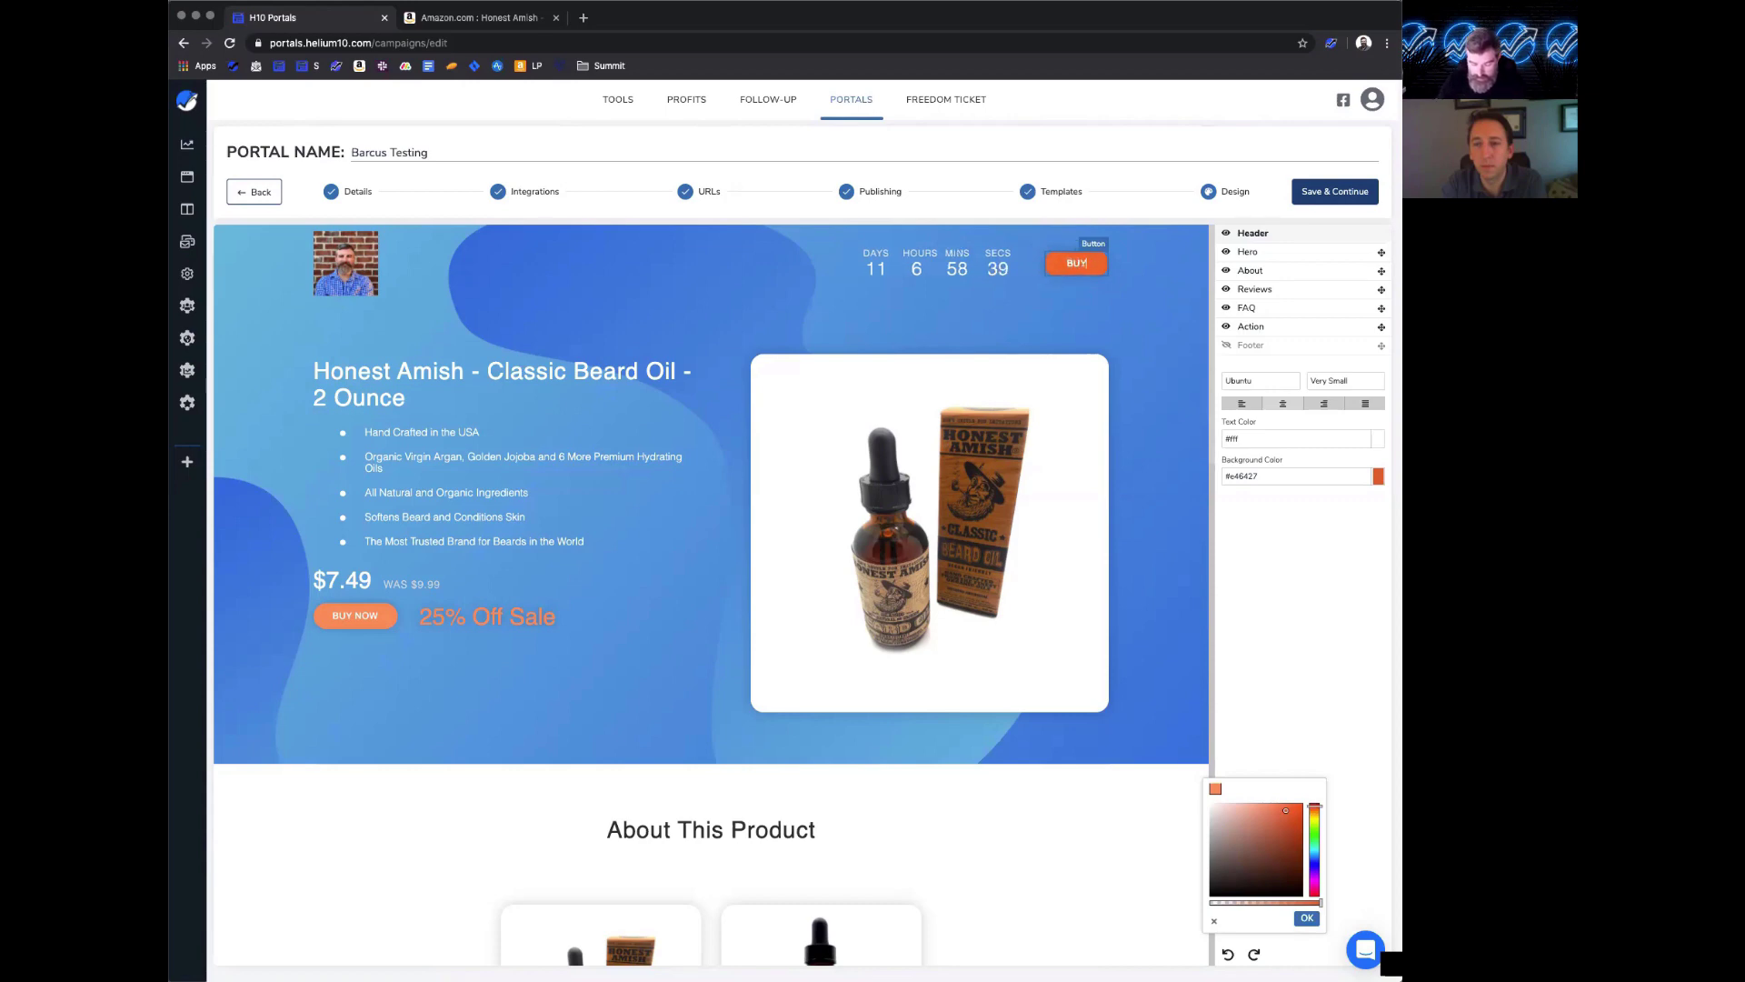
pyautogui.write(' ON AMAZON')
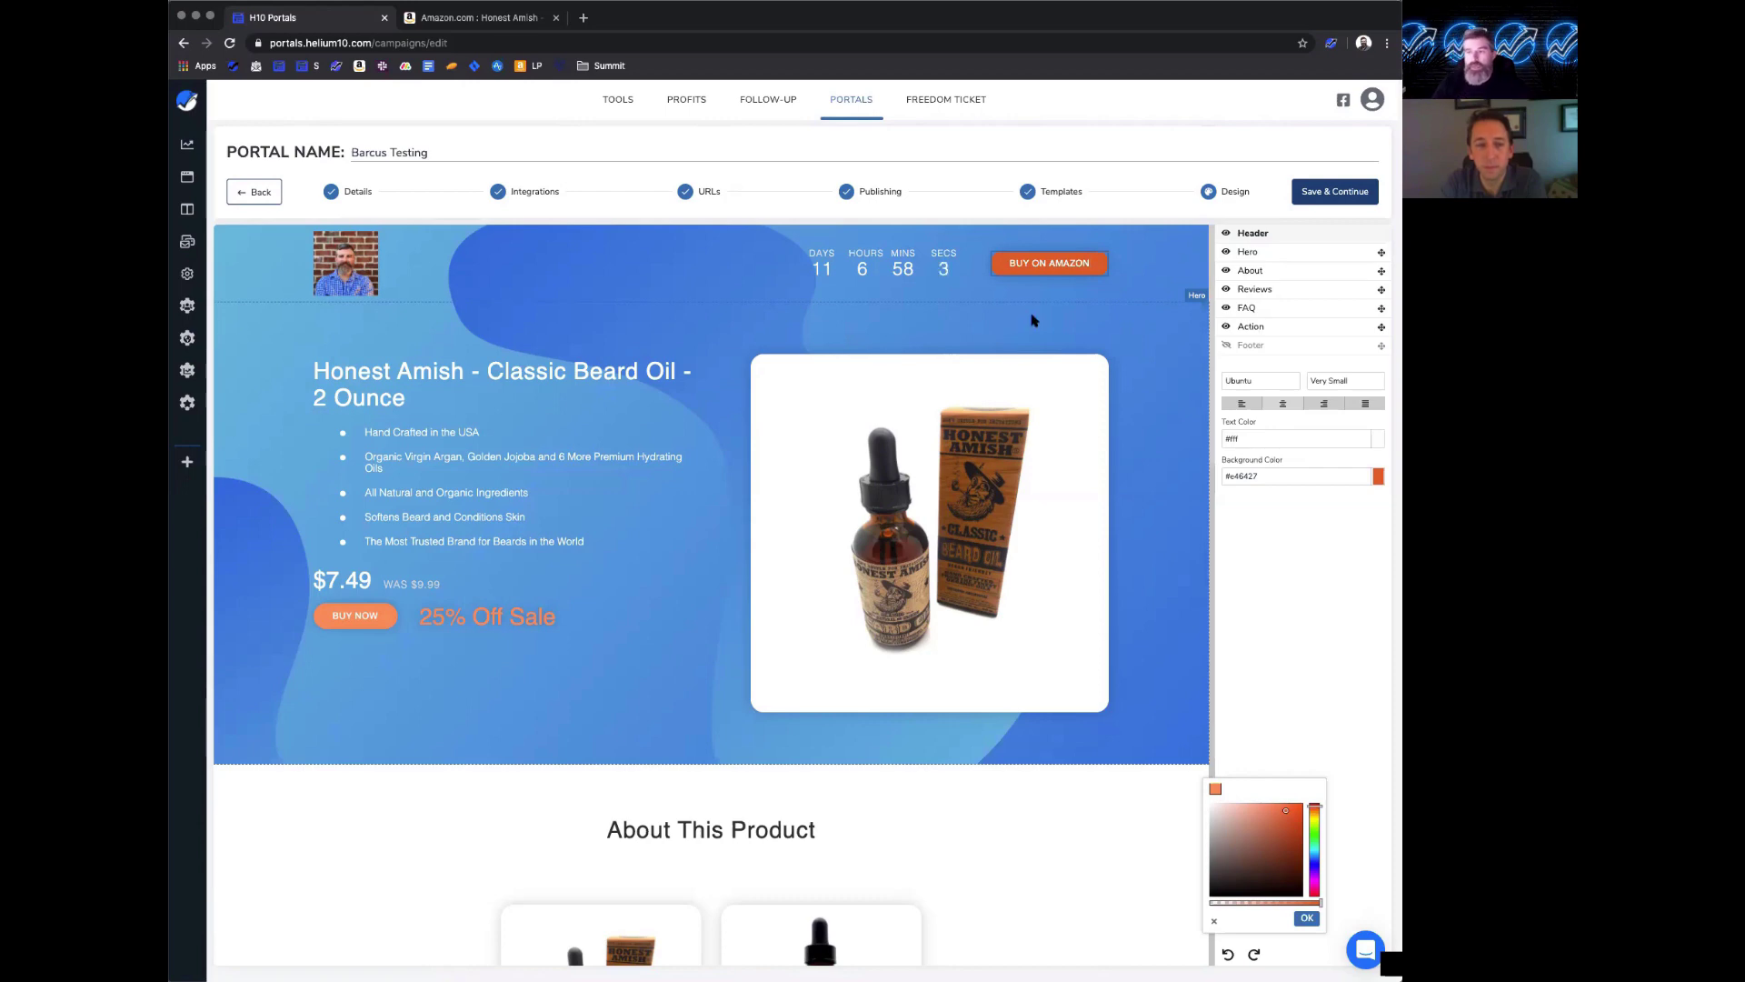
# - Set the header countdown timer's Active option to Disabled
pyautogui.click(905, 269)
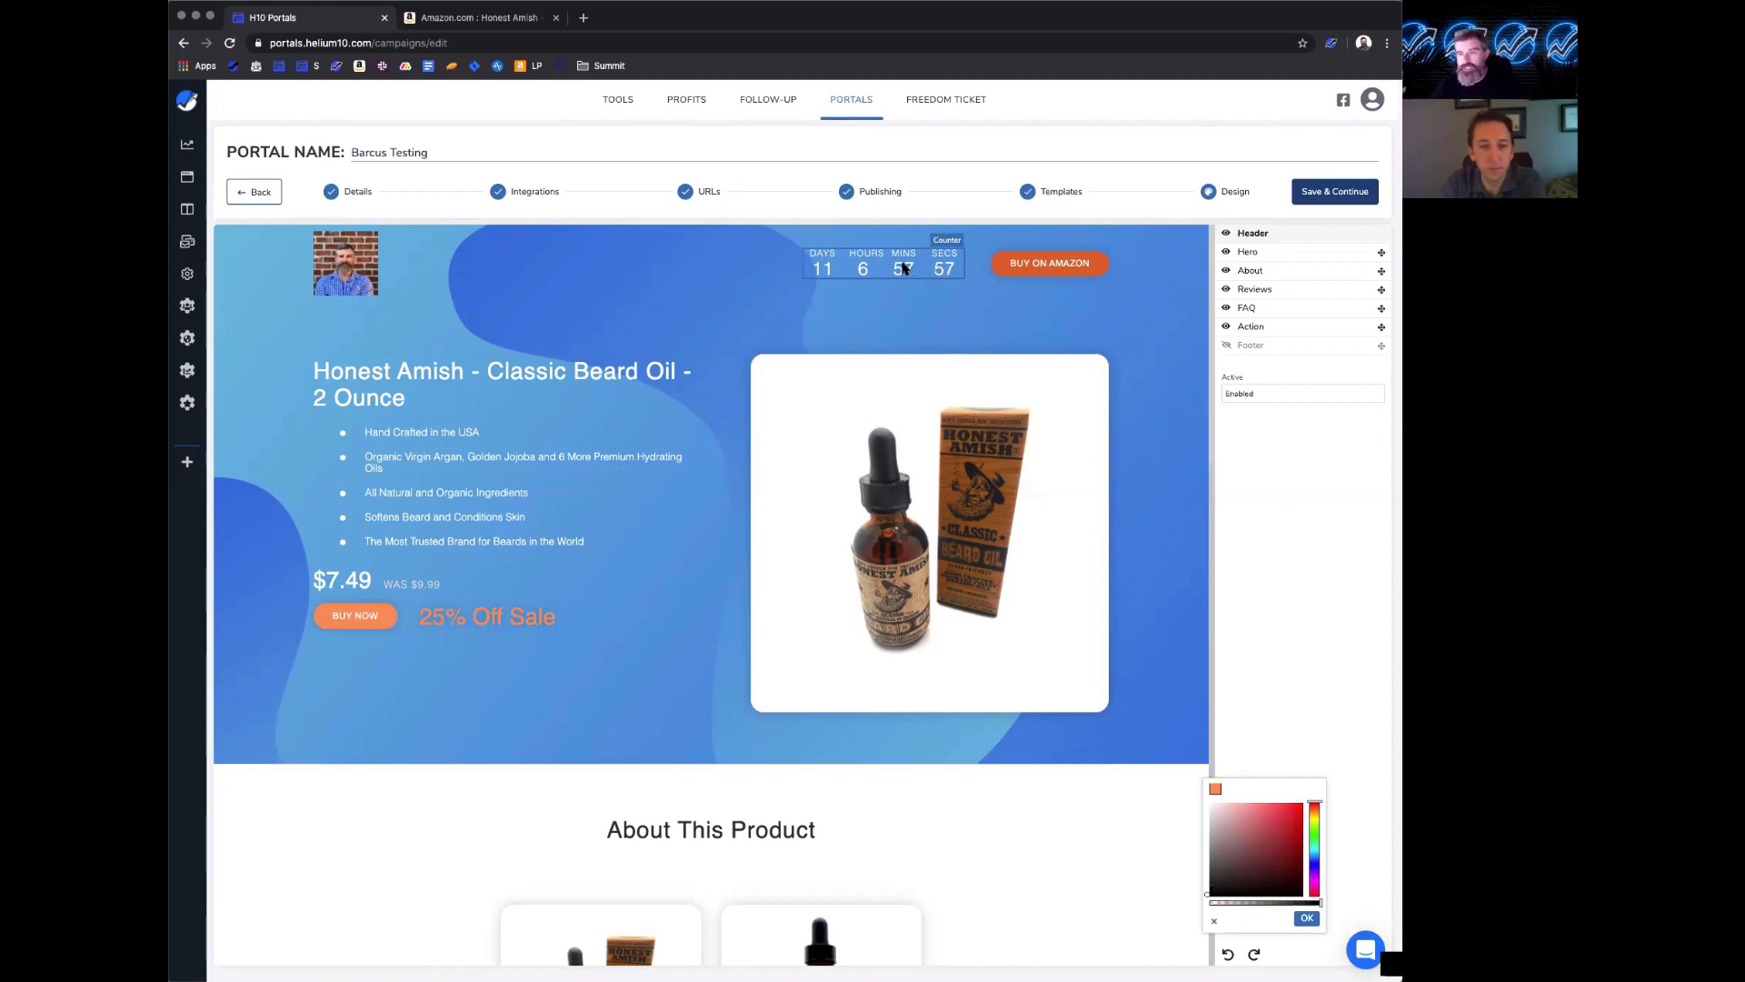
pyautogui.click(1276, 394)
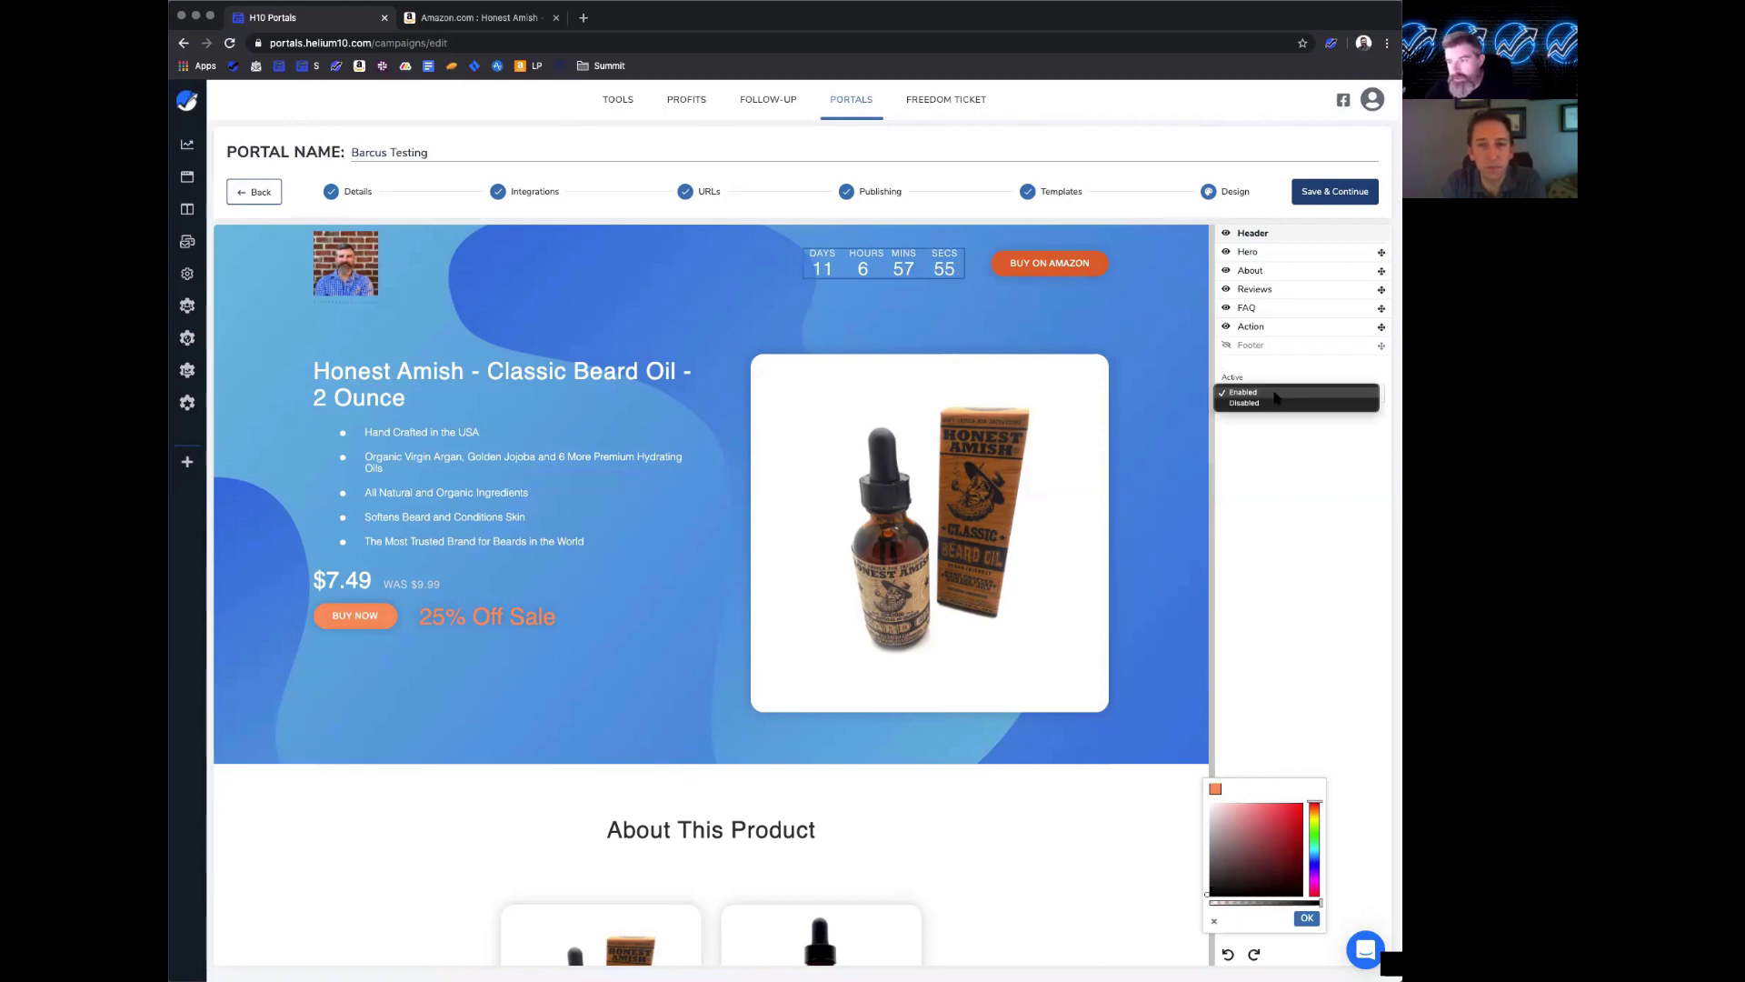
pyautogui.click(1275, 405)
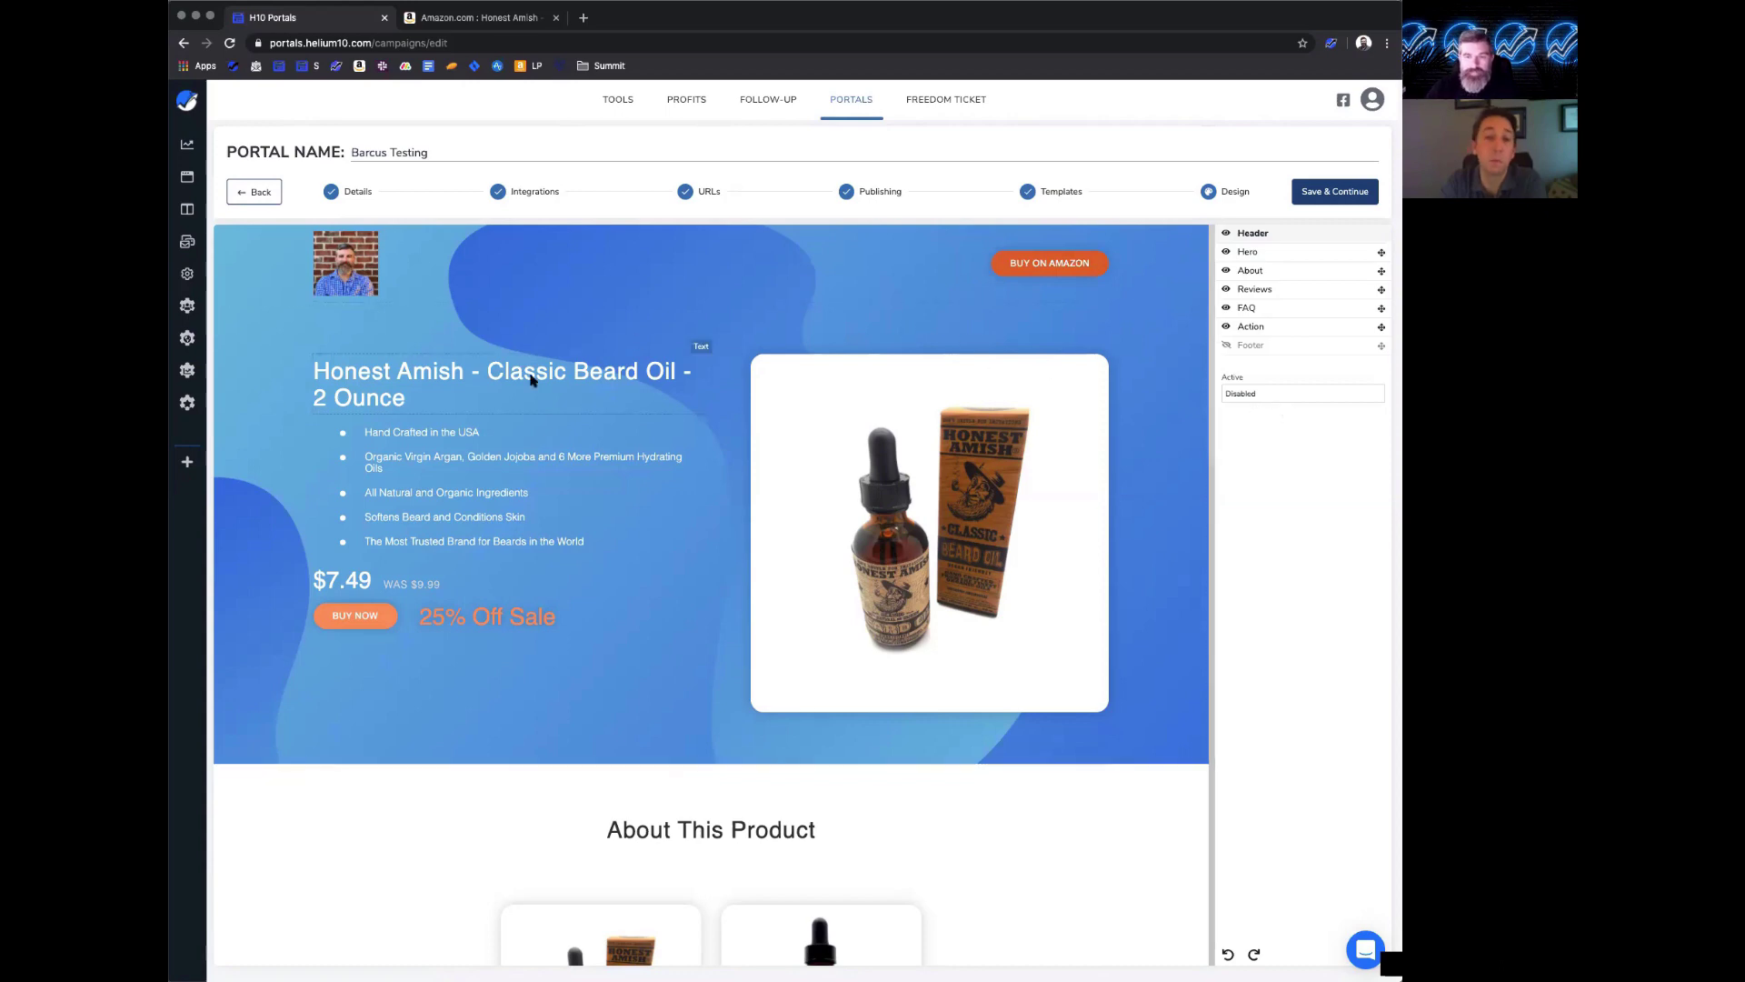
# - Make the whole hero product title bold
pyautogui.click(397, 375)
pyautogui.doubleClick(397, 374)
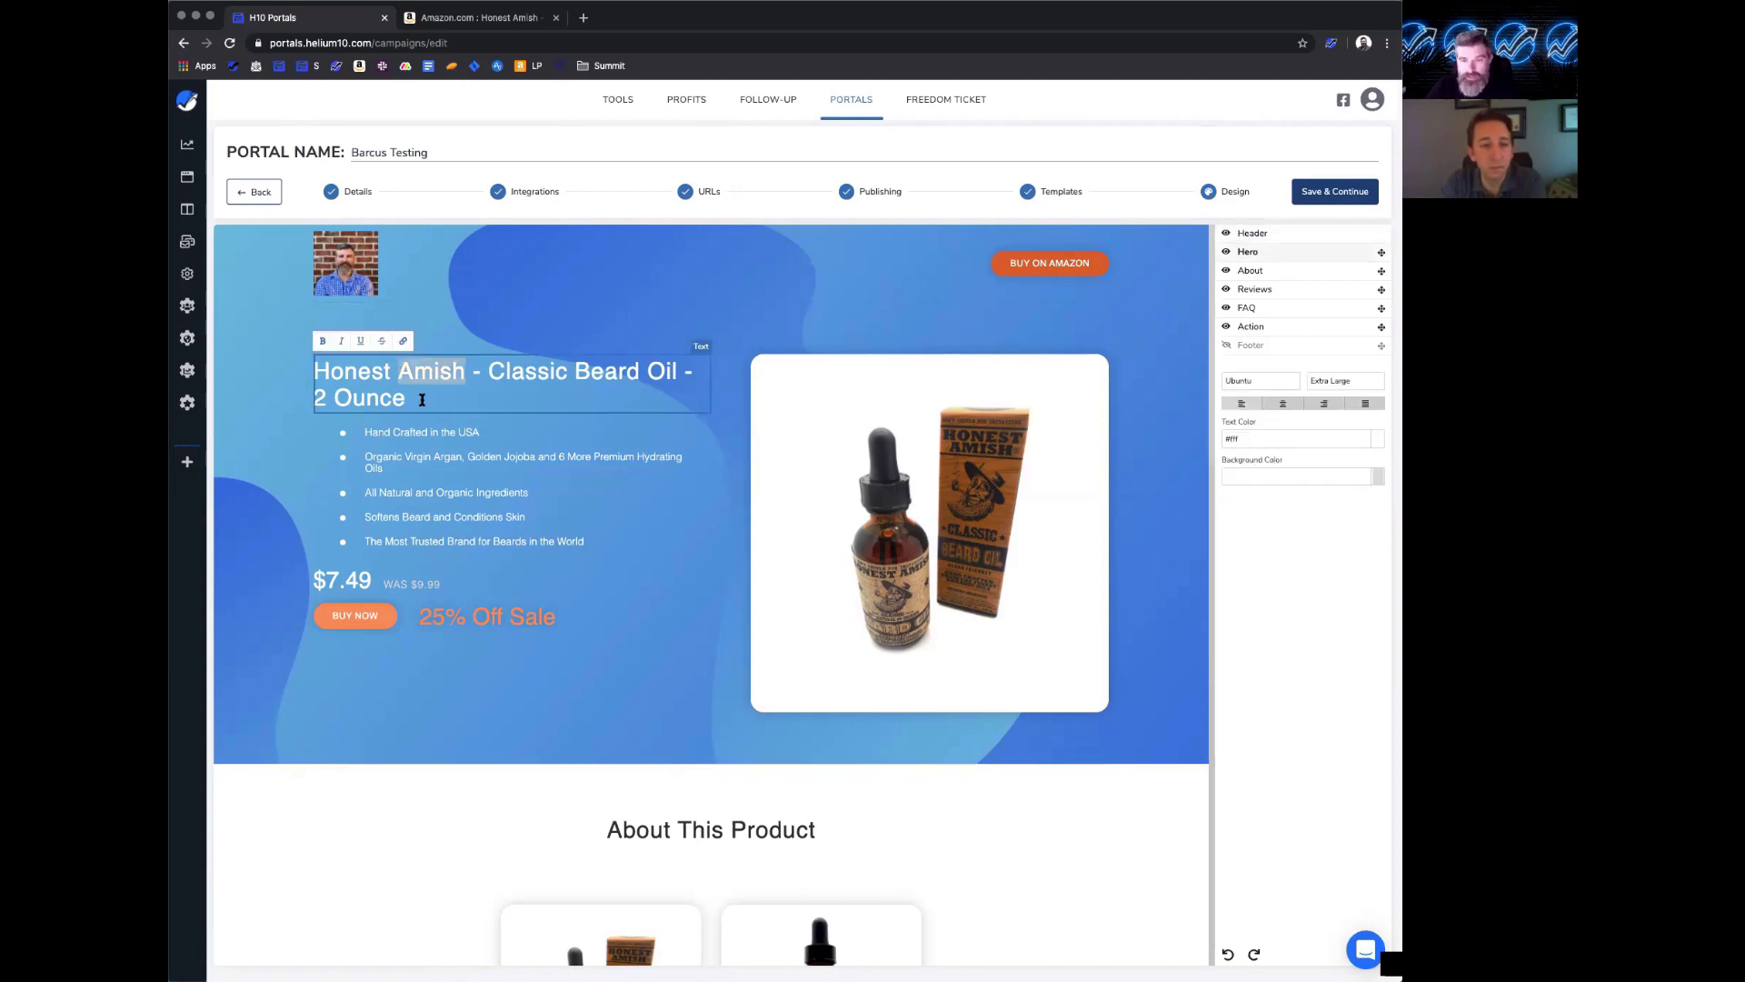
pyautogui.tripleClick(422, 400)
pyautogui.click(323, 343)
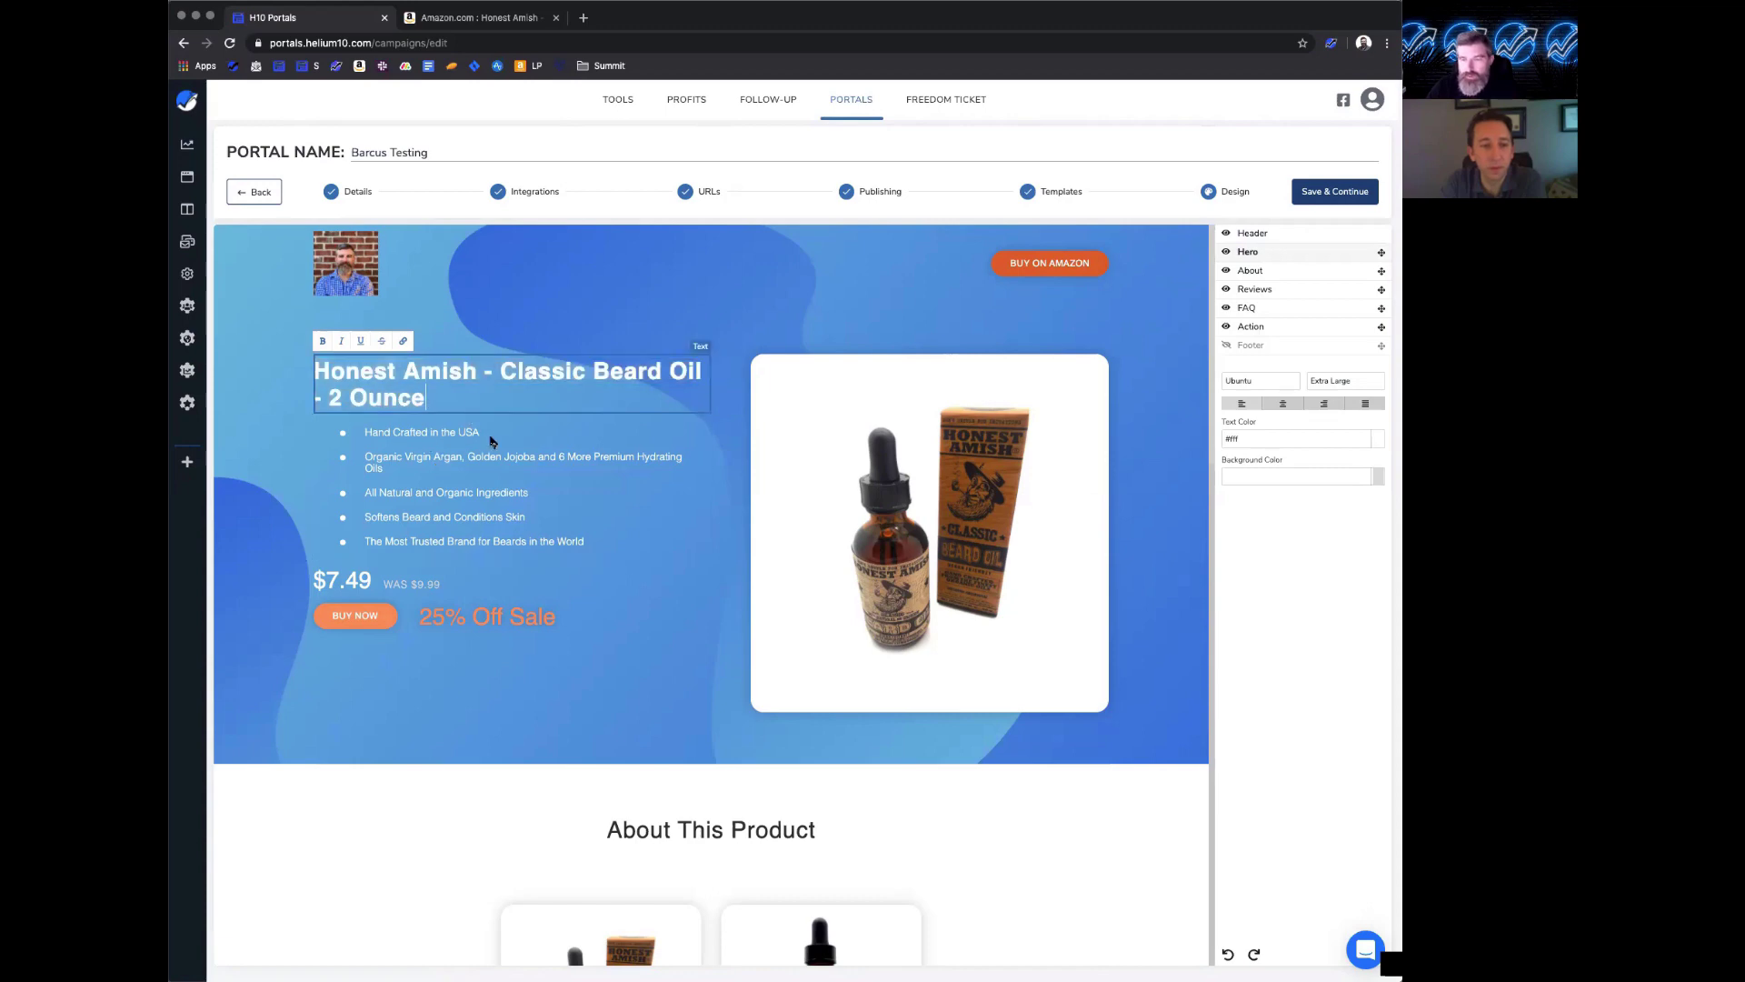
pyautogui.click(522, 481)
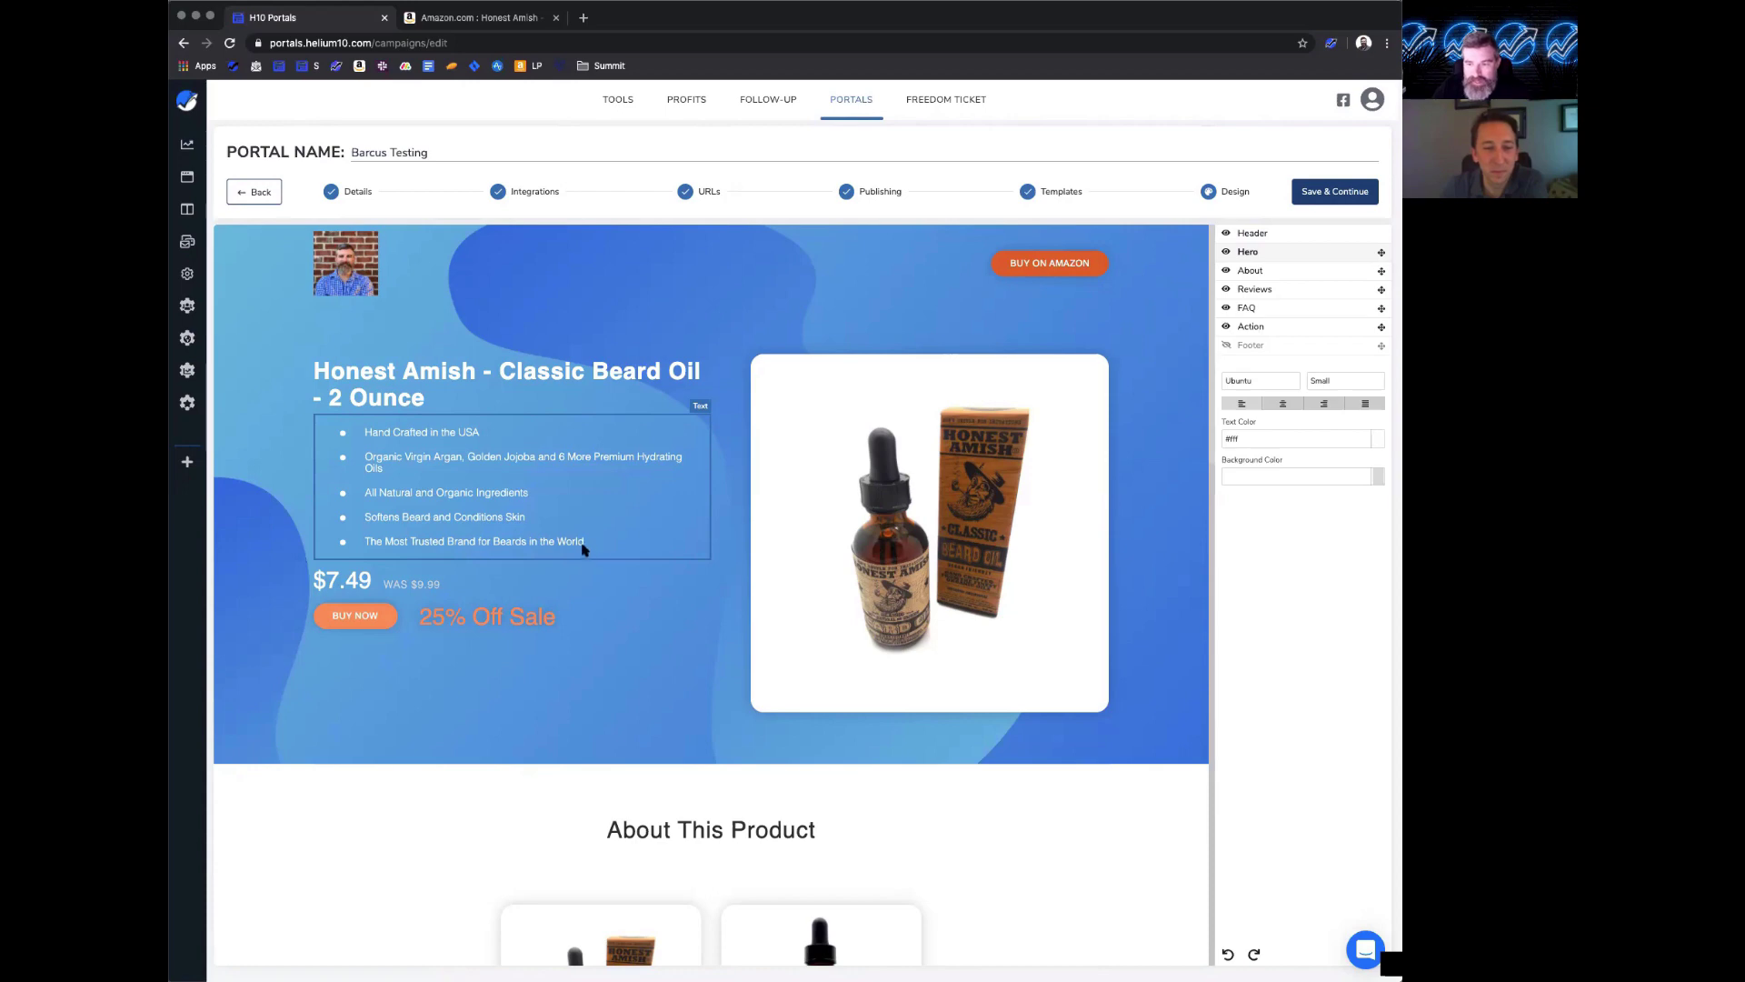
pyautogui.click(345, 592)
pyautogui.click(368, 621)
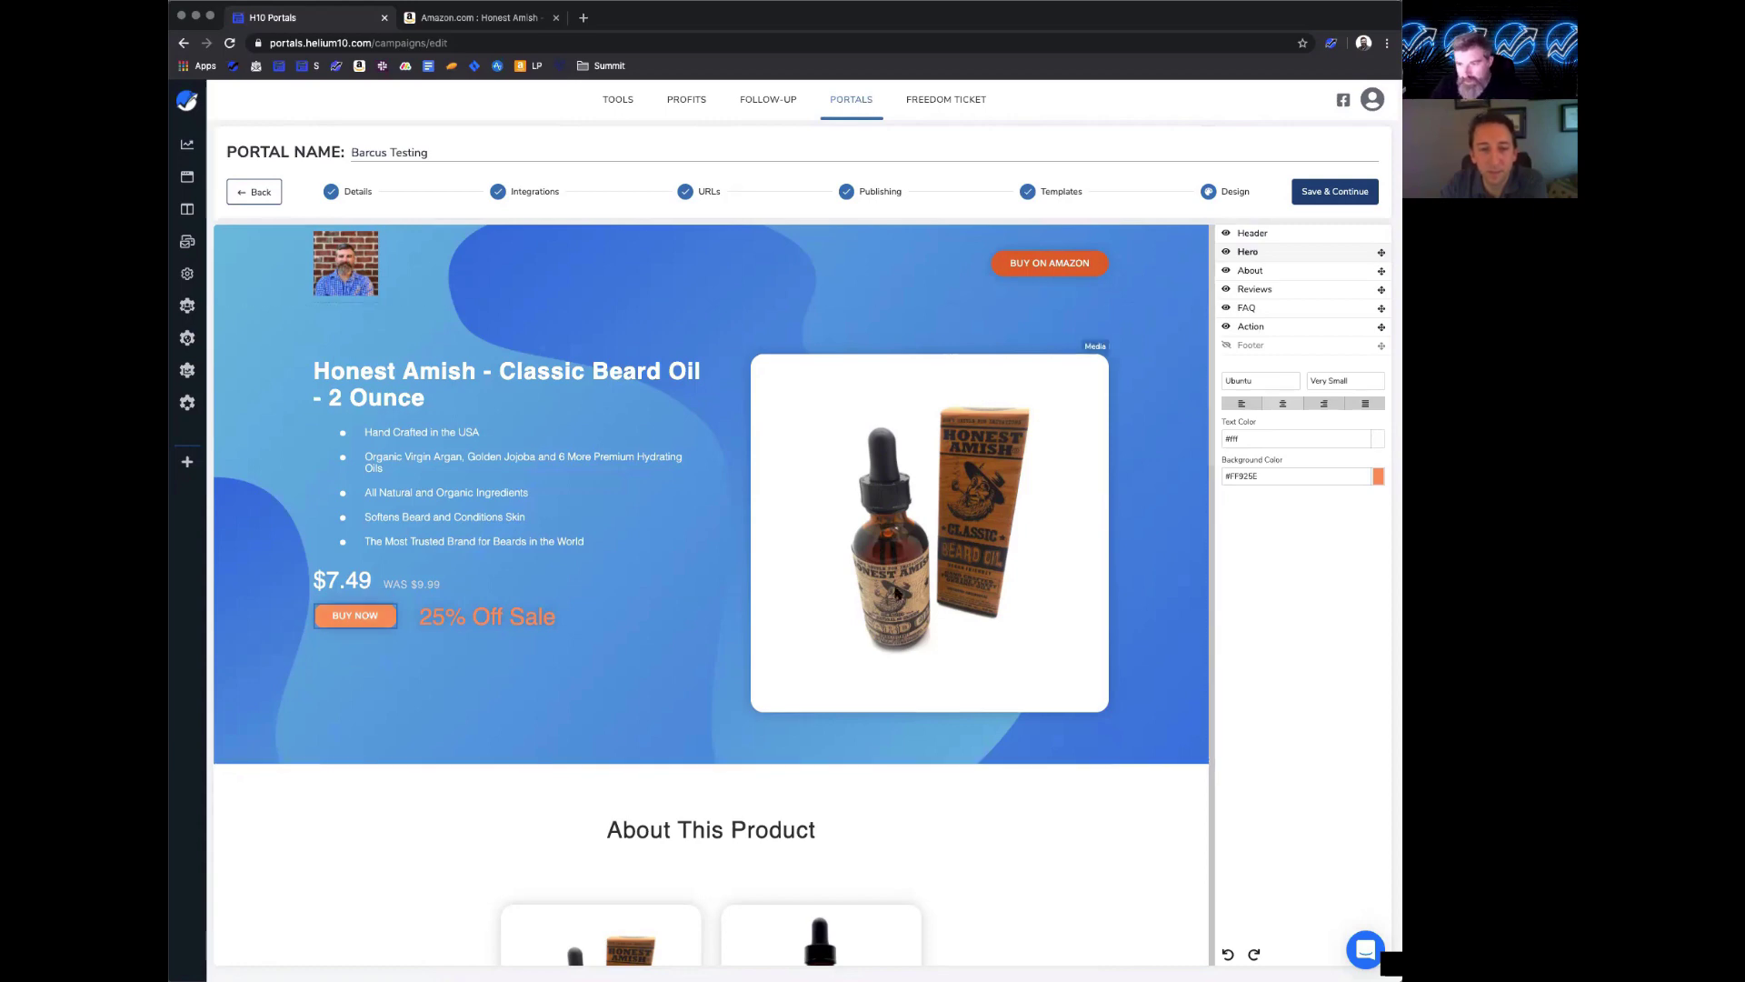
pyautogui.click(750, 651)
pyautogui.scroll(-10, 750, 651)
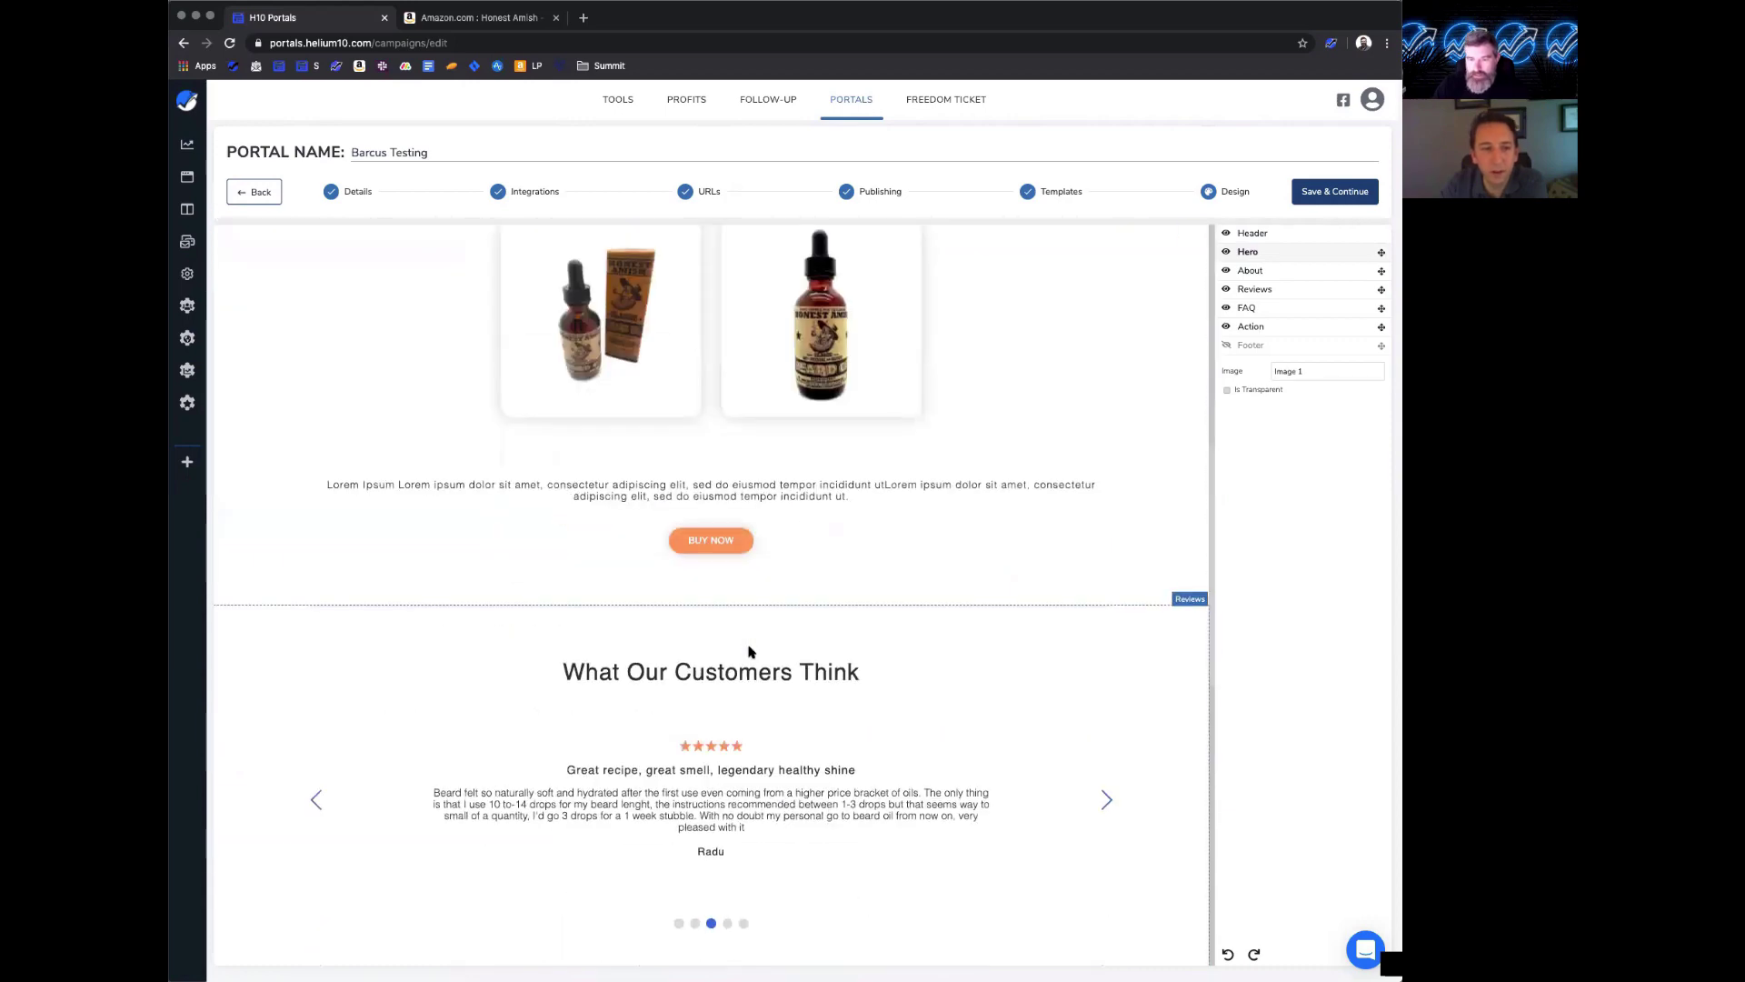
pyautogui.scroll(-3, 750, 651)
pyautogui.scroll(13, 750, 651)
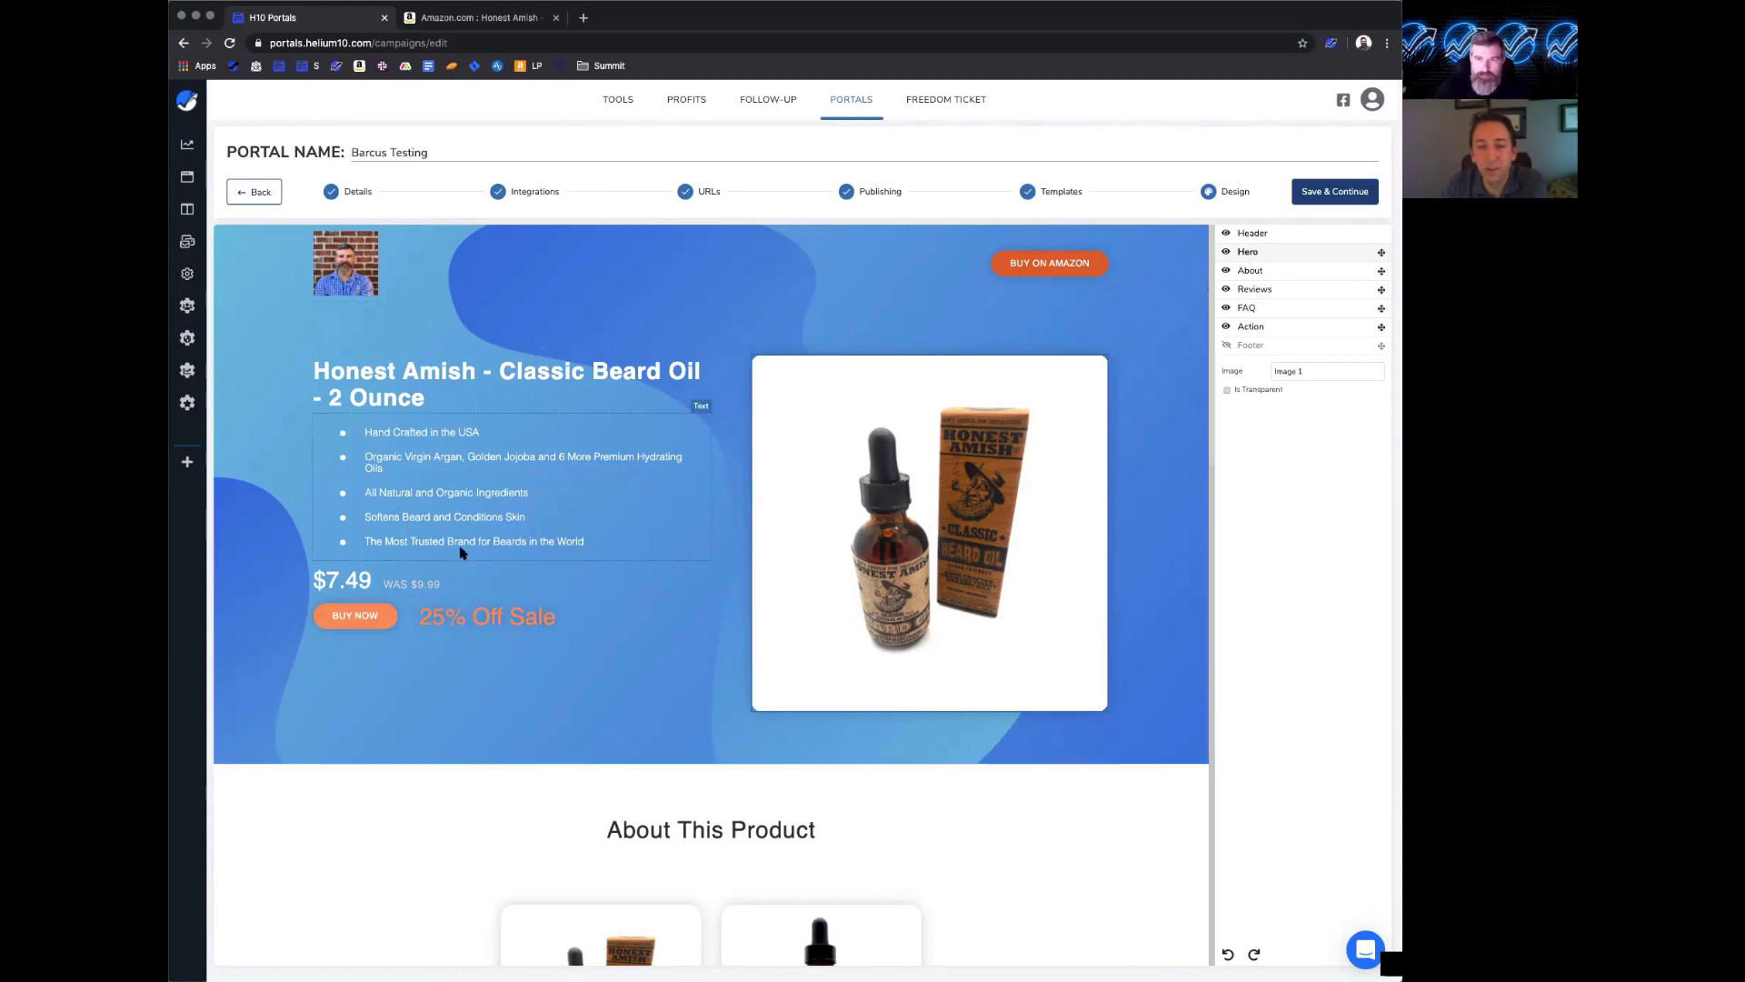
pyautogui.click(512, 12)
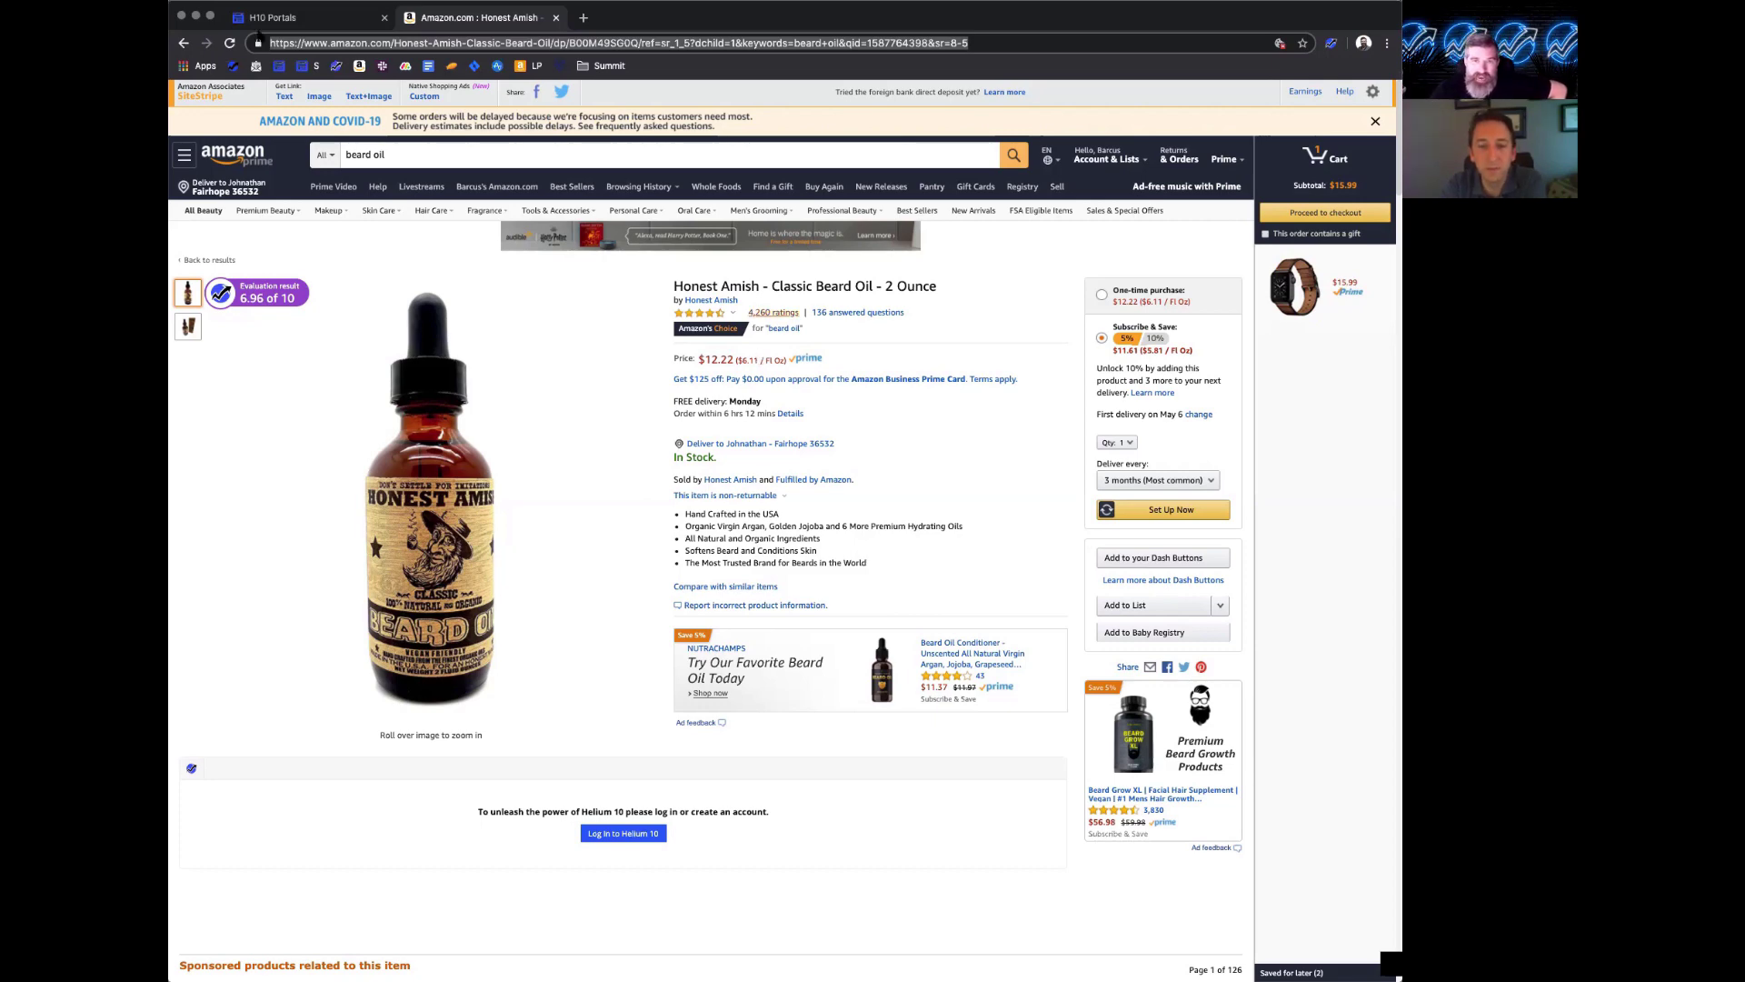
pyautogui.click(261, 20)
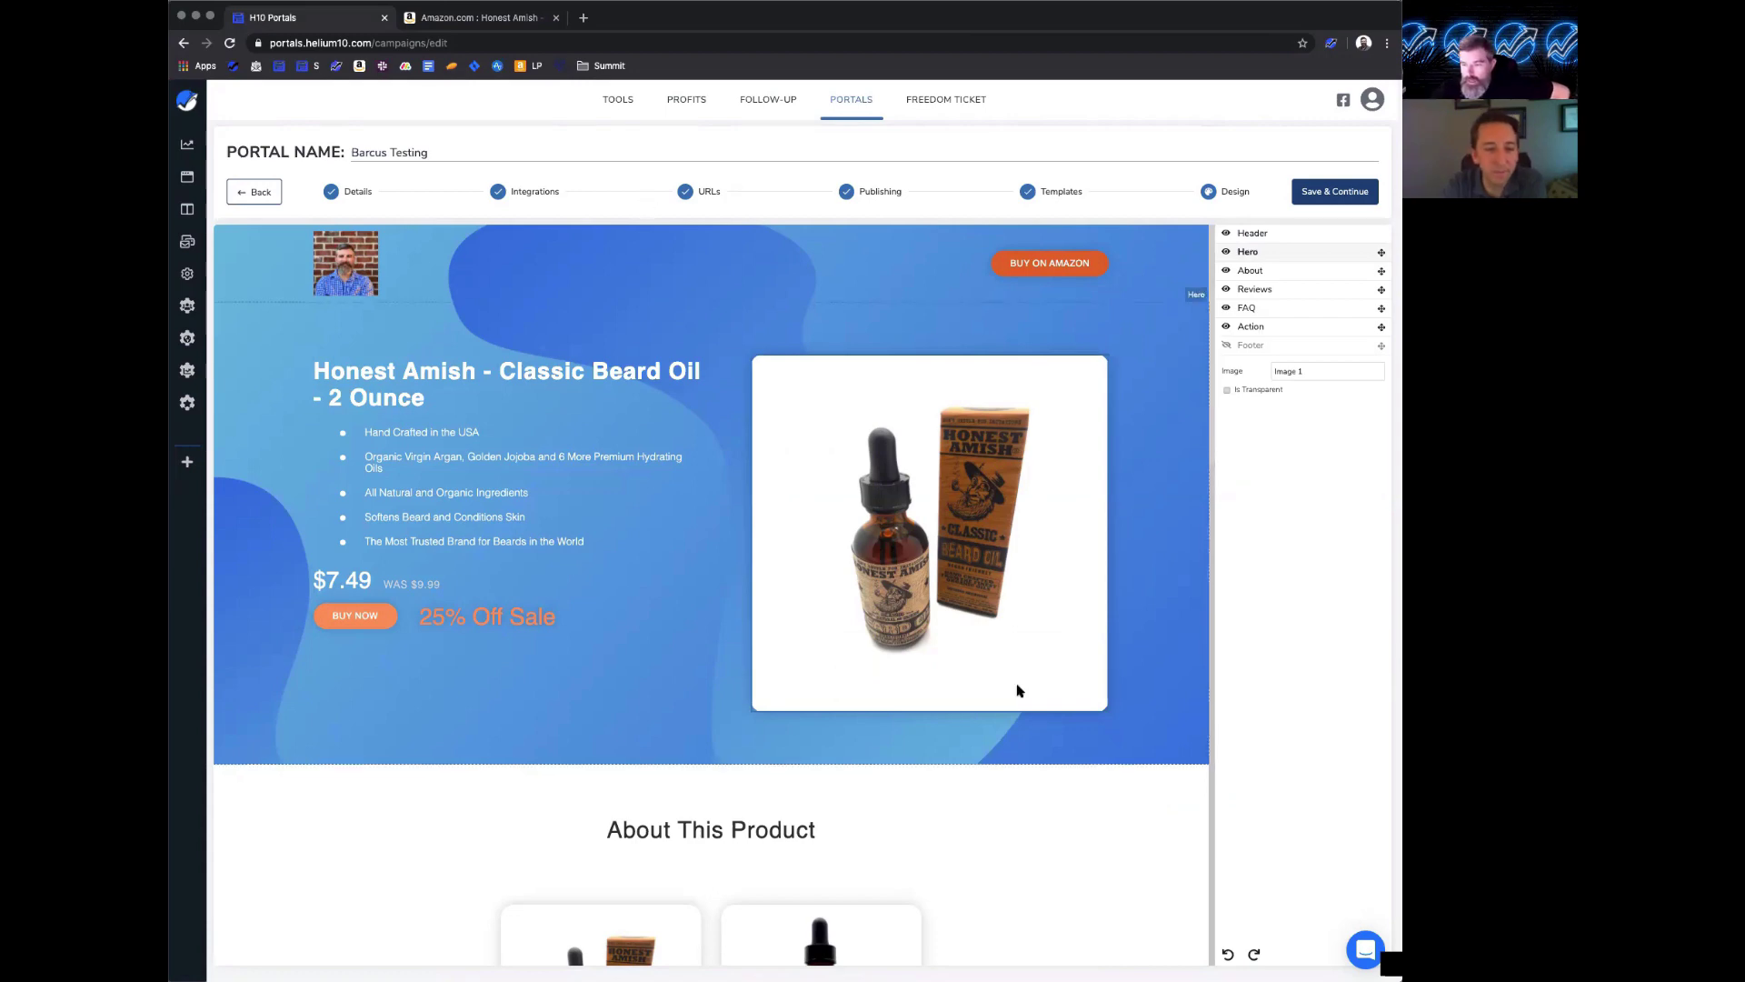
# - Set the hero section's background colour to black (#000000)
pyautogui.click(633, 743)
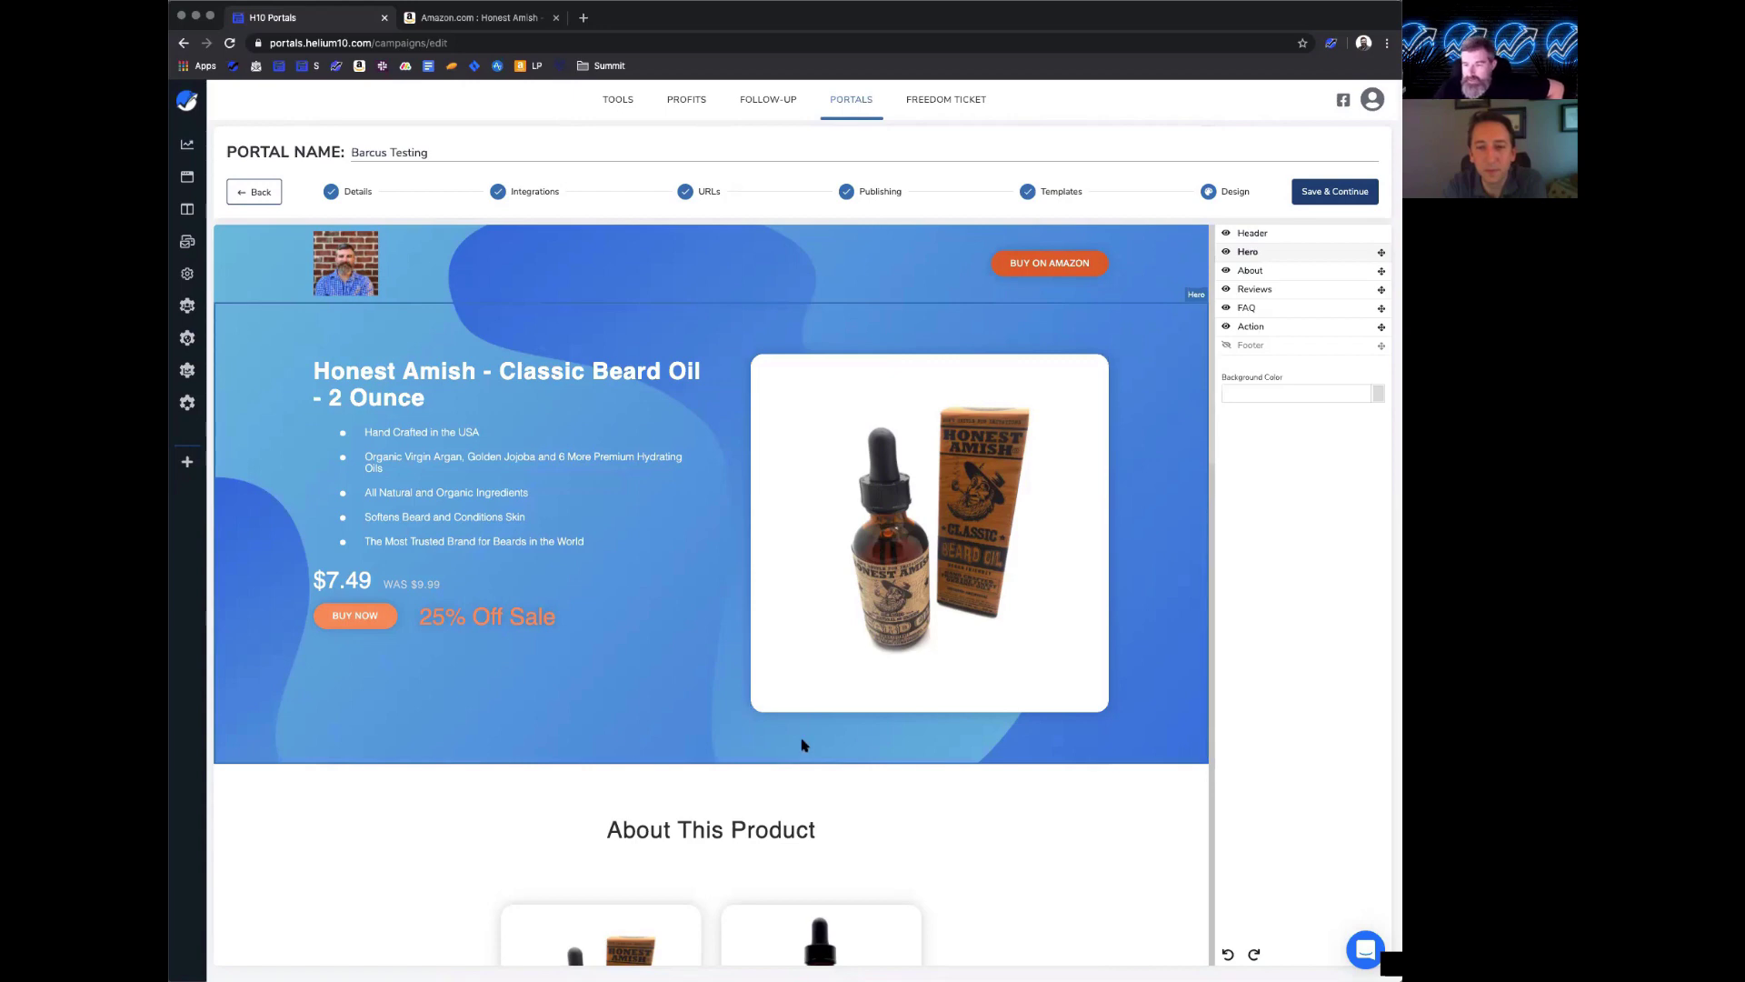
pyautogui.click(1265, 400)
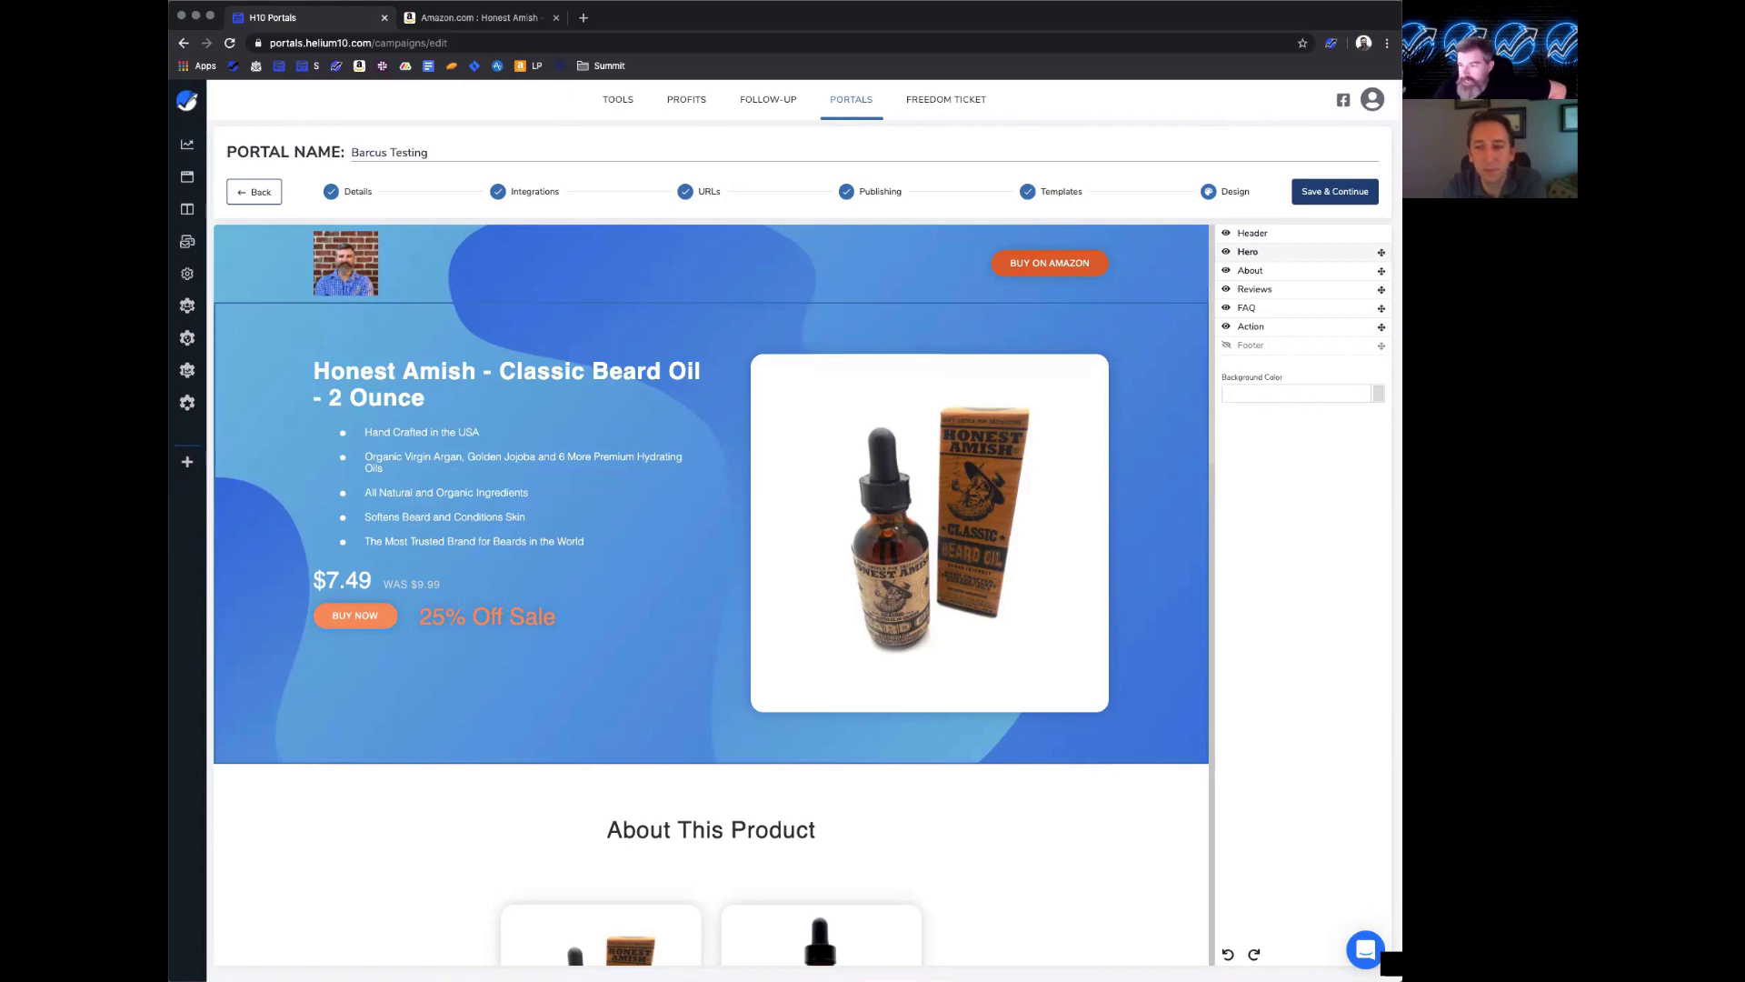
pyautogui.click(1378, 394)
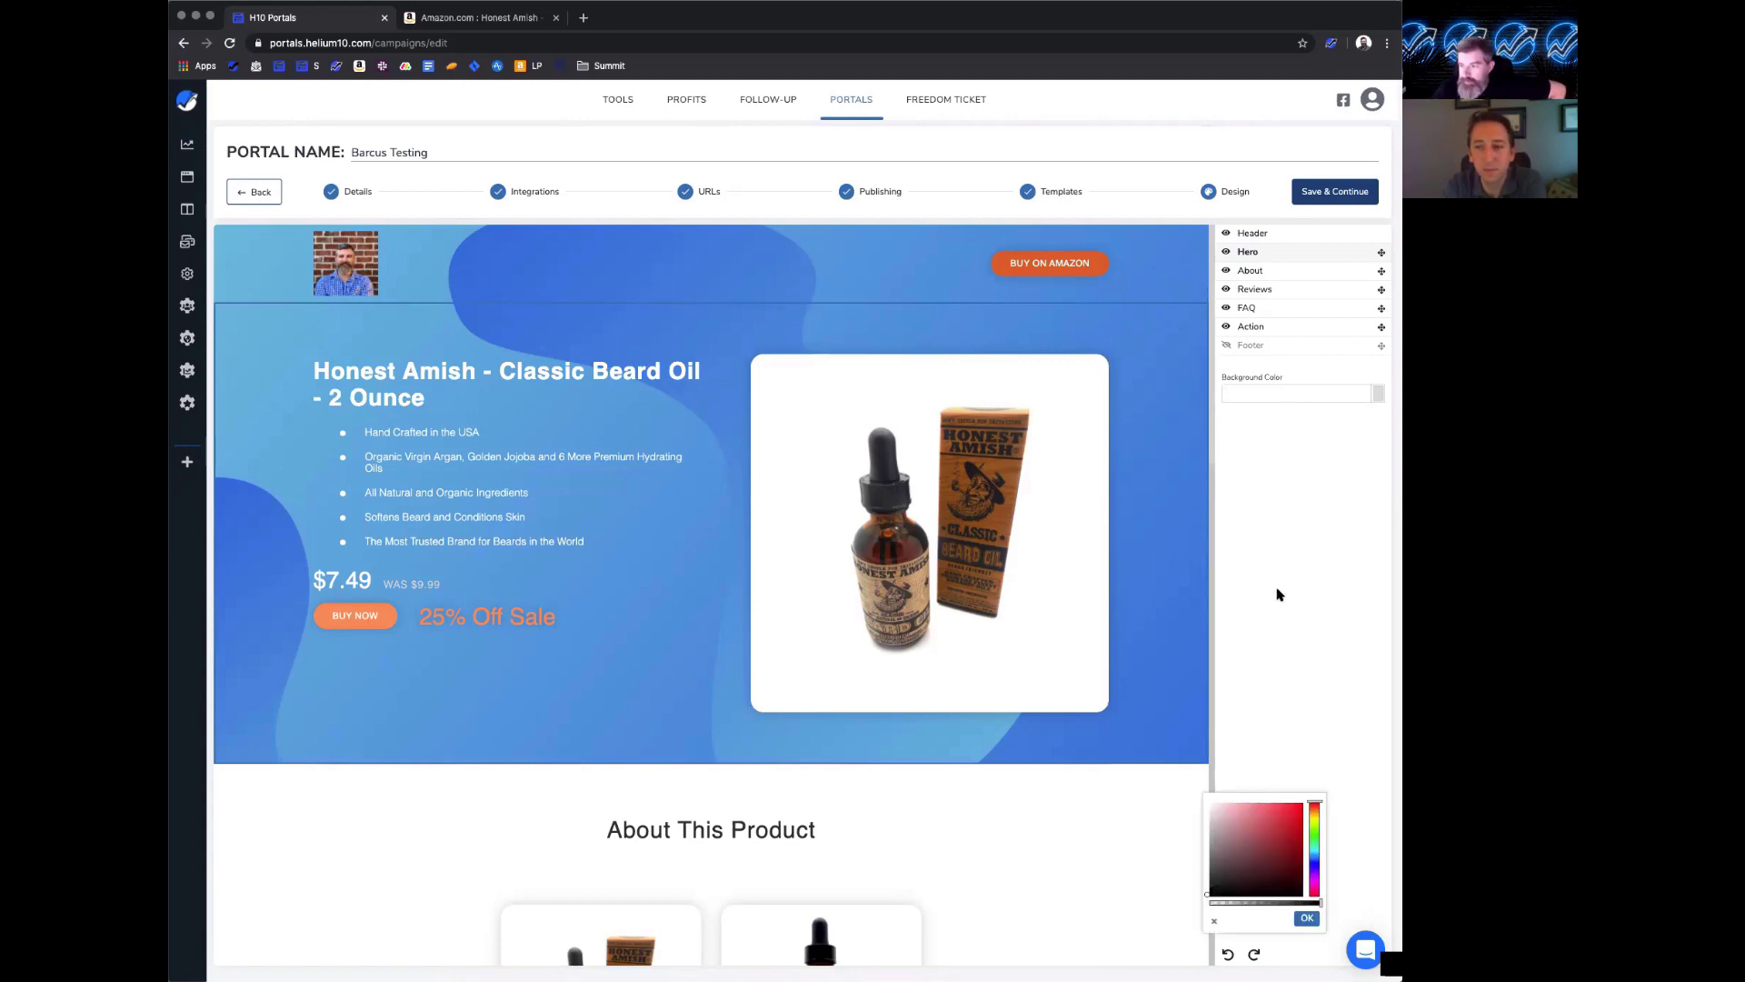
pyautogui.click(1286, 809)
pyautogui.moveTo(1218, 810)
pyautogui.mouseDown()
pyautogui.moveTo(1200, 804)
pyautogui.moveTo(1207, 899)
pyautogui.mouseUp()
pyautogui.click(1306, 918)
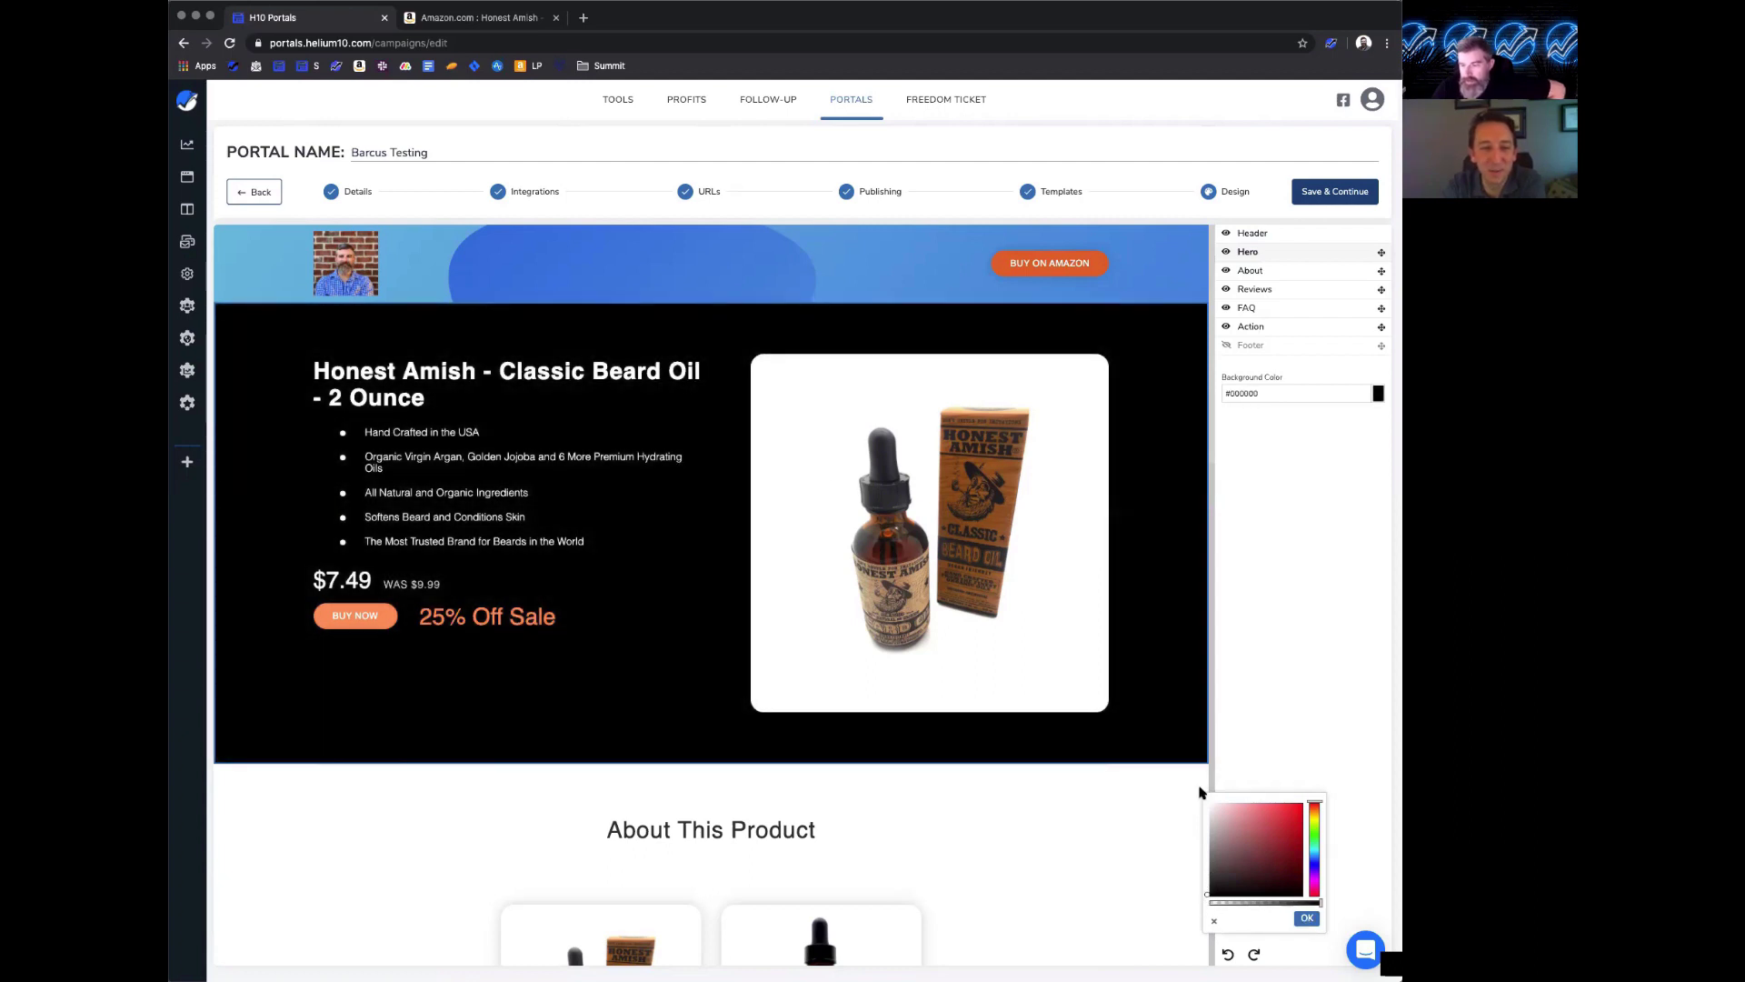
pyautogui.click(792, 286)
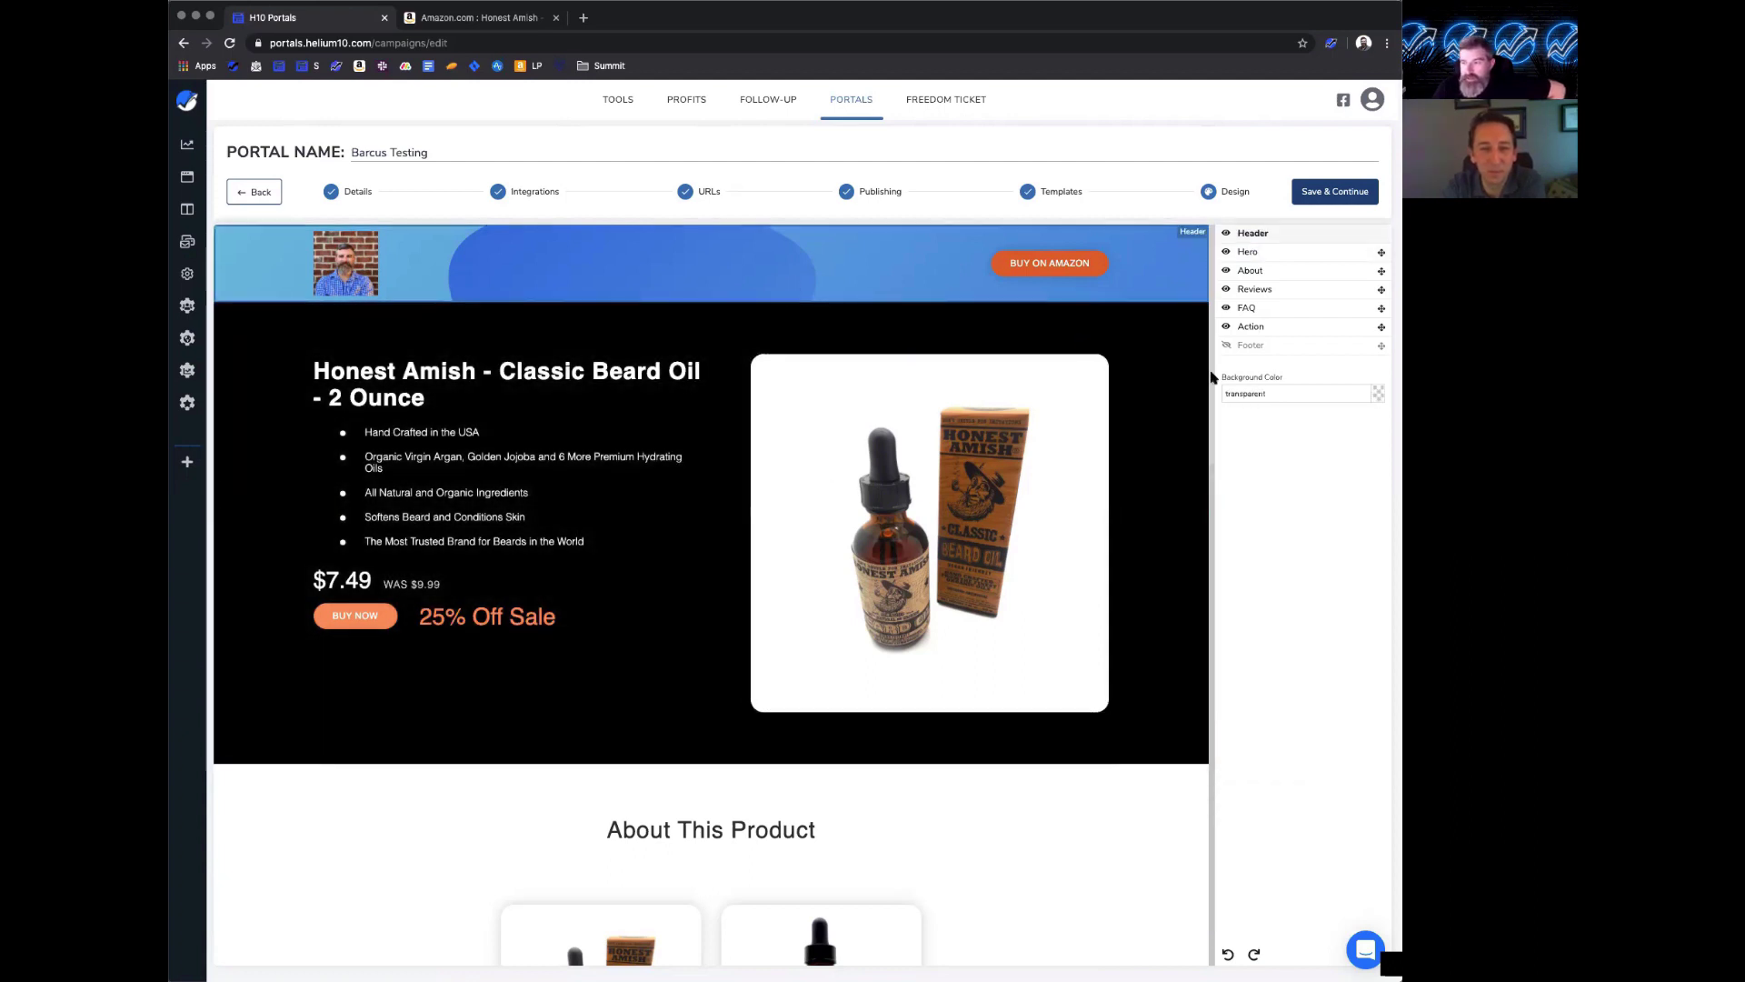
pyautogui.click(1377, 397)
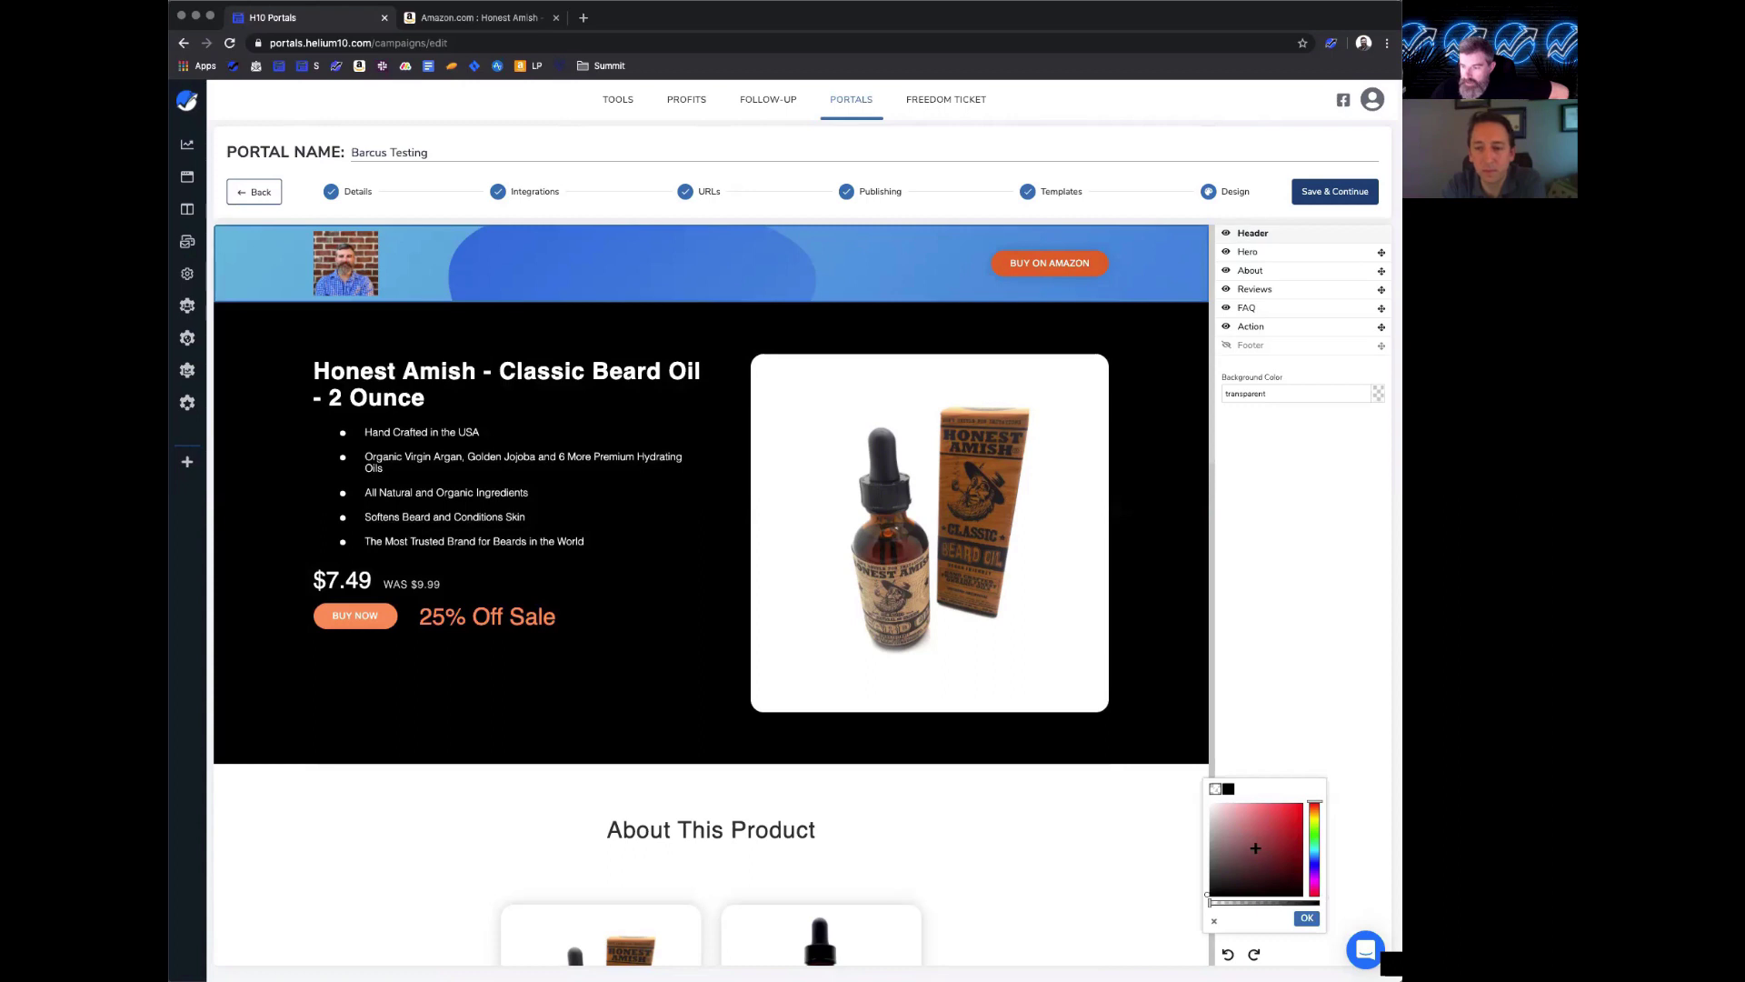
# - Set the header background to black #000000, then scroll through the page sections
pyautogui.click(1229, 790)
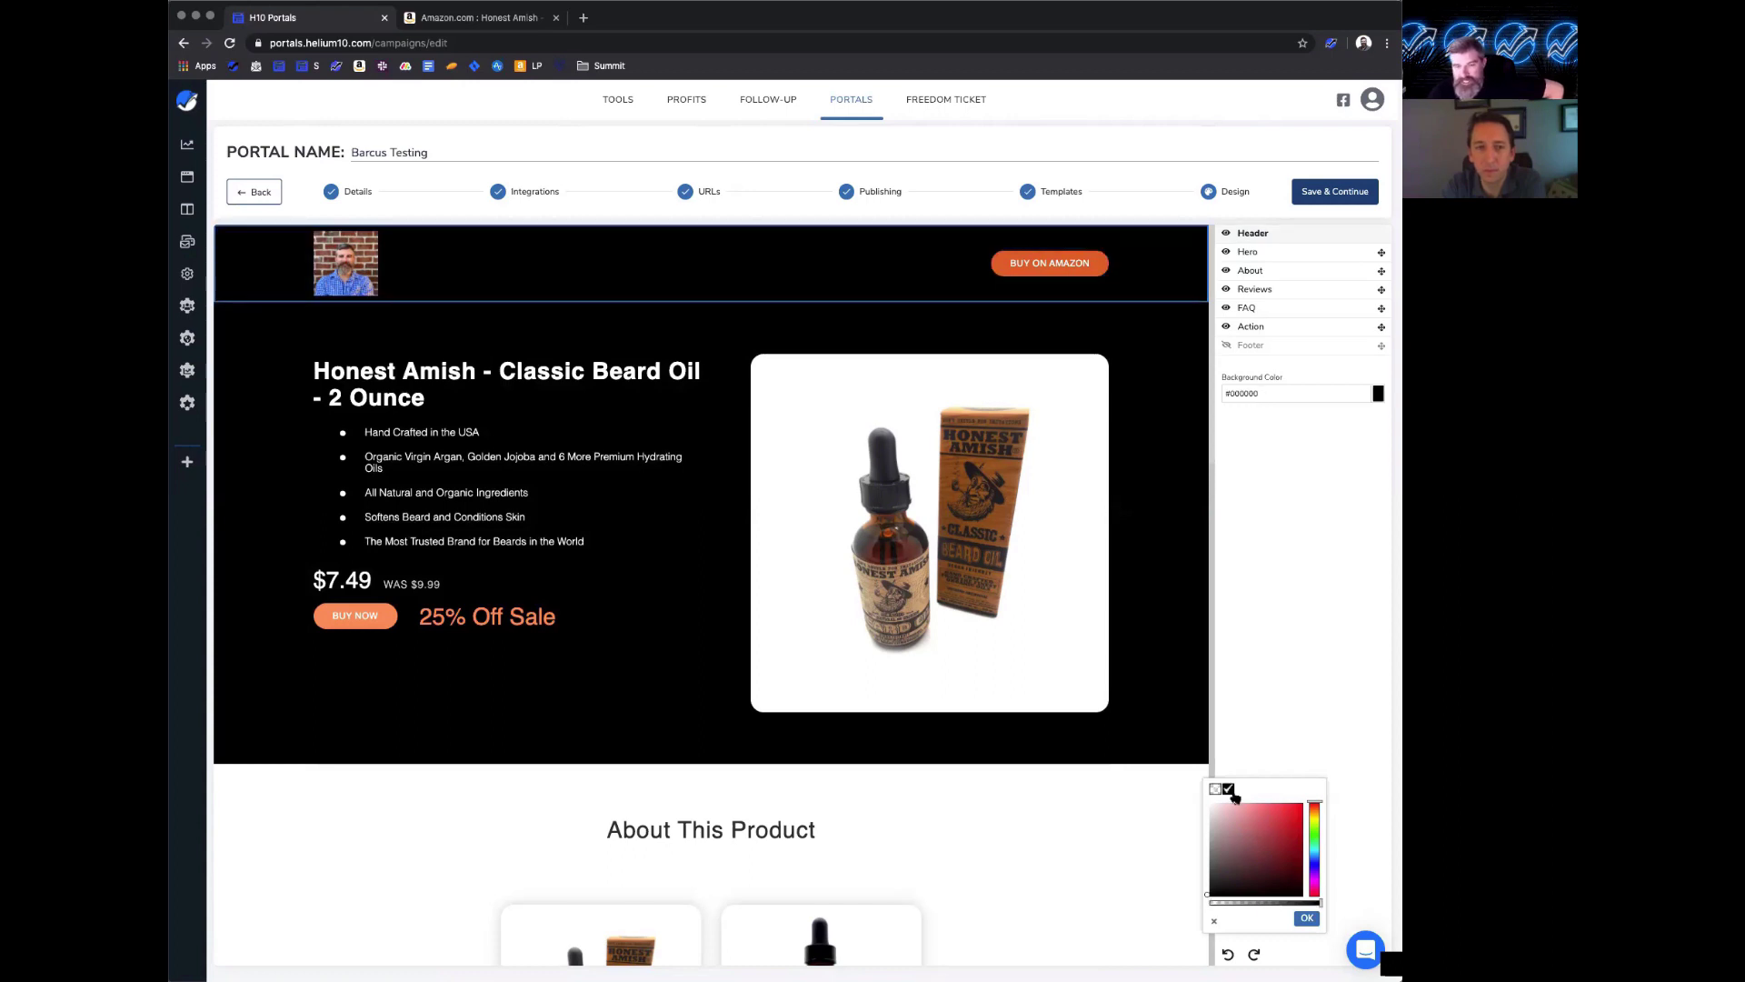
pyautogui.click(1307, 920)
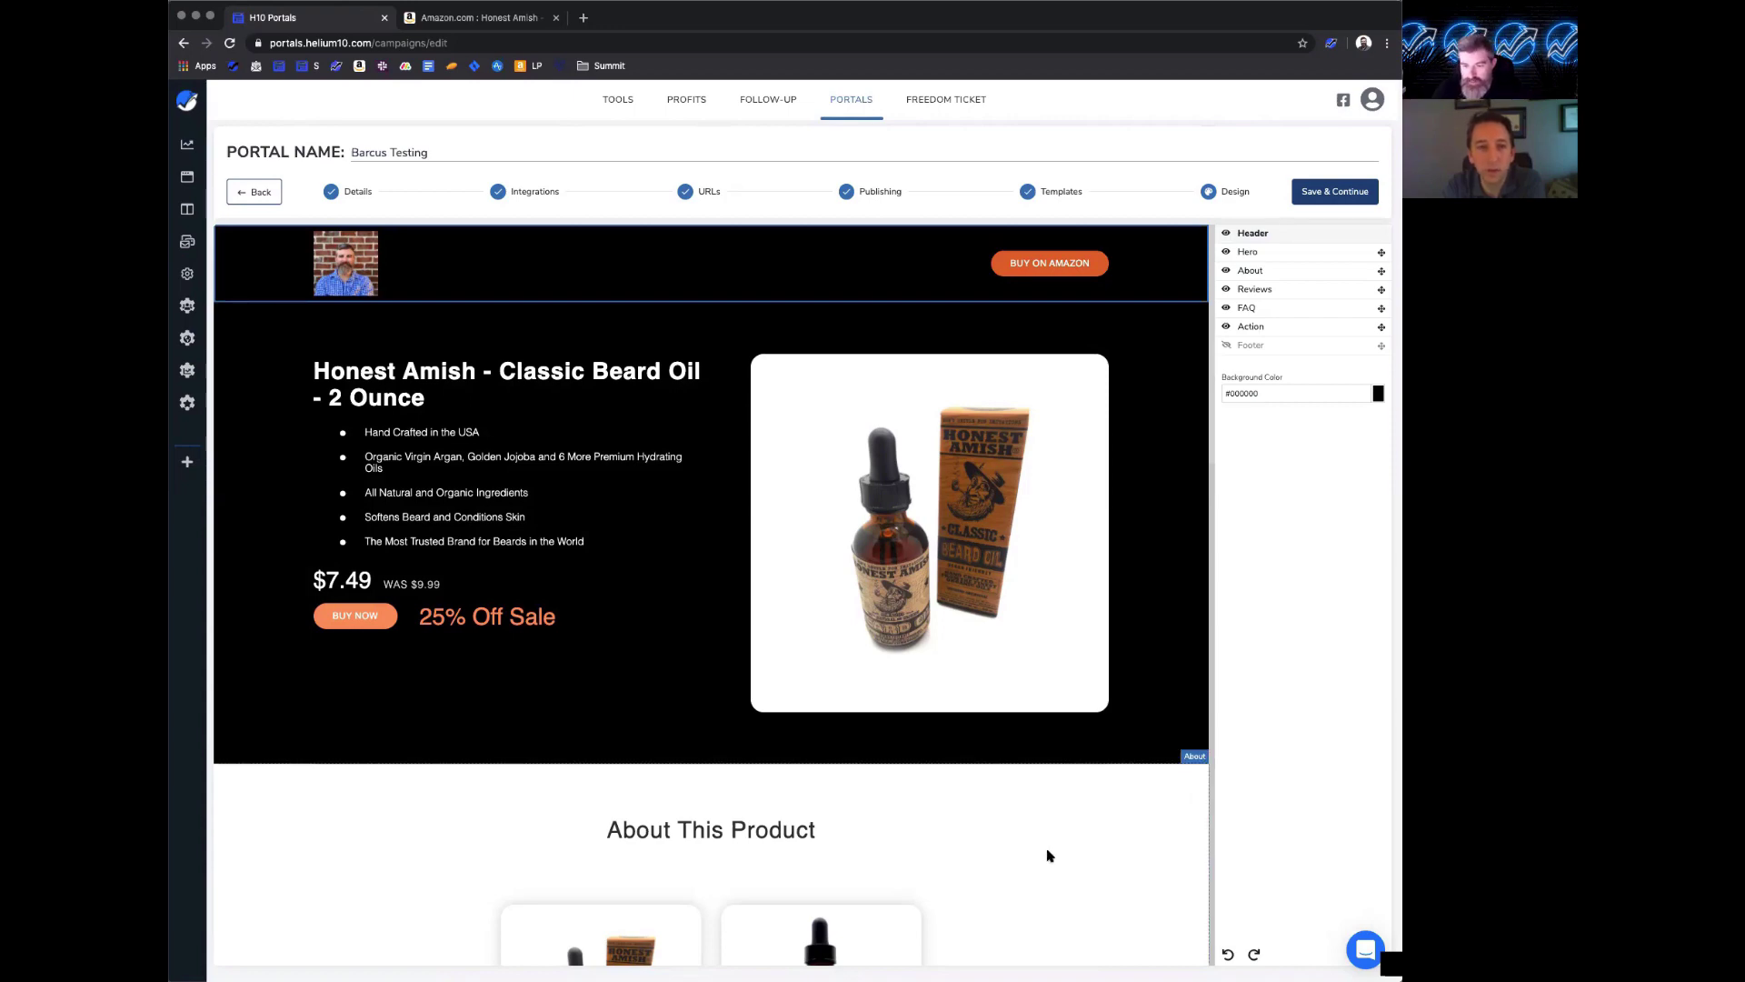
pyautogui.scroll(-8, 1073, 859)
pyautogui.scroll(-1, 1050, 856)
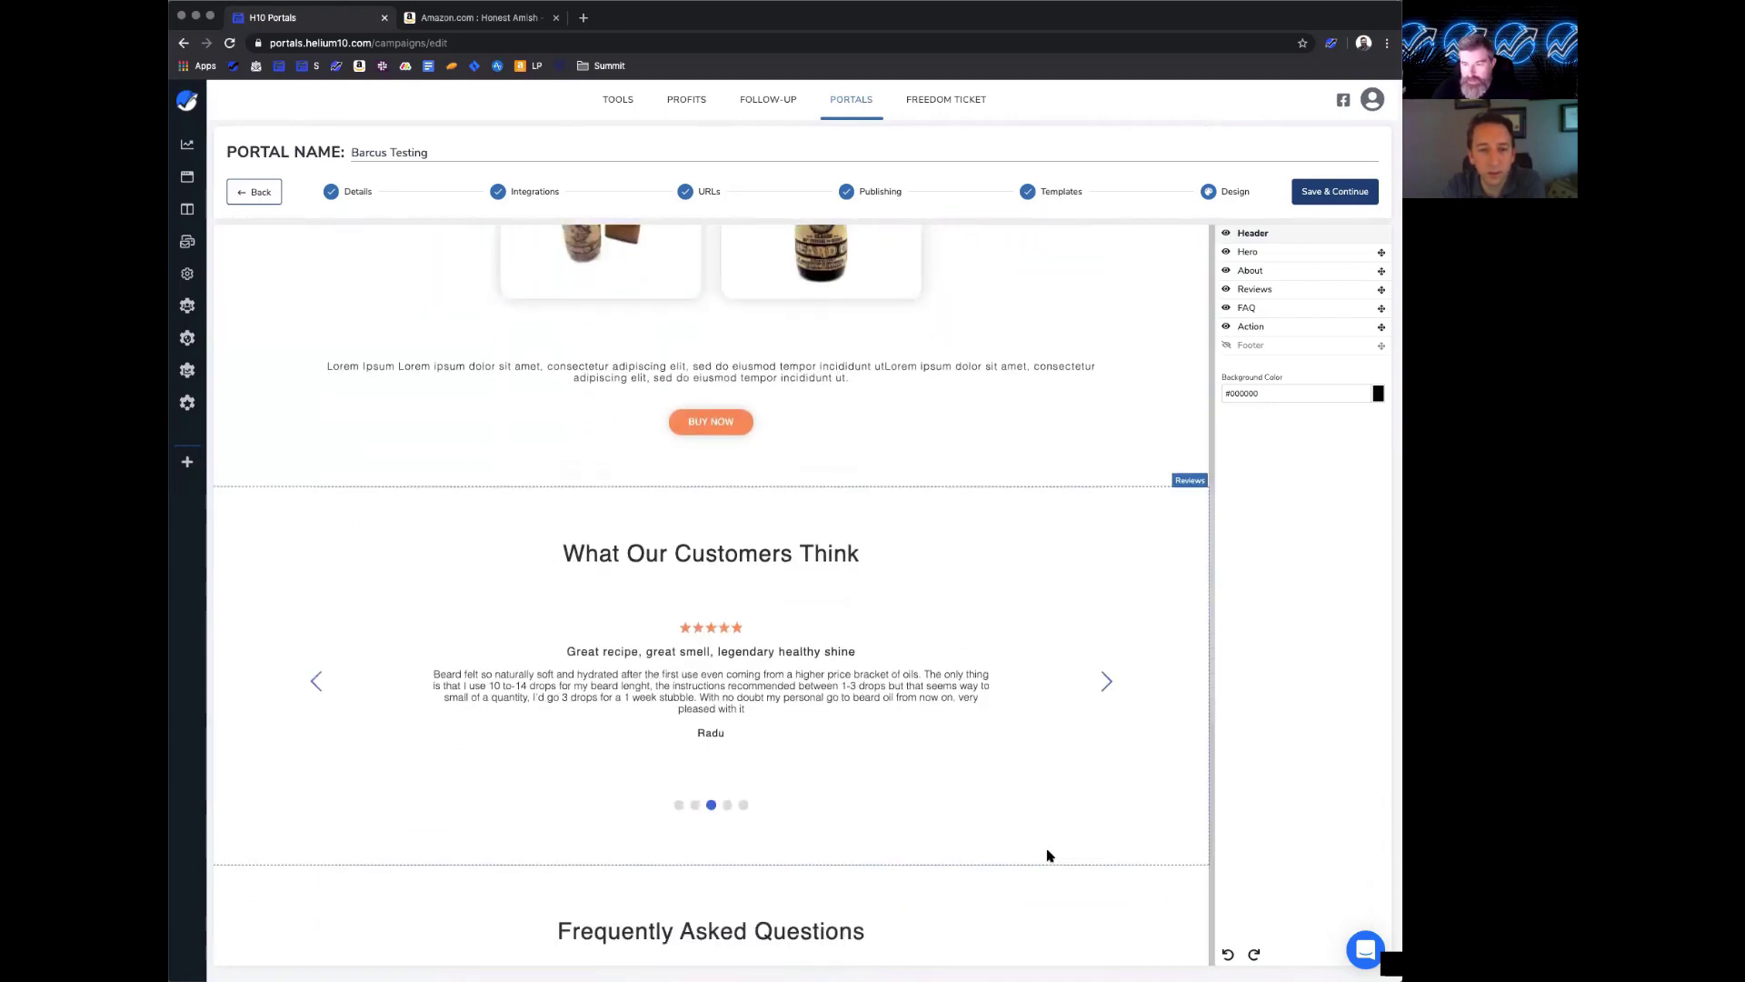
pyautogui.click(1050, 630)
pyautogui.scroll(-6, 1000, 766)
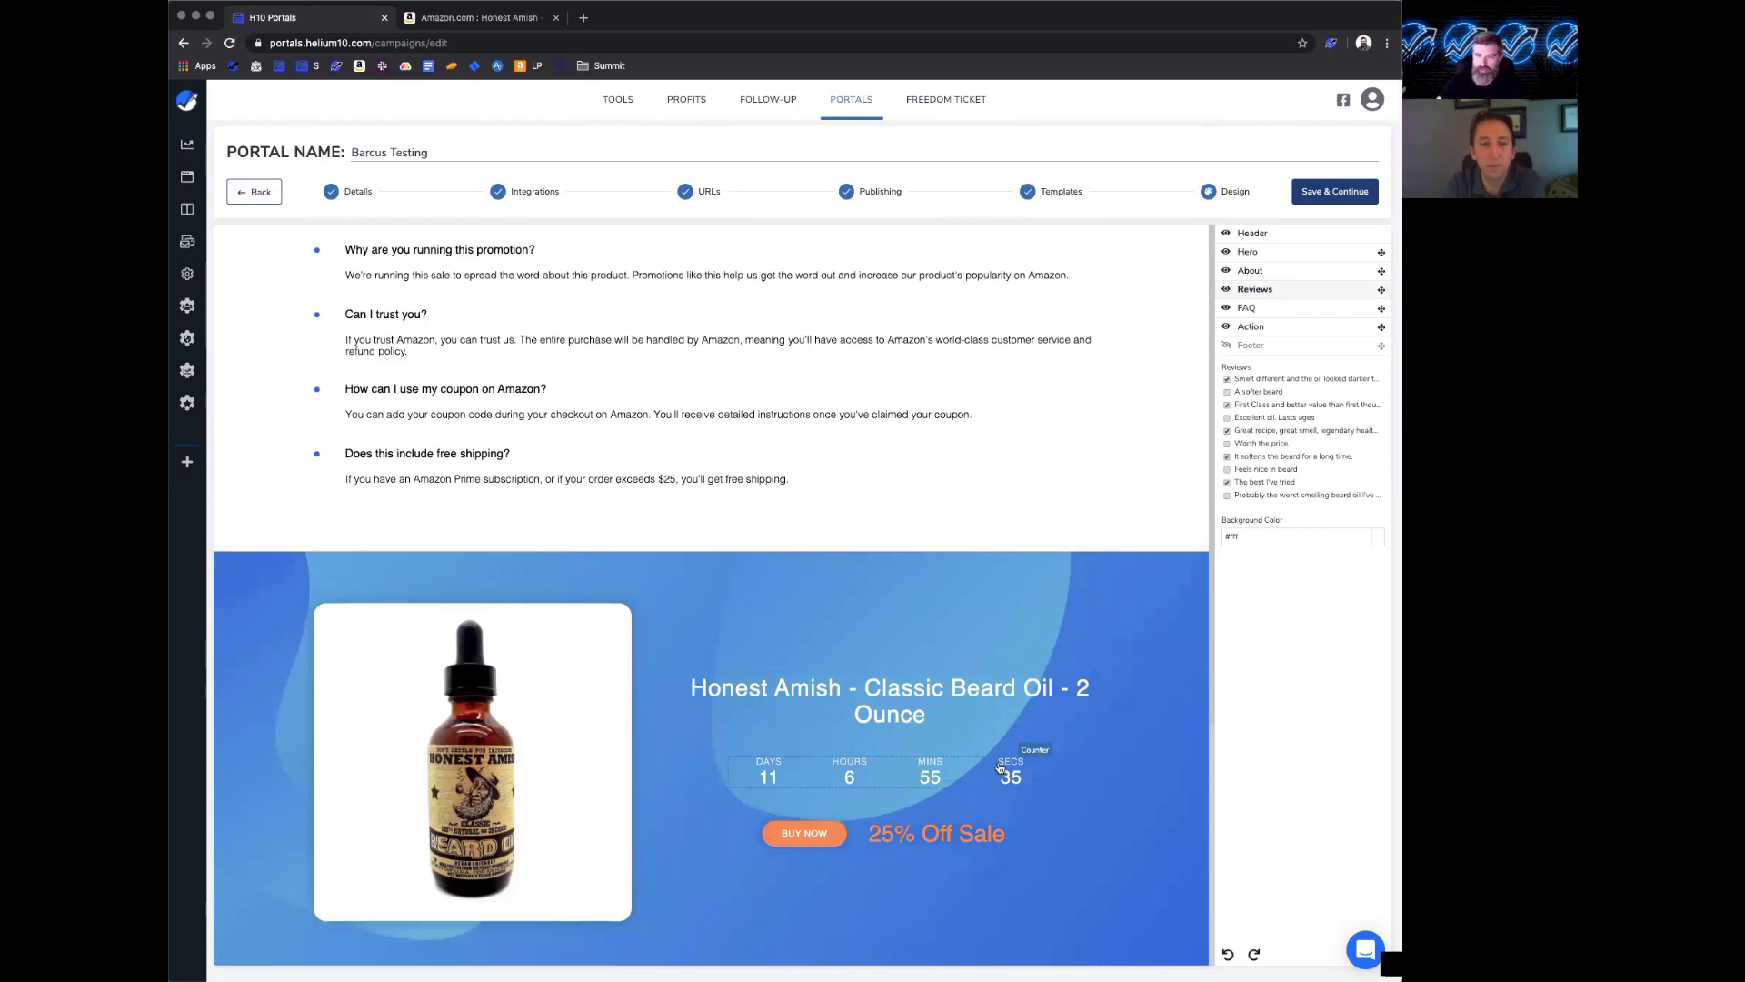
pyautogui.scroll(20, 1000, 767)
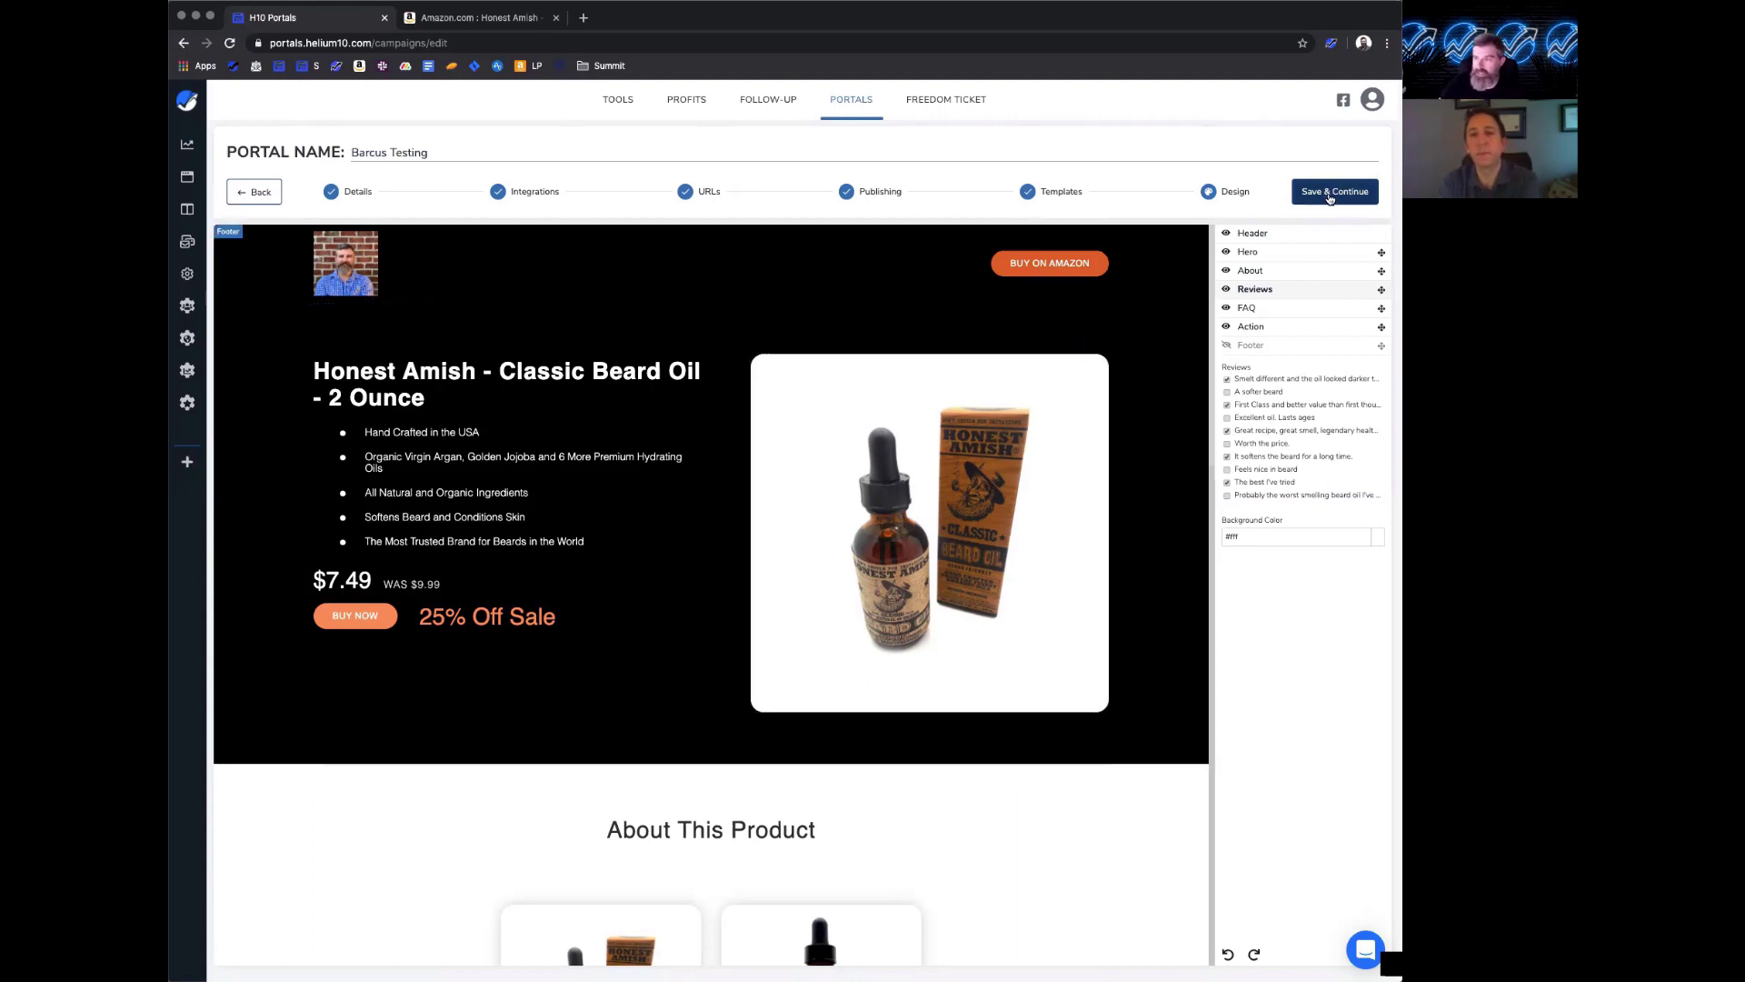
# - Save the Barcus Testing design and request activation of the paused Barcus Testing portal
pyautogui.click(1330, 193)
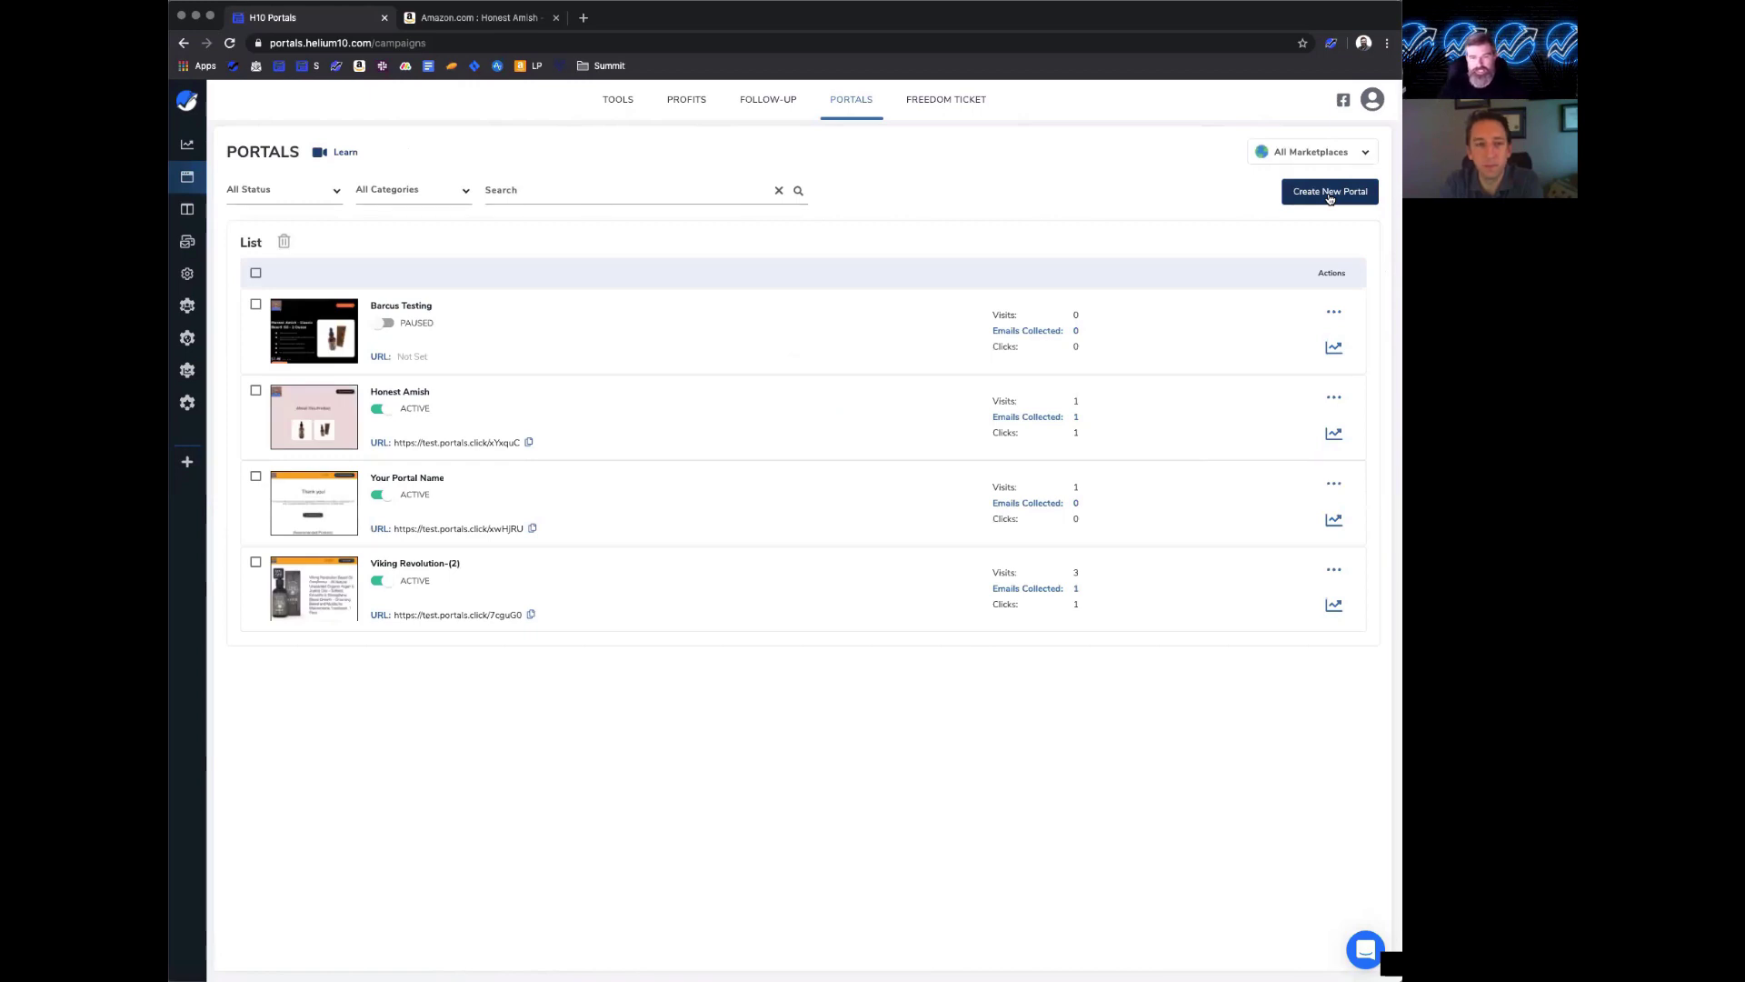
pyautogui.click(389, 325)
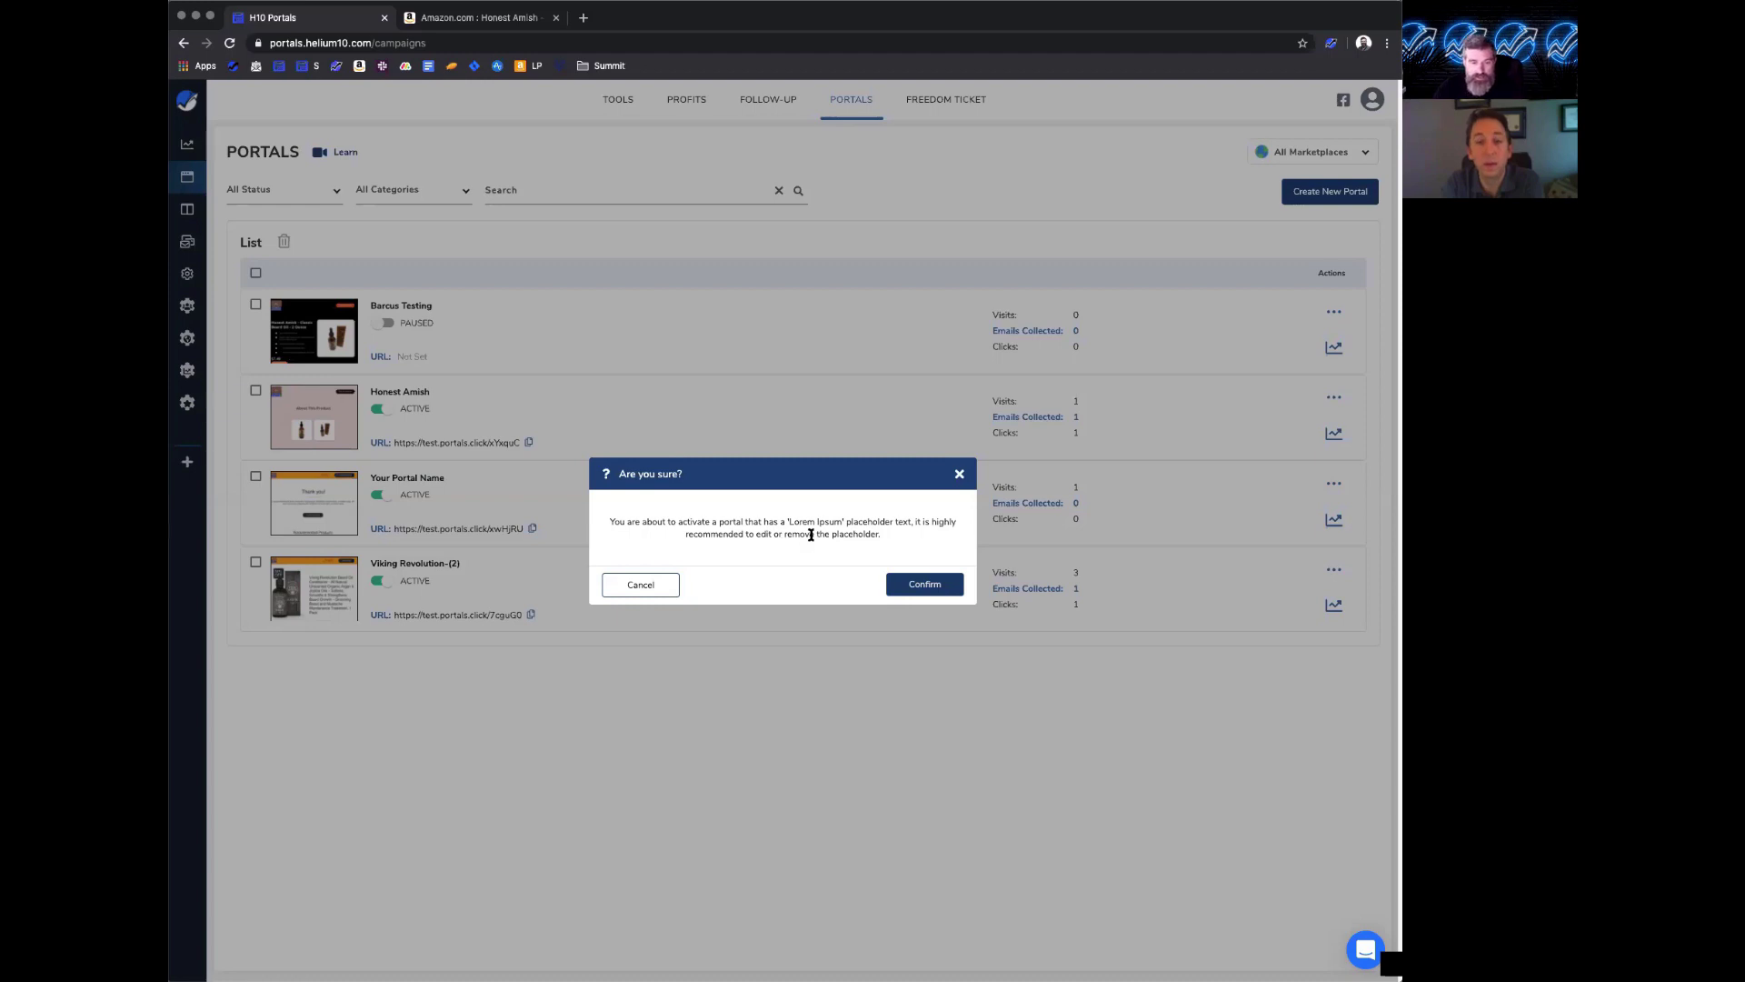
# - Confirm activating Barcus Testing despite its placeholder text, and copy its test.portals.click URL
pyautogui.click(919, 585)
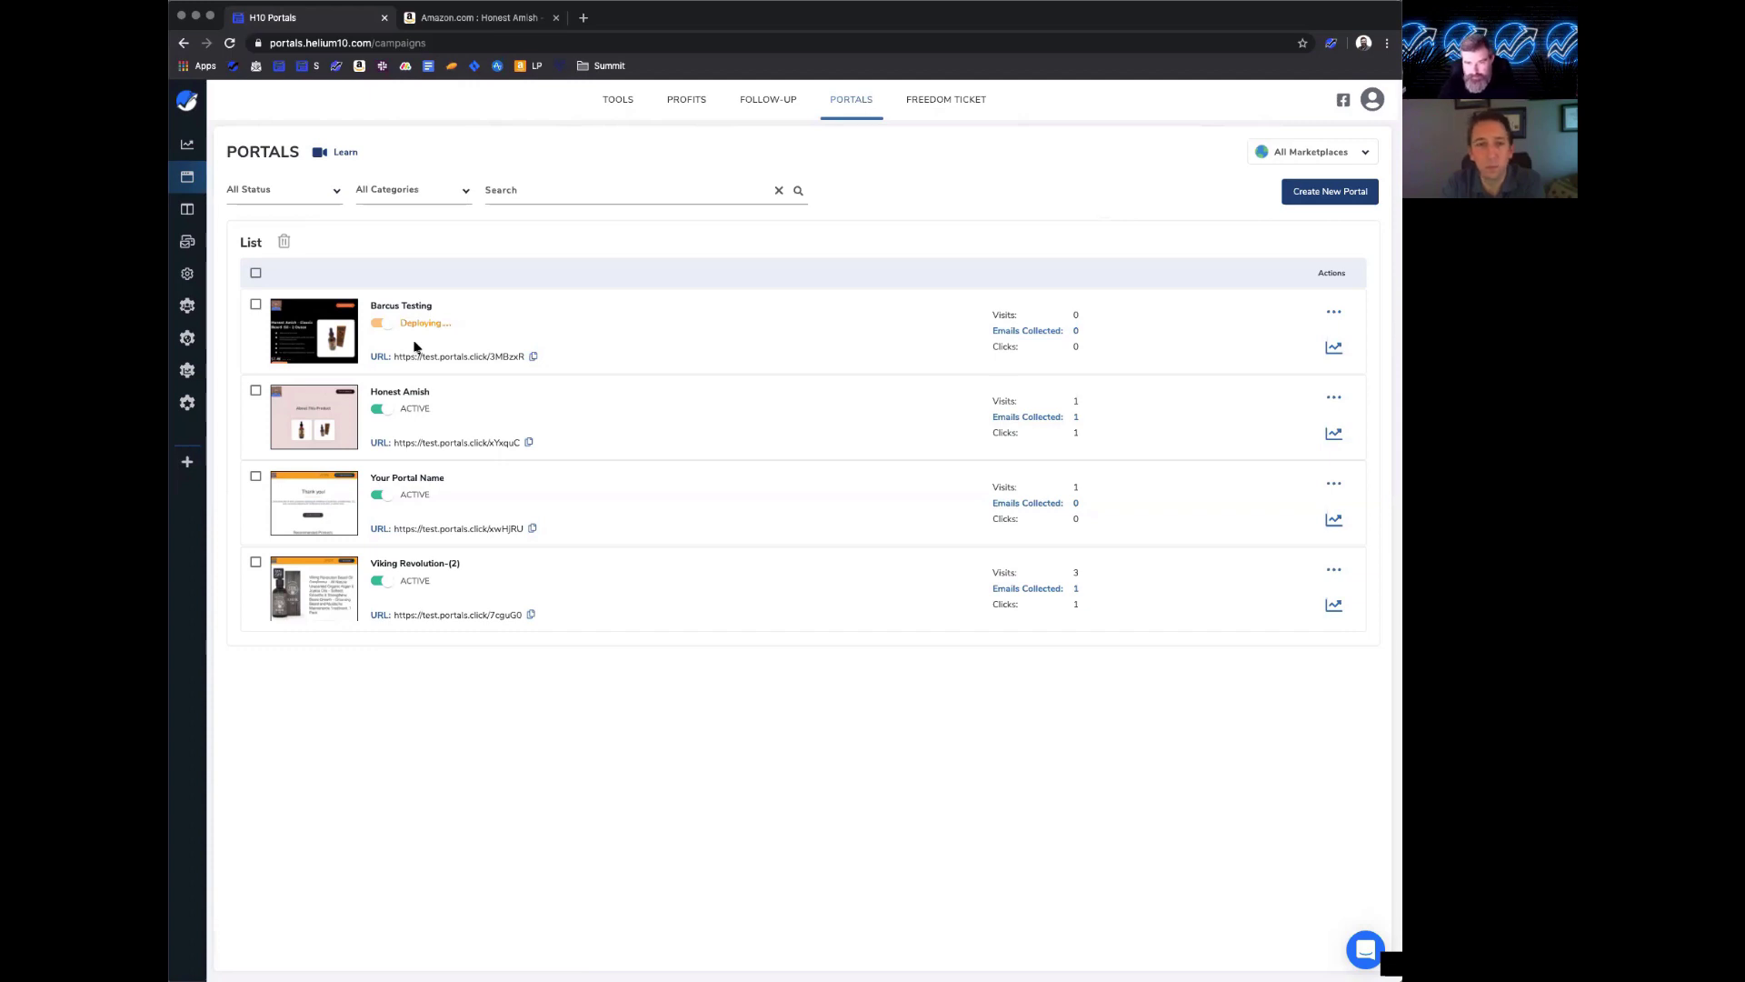
pyautogui.click(533, 358)
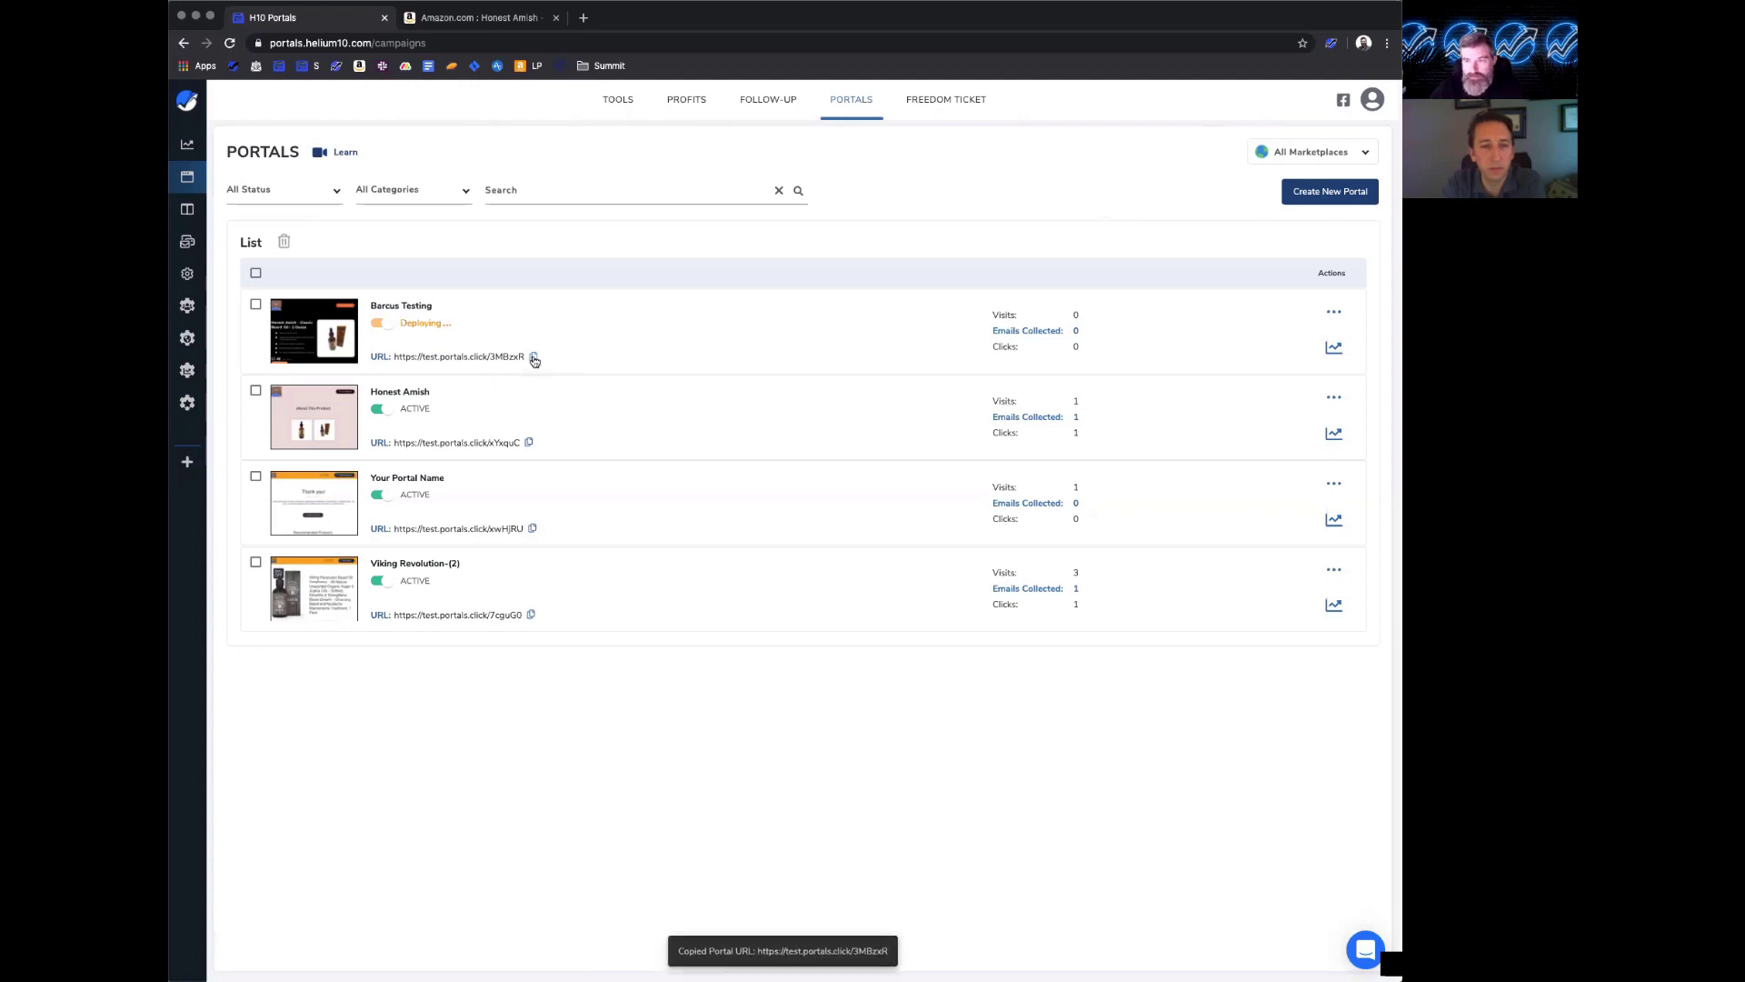
pyautogui.click(1332, 312)
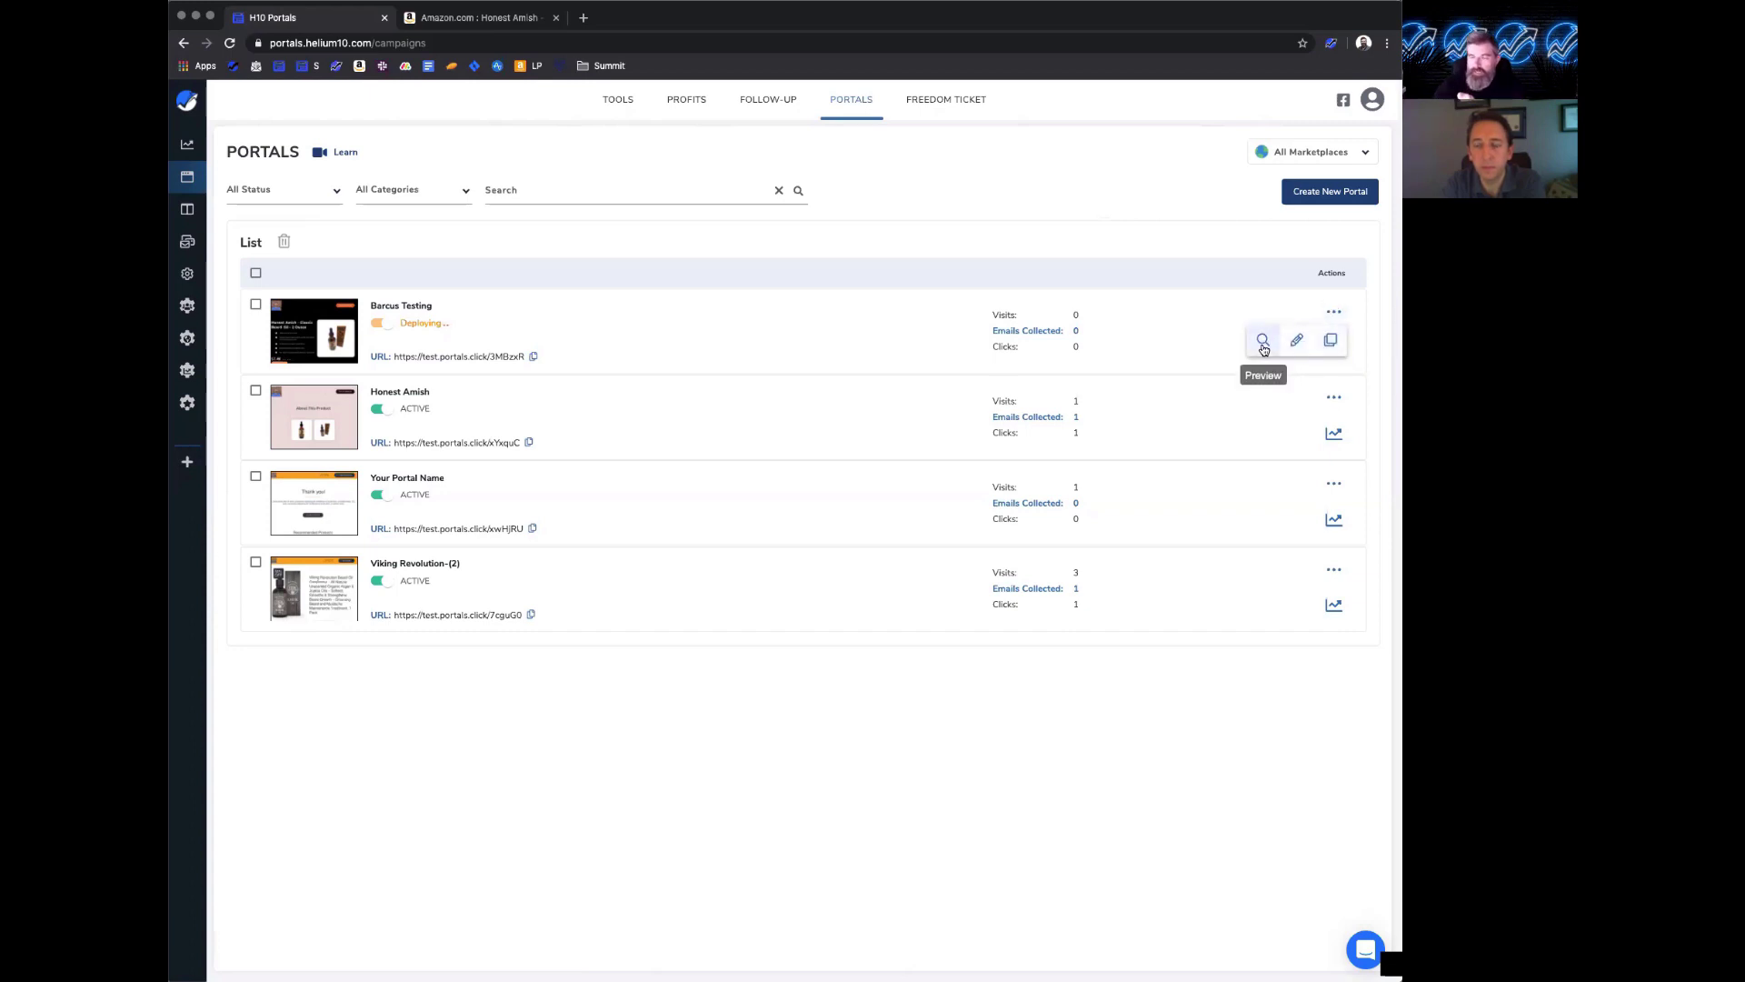
# - Preview the live Barcus Testing page in a new tab, scroll through it, then close it
pyautogui.click(1263, 341)
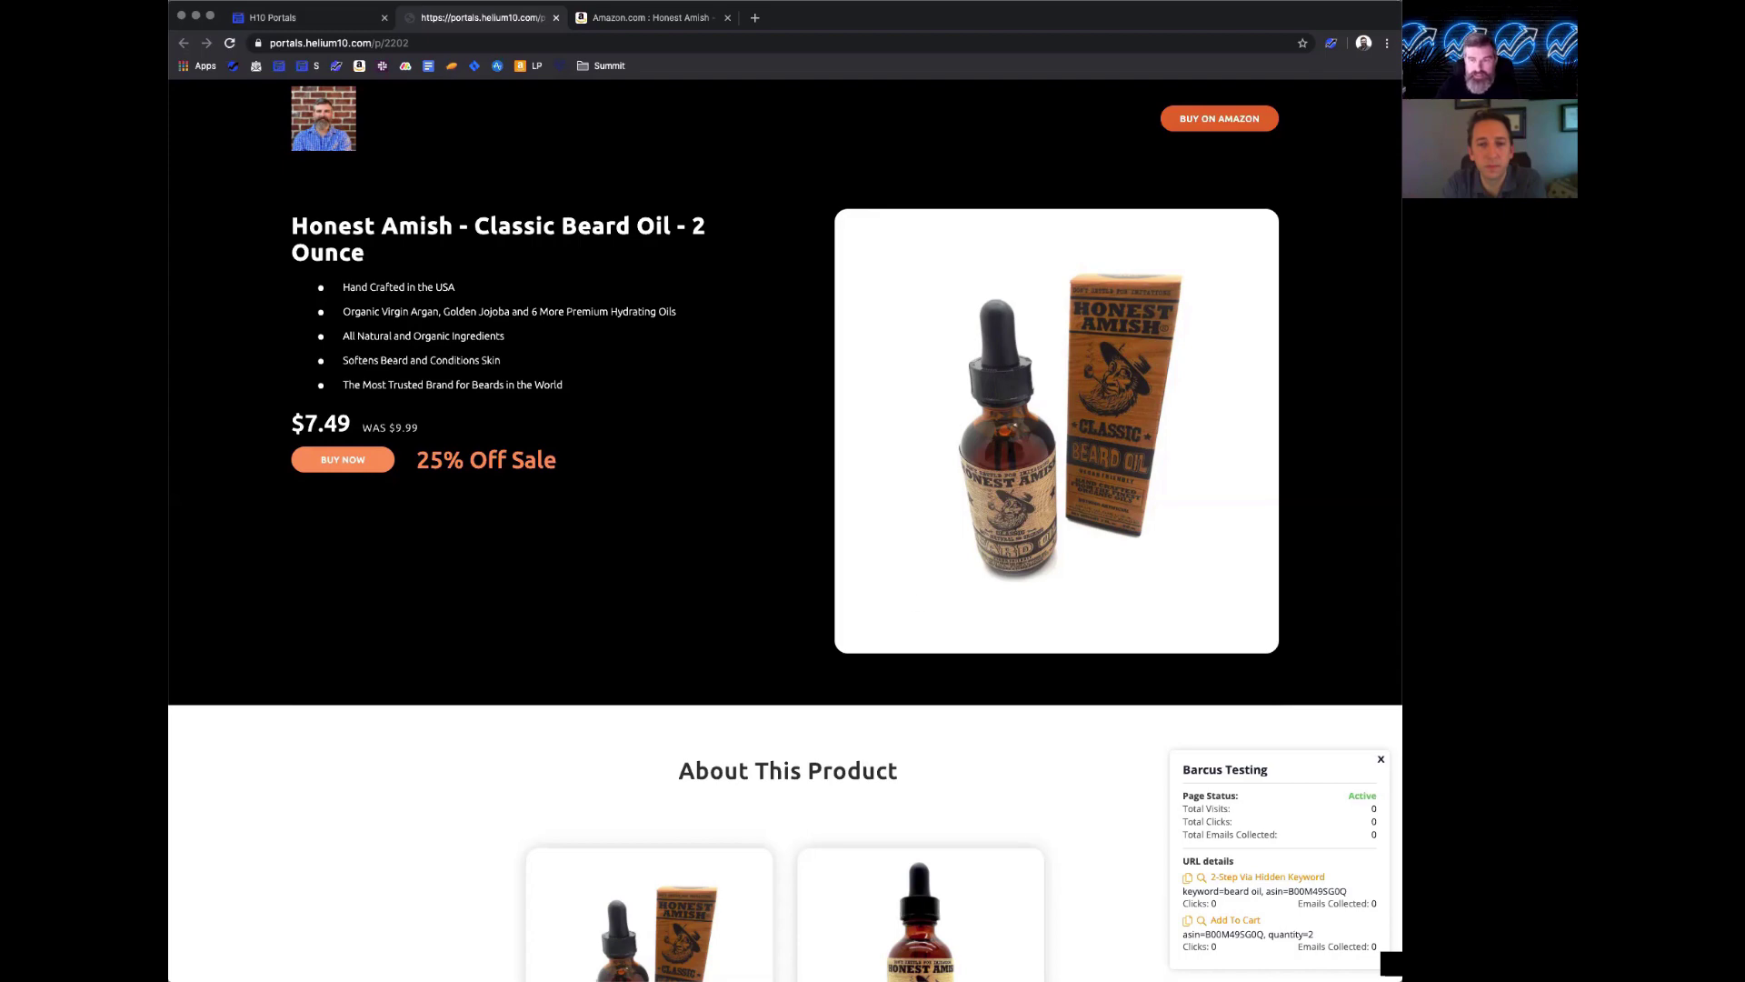
pyautogui.scroll(-20, 713, 607)
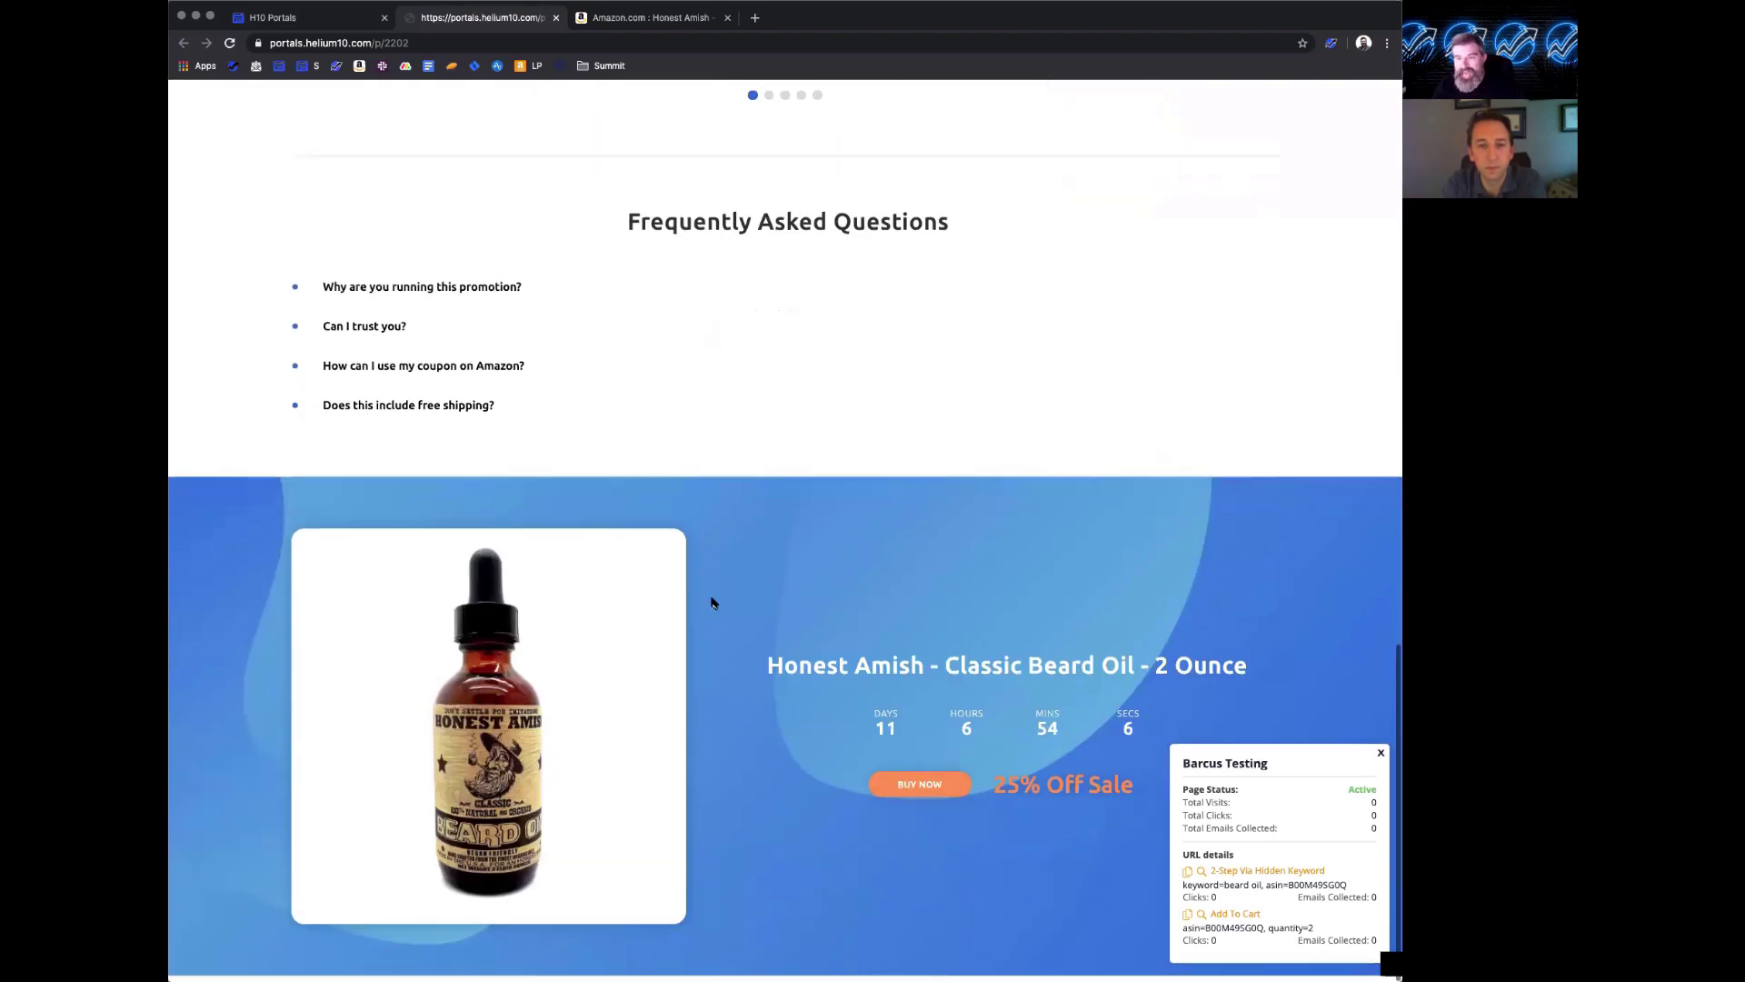
pyautogui.scroll(20, 713, 602)
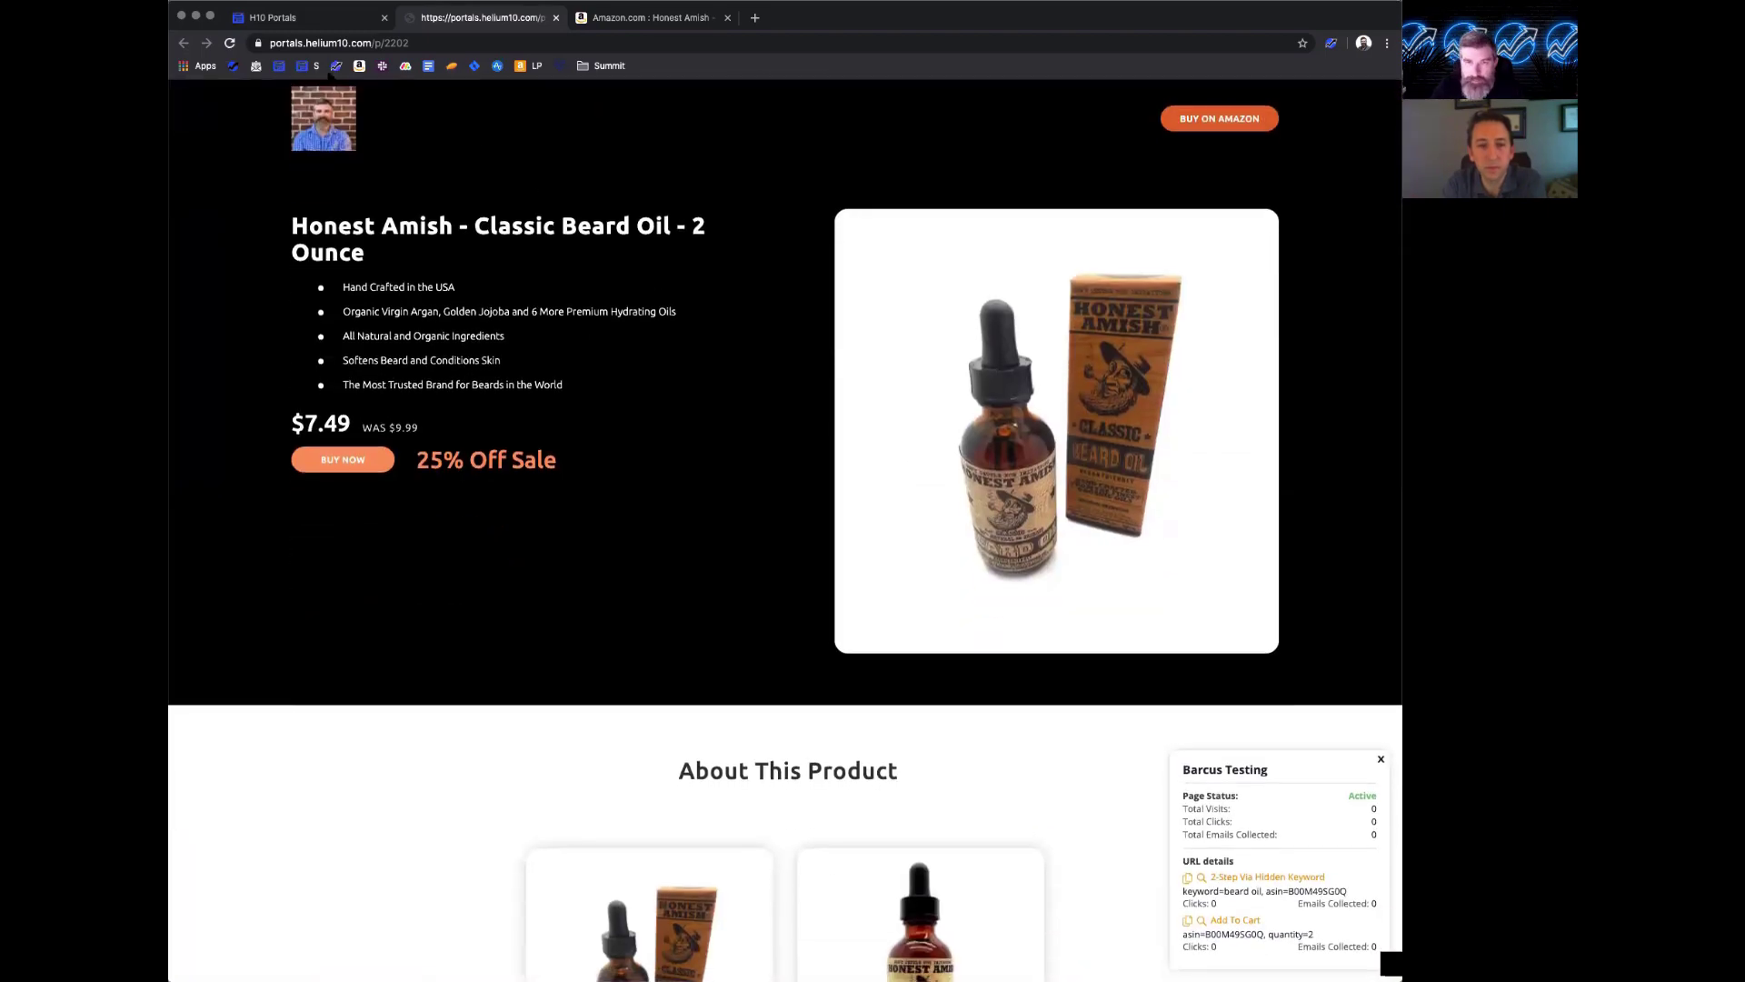
pyautogui.click(556, 17)
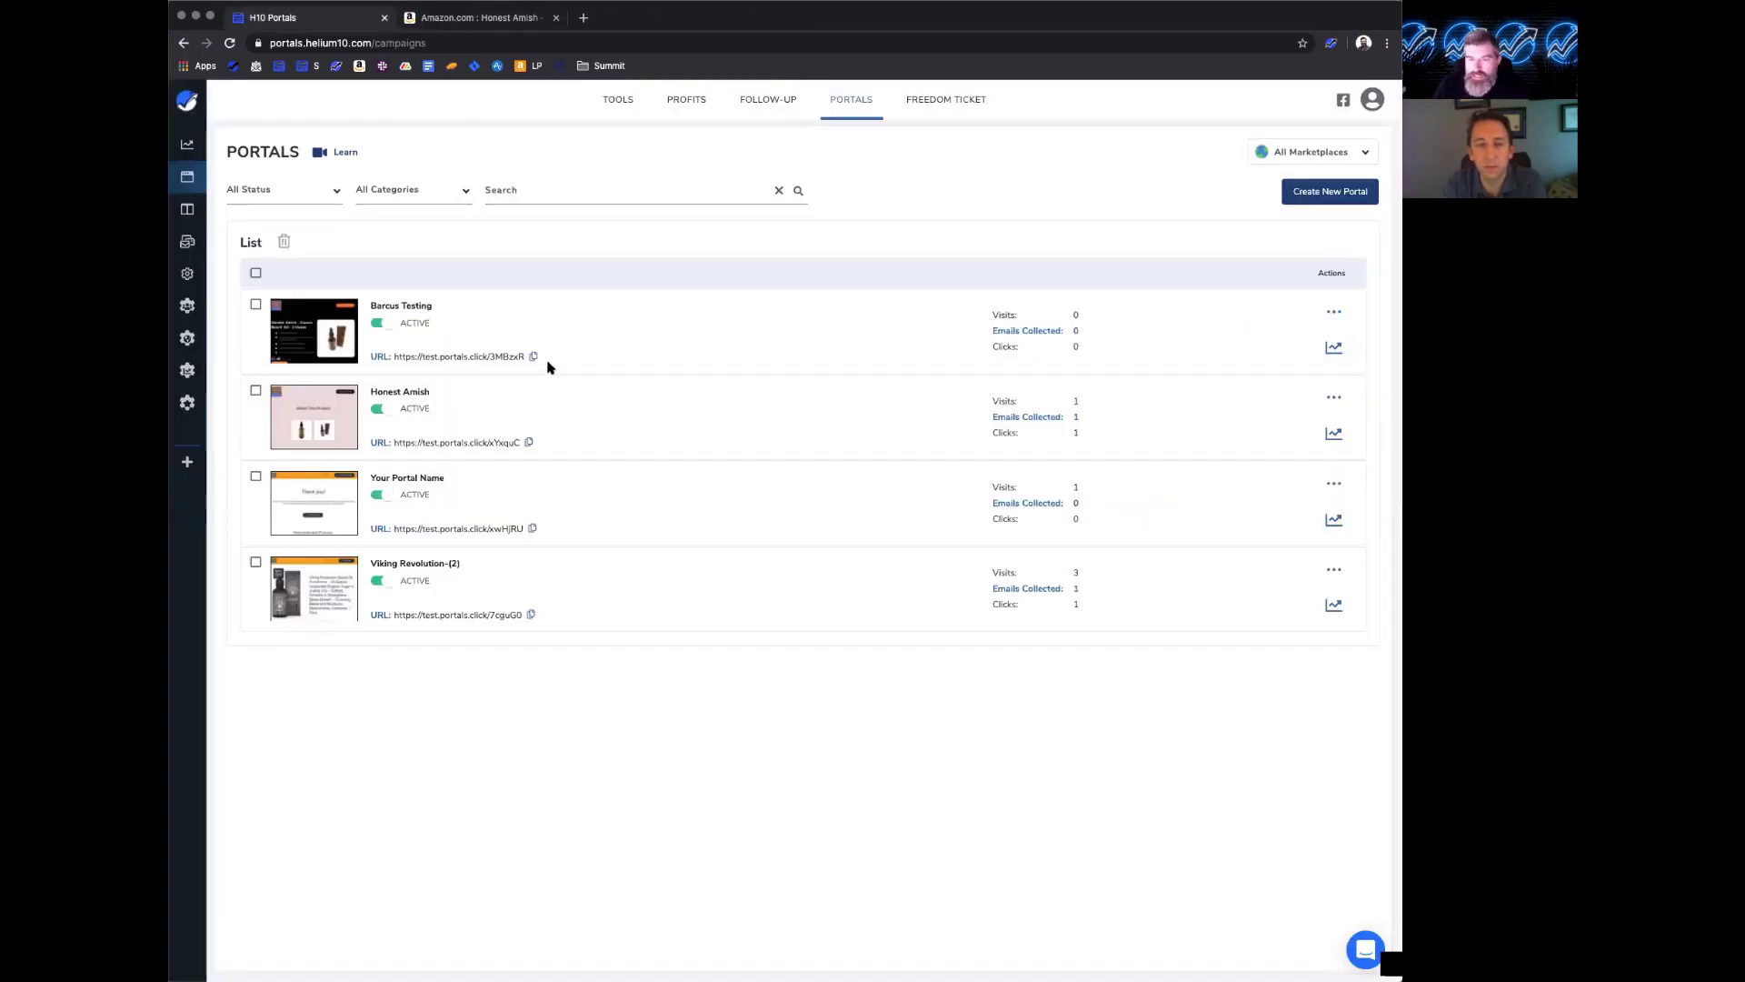
# - Change the Barcus Testing regular price from 9.99 to 12.22, giving a $9.17 sale price, and save
pyautogui.click(1334, 311)
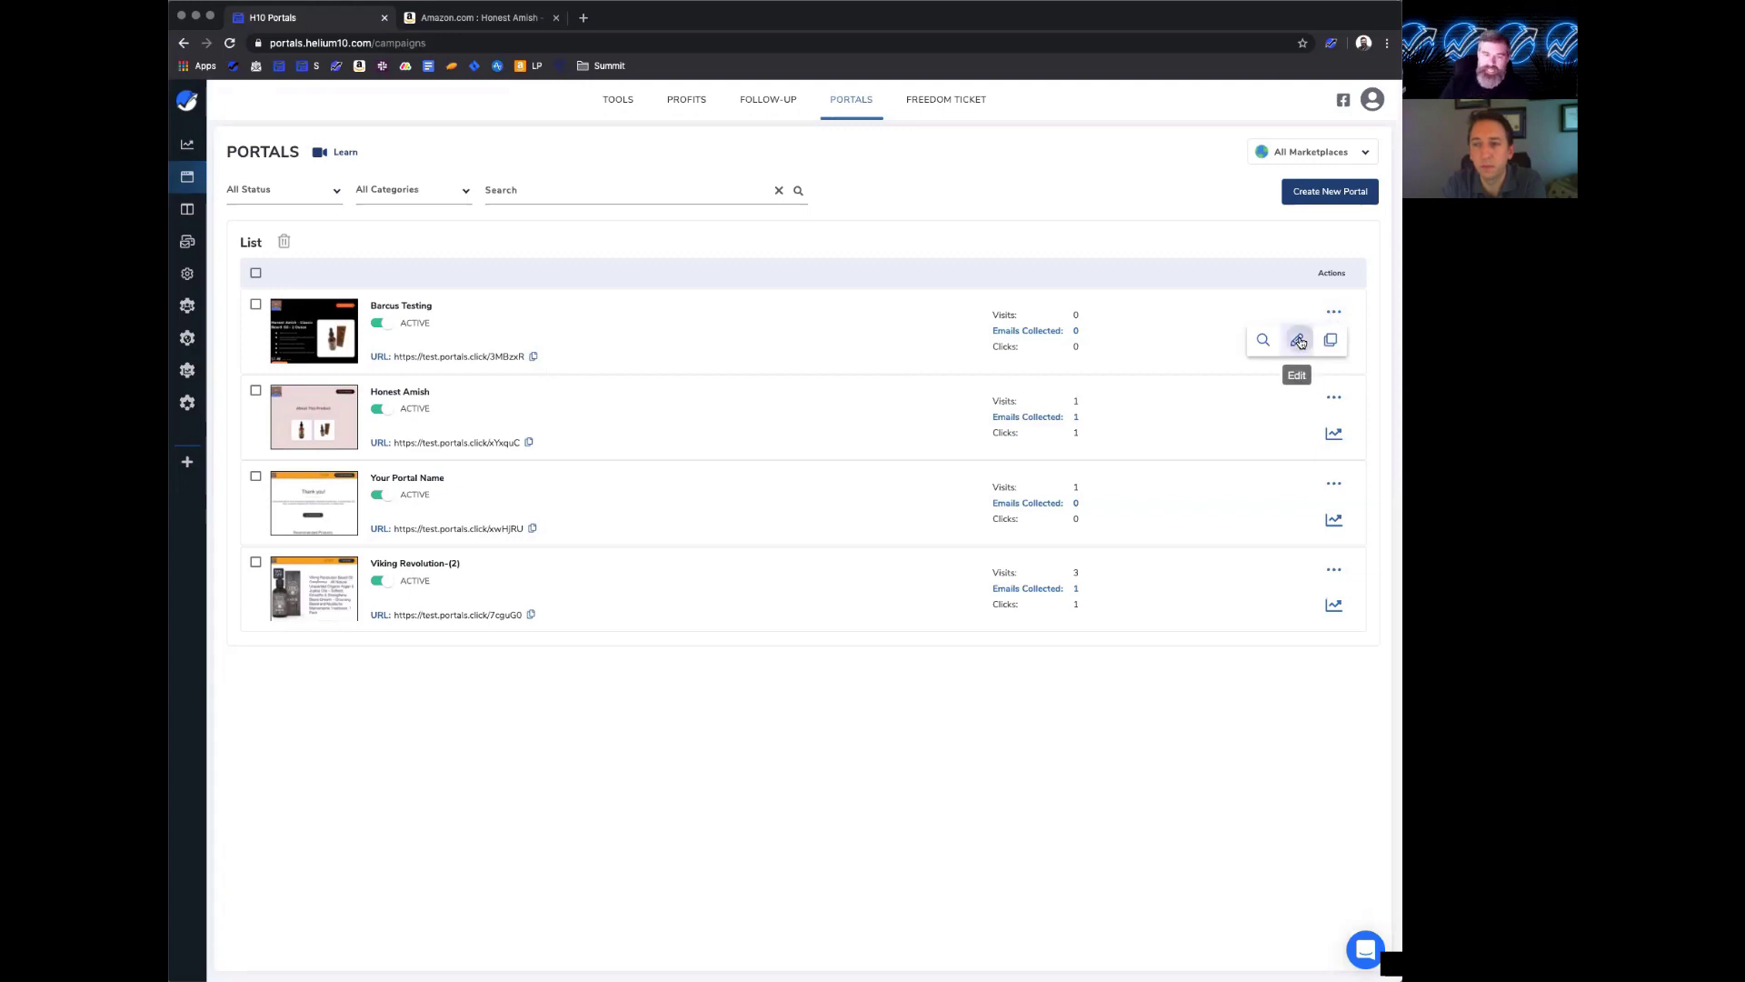
pyautogui.click(1299, 340)
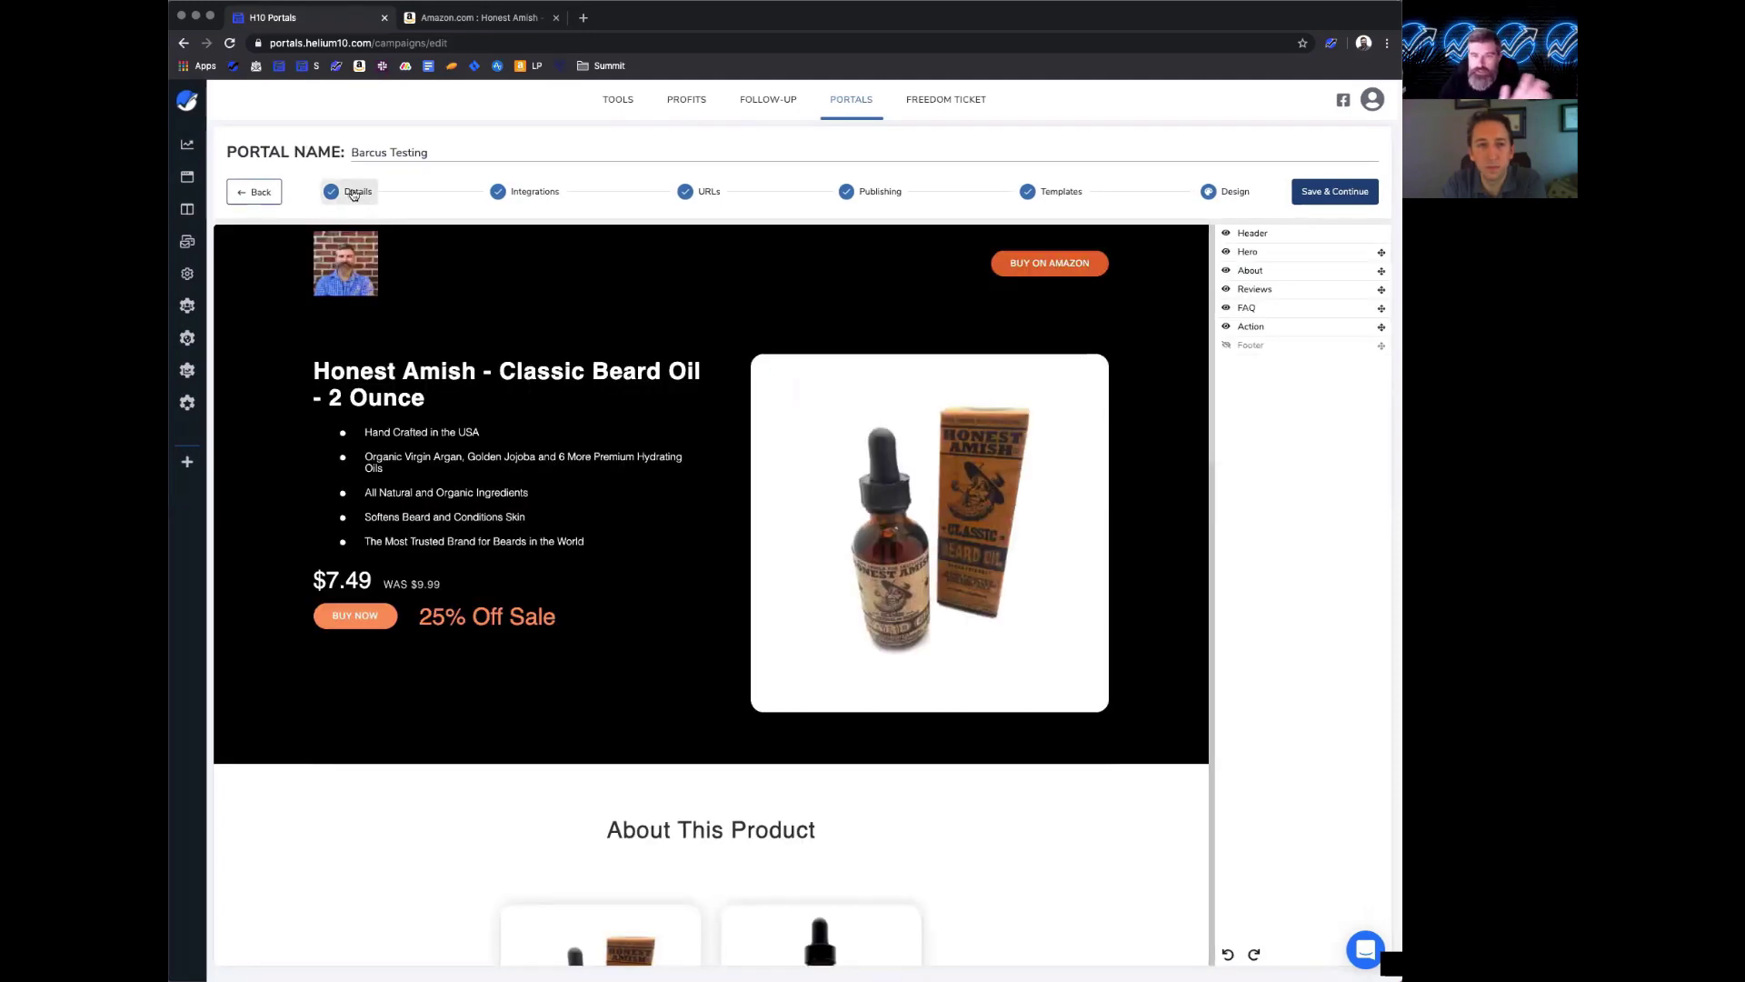
pyautogui.click(354, 192)
pyautogui.click(910, 500)
pyautogui.doubleClick(812, 425)
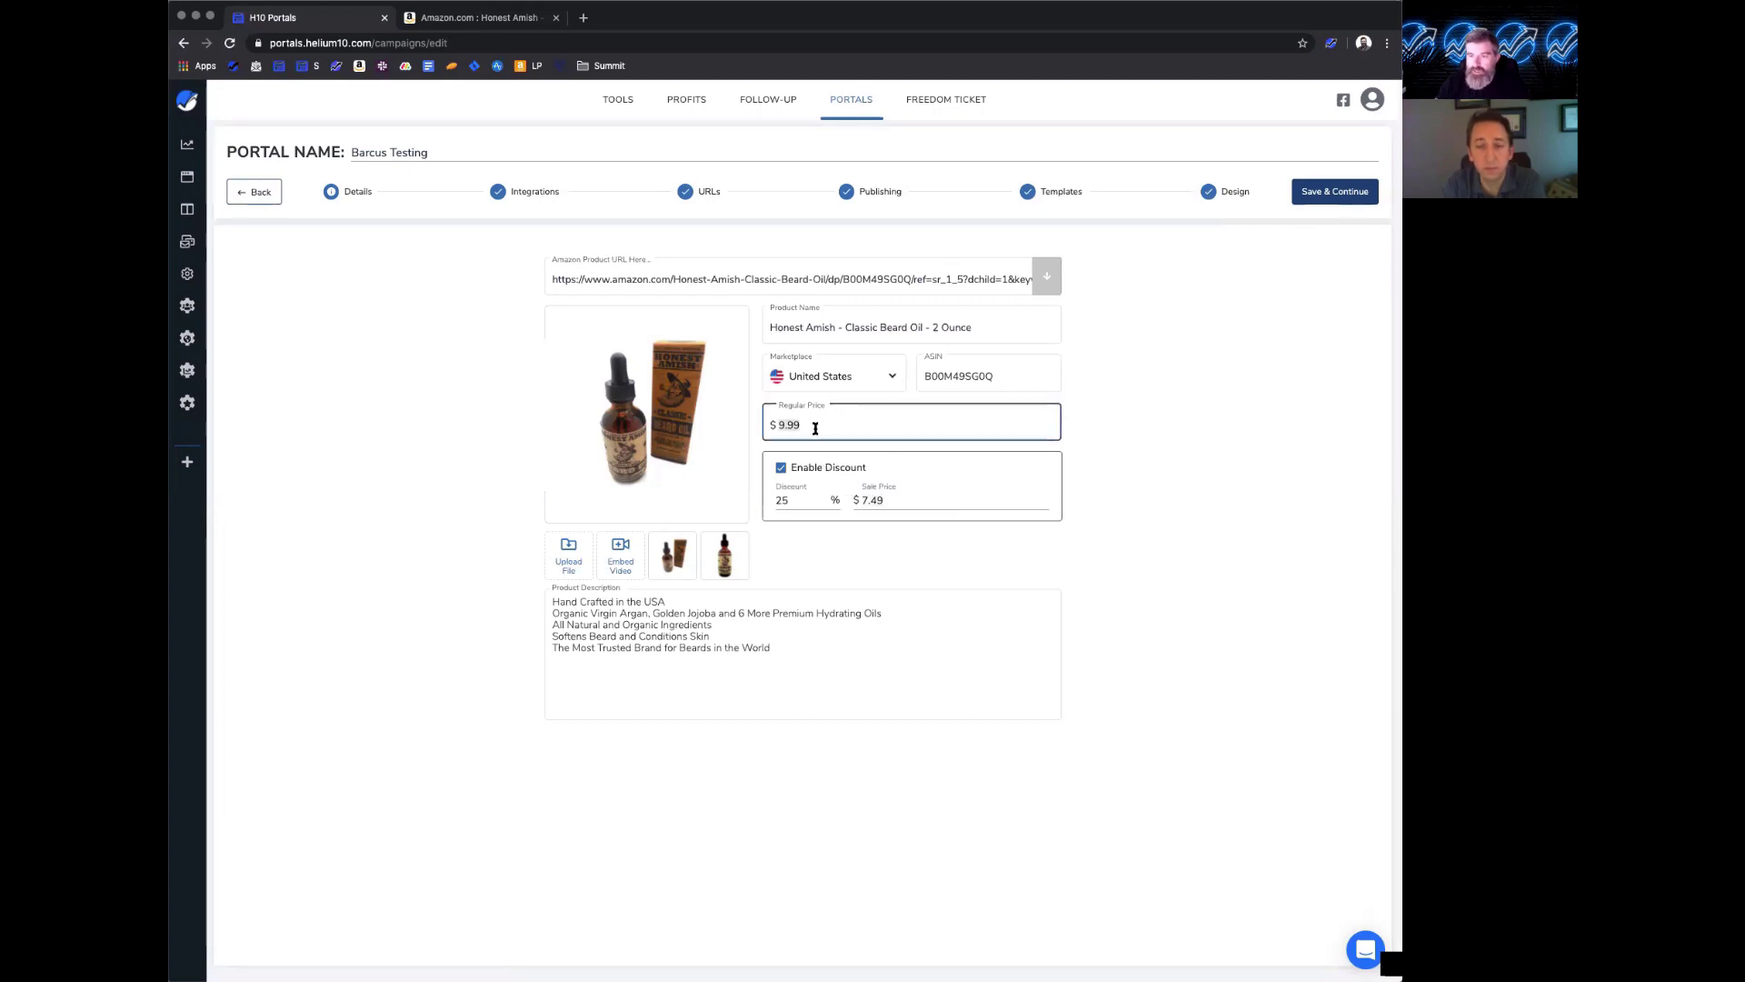
pyautogui.write('12..2')
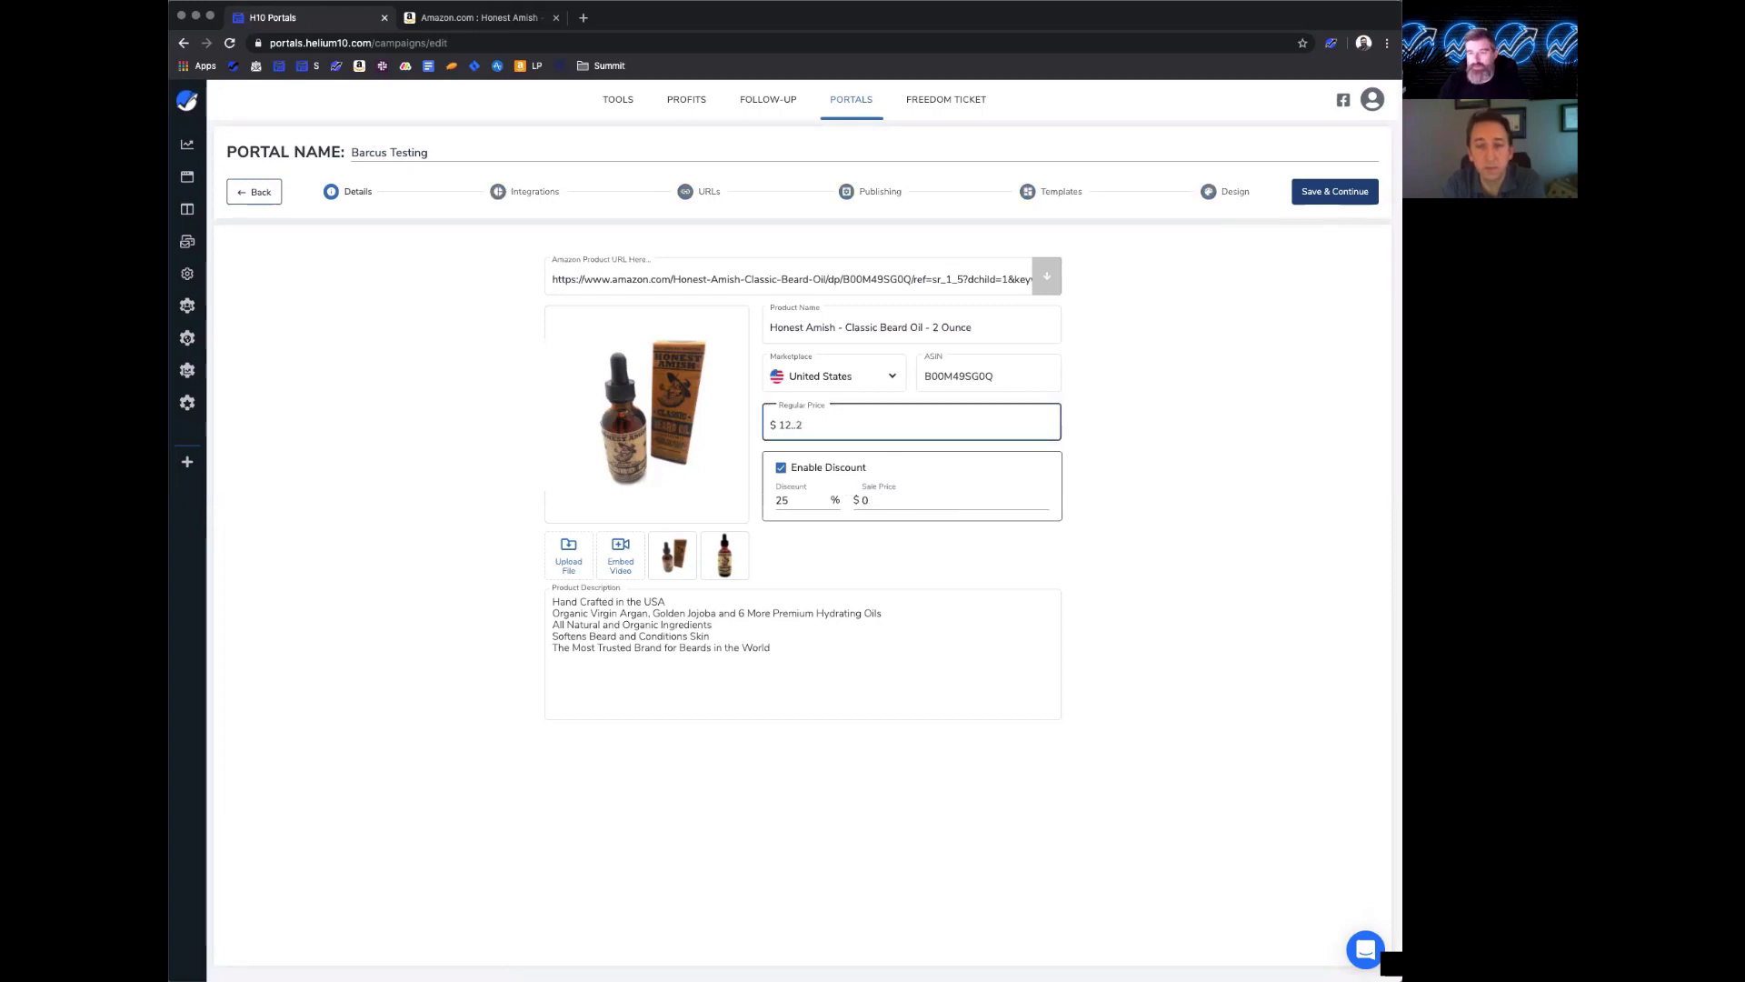
pyautogui.press('BackSpace')
pyautogui.press('BackSpace')
pyautogui.press('BackSpace')
pyautogui.write('.22')
pyautogui.click(1320, 196)
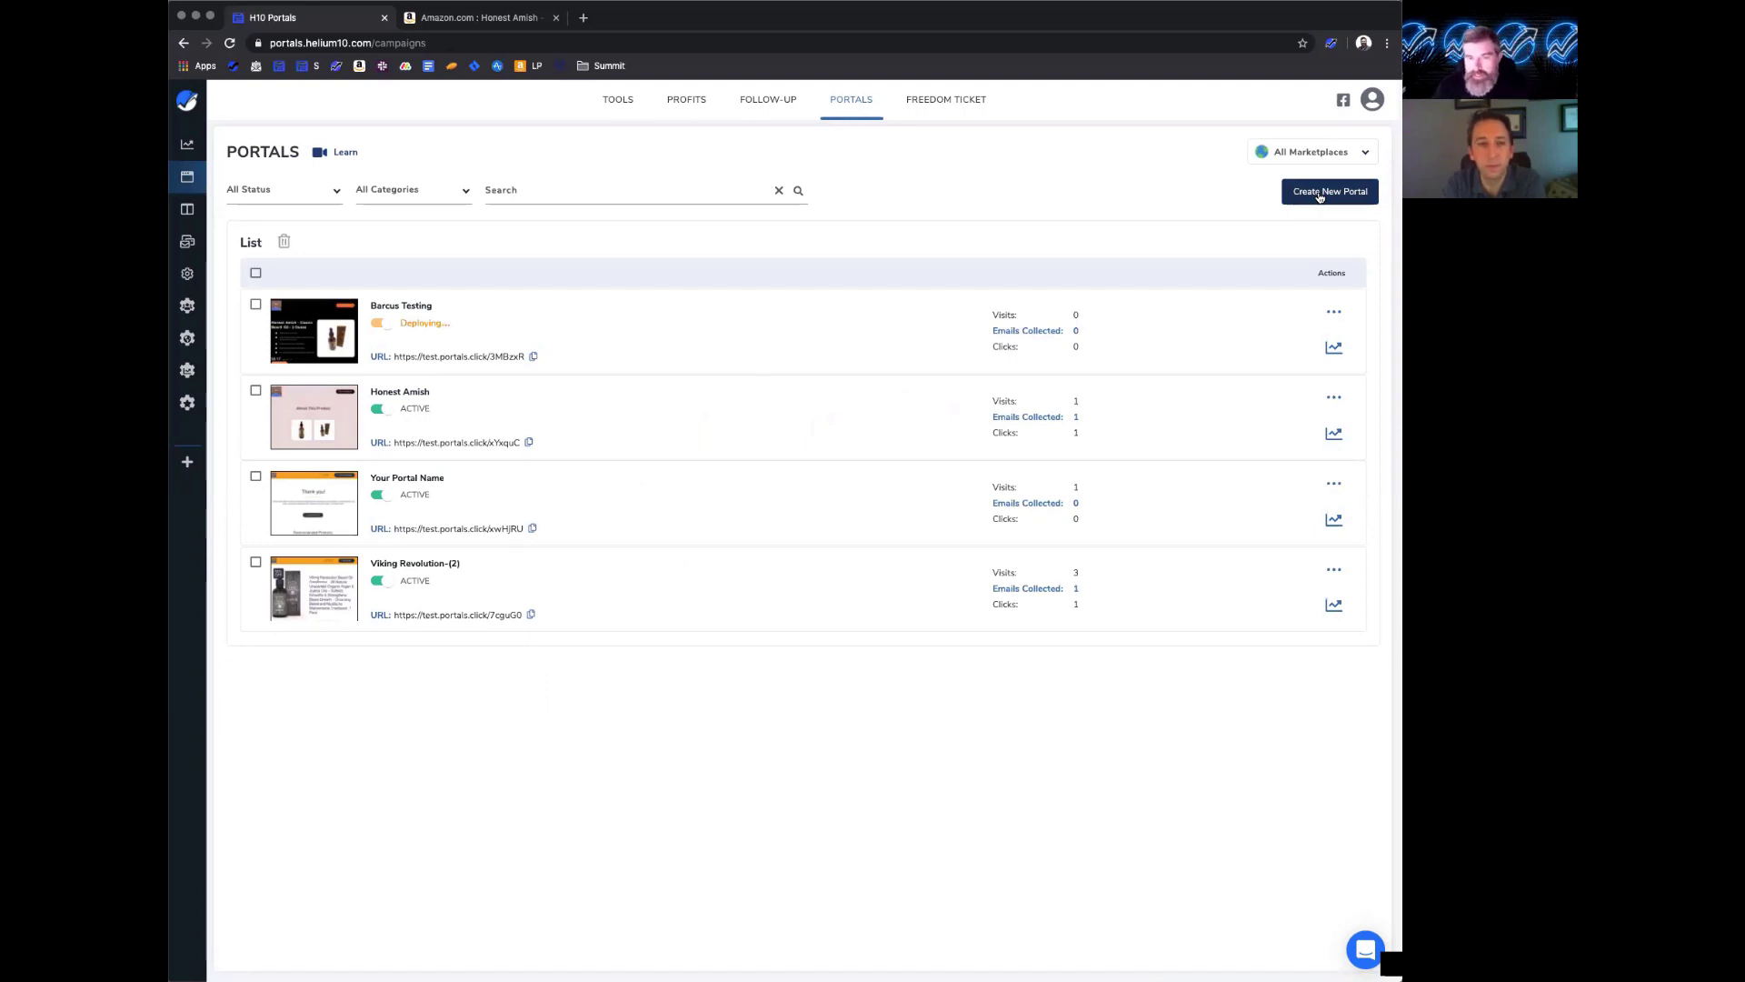
# - Open Barcus Testing's stats page and scroll down to the device, country and city charts
pyautogui.click(1332, 351)
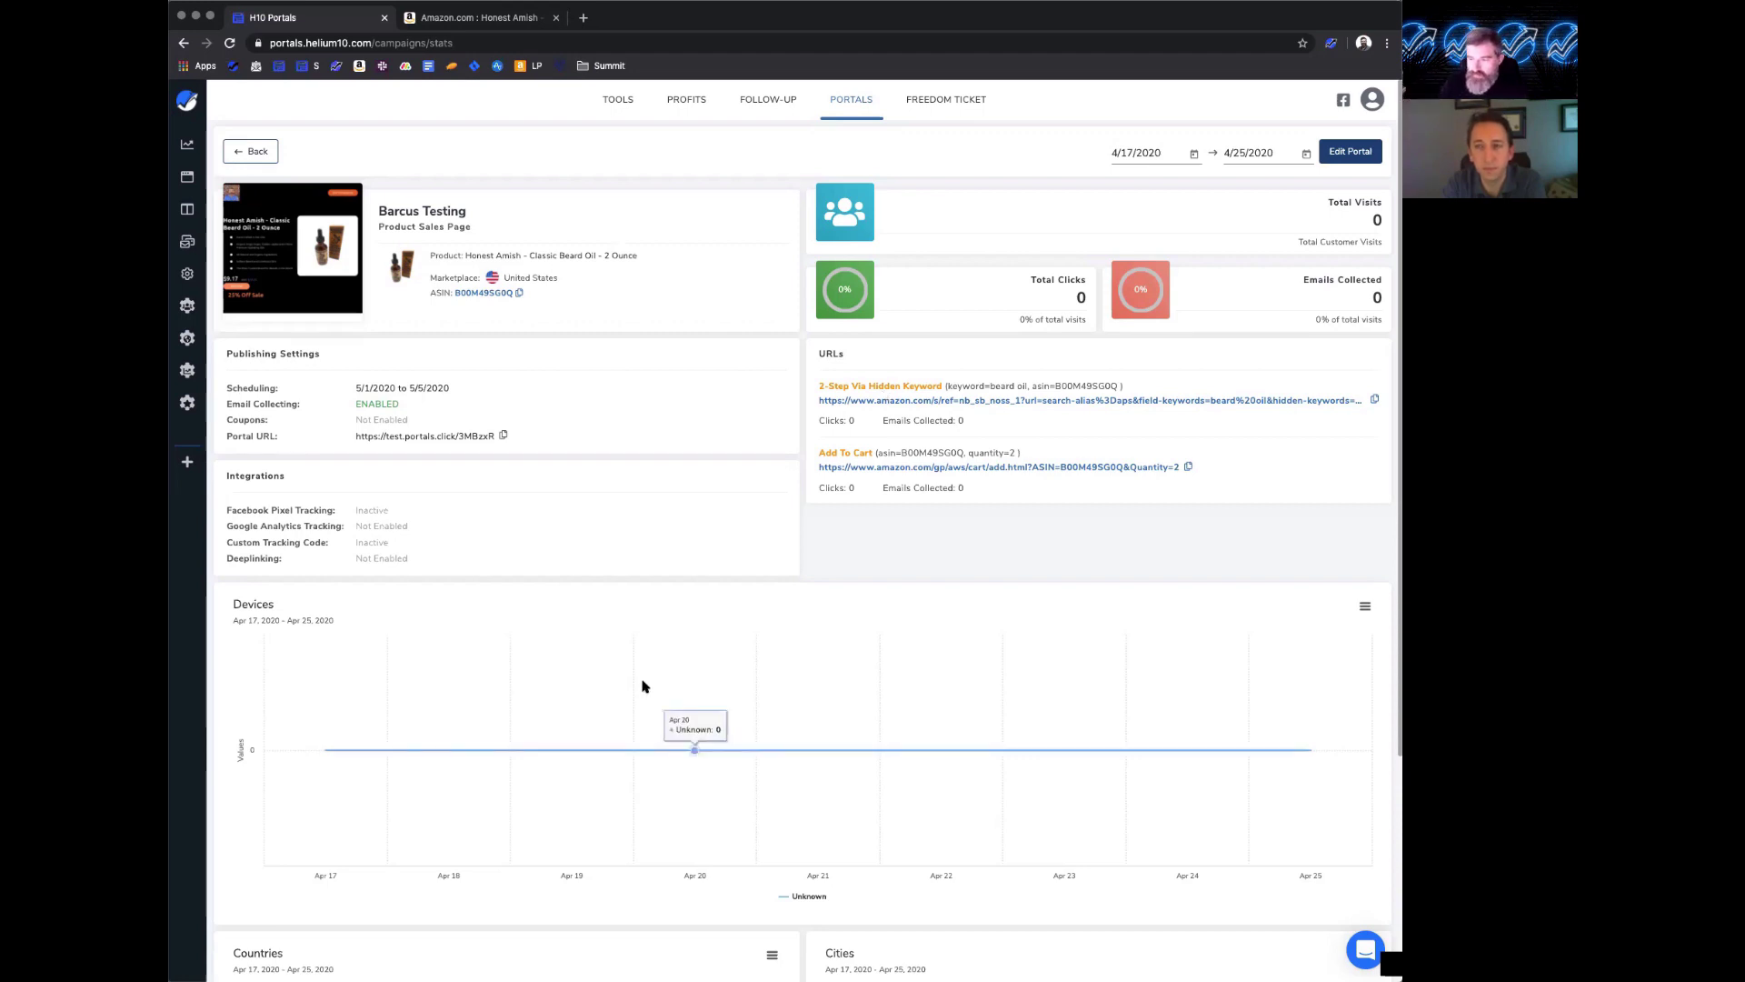
pyautogui.scroll(-3, 642, 686)
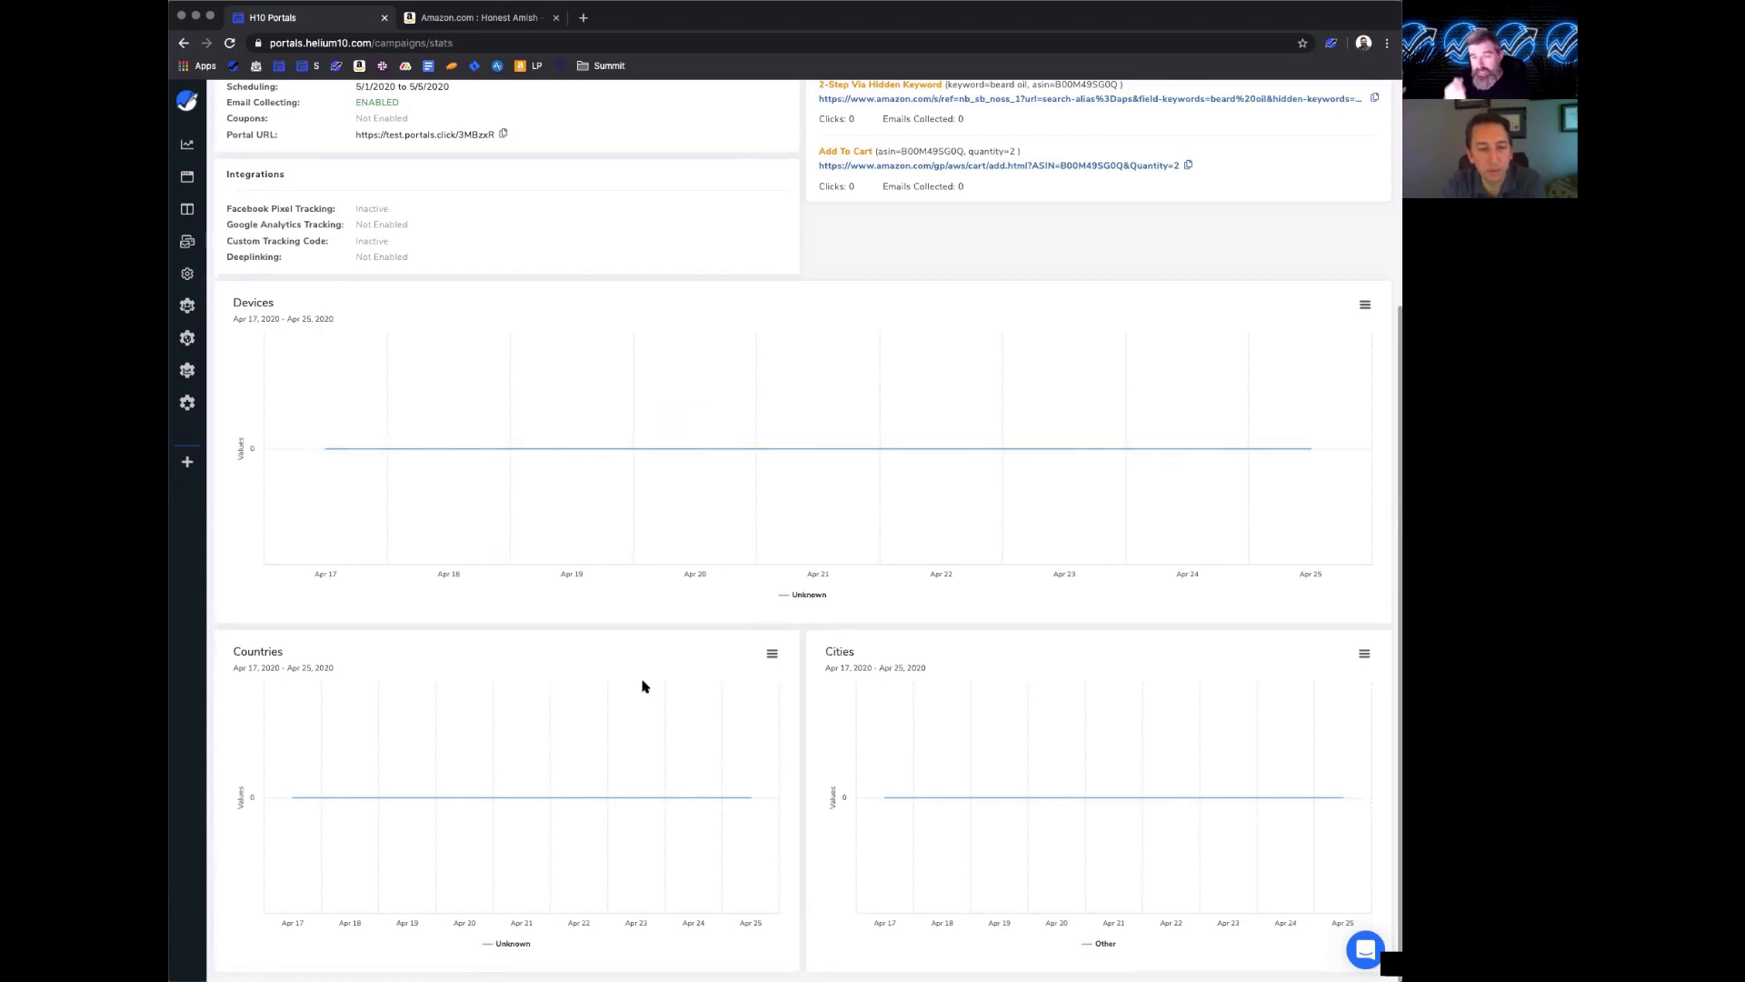
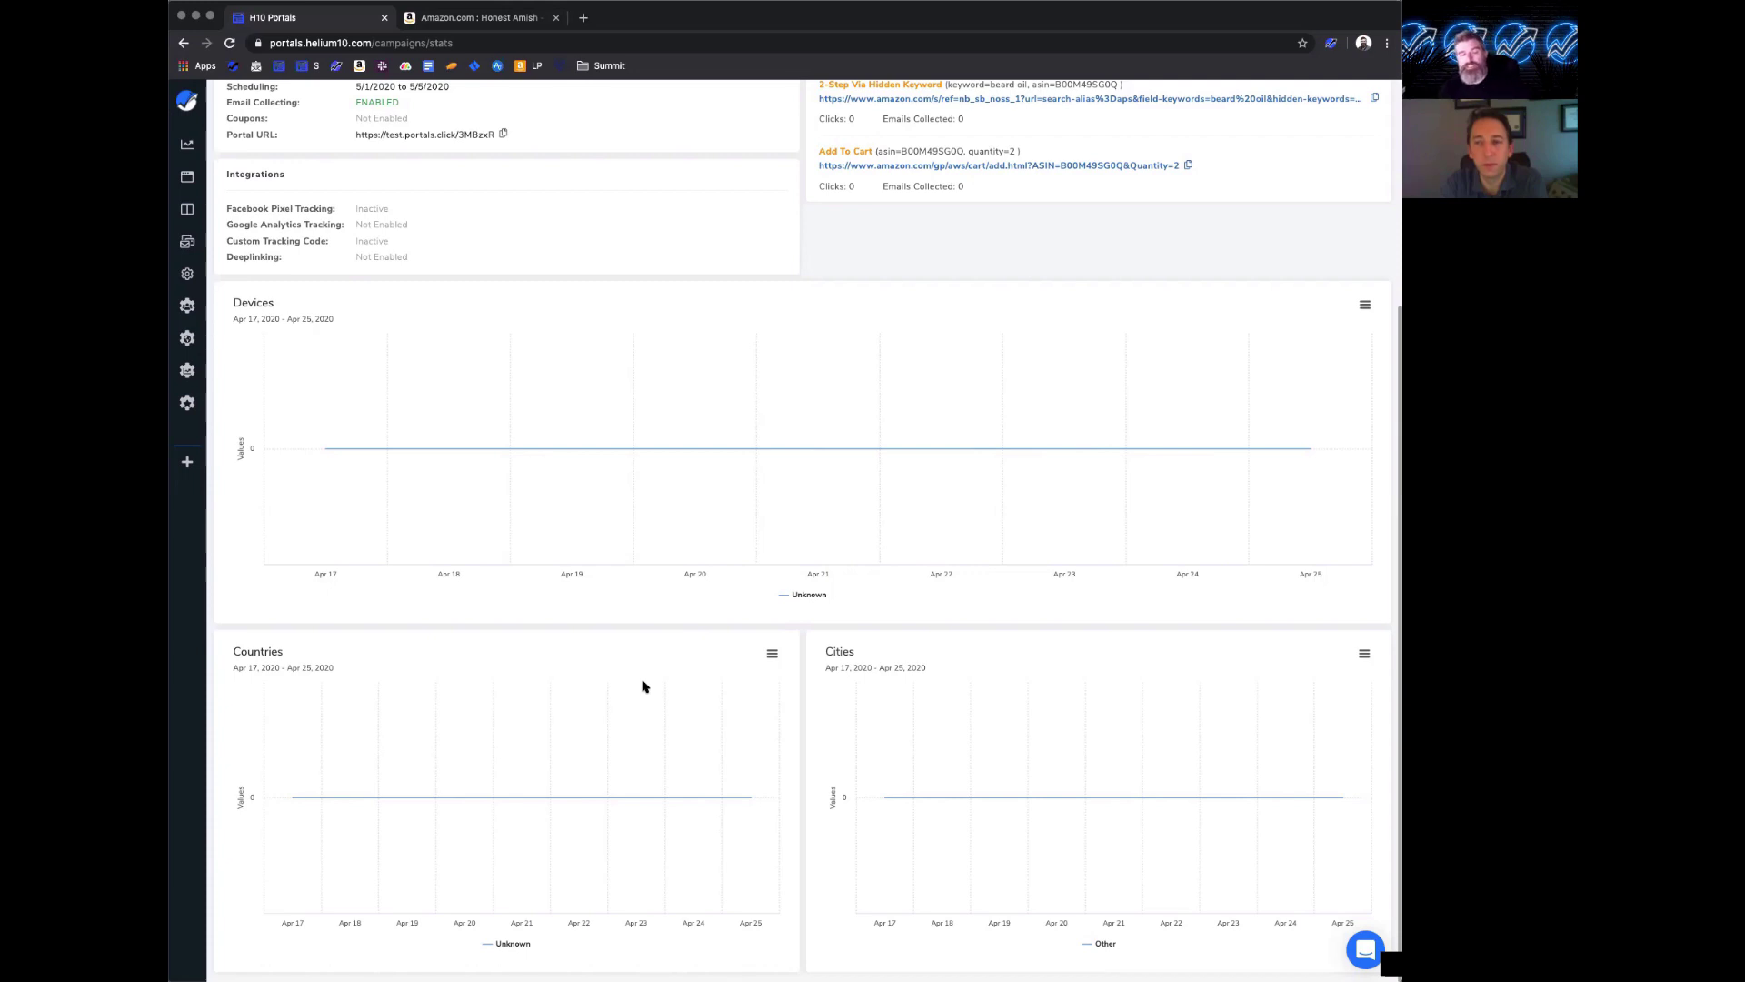
# - Leave the Barcus Testing stats and go back to the list of four portals
pyautogui.scroll(5, 591, 615)
pyautogui.click(254, 154)
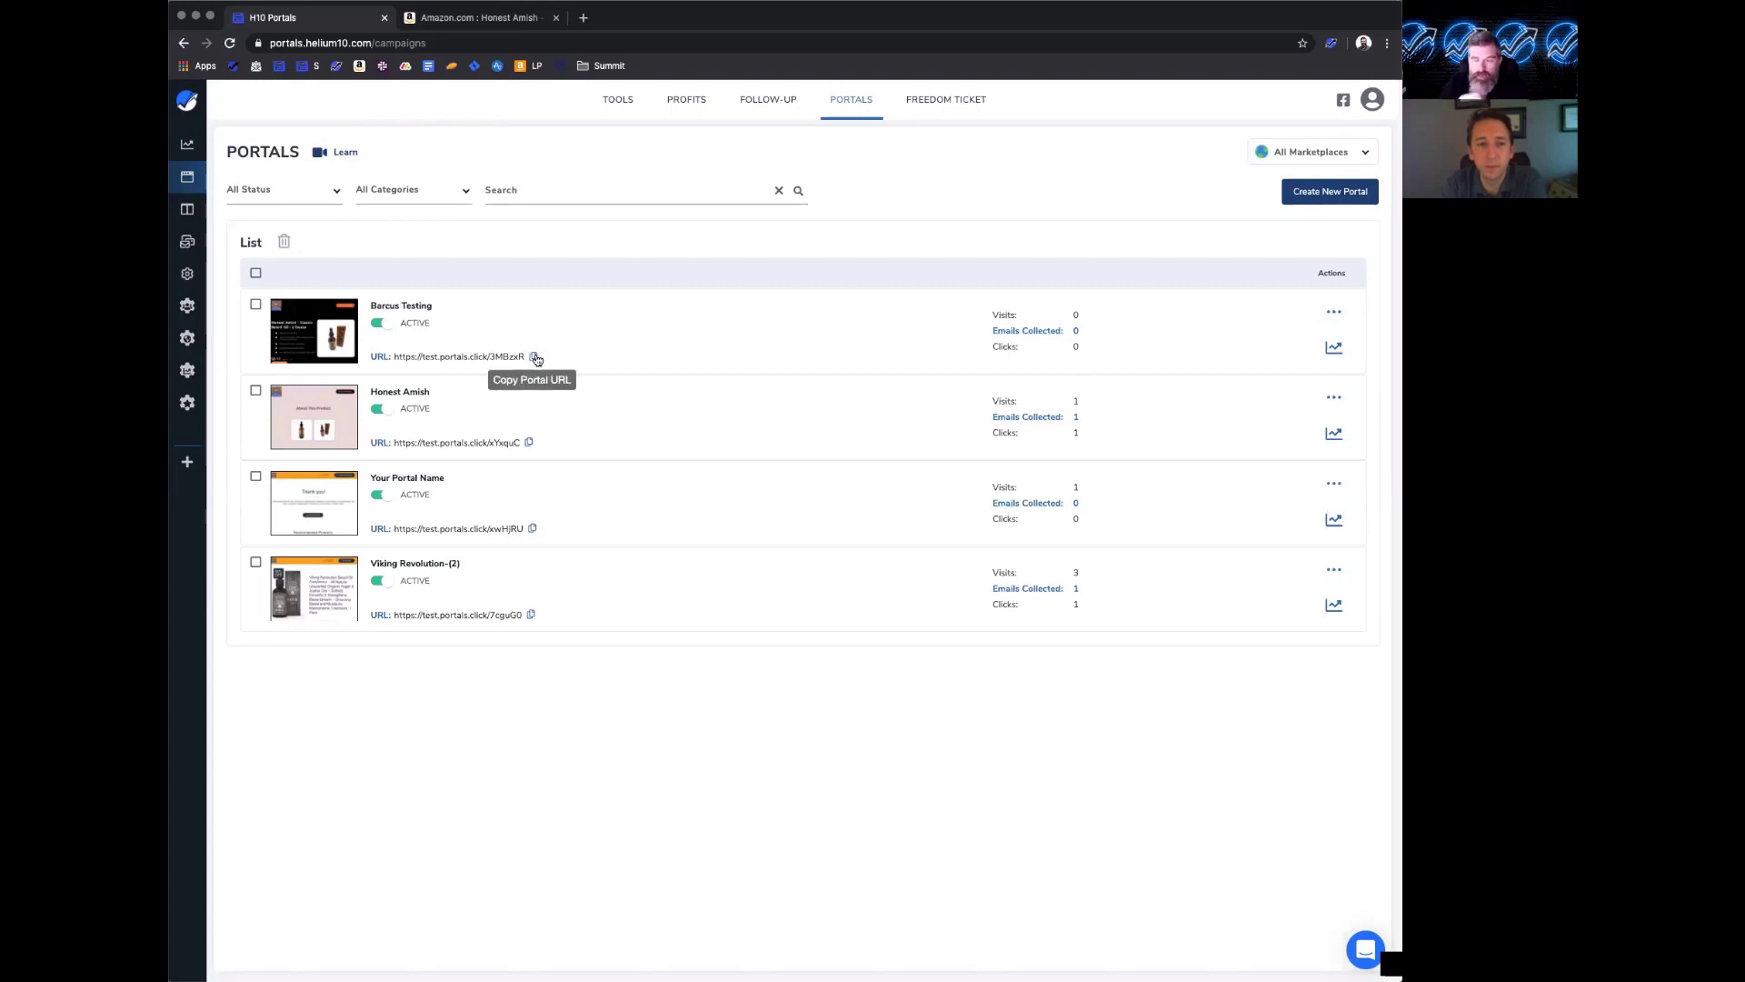
# - Open the Templates gallery of premade Ocean, Modern, Minimal, Fancy and Classic designs
pyautogui.moveTo(203, 230)
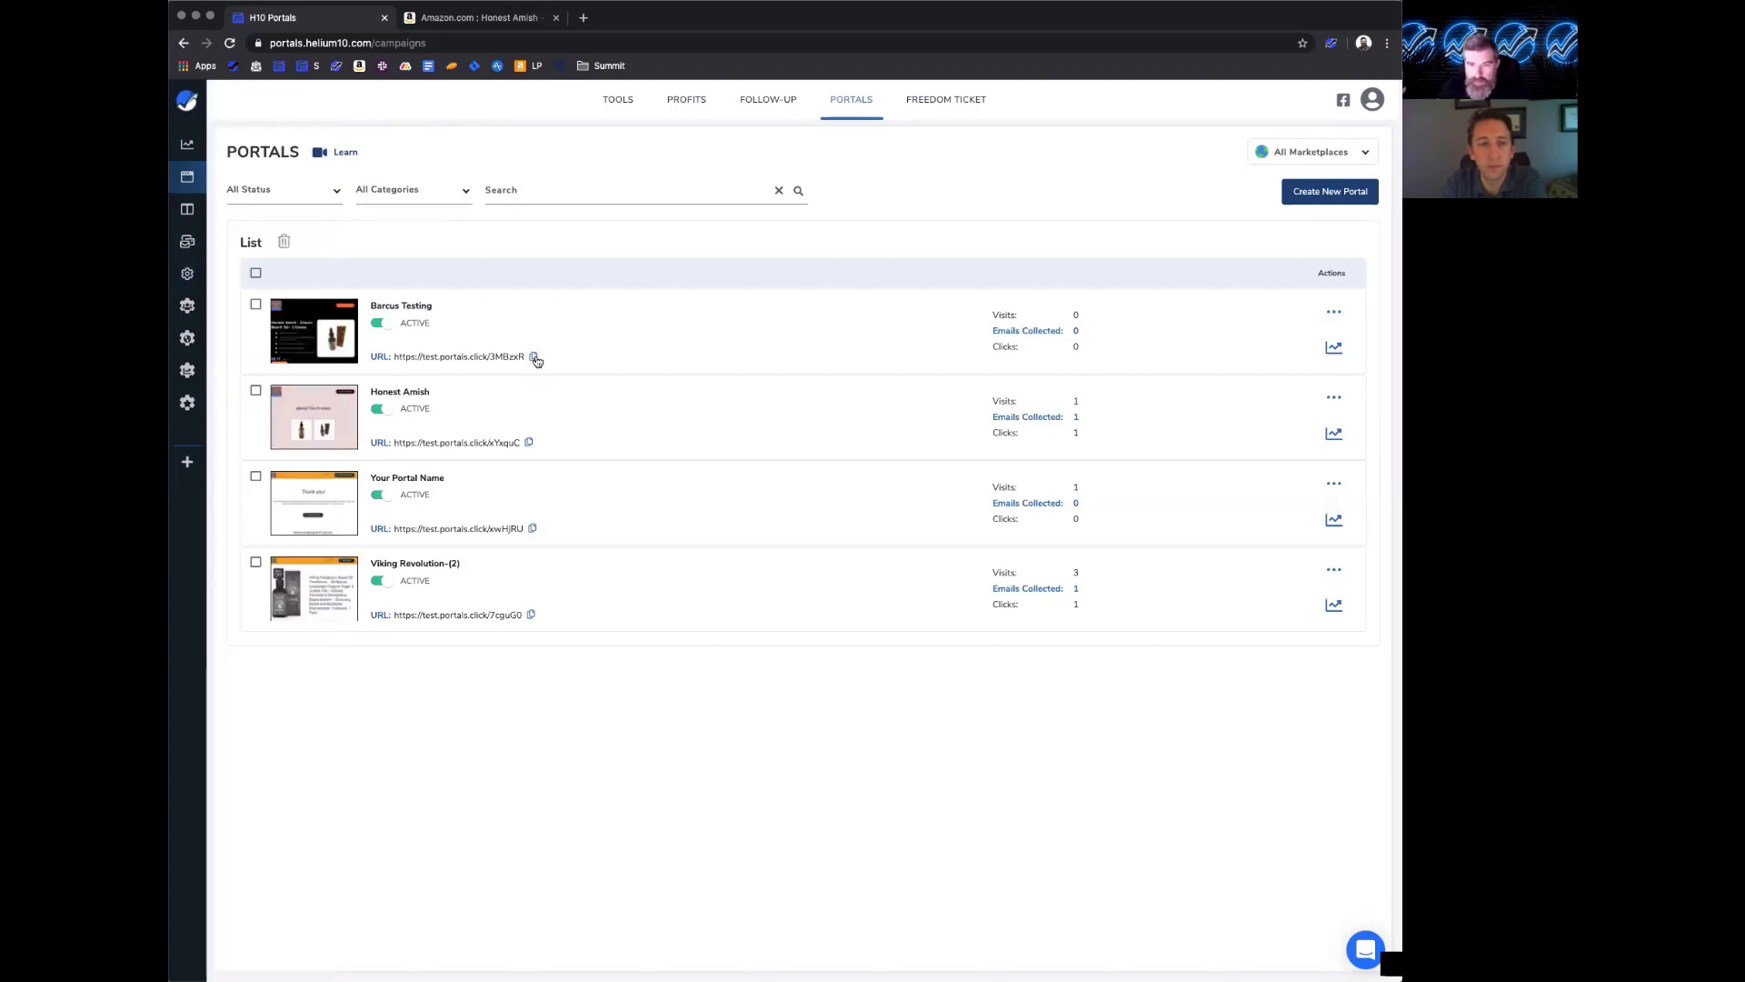
pyautogui.click(200, 214)
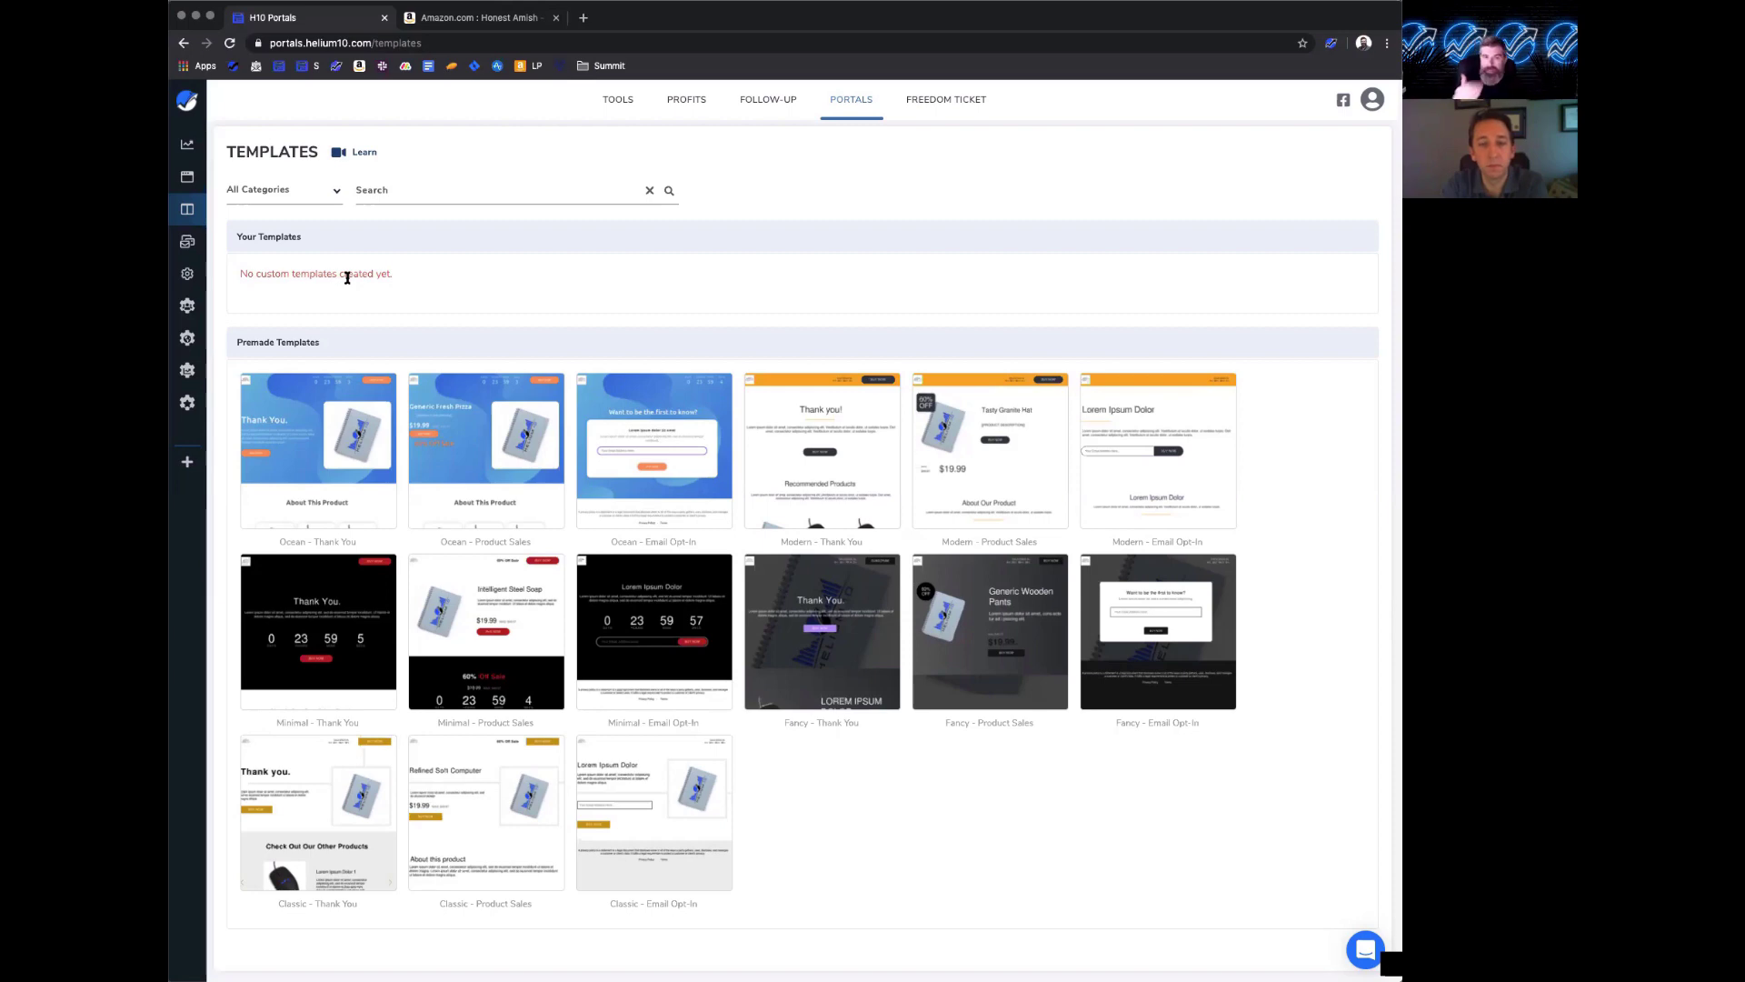
# - Open Customer Information to see the two collected customers and their portals
pyautogui.click(184, 244)
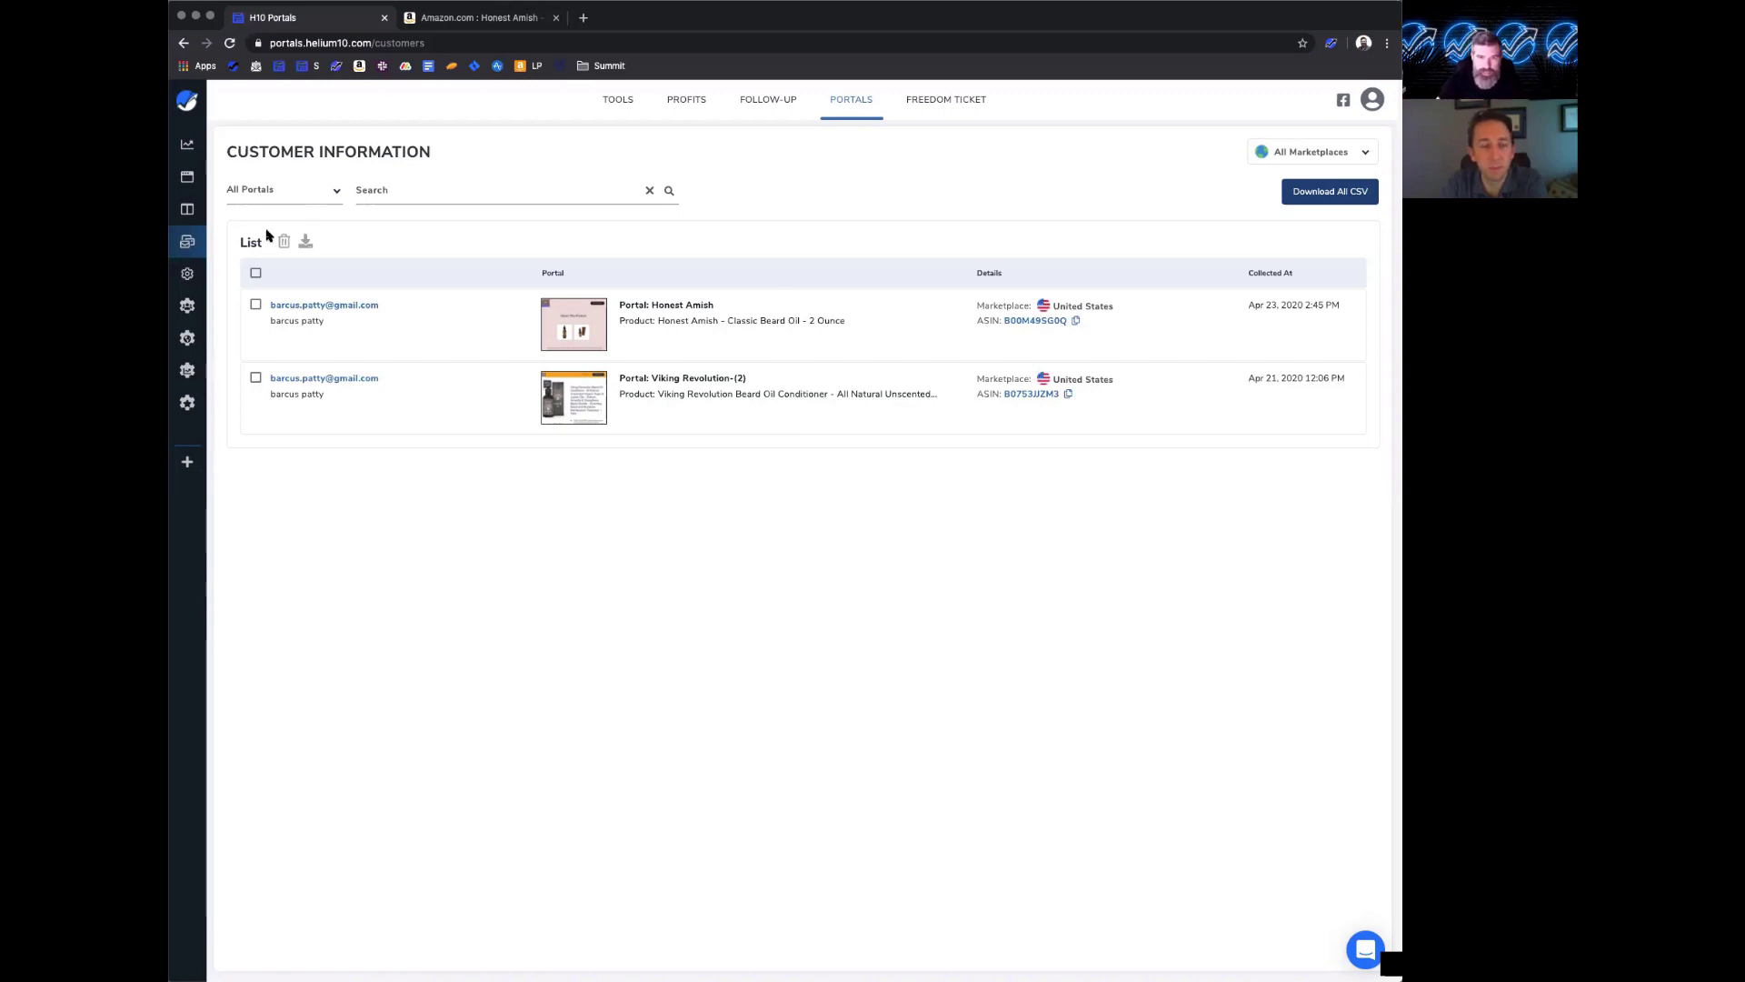
# - Open account Settings and inspect the vanity domain test.portals.click
pyautogui.click(192, 277)
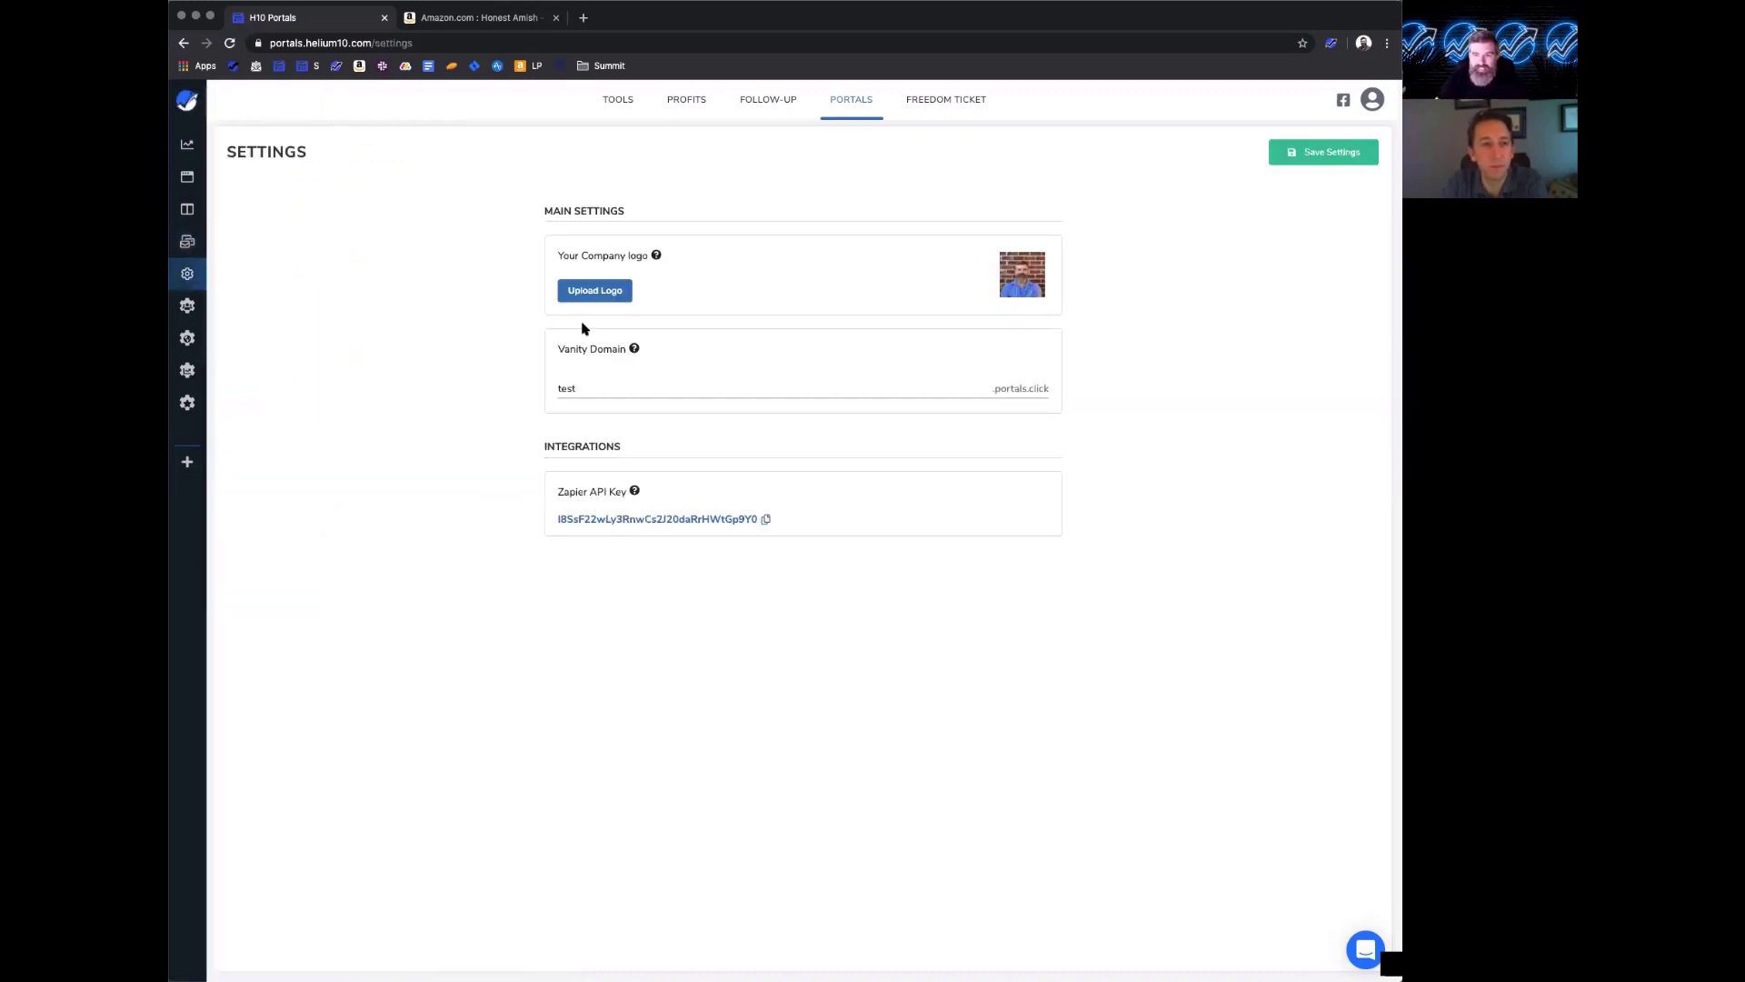
pyautogui.moveTo(1032, 276)
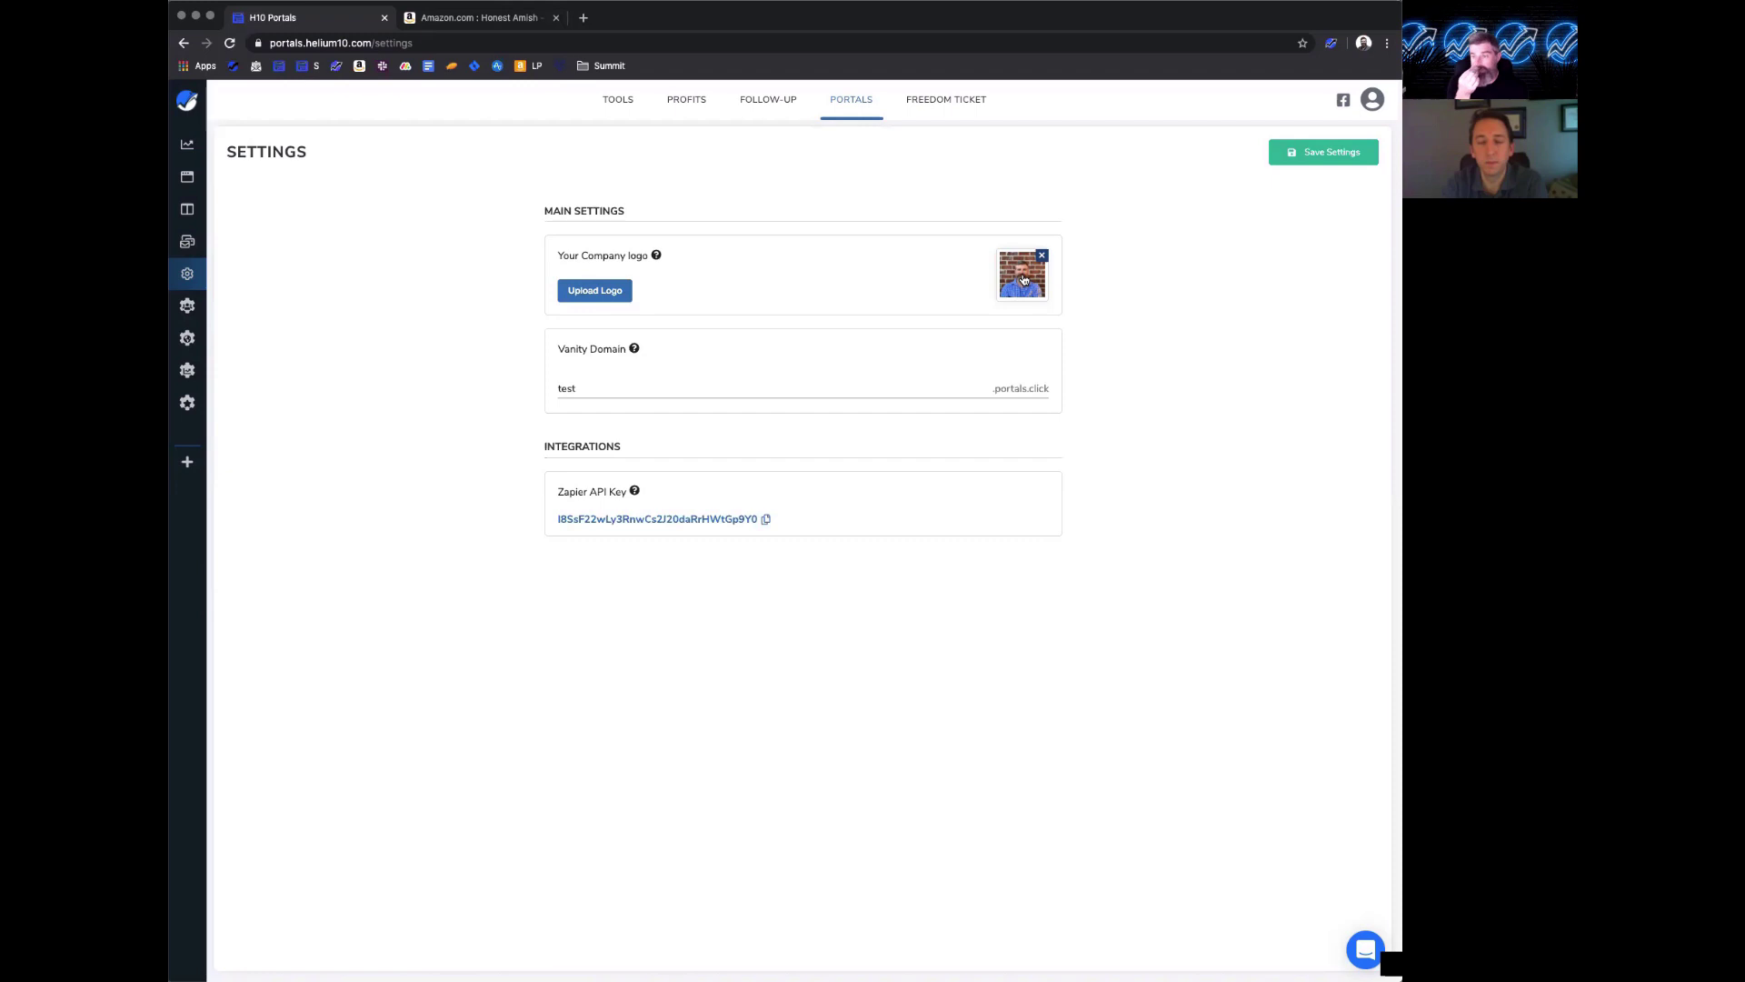
pyautogui.click(805, 384)
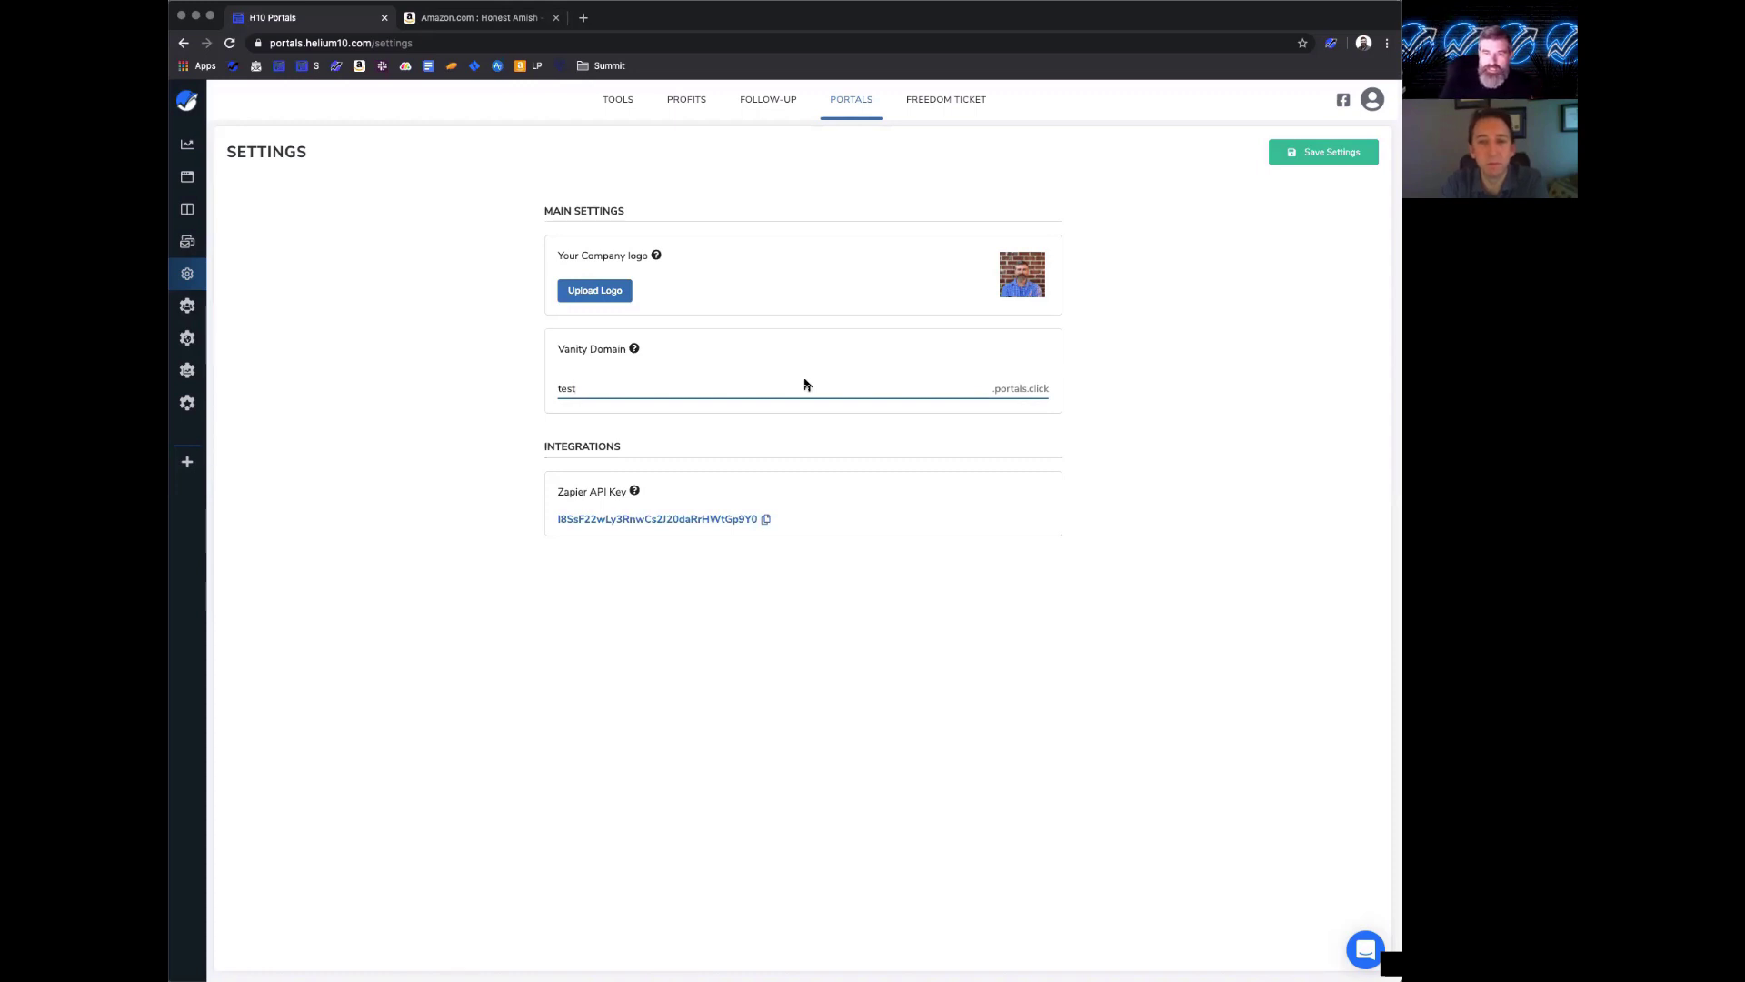
pyautogui.moveTo(211, 340)
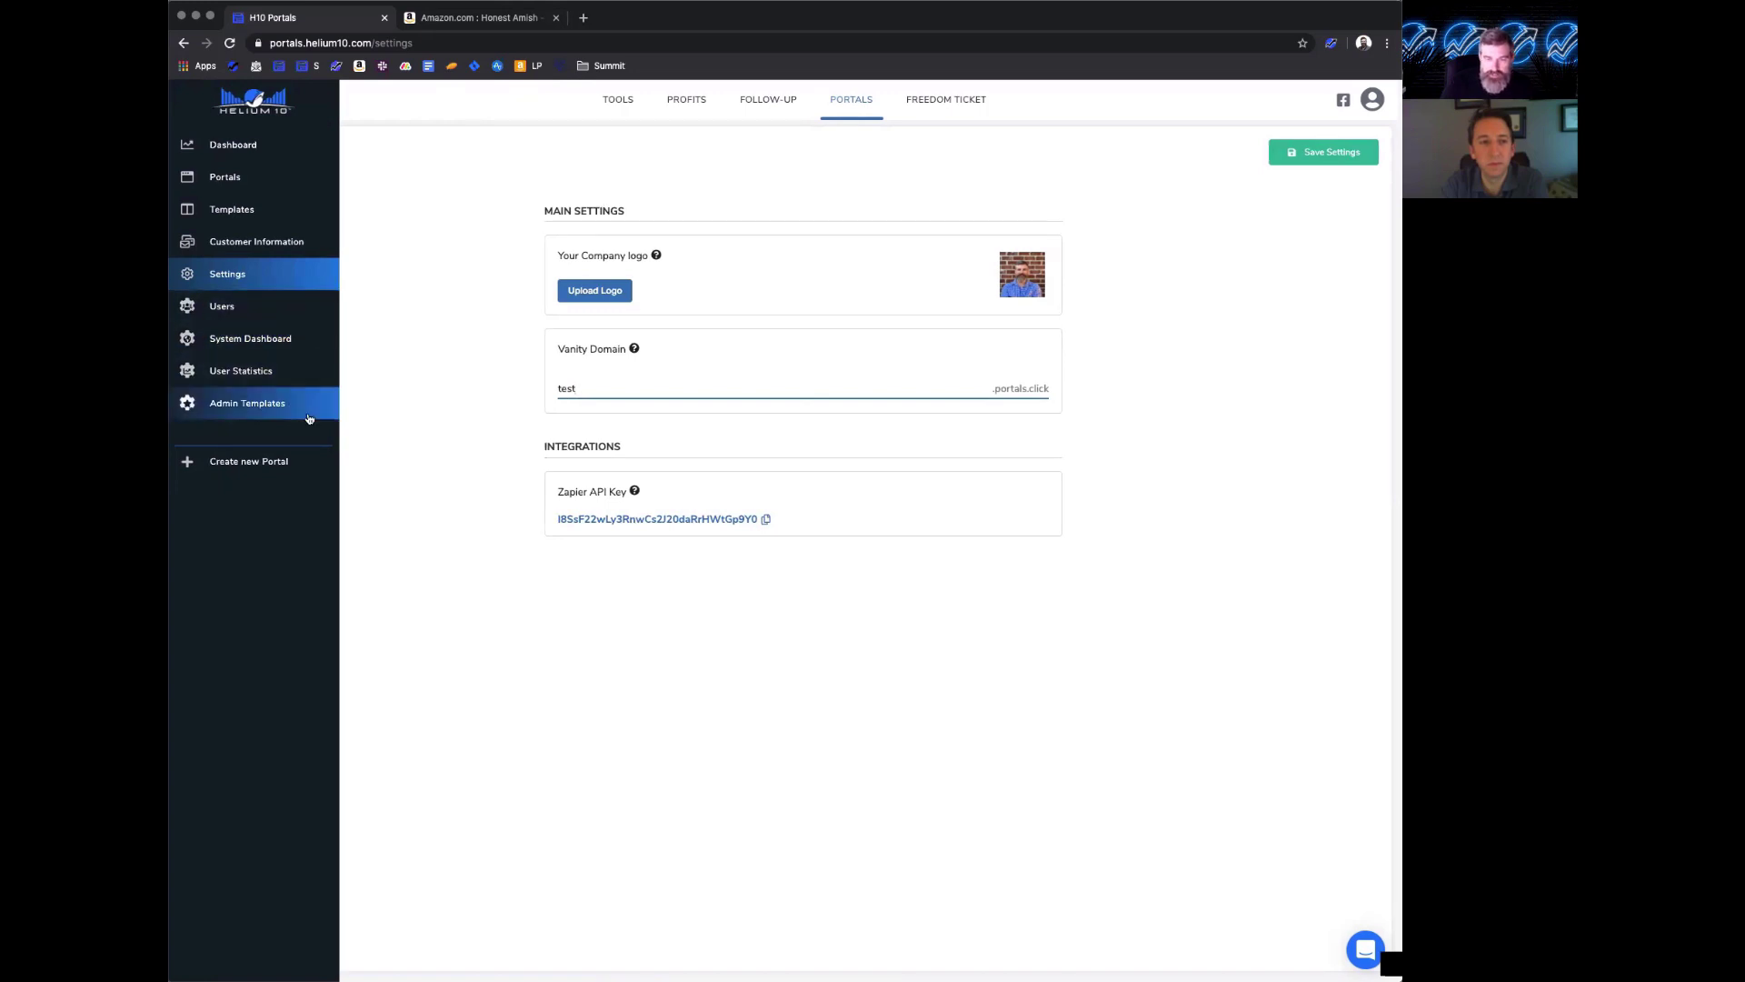
# - Load zapier.com in a new tab, open My Apps, then return to the Portals settings
pyautogui.click(580, 19)
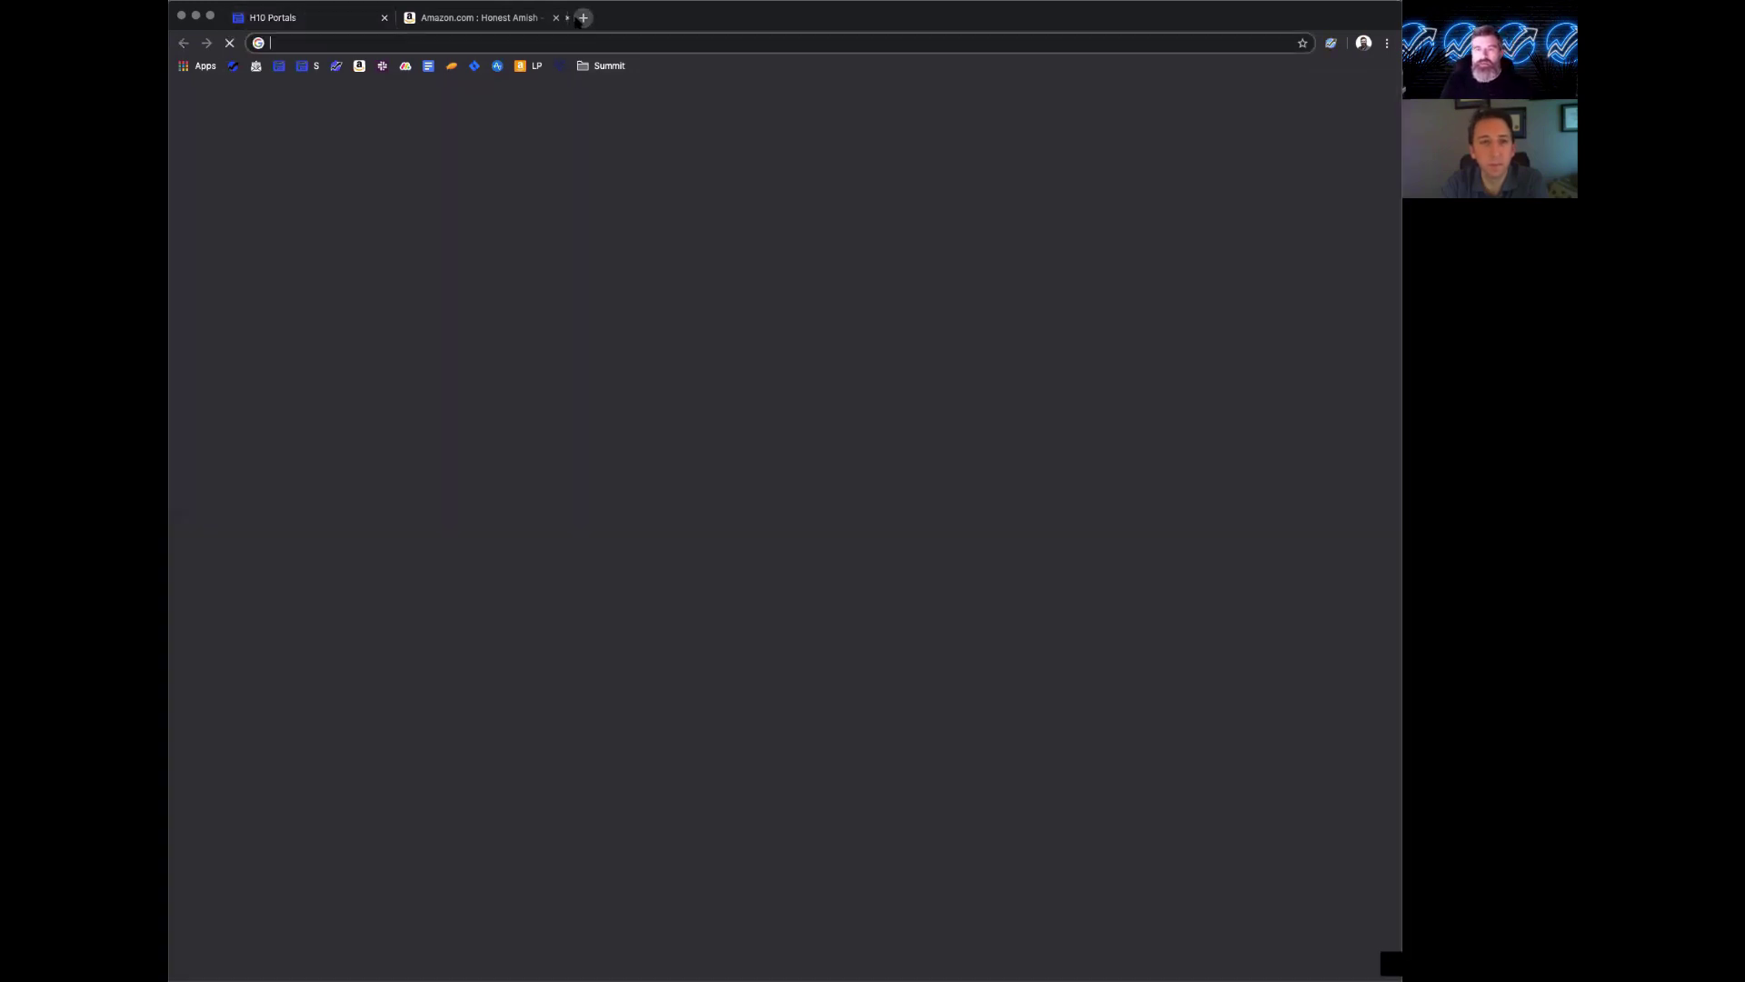
pyautogui.write('zapier.com')
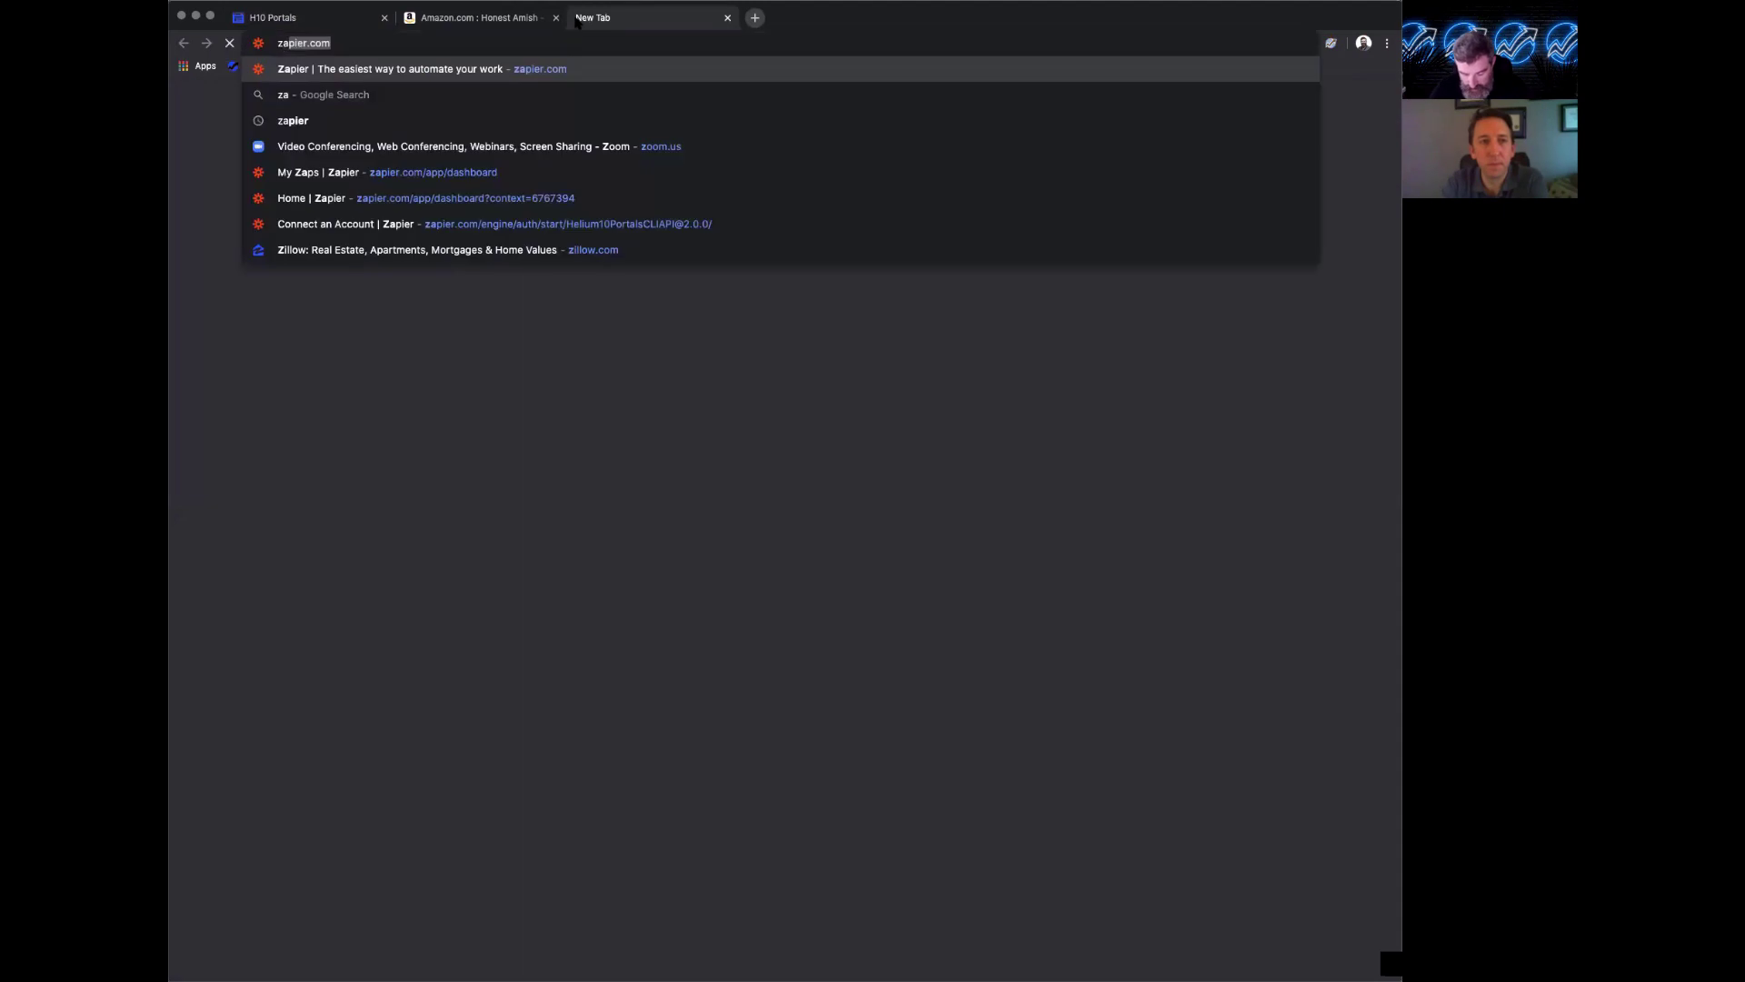
pyautogui.press('Return')
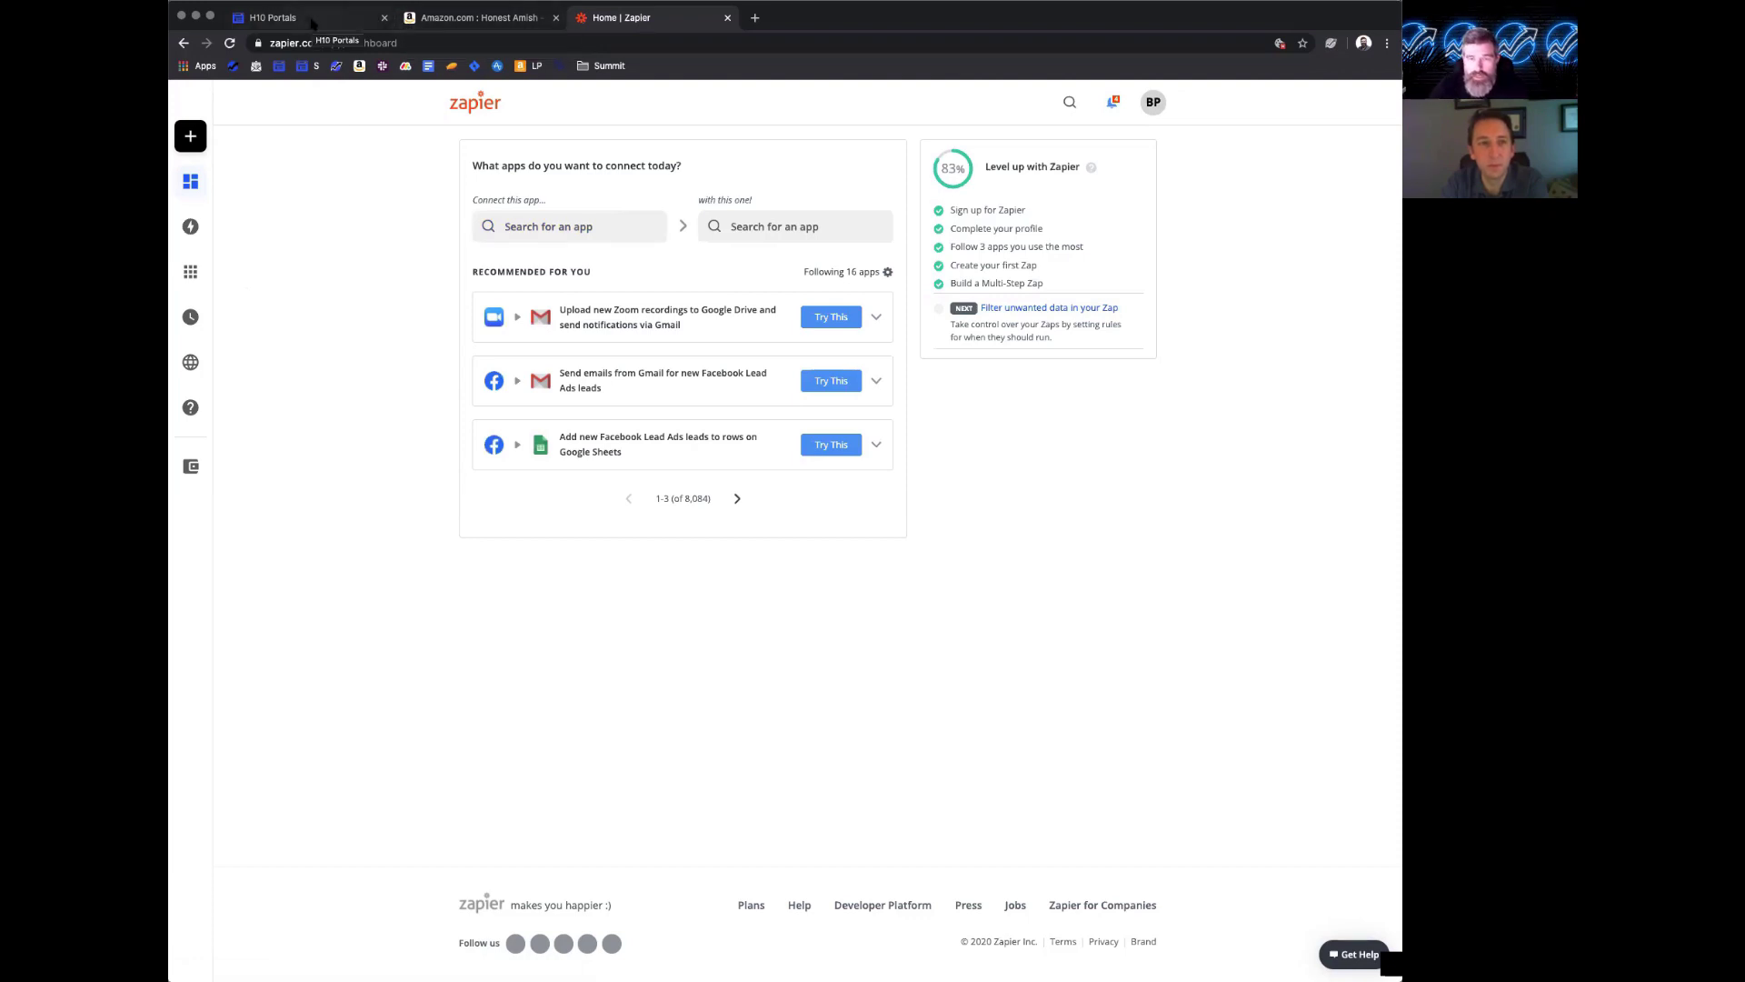
pyautogui.moveTo(197, 272)
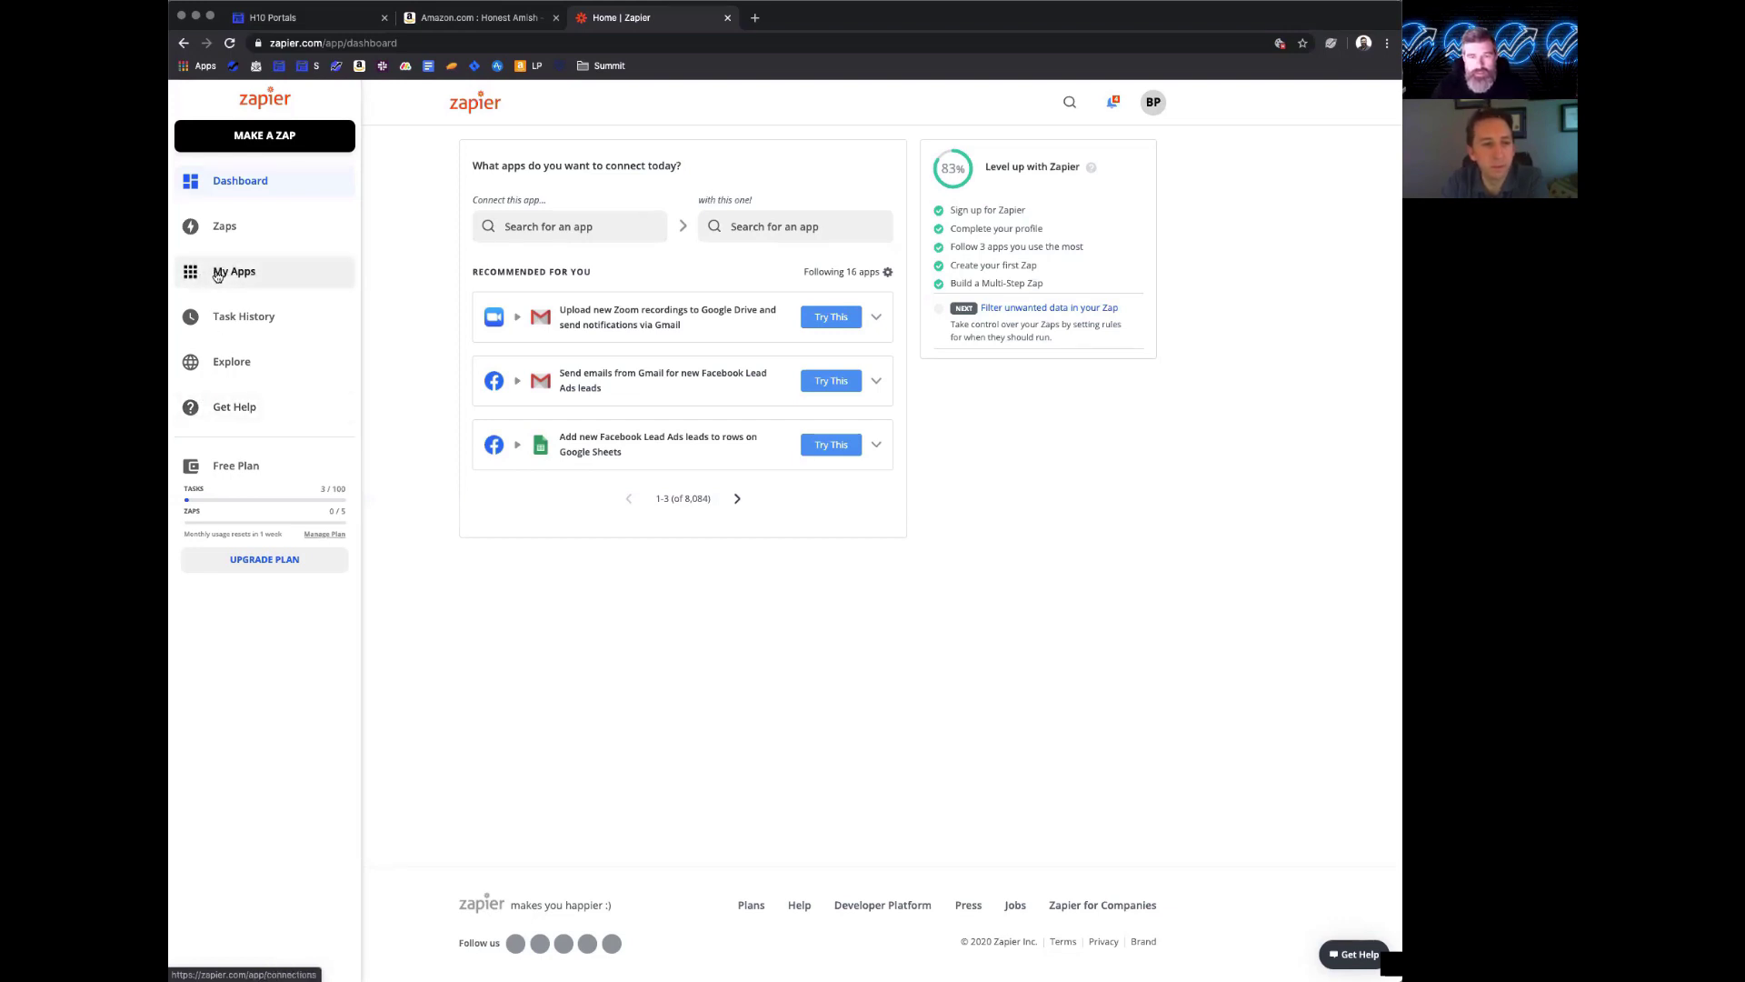
pyautogui.click(217, 274)
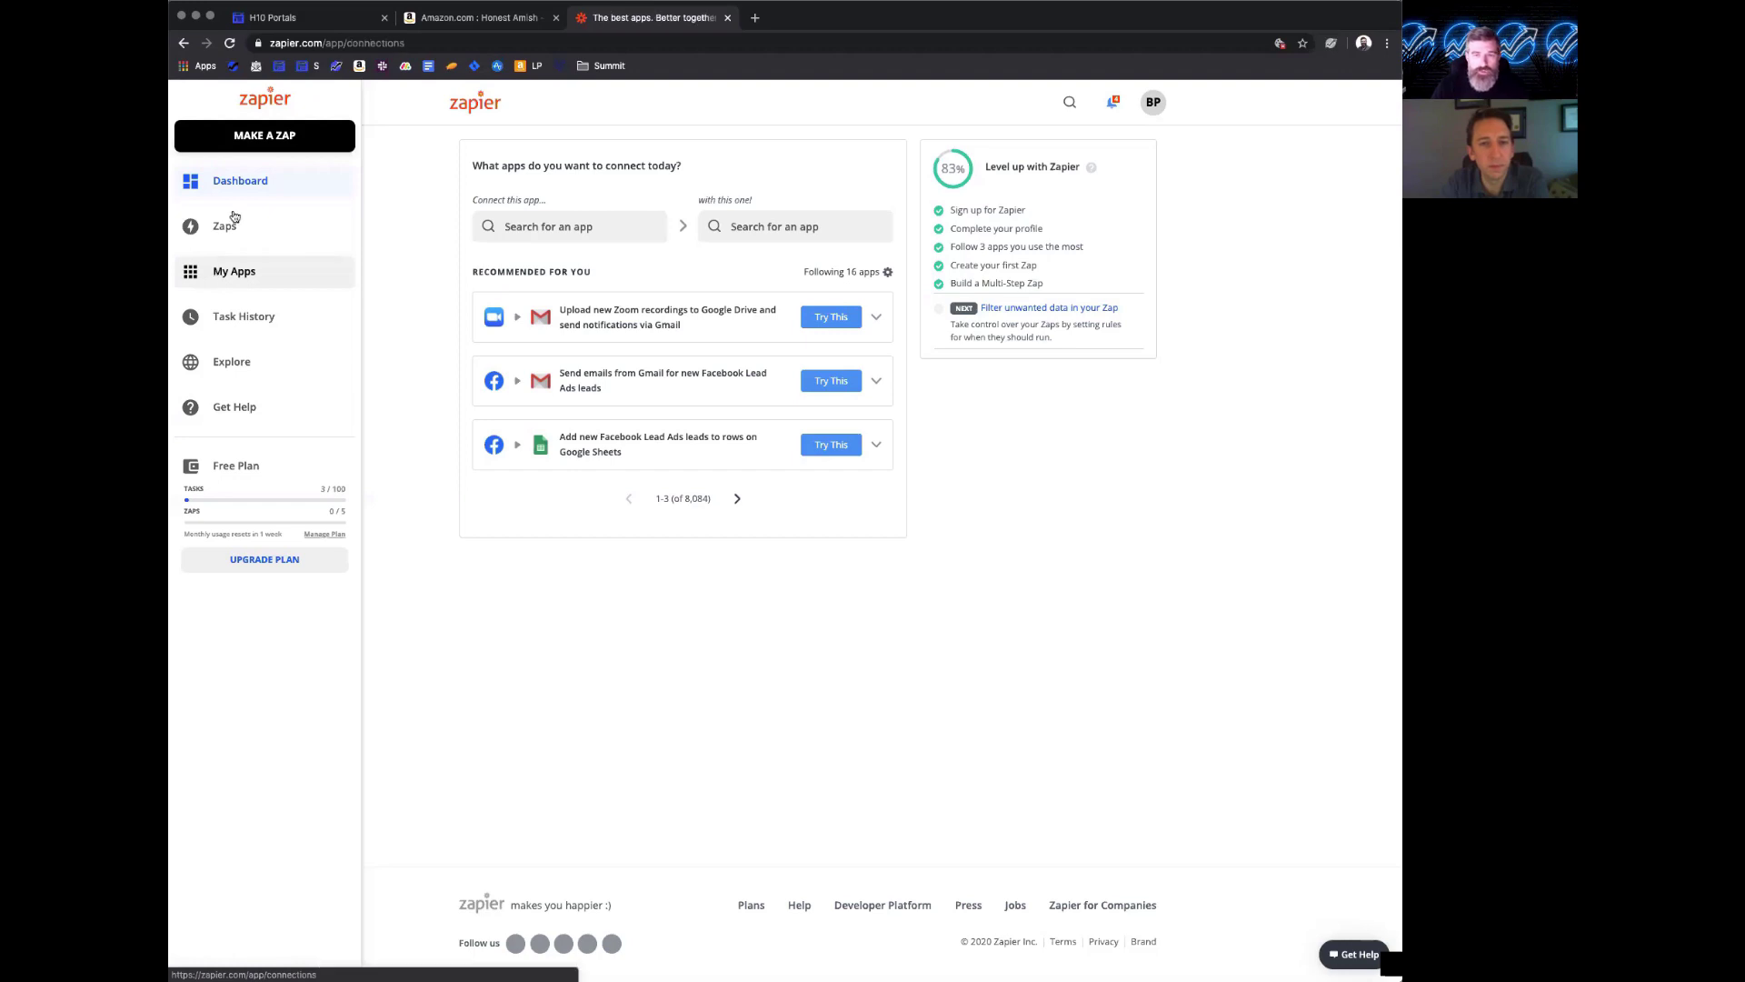
pyautogui.click(319, 21)
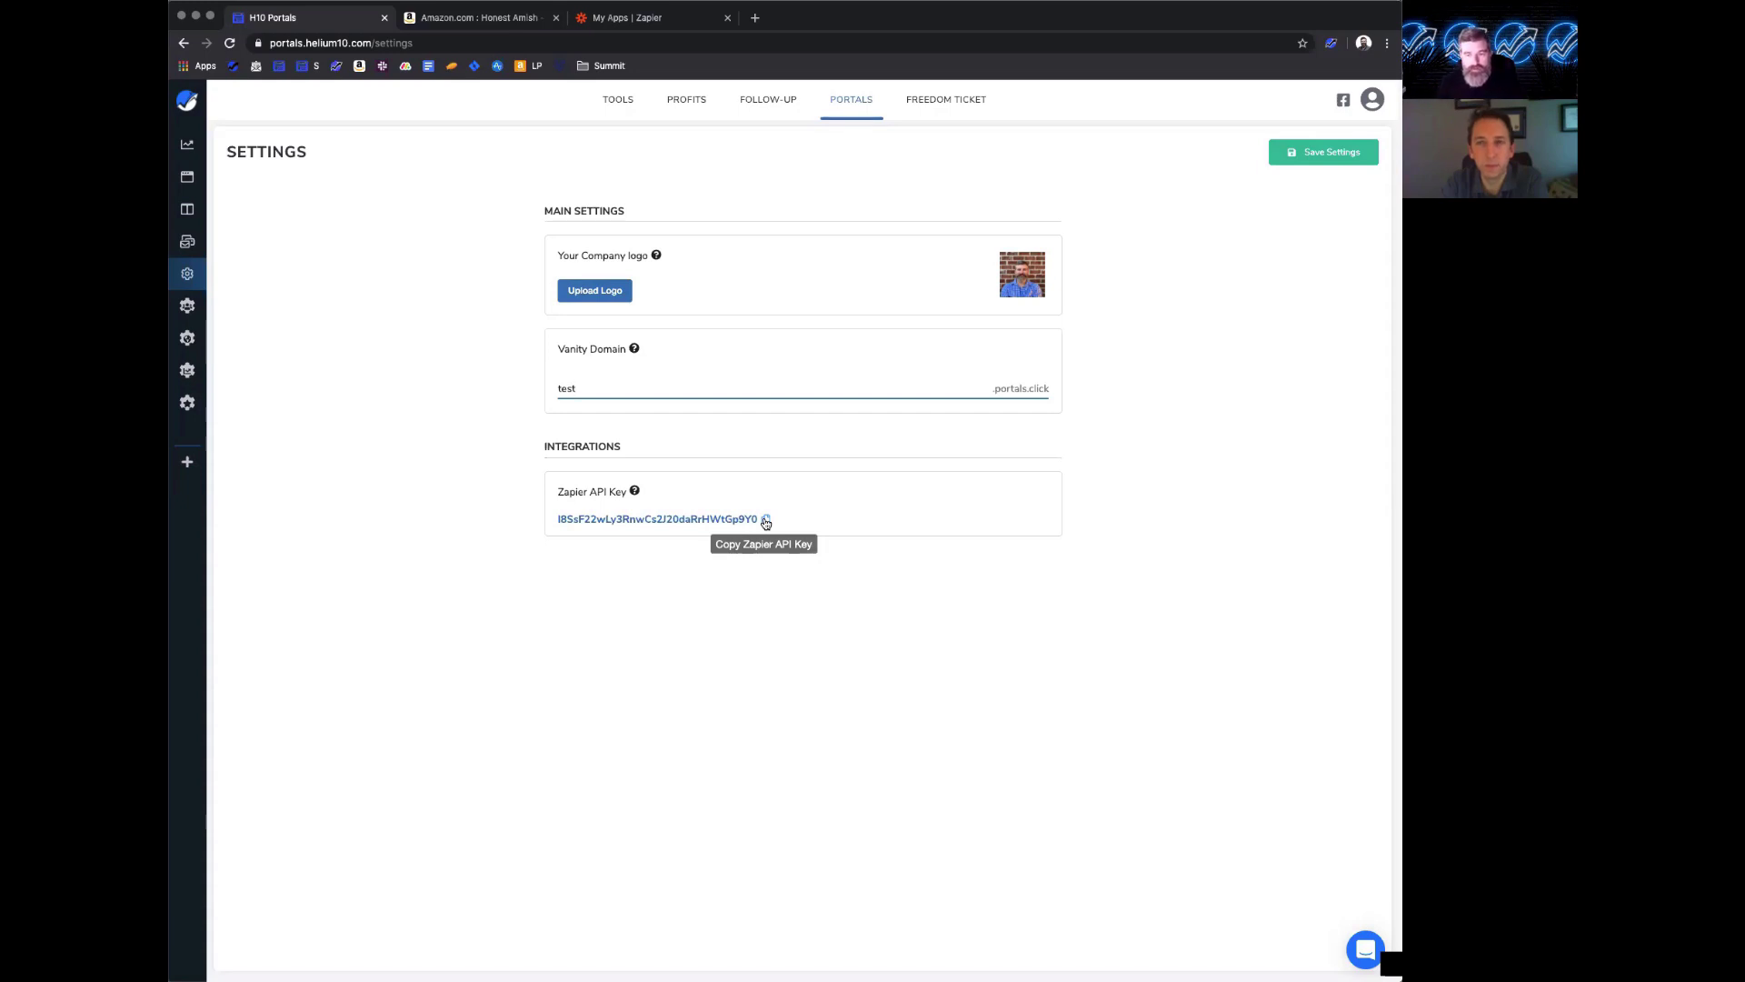
# - On Zapier's My Apps page, start a new connection and choose Portals by Helium10
pyautogui.click(672, 18)
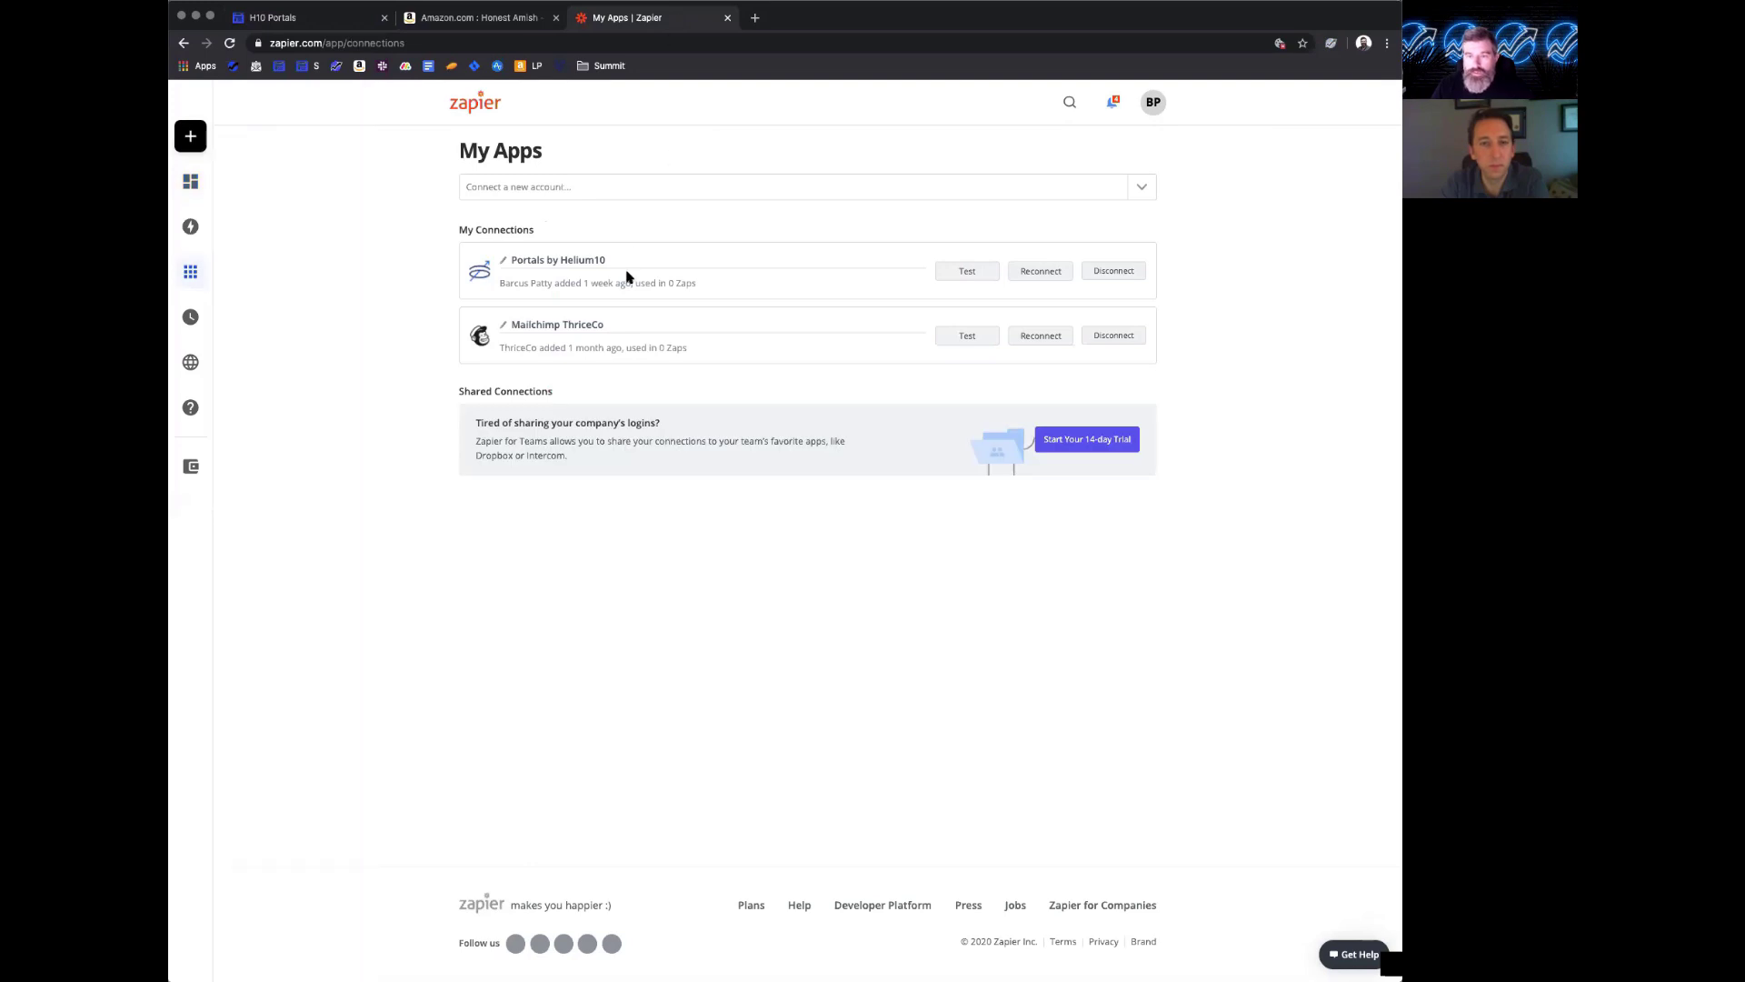
pyautogui.click(588, 193)
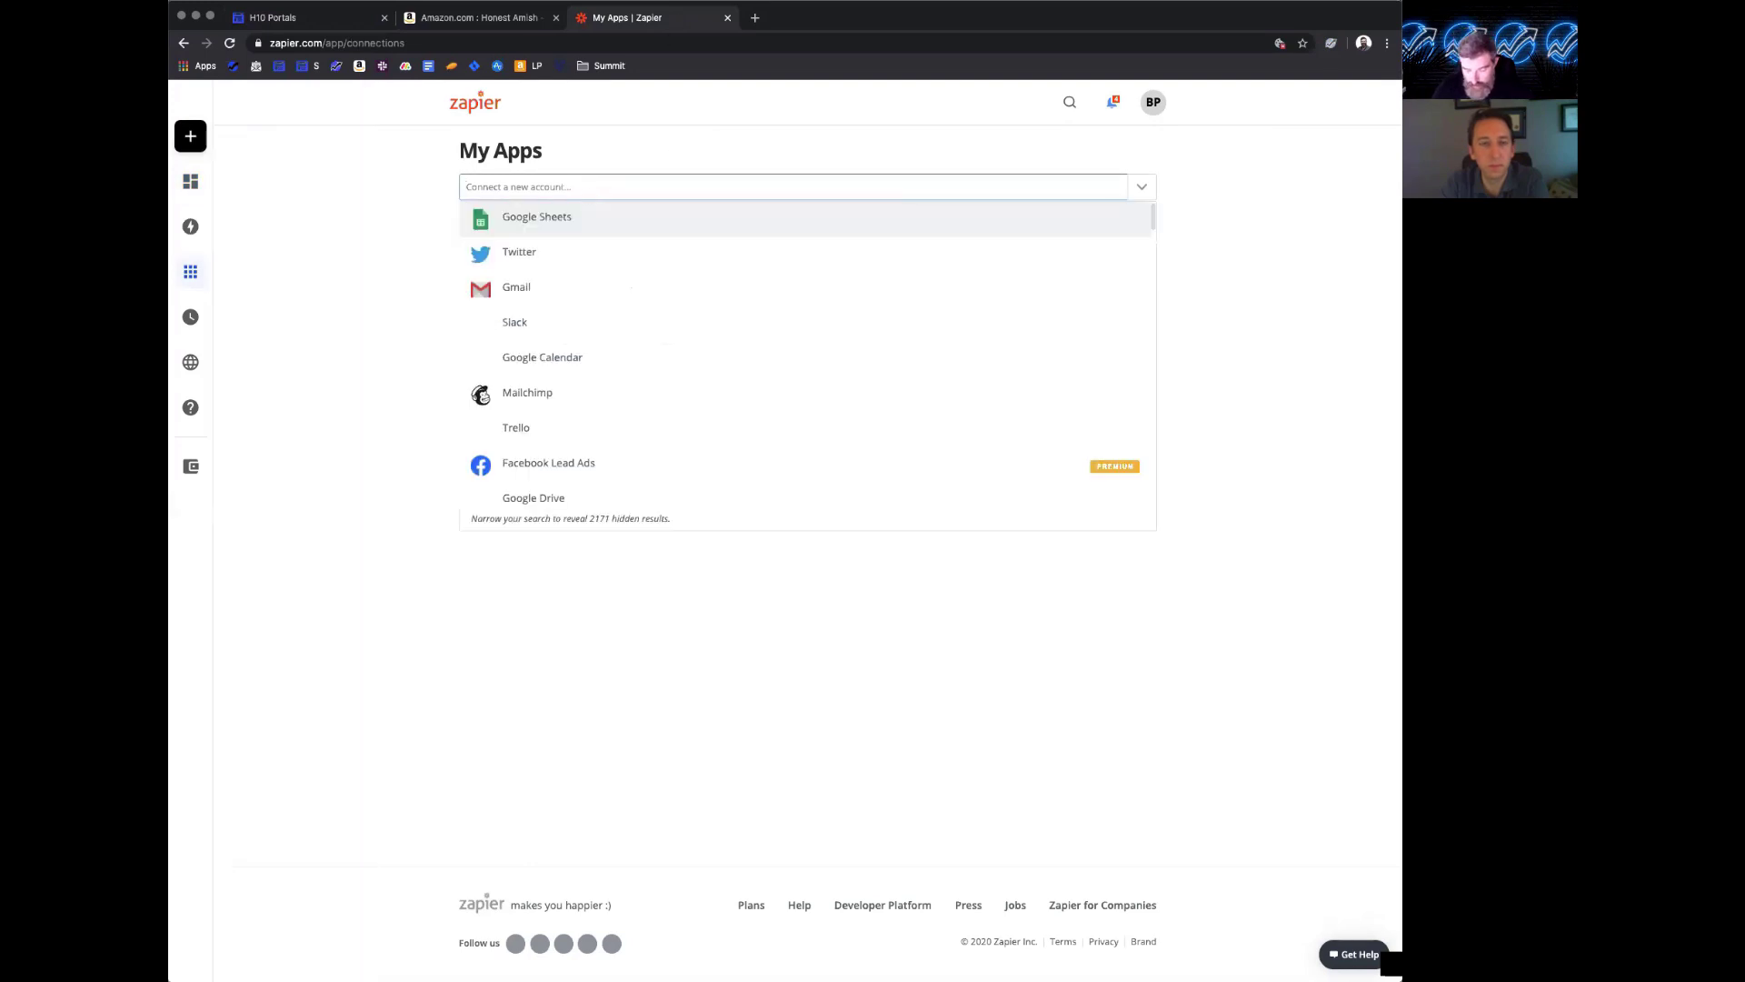
pyautogui.write('portals')
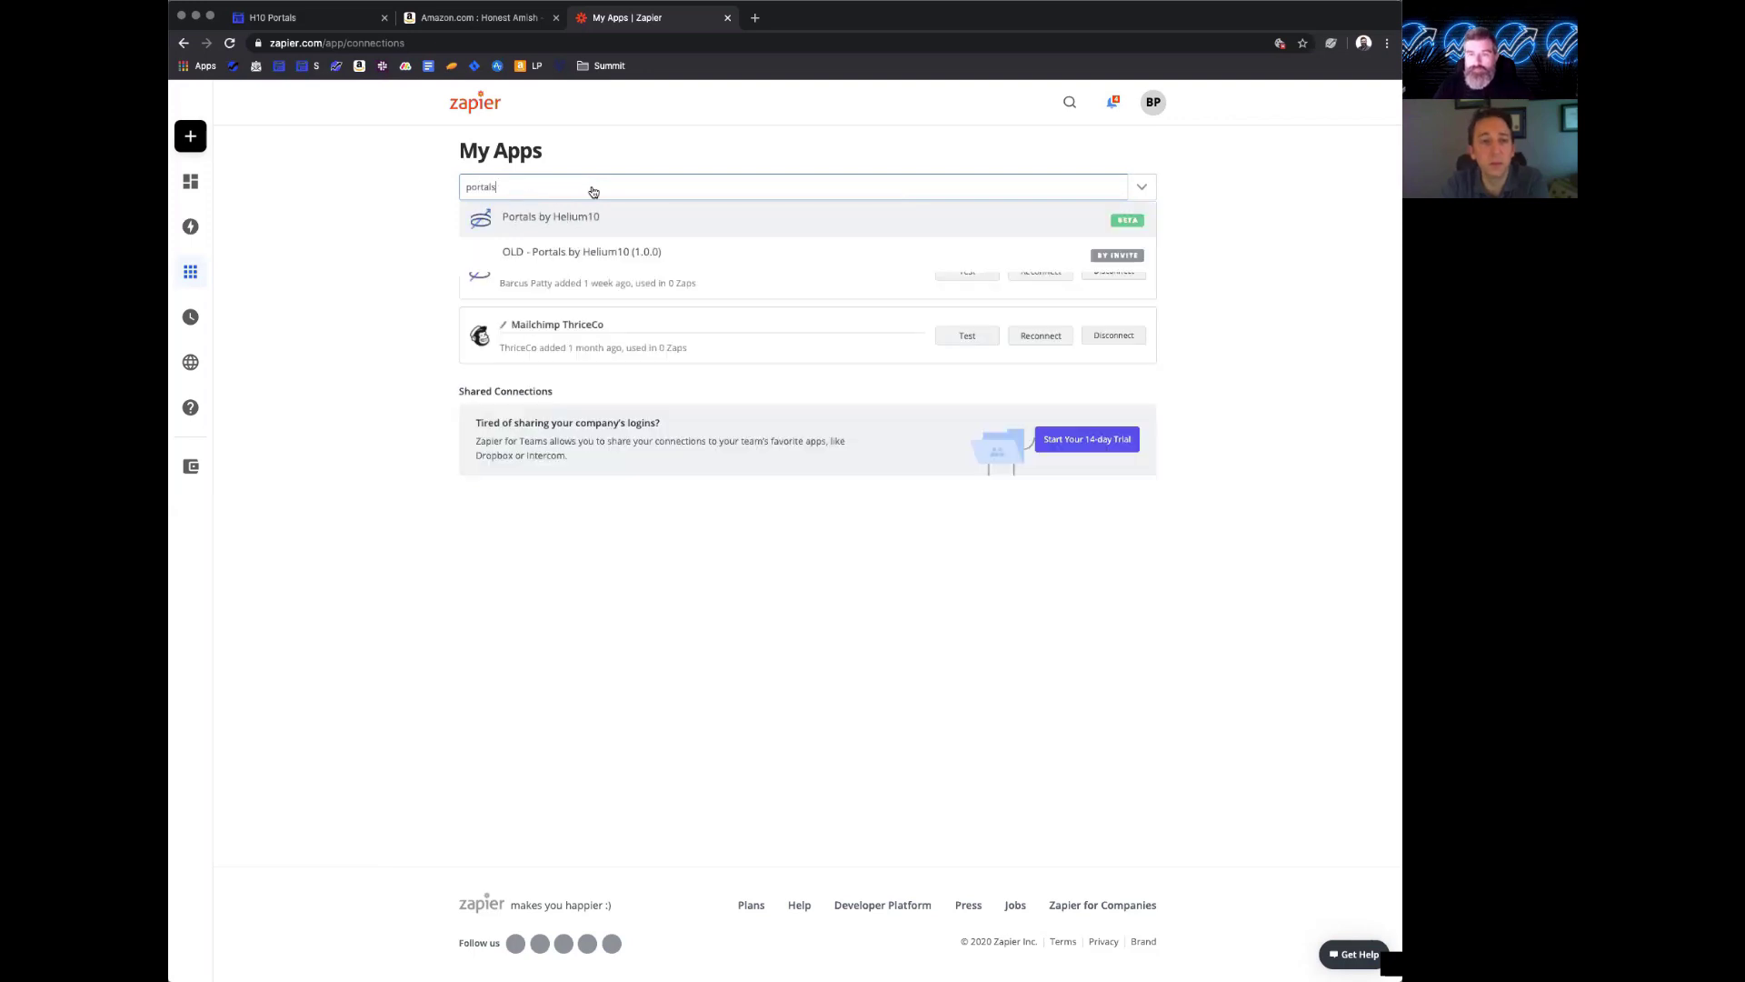
pyautogui.click(730, 217)
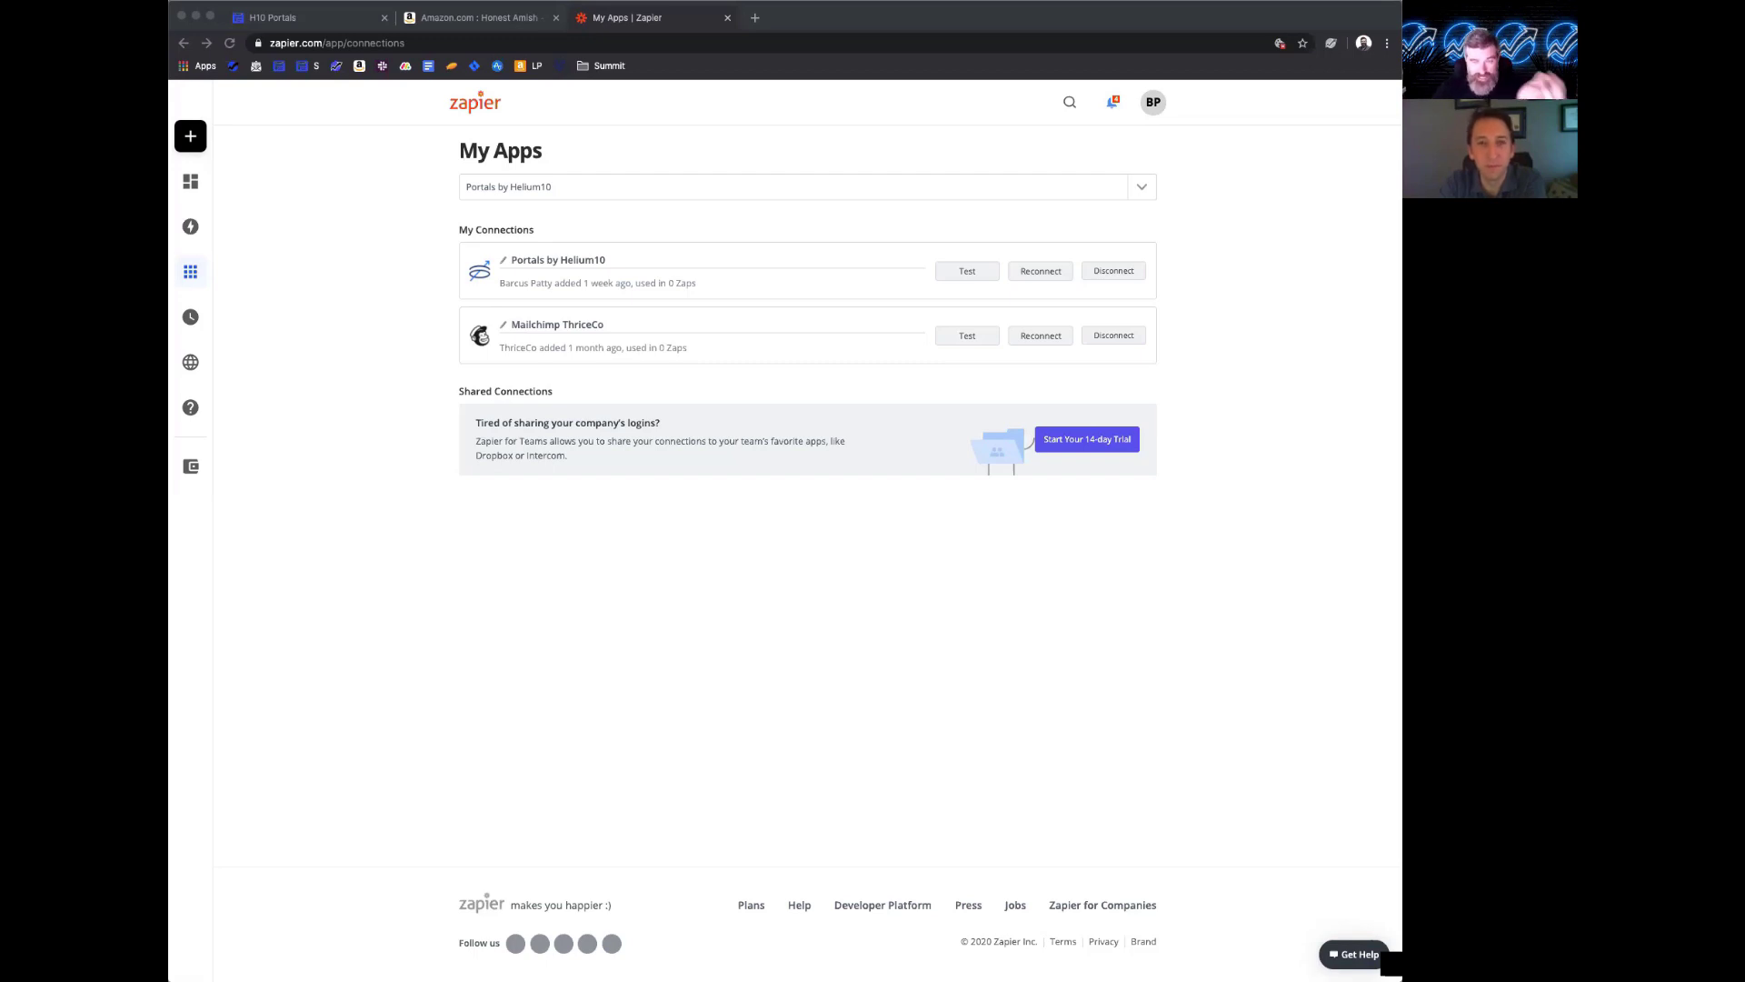
pyautogui.click(315, 427)
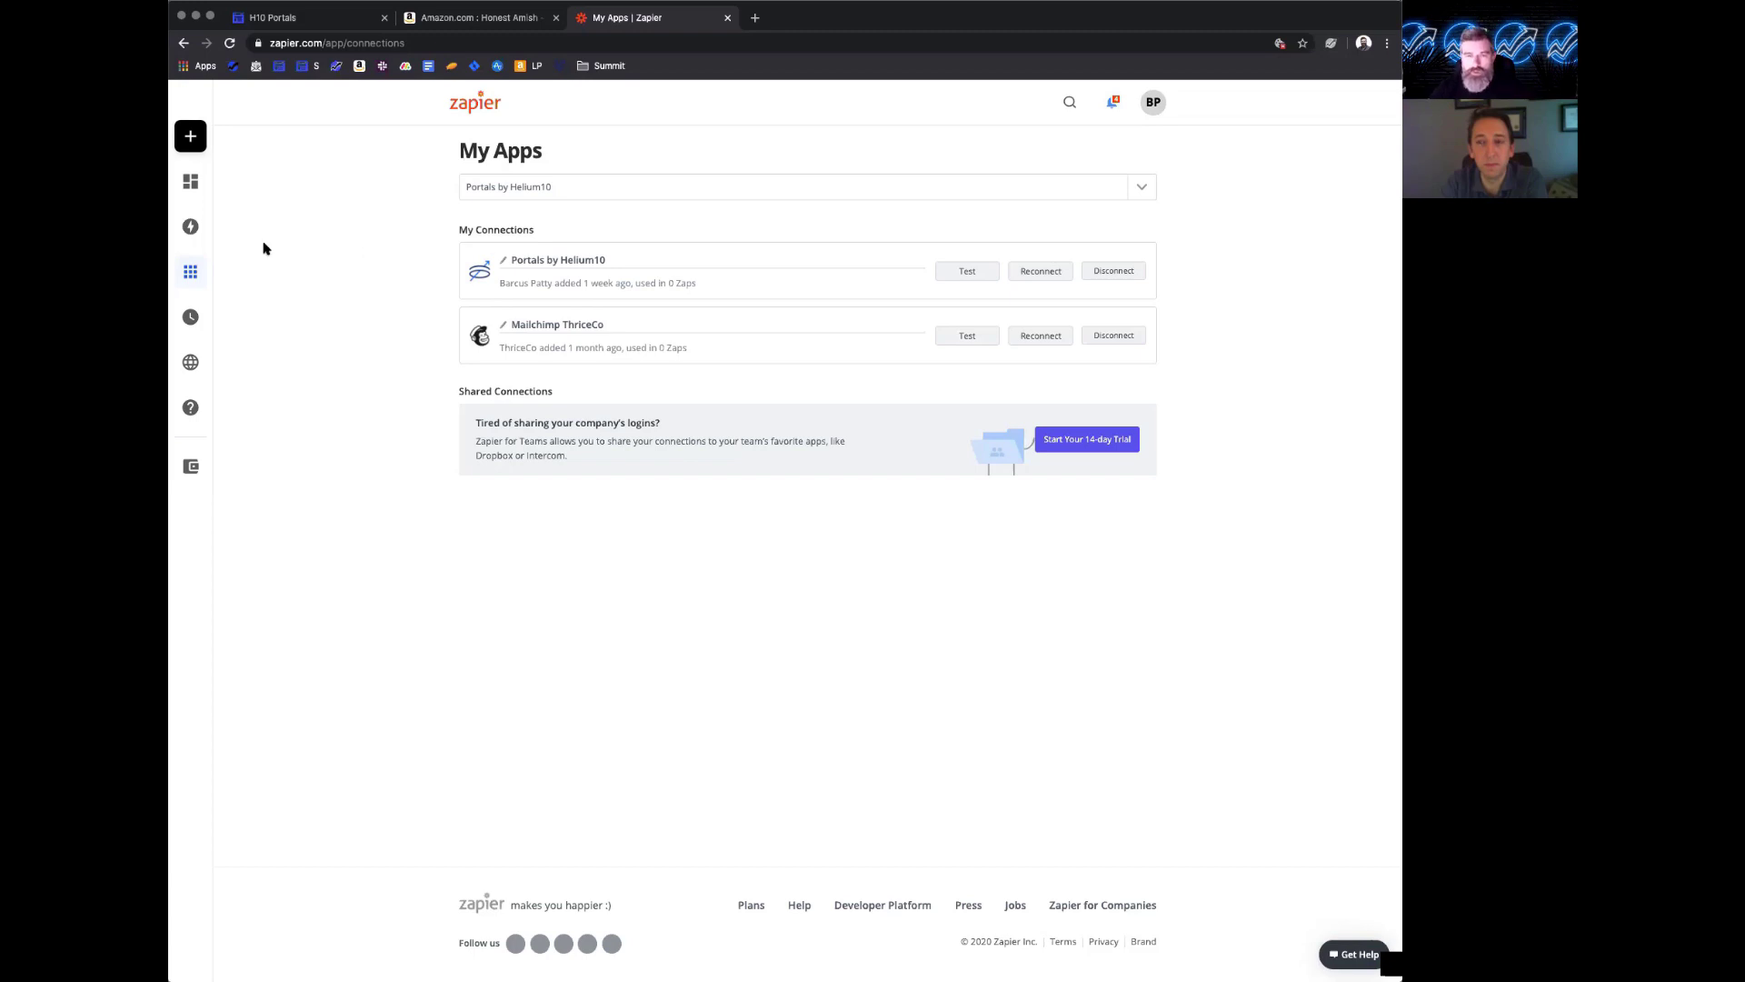
# - Start a new Zap using Portals by Helium10 with the New Customer trigger event
pyautogui.moveTo(194, 148)
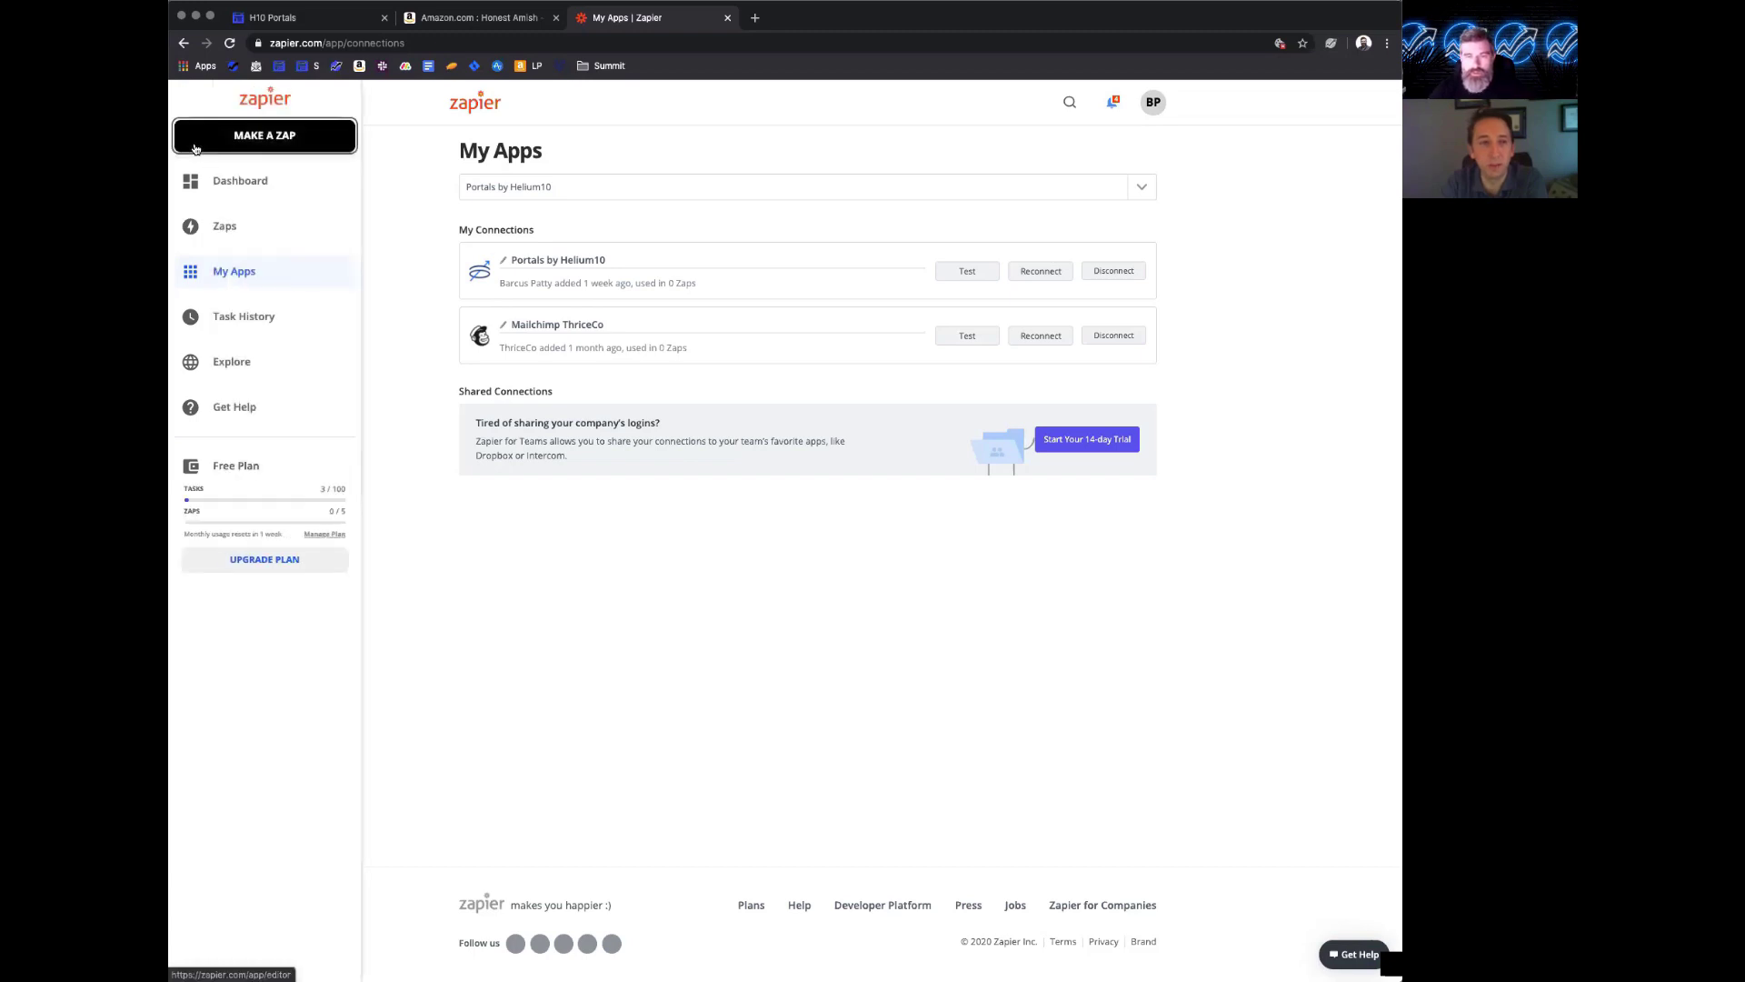
pyautogui.click(193, 149)
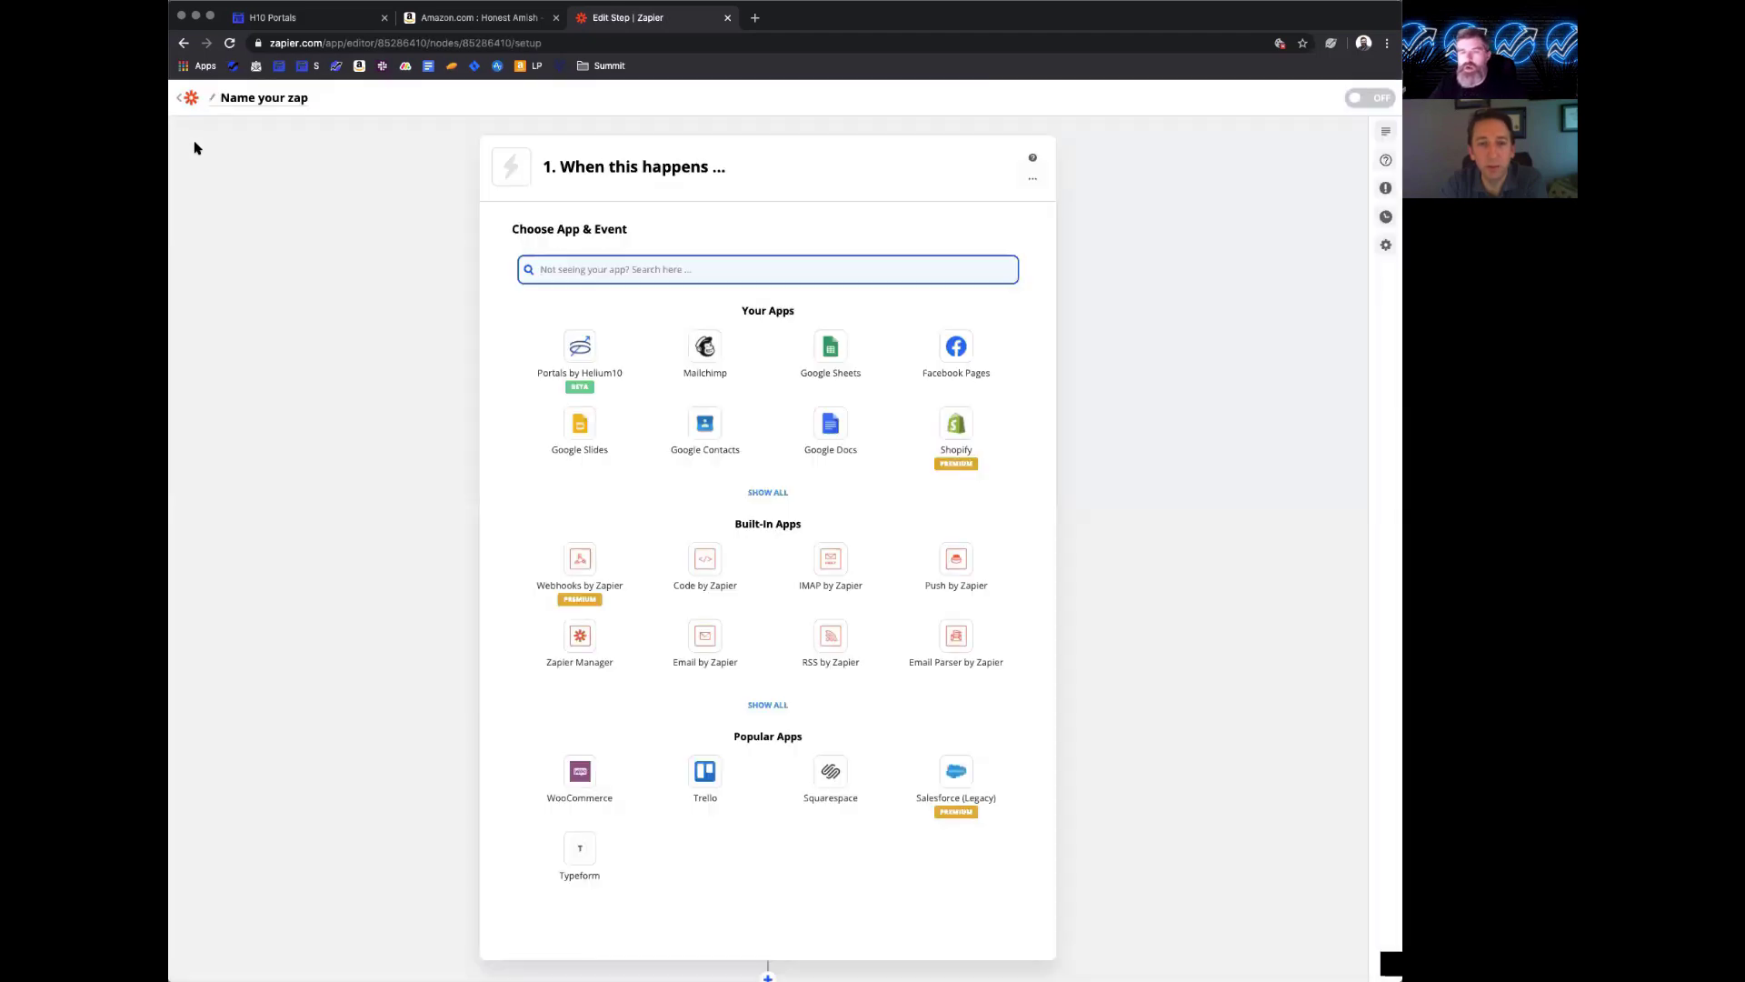
pyautogui.click(570, 350)
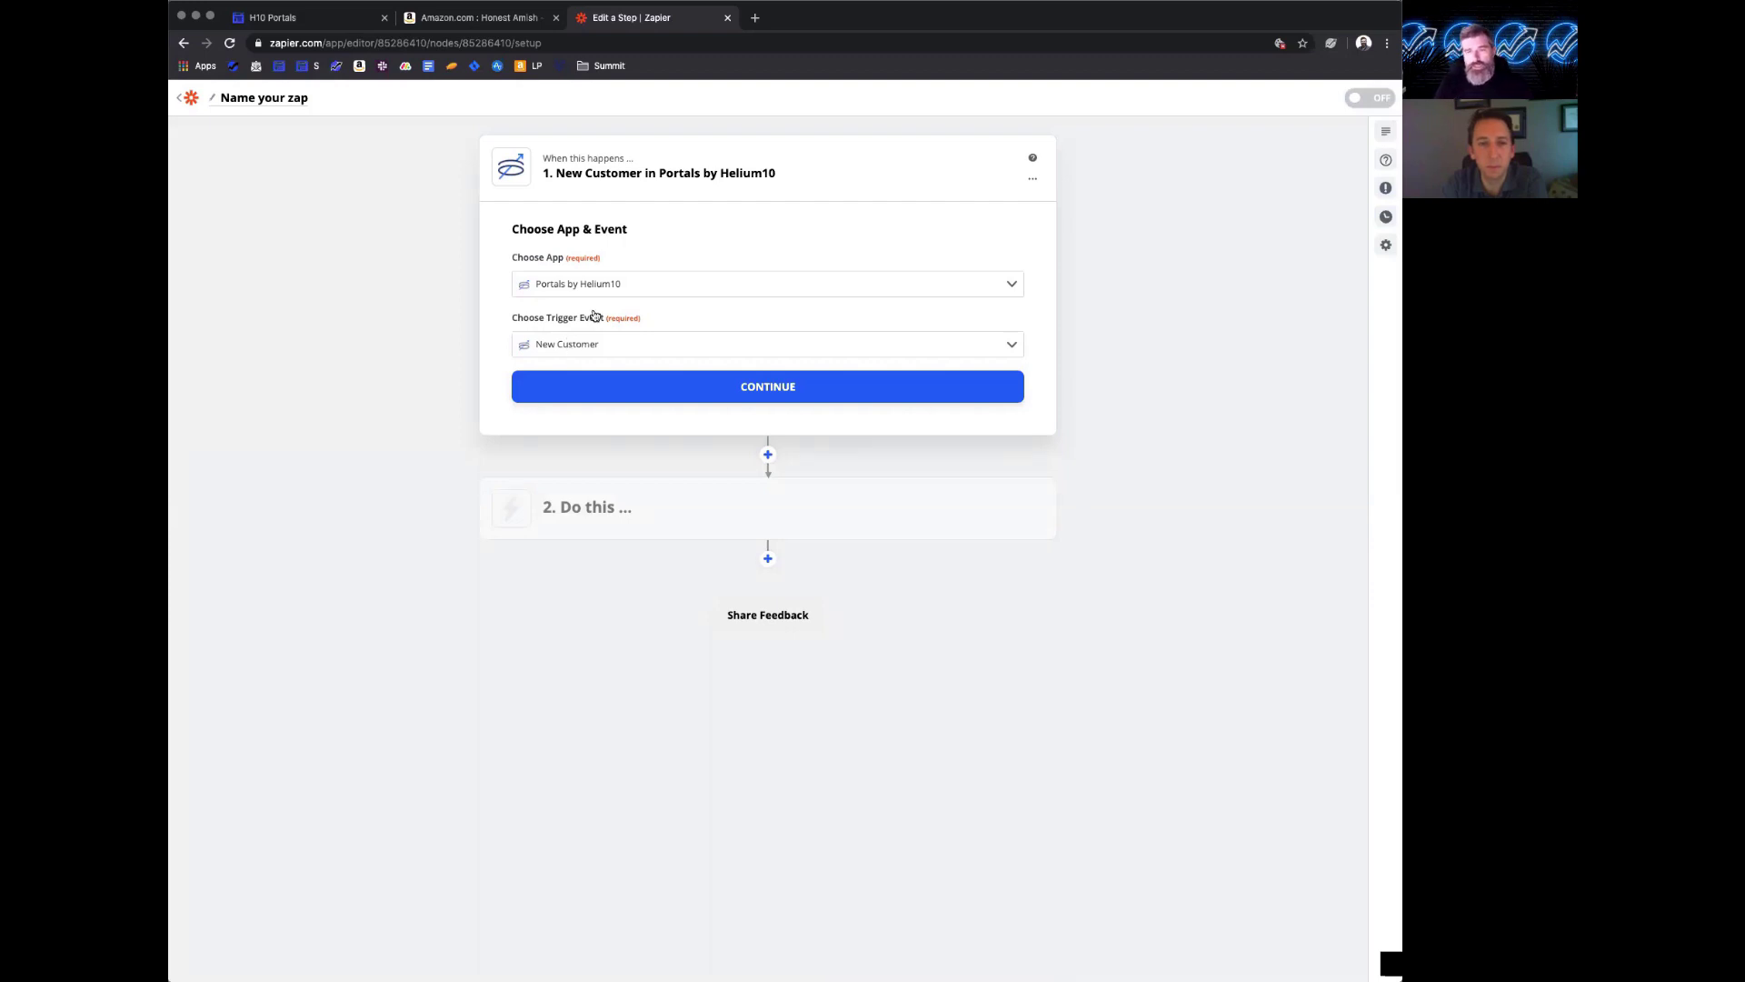
pyautogui.click(672, 342)
pyautogui.click(654, 376)
pyautogui.click(779, 387)
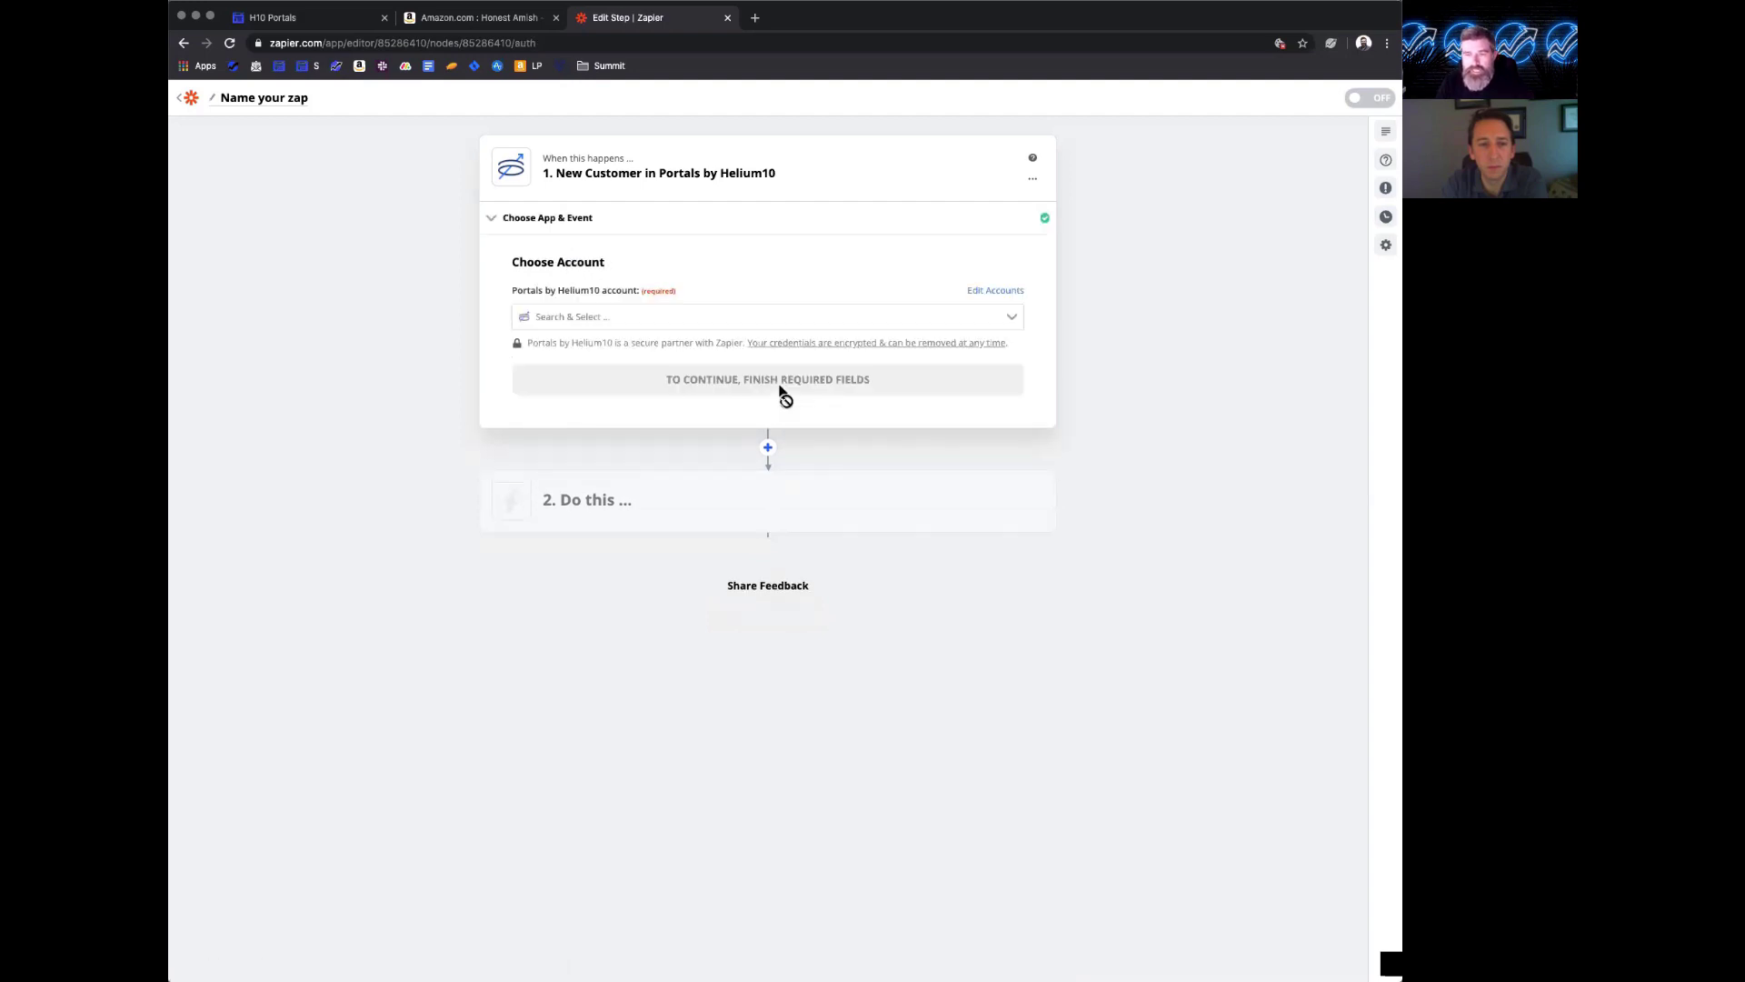
# - Connect the Portals by Helium10 account, accept the page filter and test the trigger
pyautogui.click(723, 314)
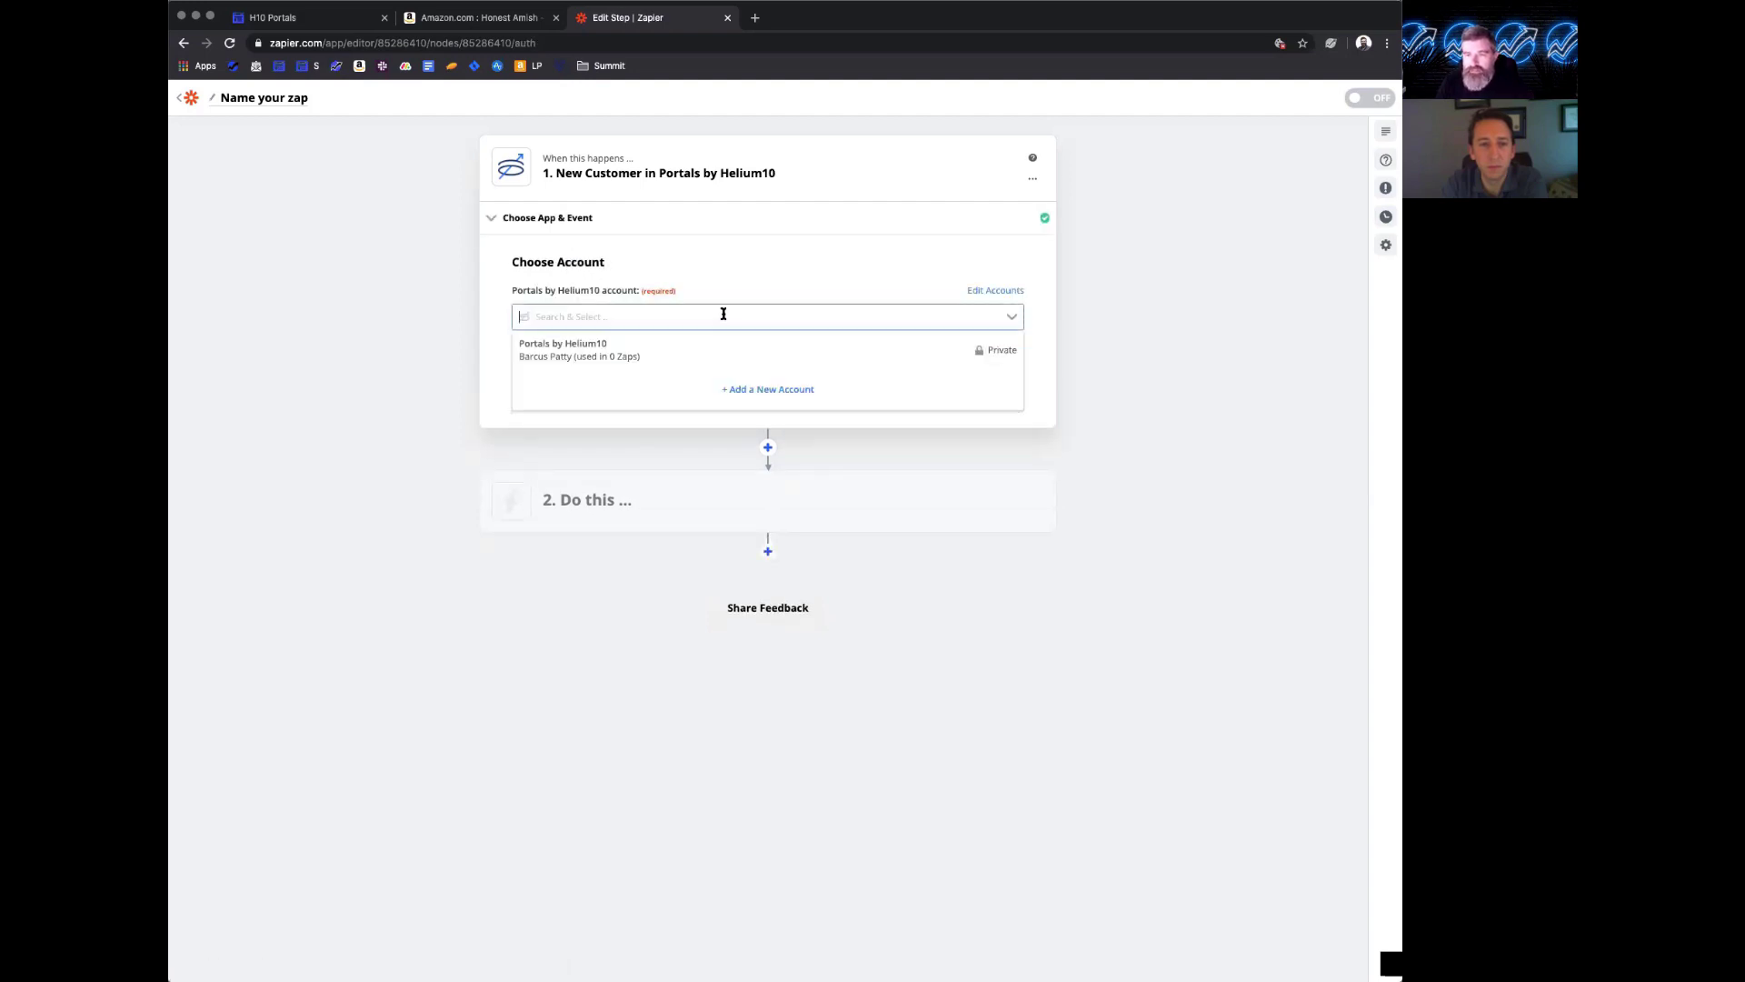
pyautogui.click(655, 360)
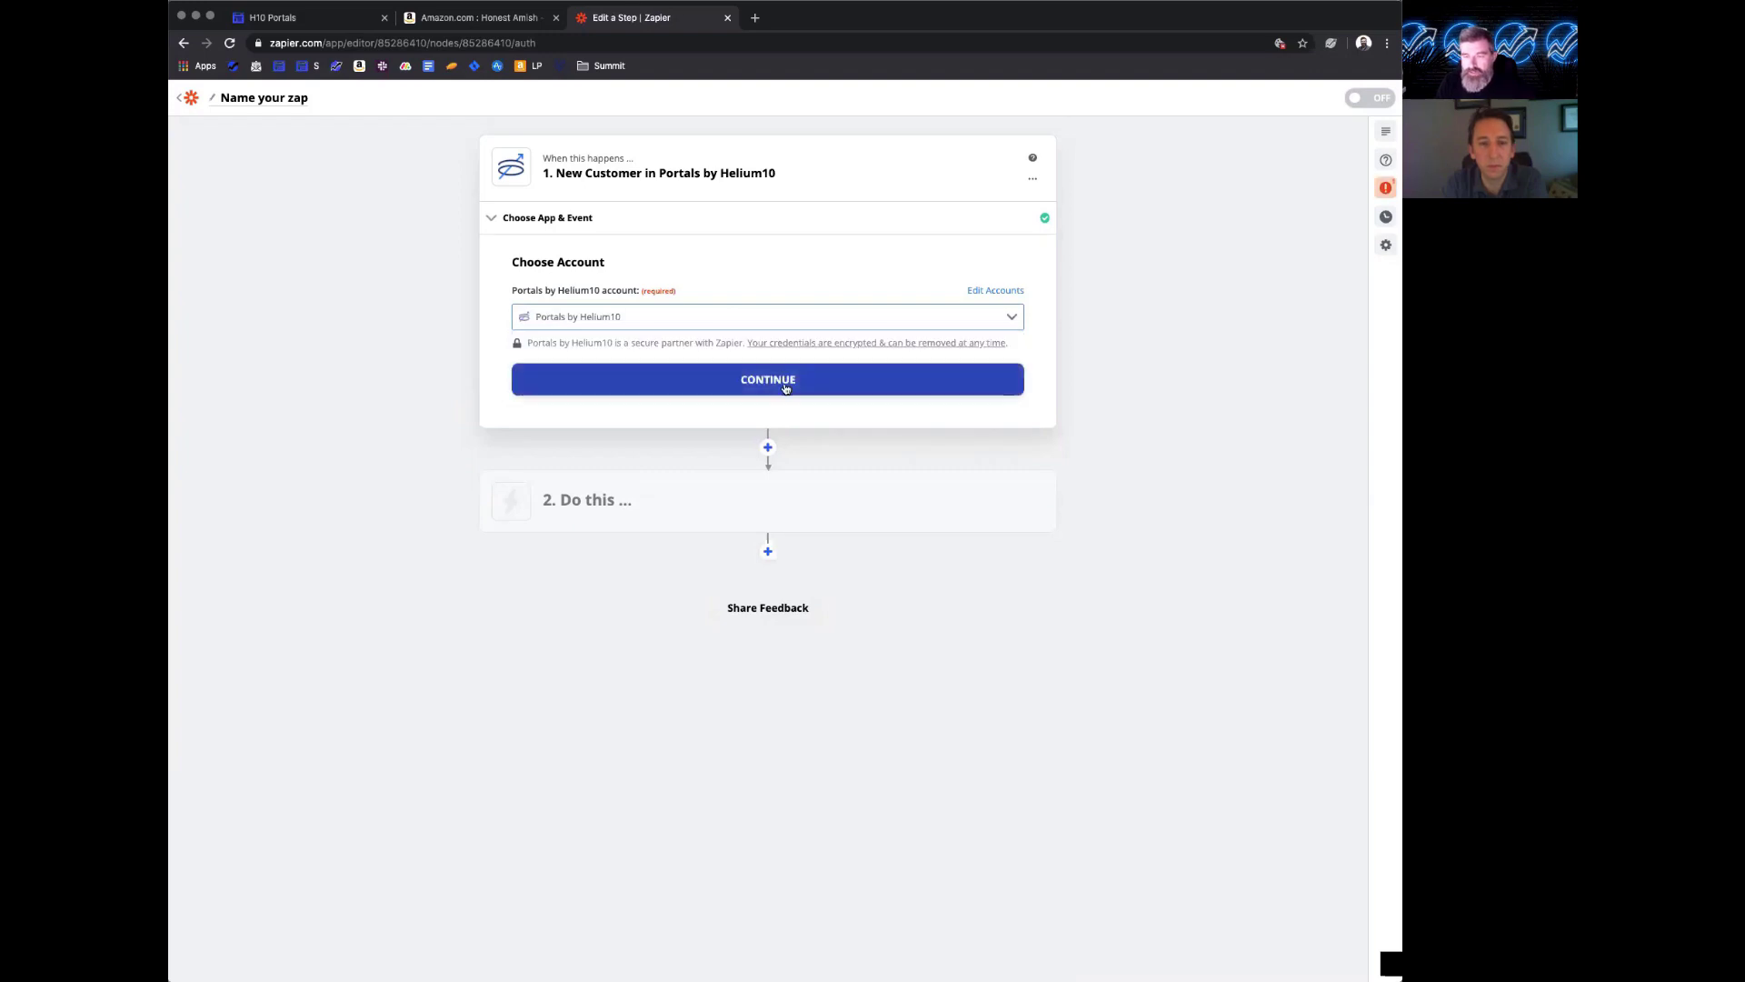
pyautogui.click(787, 381)
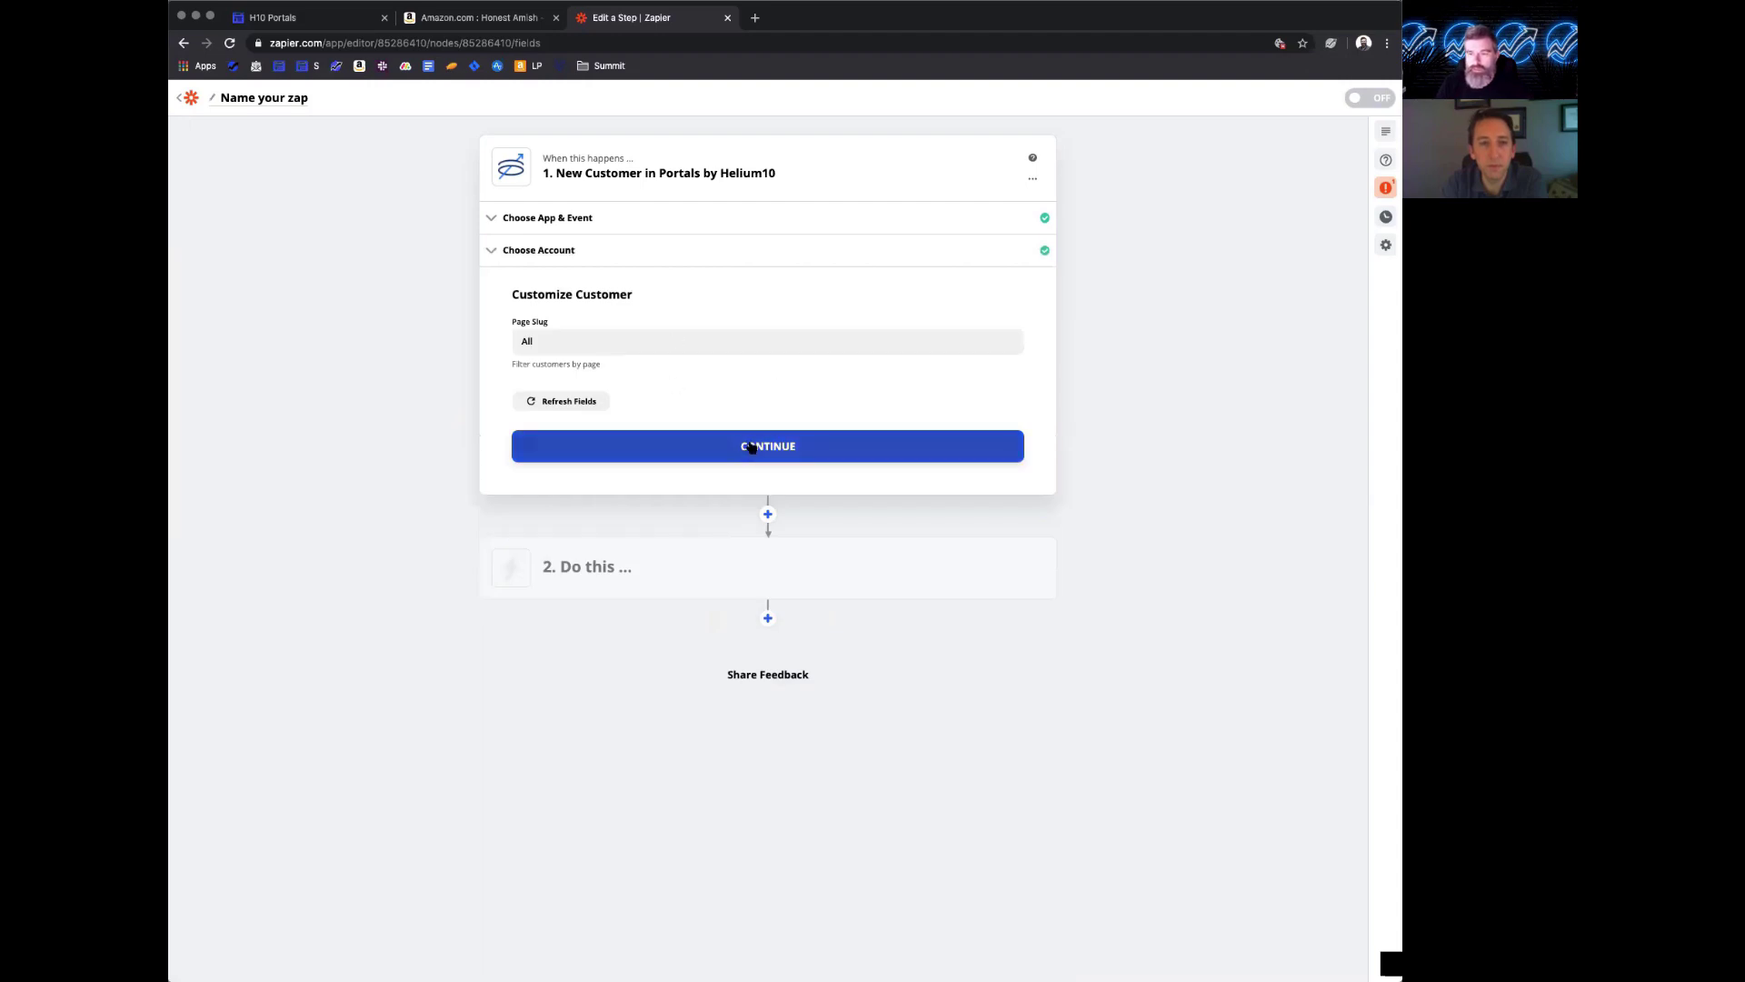
pyautogui.click(751, 447)
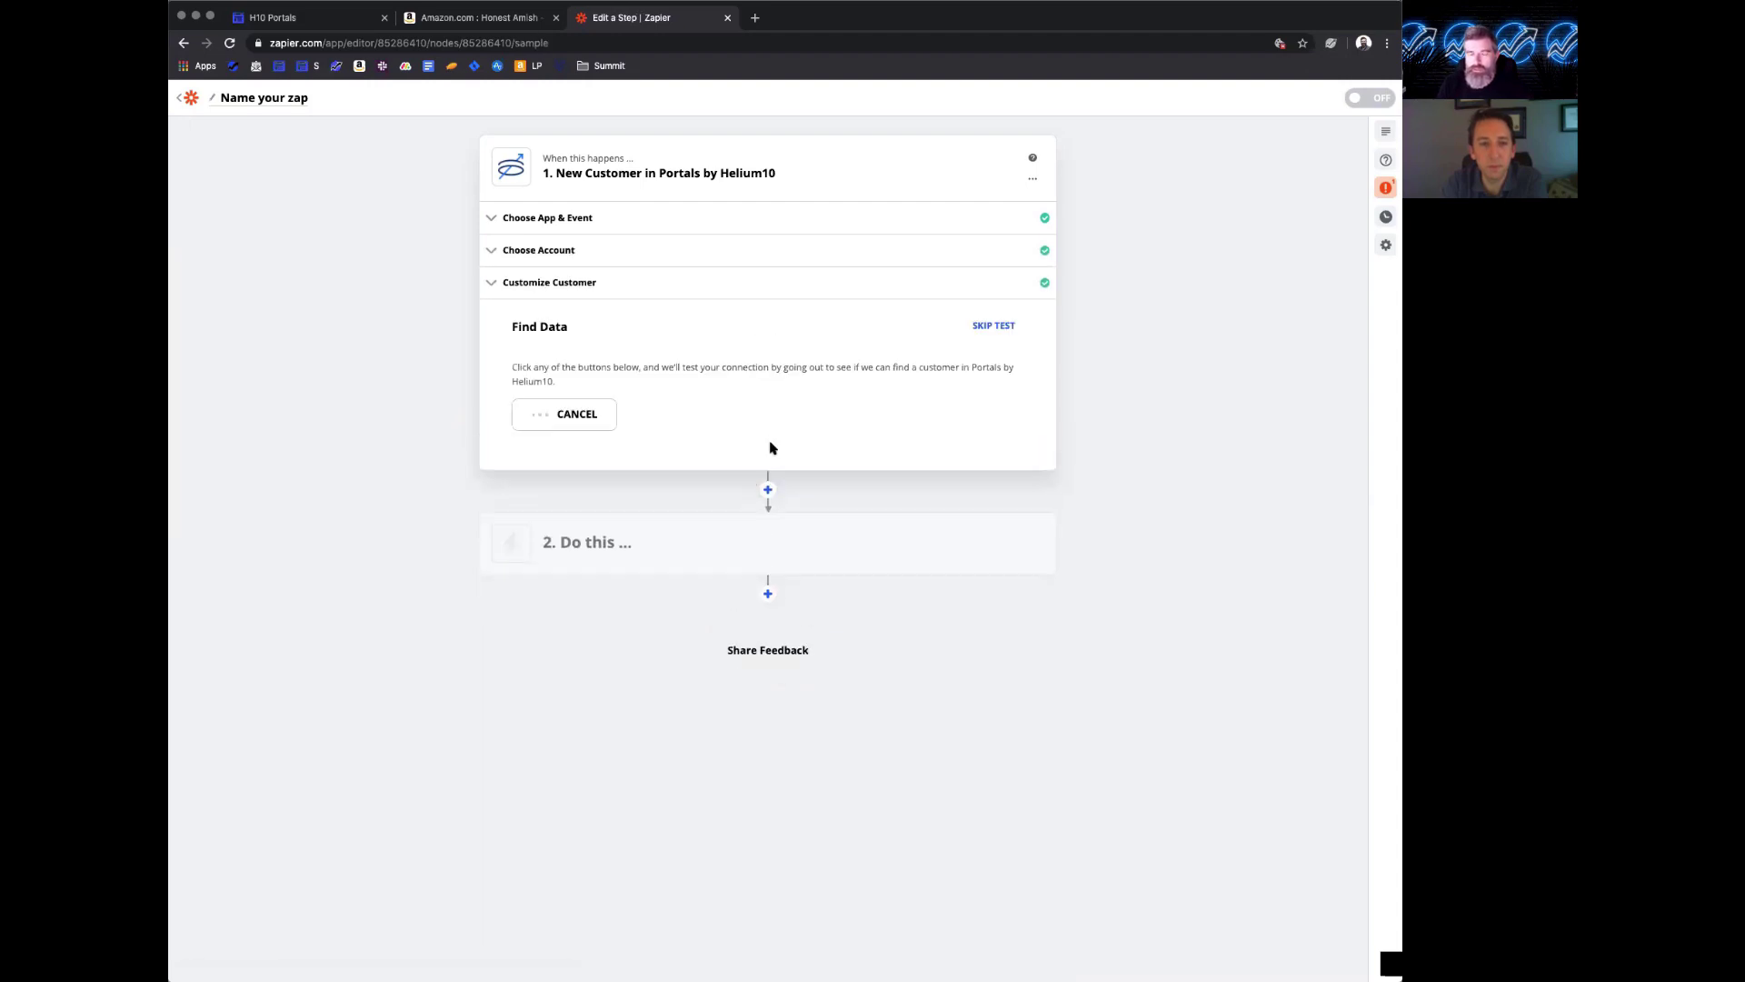
pyautogui.click(860, 425)
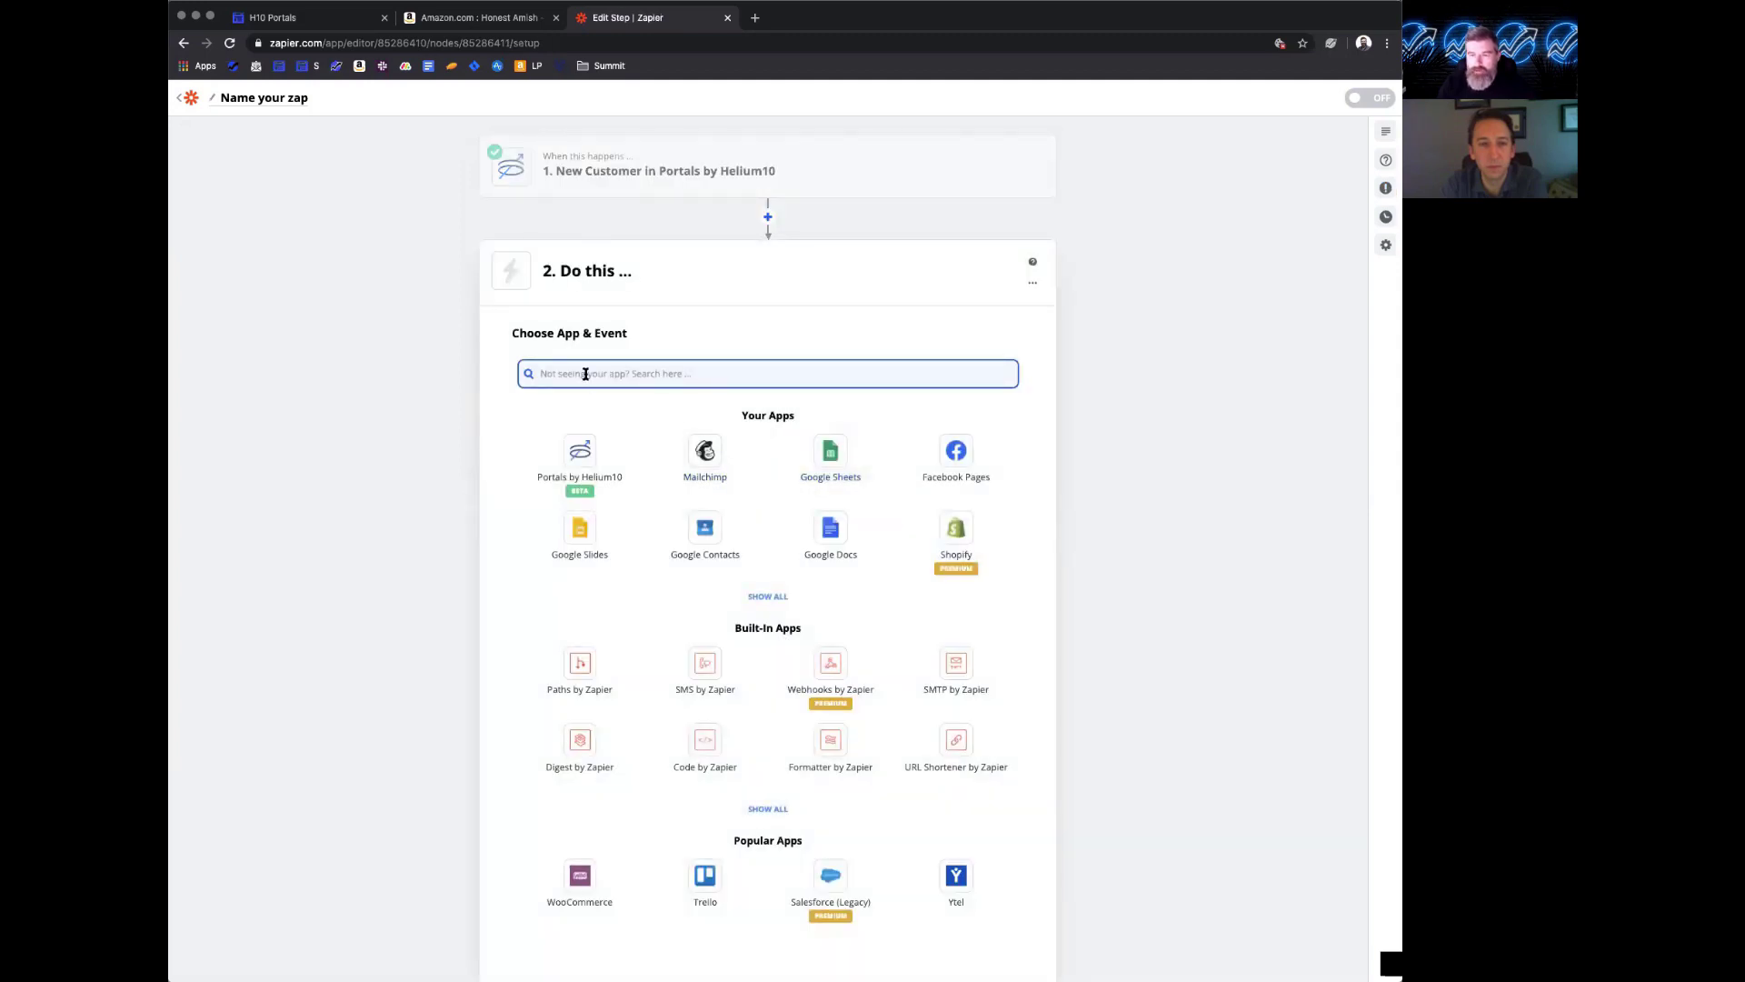
# - Choose Mailchimp as the action app with the Add/Update Subscriber event
pyautogui.click(715, 475)
pyautogui.click(654, 448)
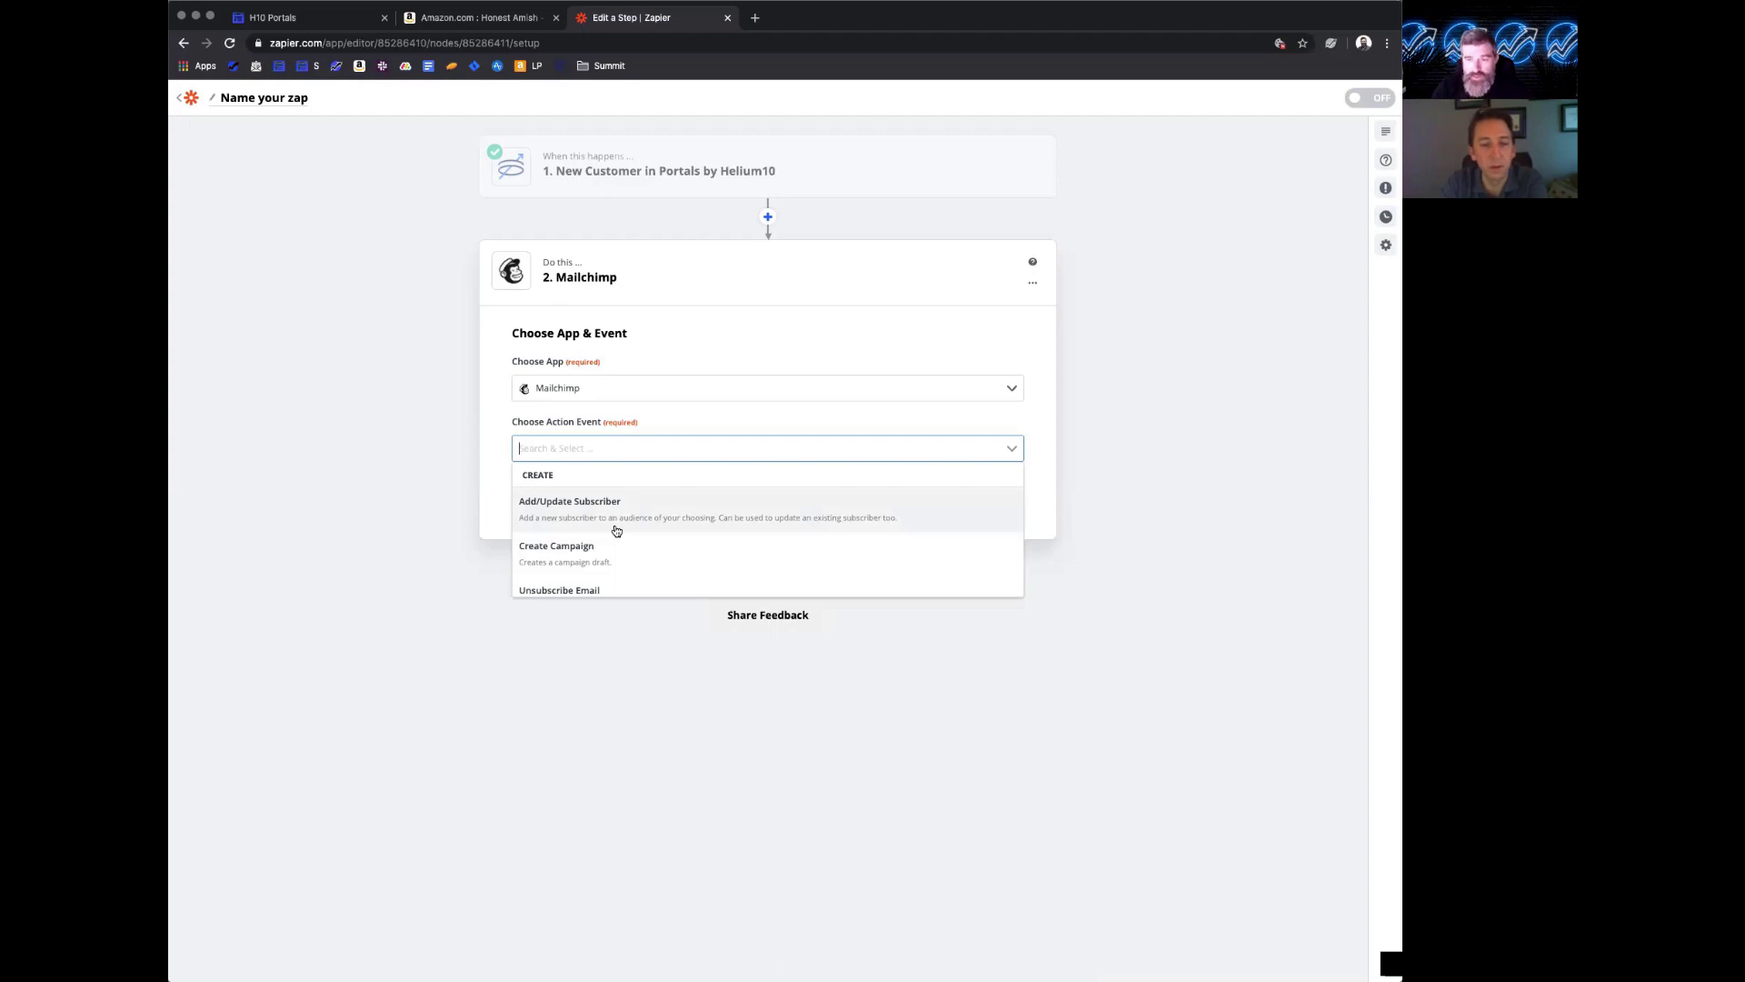
pyautogui.scroll(-5, 617, 530)
pyautogui.scroll(-2, 616, 537)
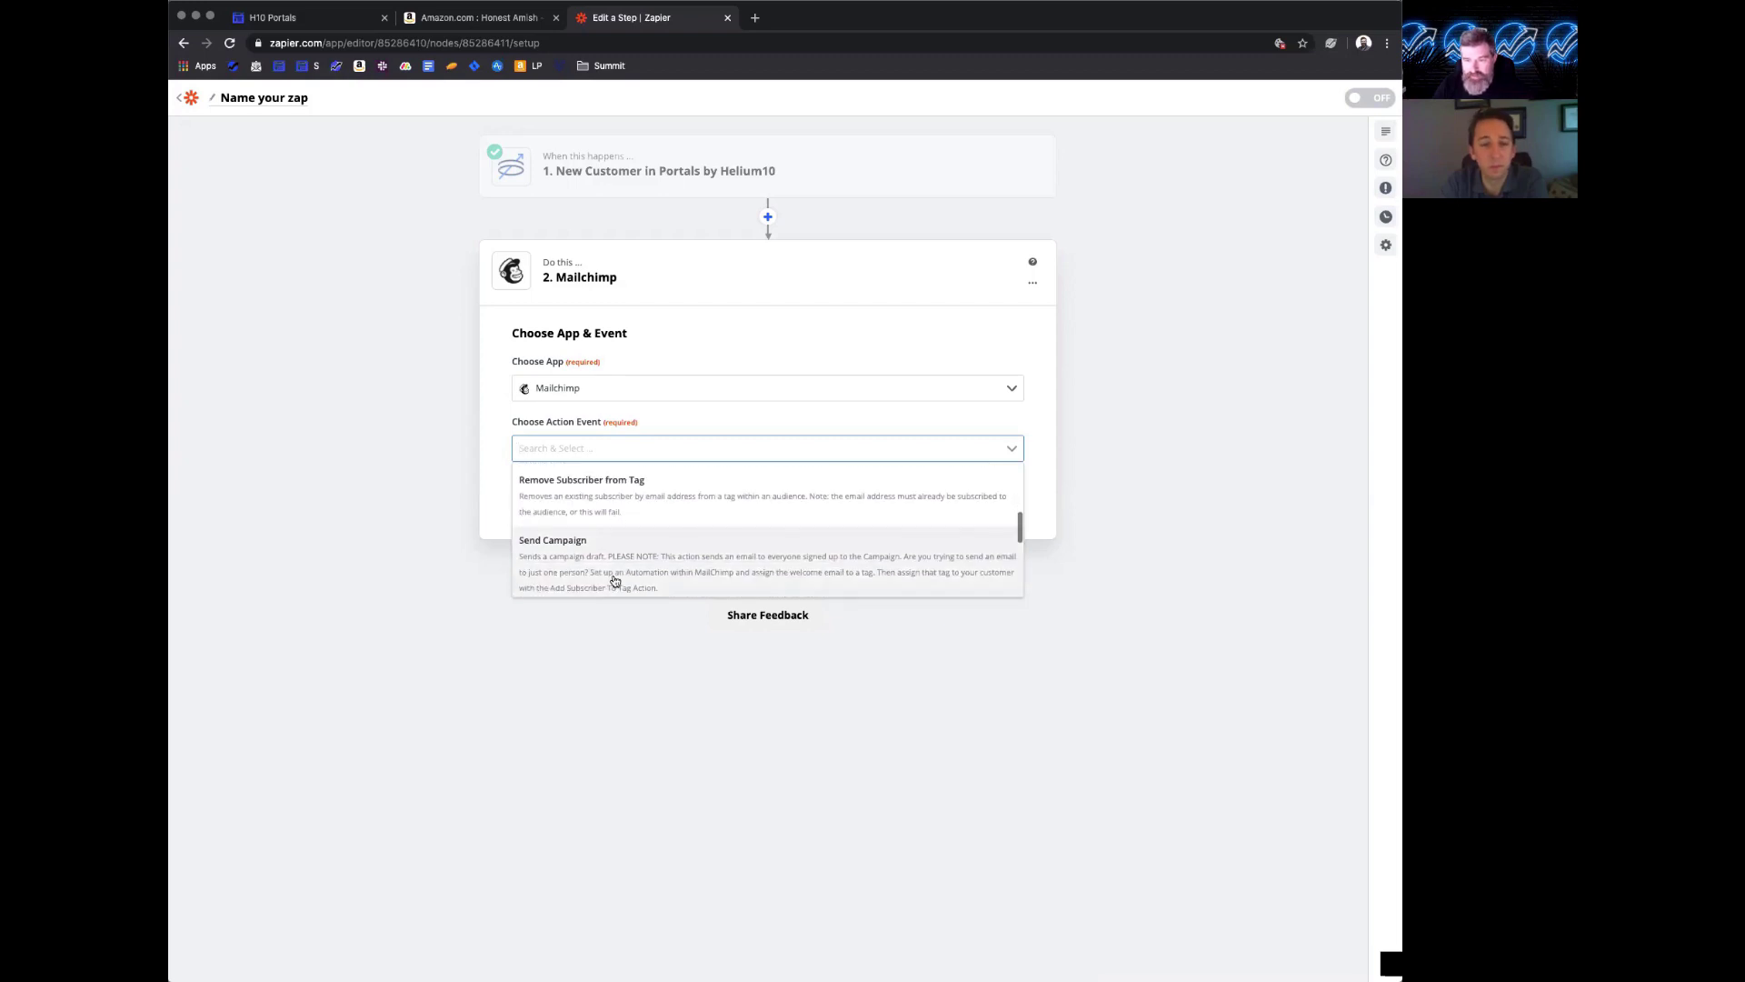
pyautogui.scroll(-3, 727, 550)
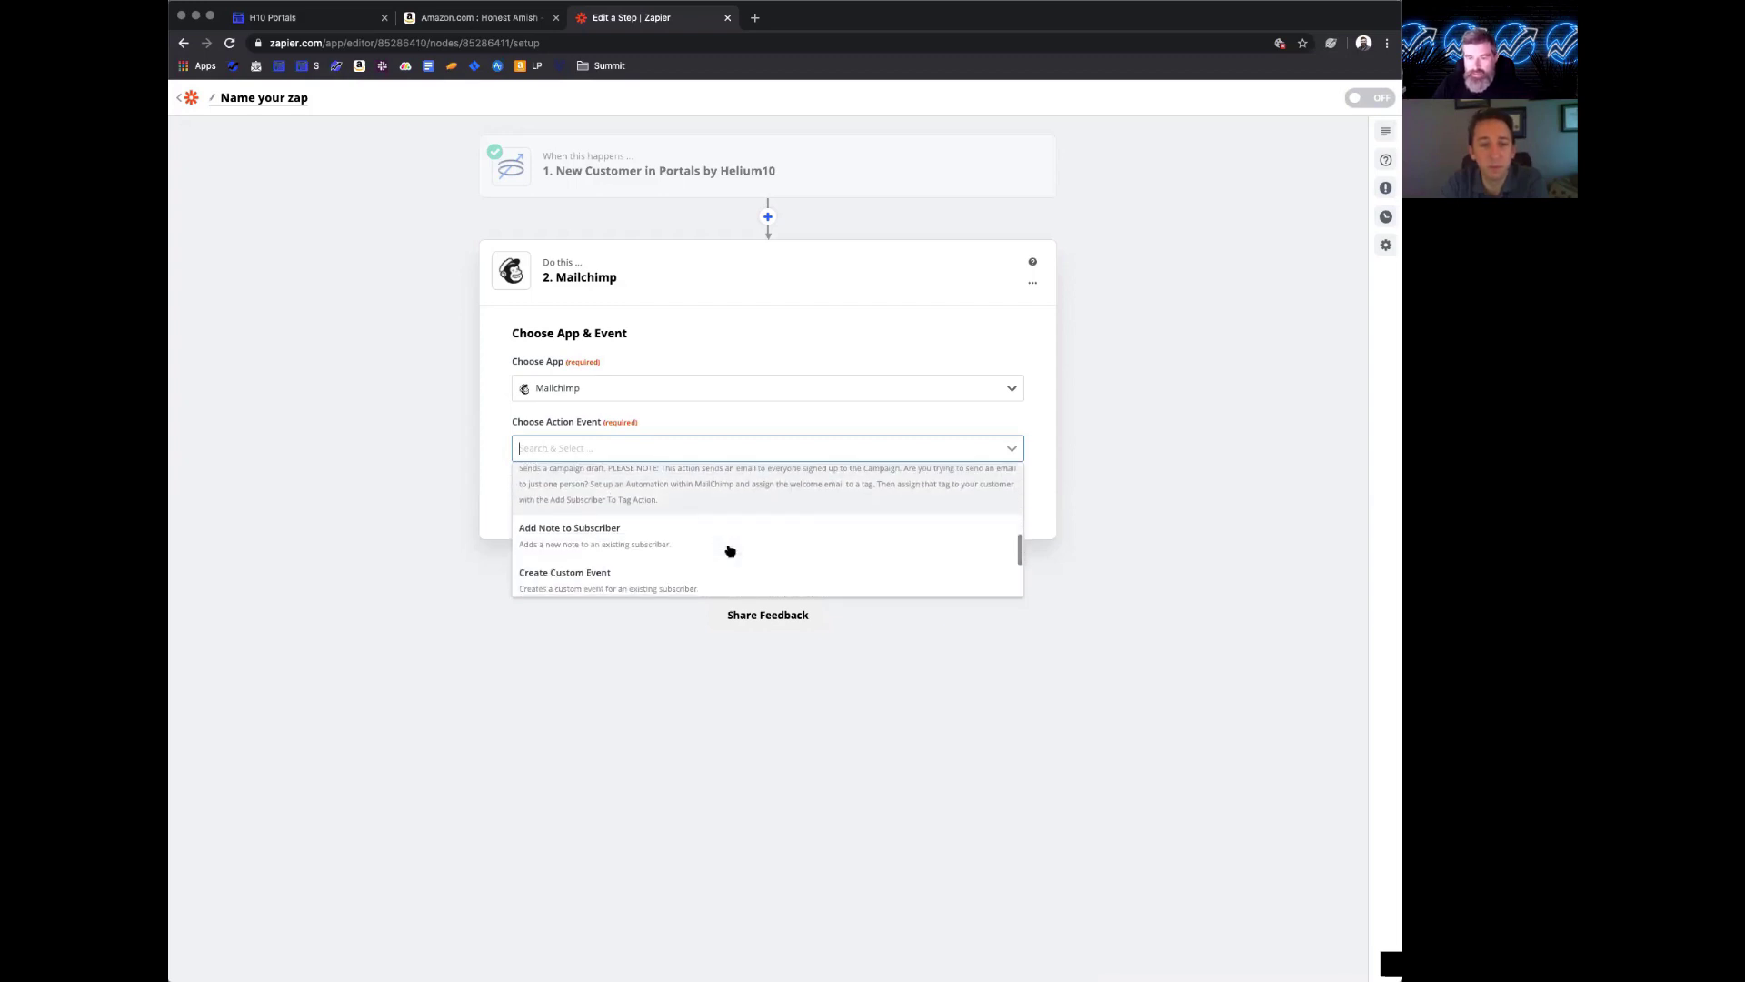
pyautogui.scroll(8, 714, 568)
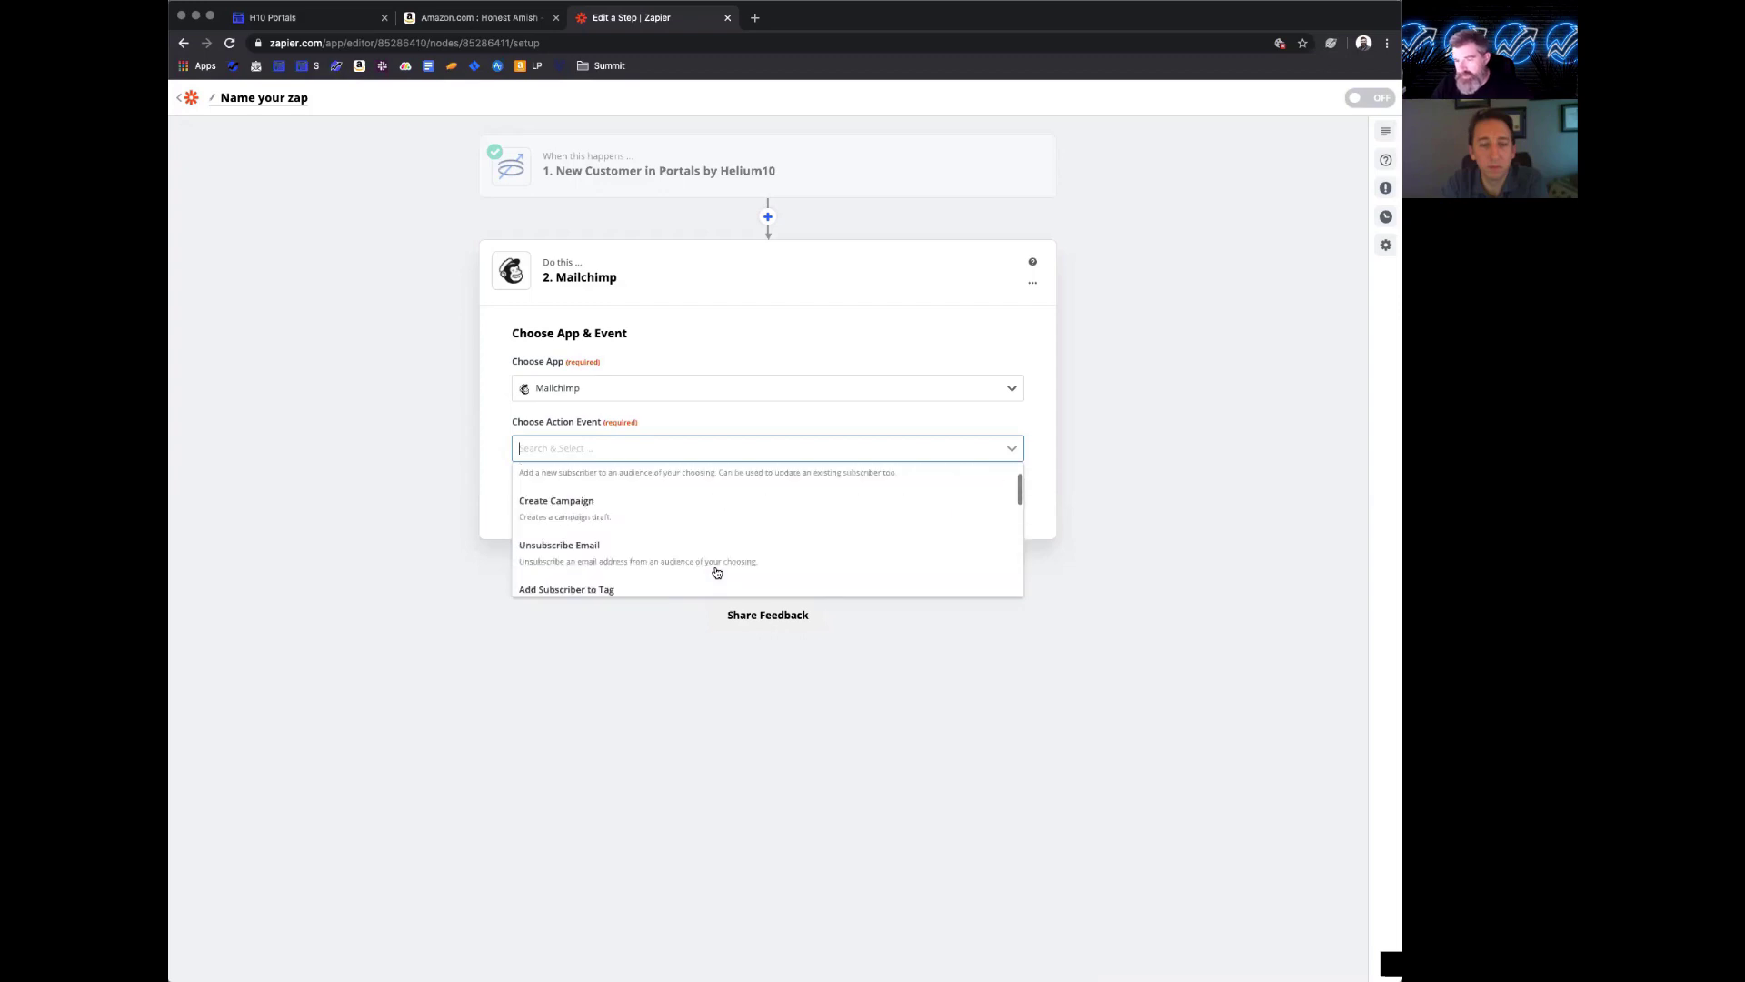
pyautogui.click(621, 514)
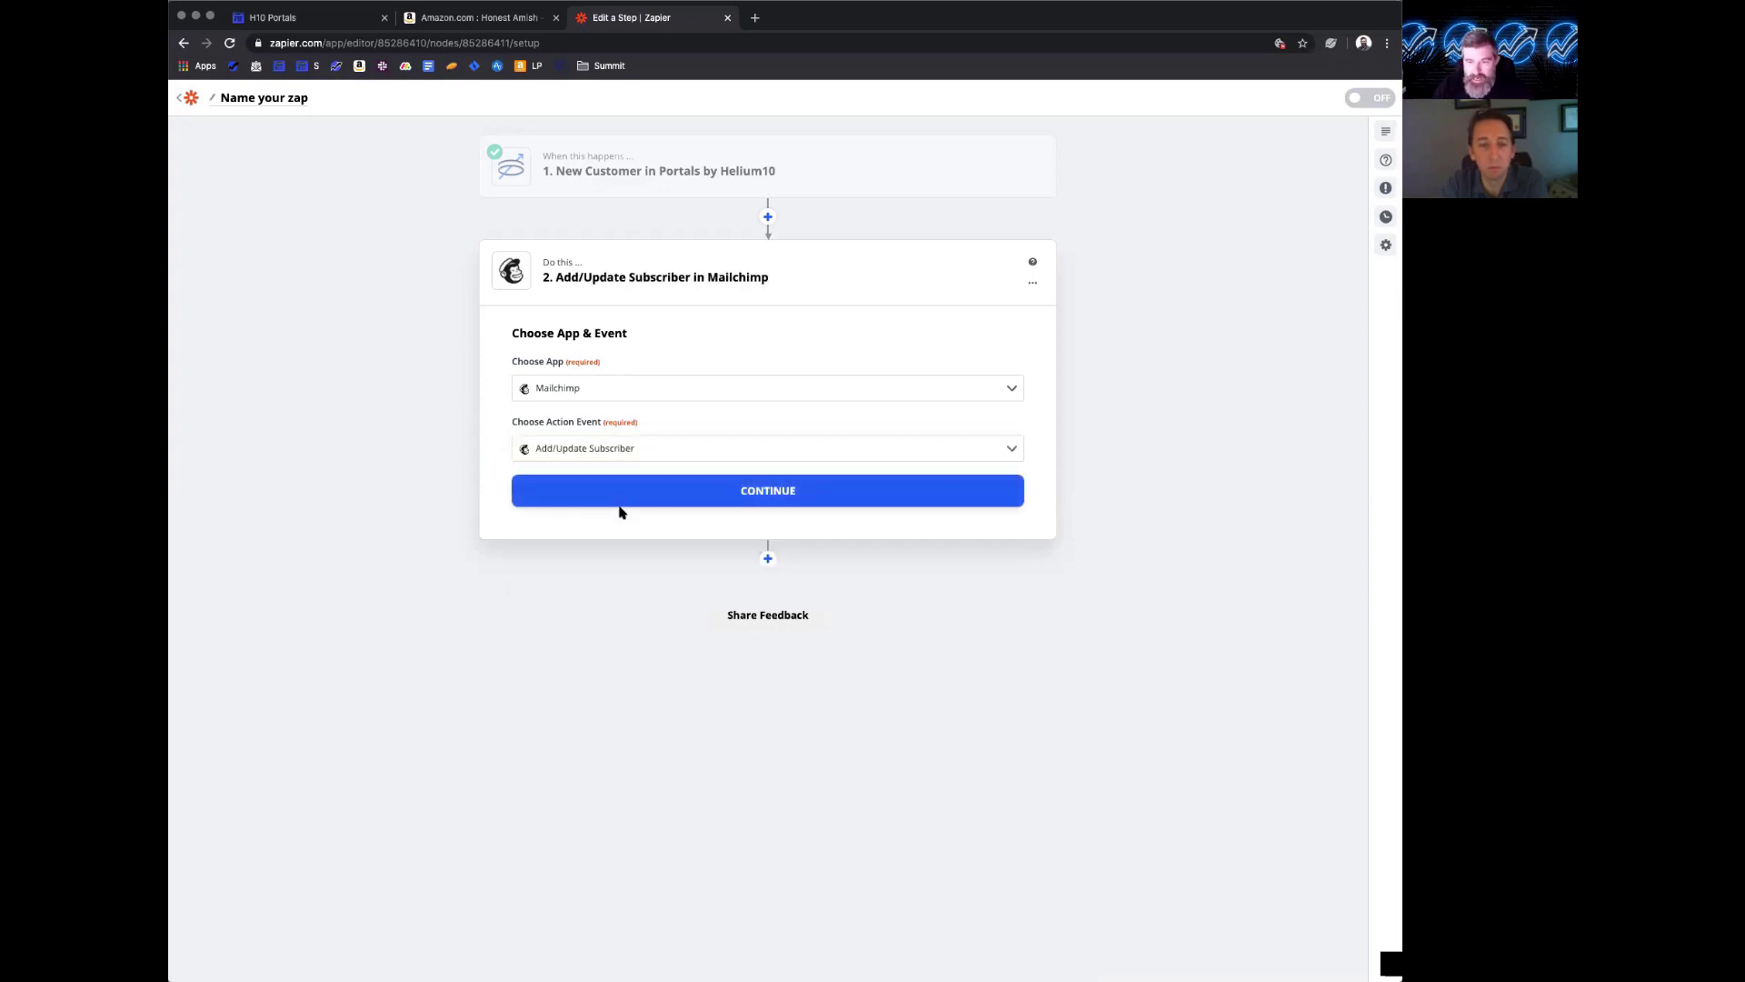
# - Confirm the Mailchimp action and select the existing connected Mailchimp account
pyautogui.click(800, 494)
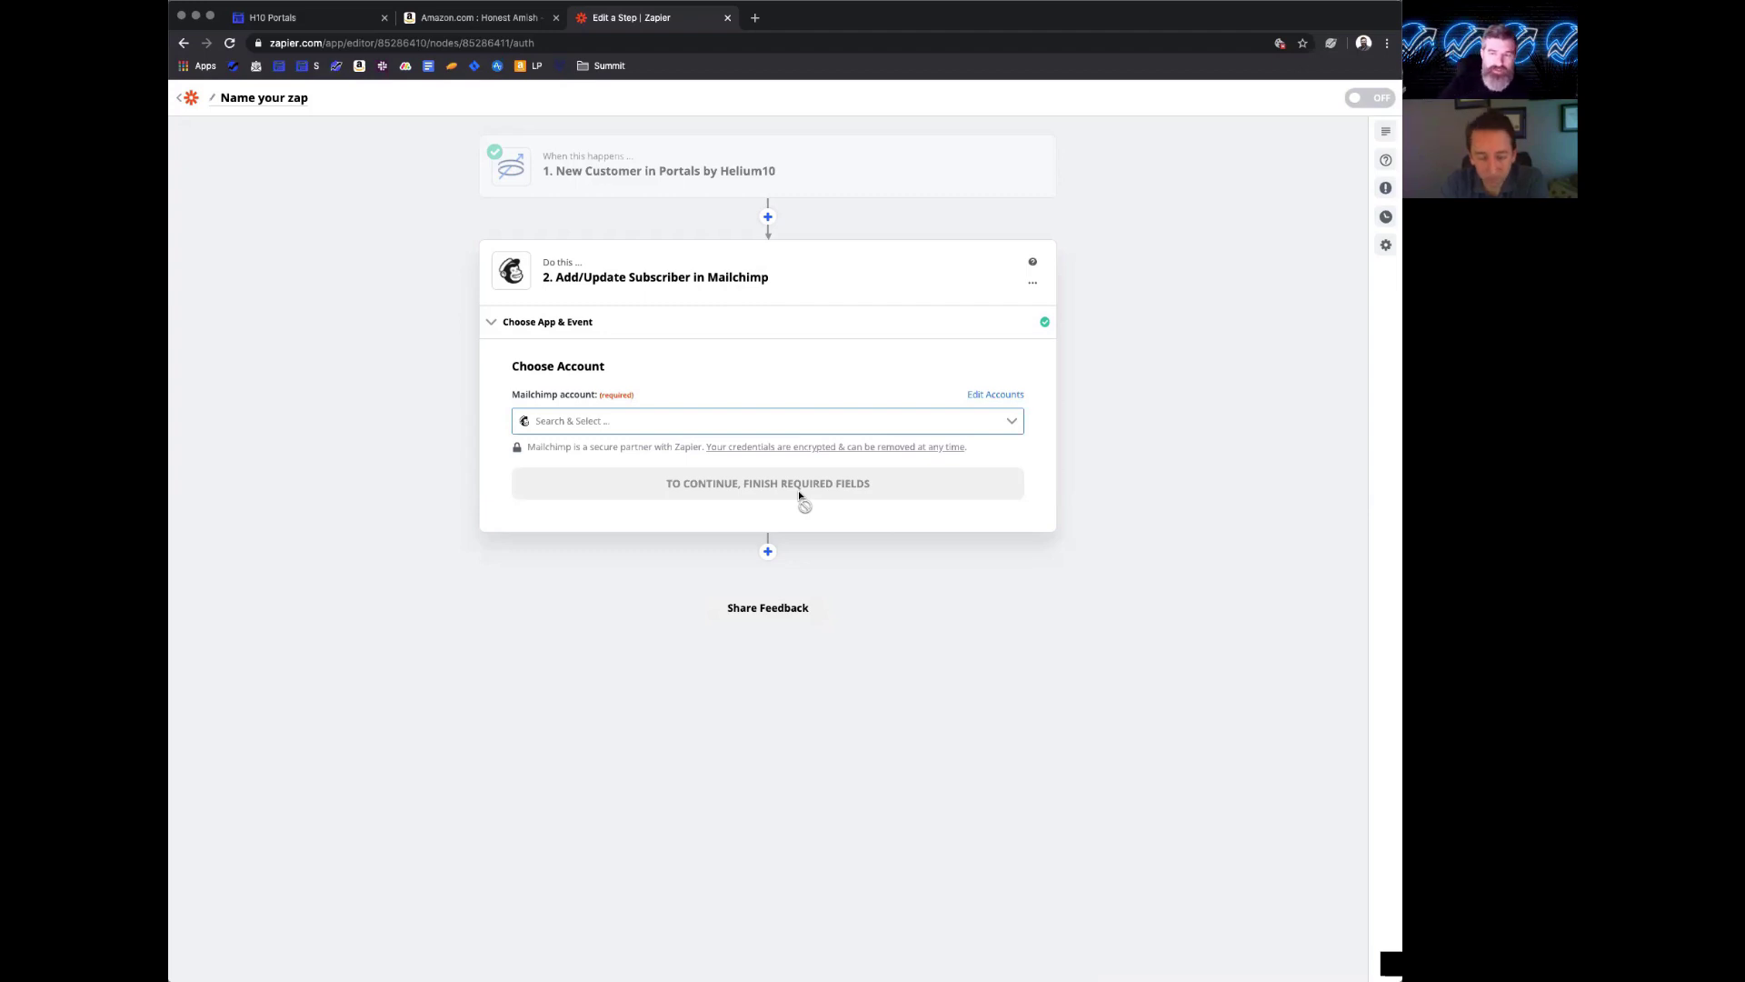
pyautogui.click(793, 422)
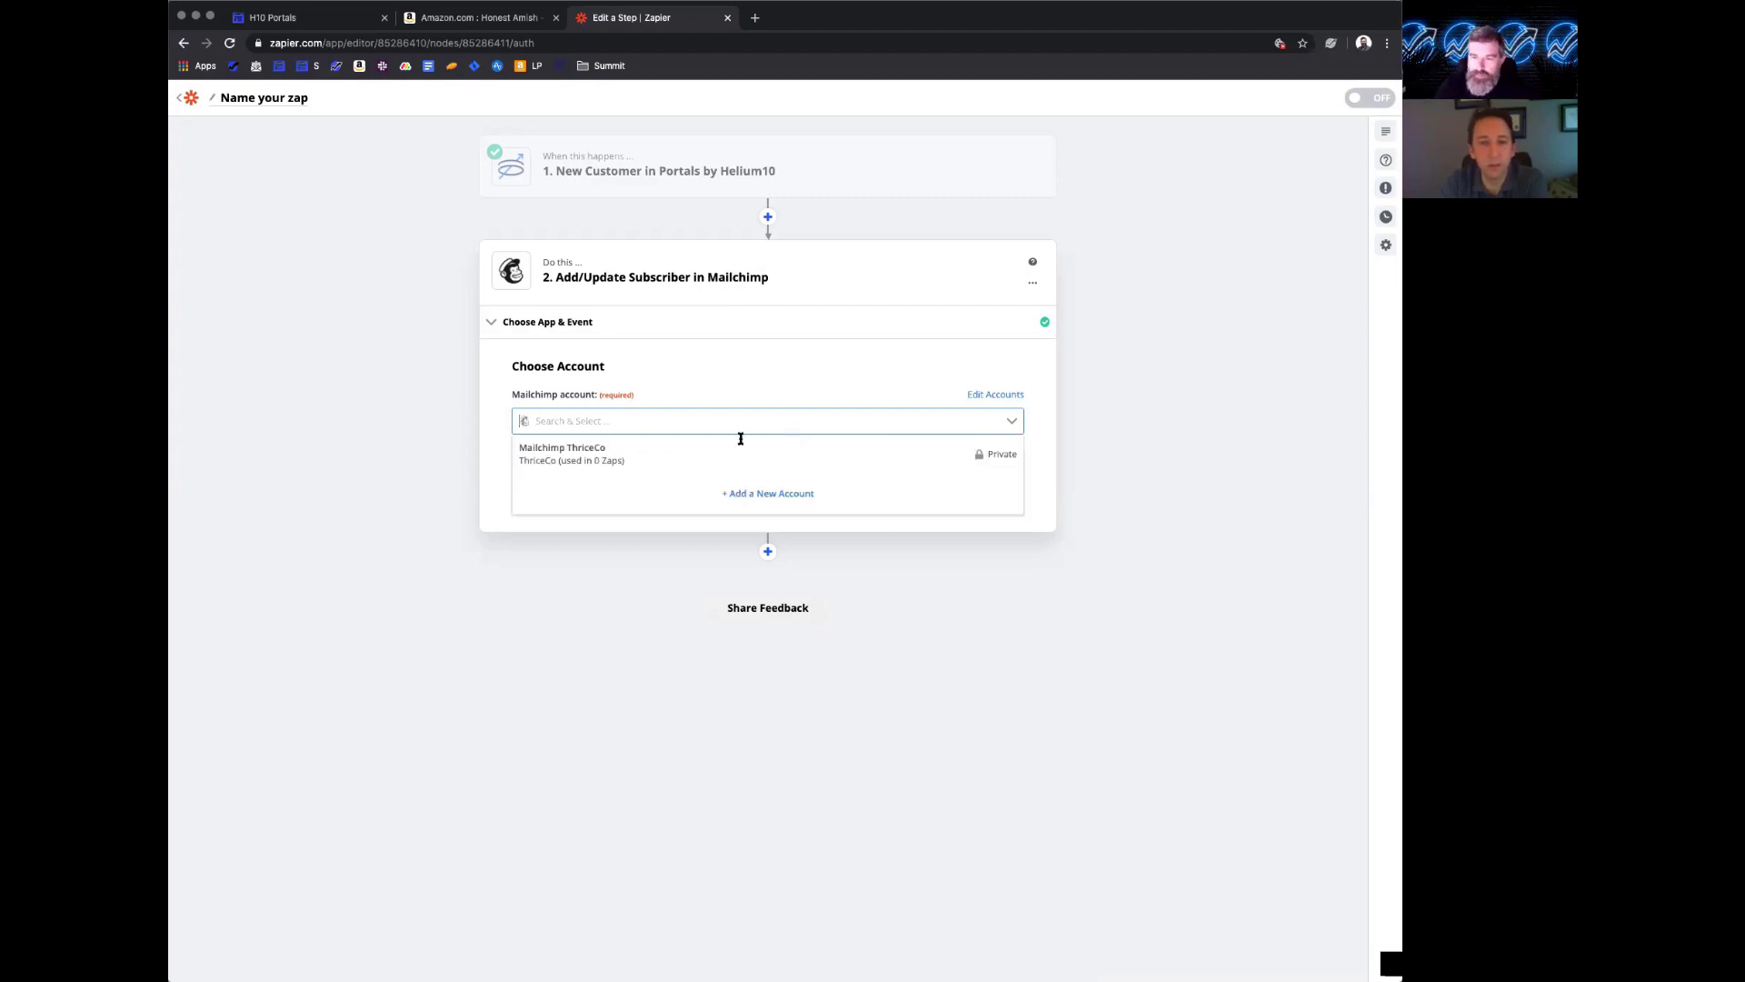
pyautogui.click(713, 454)
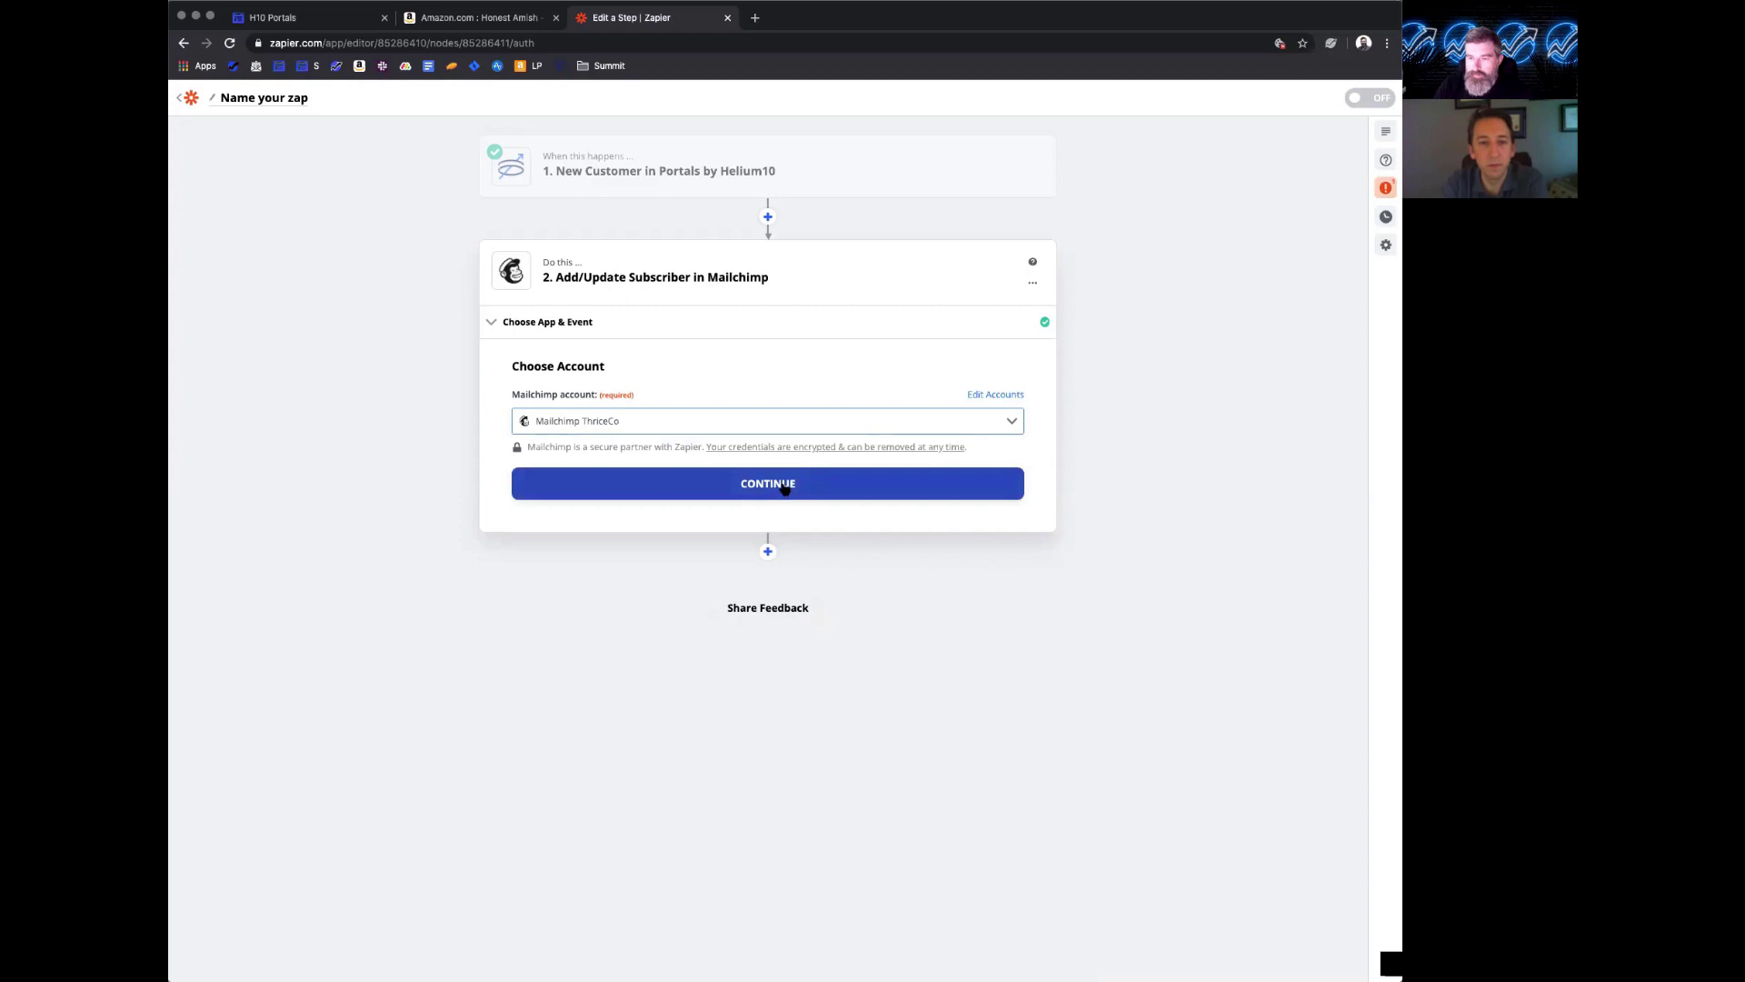
# - Set the audience to Pop up emails and map Subscriber Email to the customer's Email
pyautogui.click(785, 487)
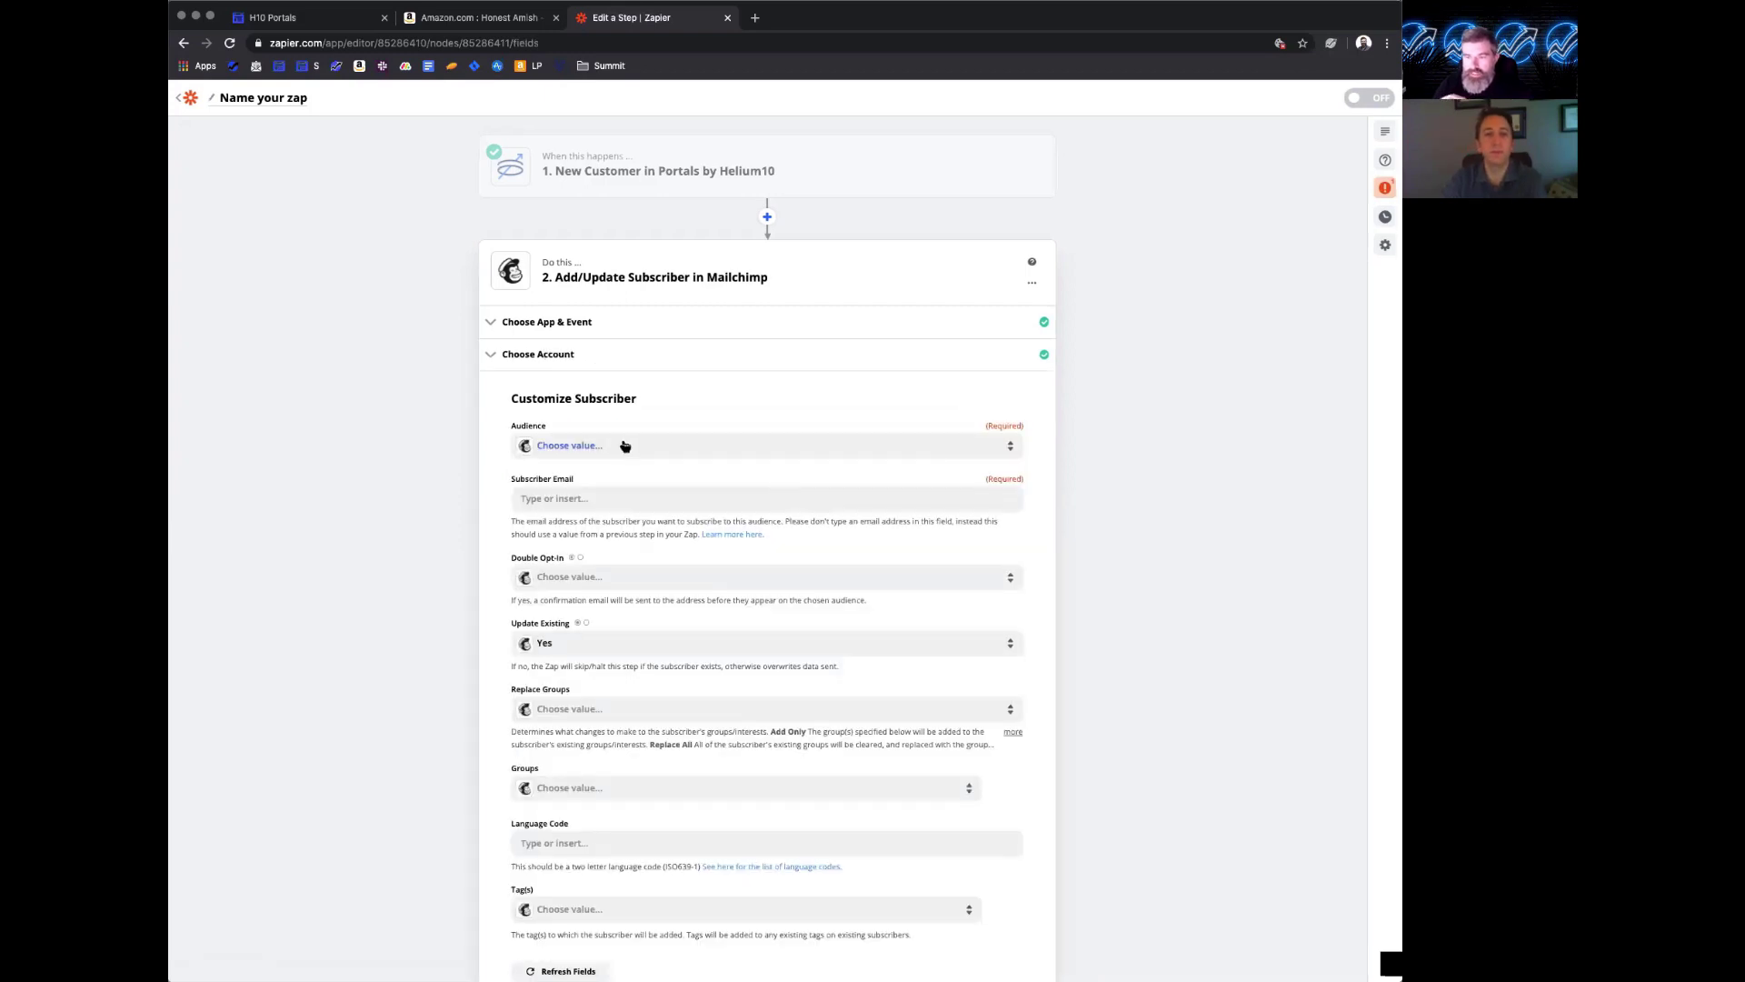
pyautogui.click(624, 446)
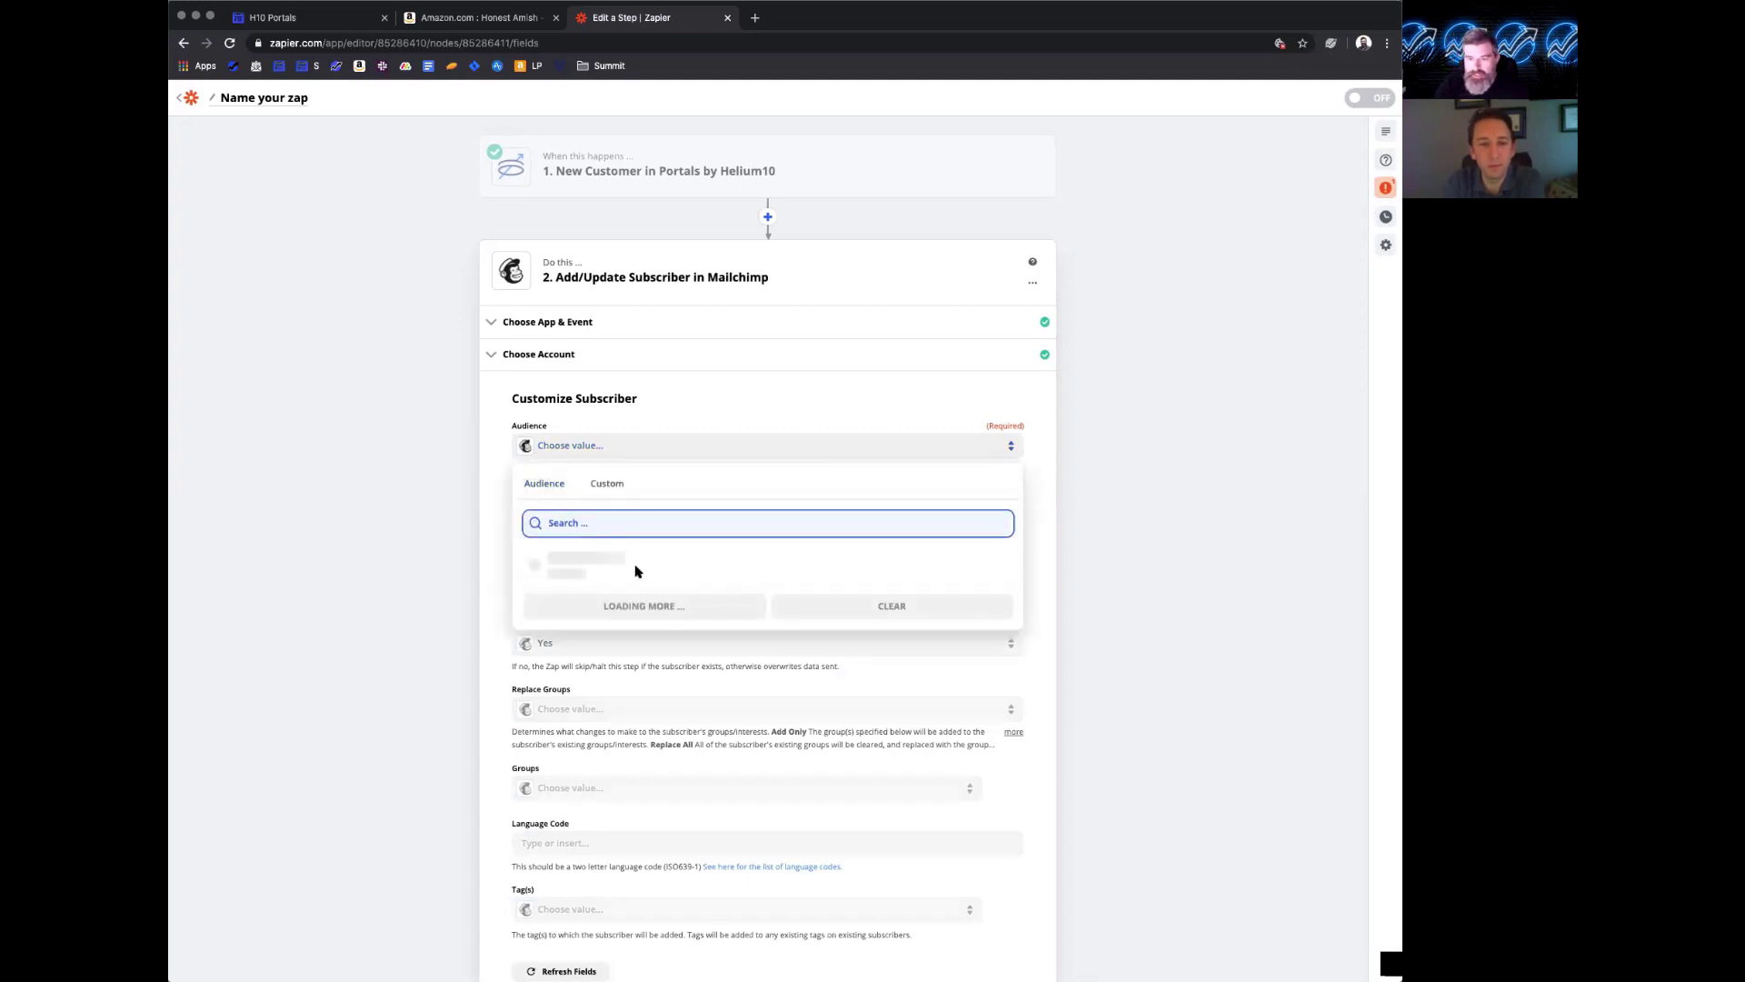
pyautogui.click(910, 414)
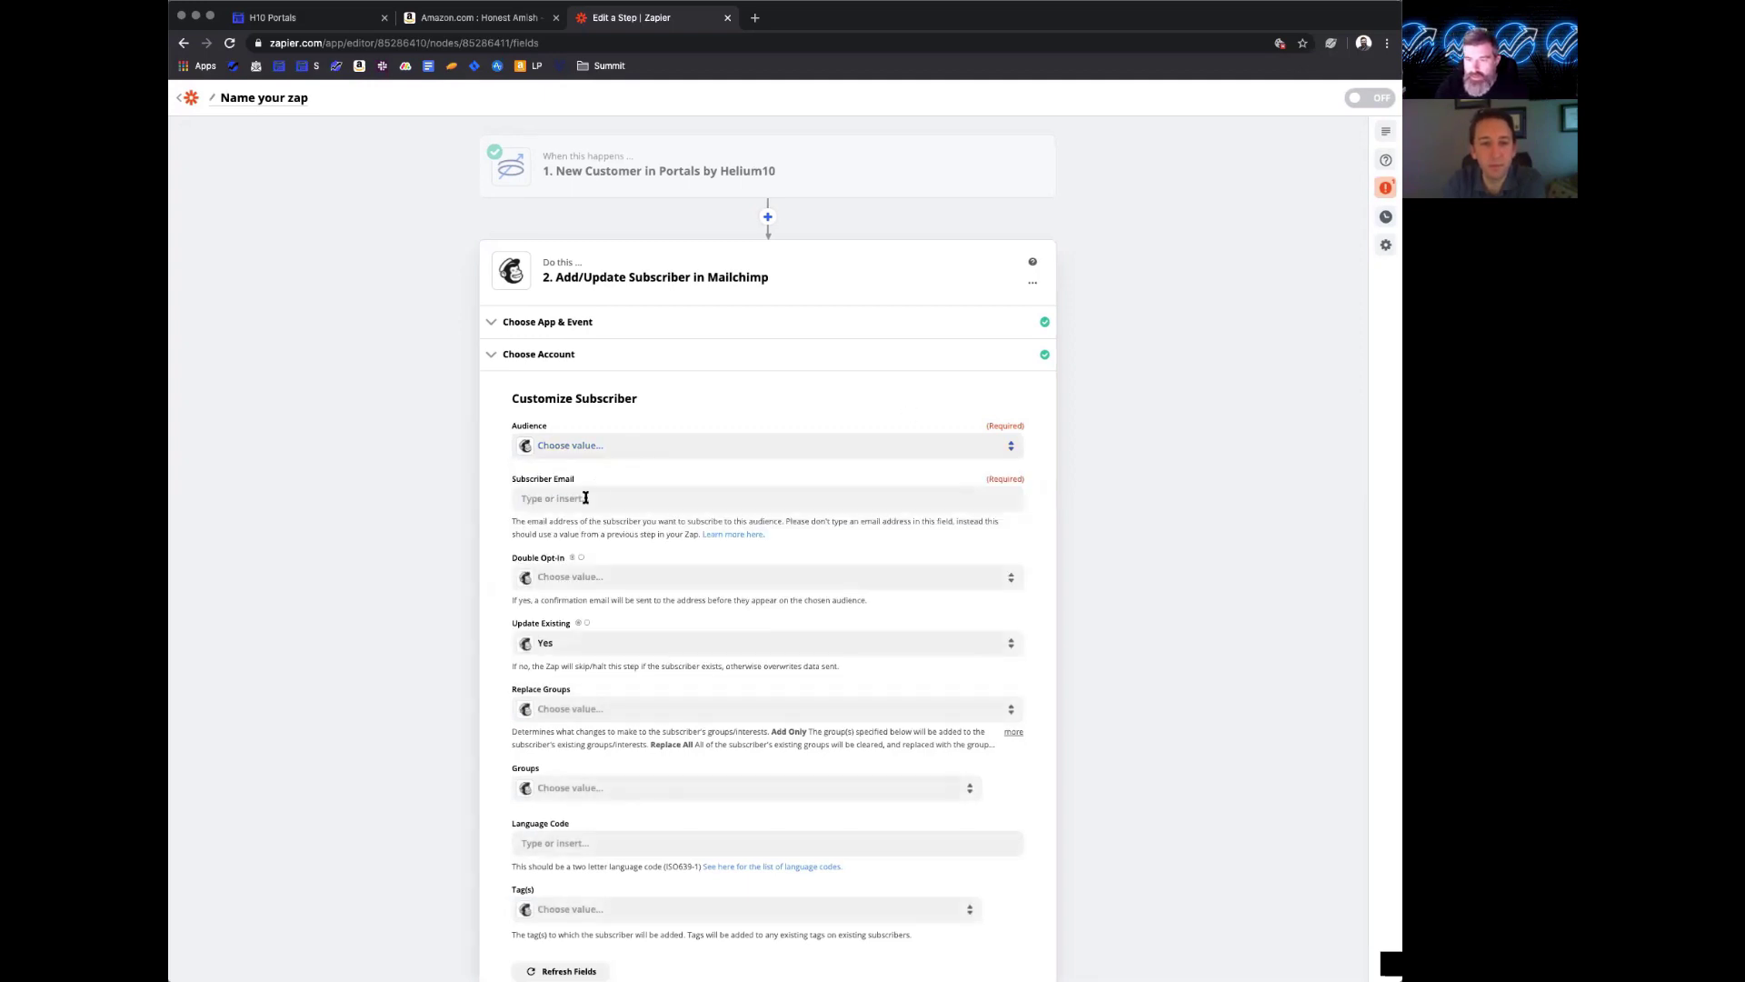
pyautogui.click(618, 445)
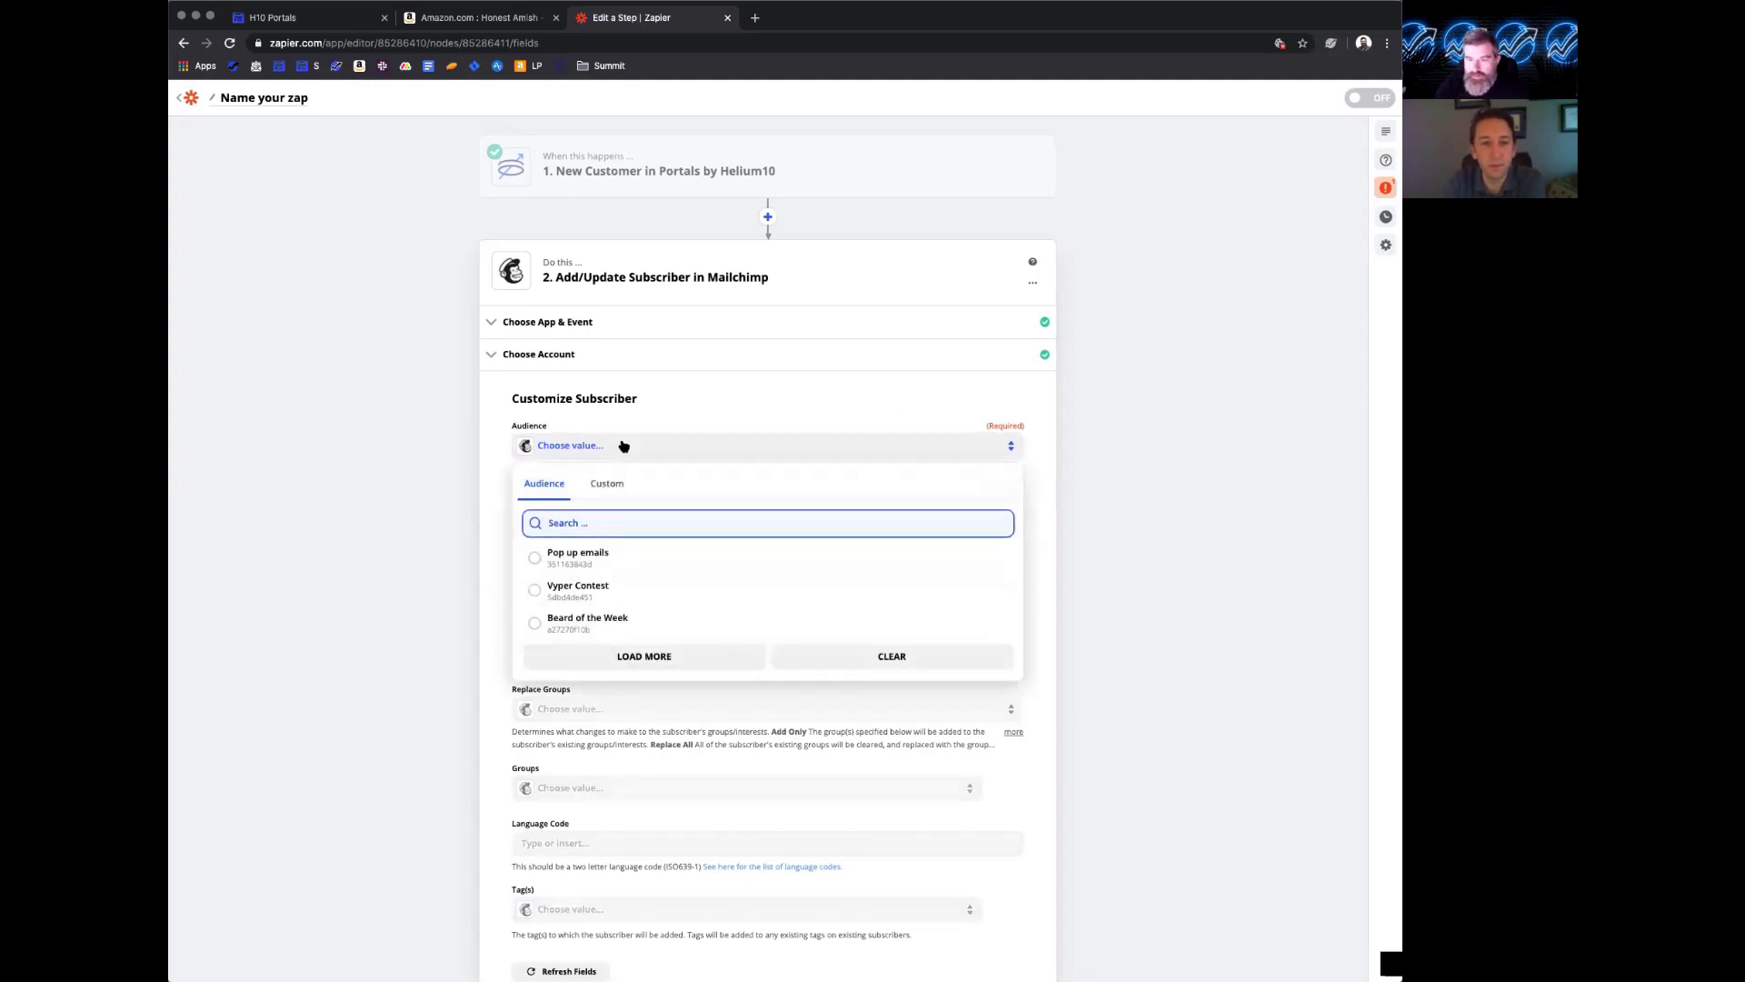
pyautogui.click(562, 563)
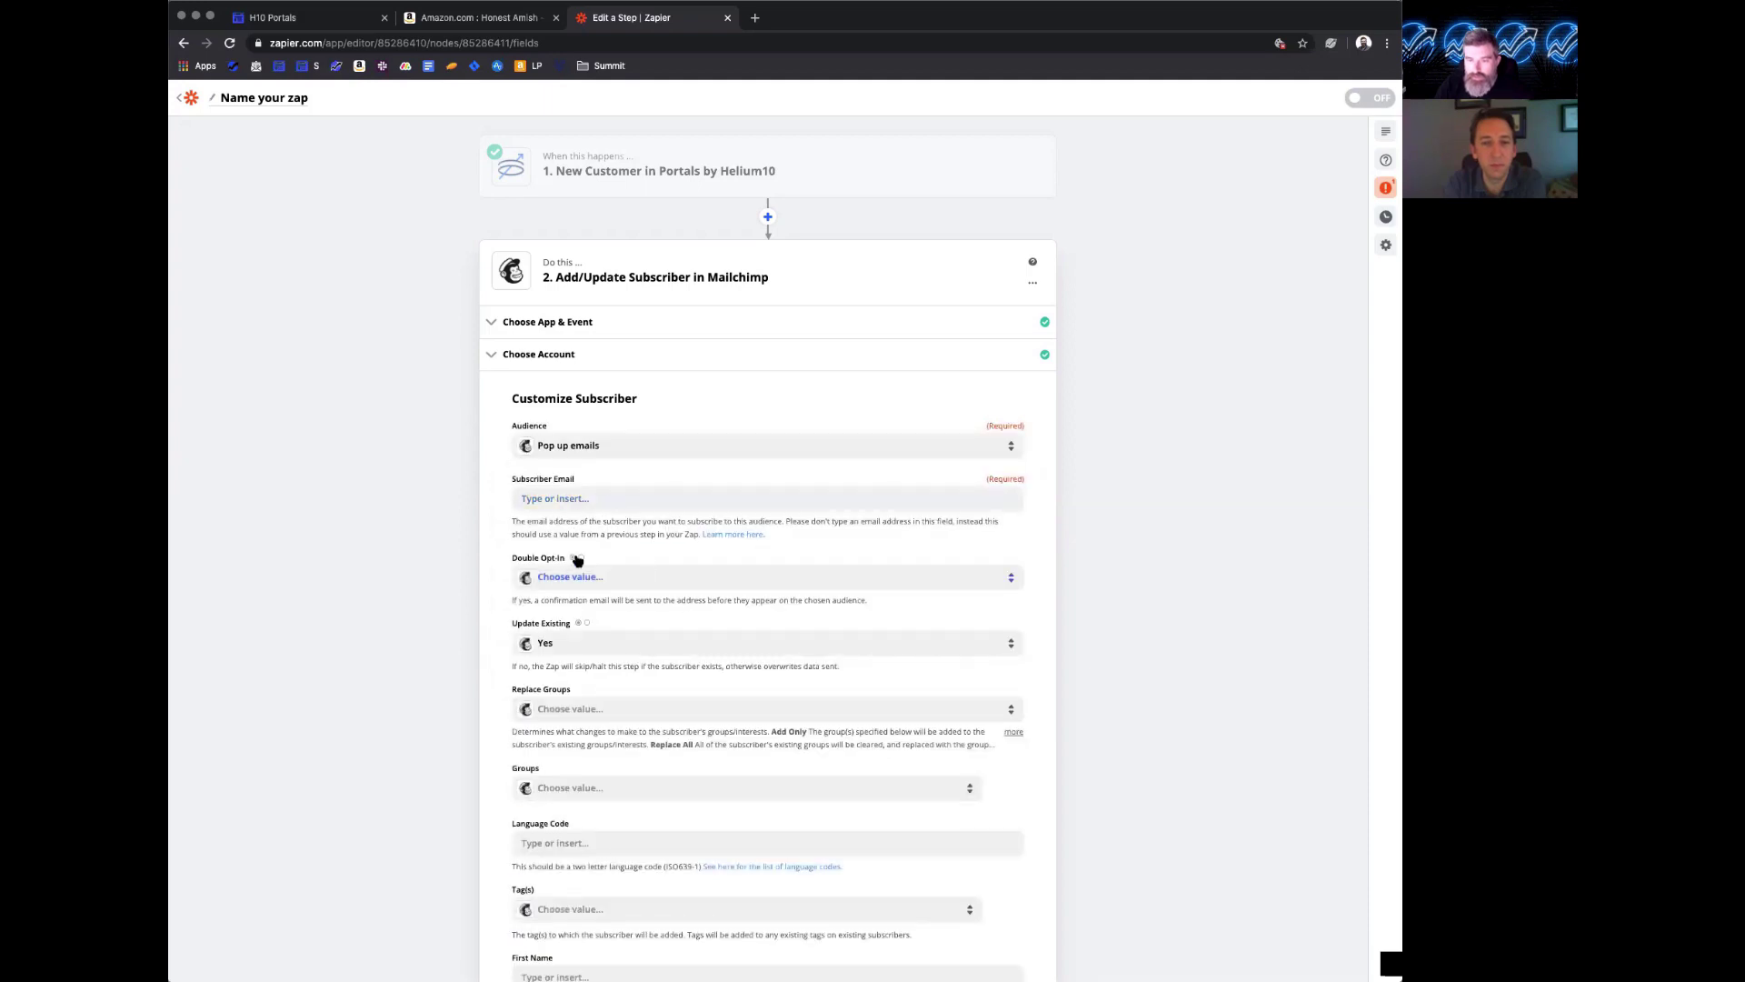
pyautogui.click(570, 499)
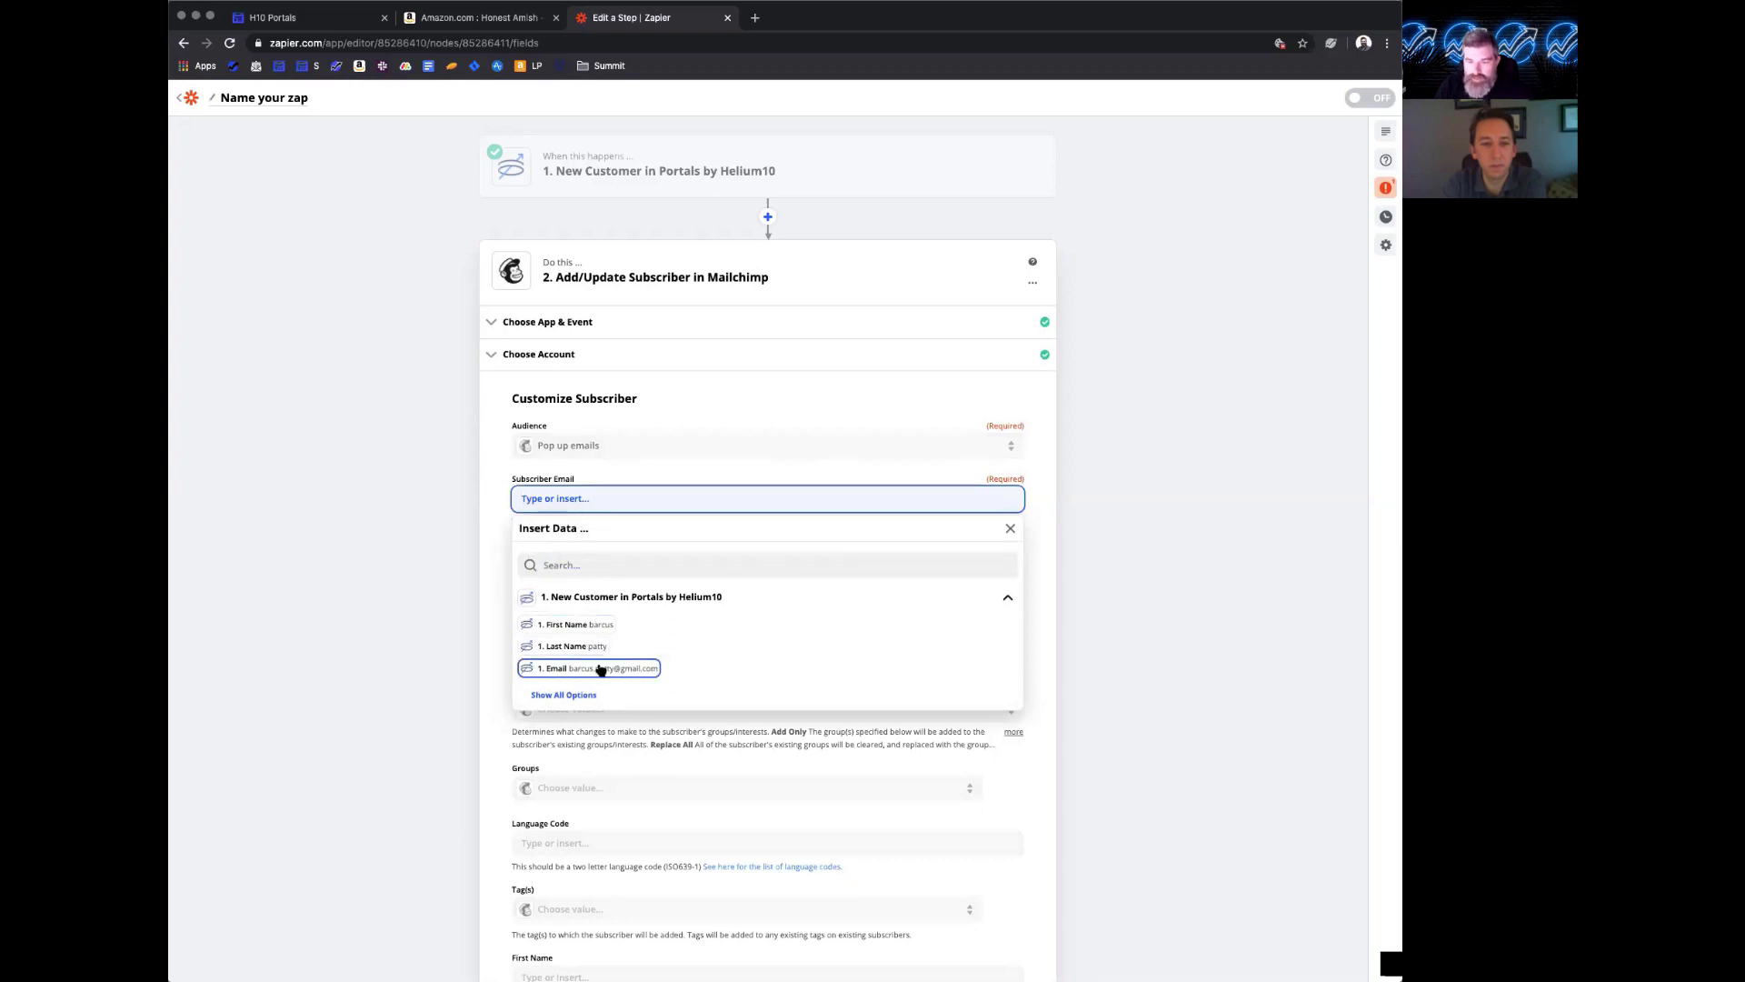
pyautogui.click(618, 670)
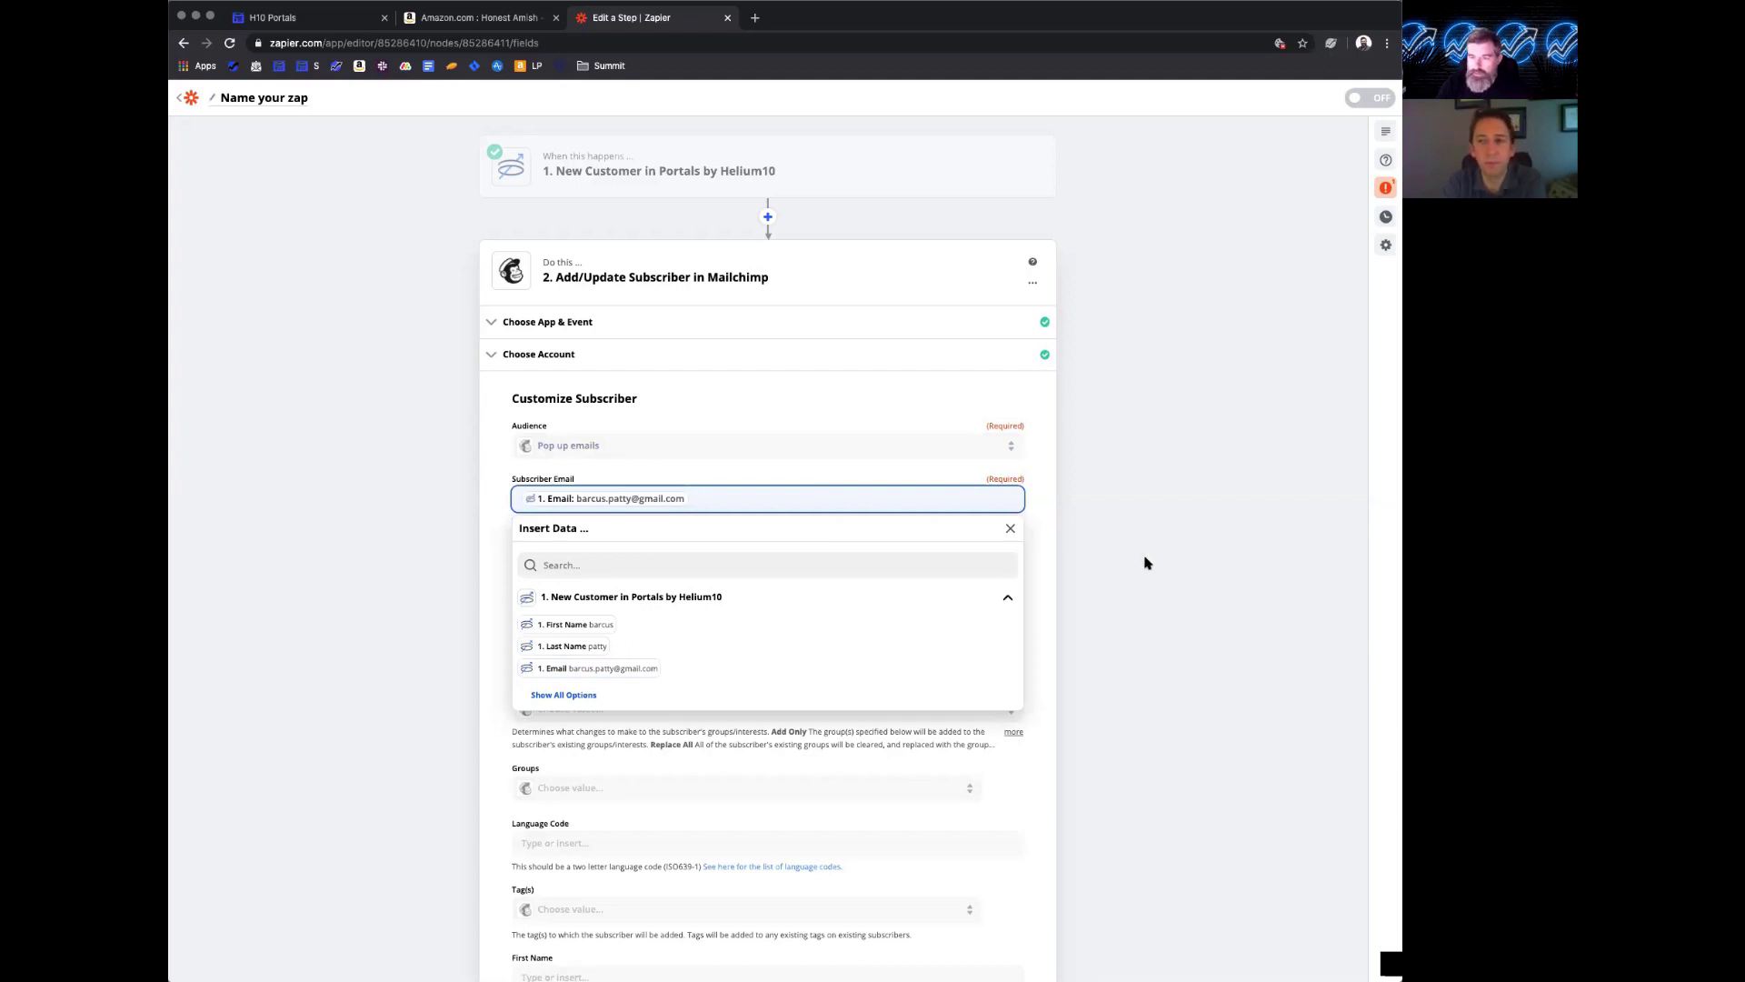
pyautogui.click(1082, 631)
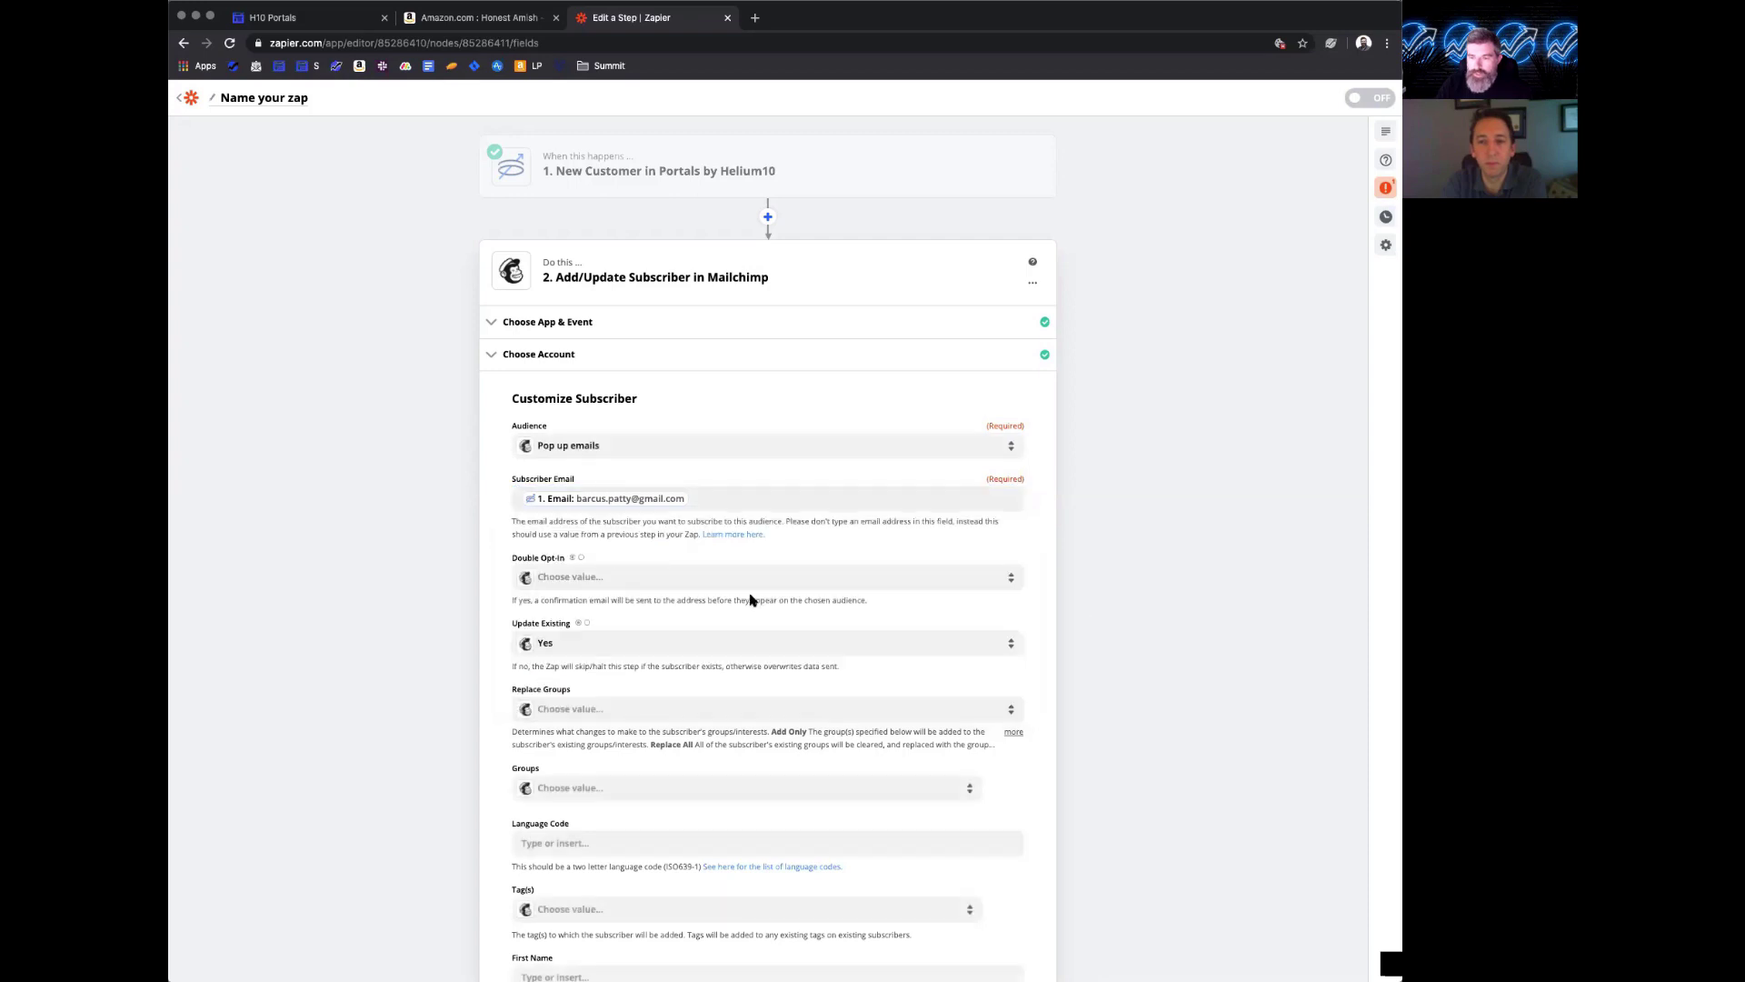
# - Set Double Opt-In to True, map First Name and Last Name, and continue to testing
pyautogui.click(611, 590)
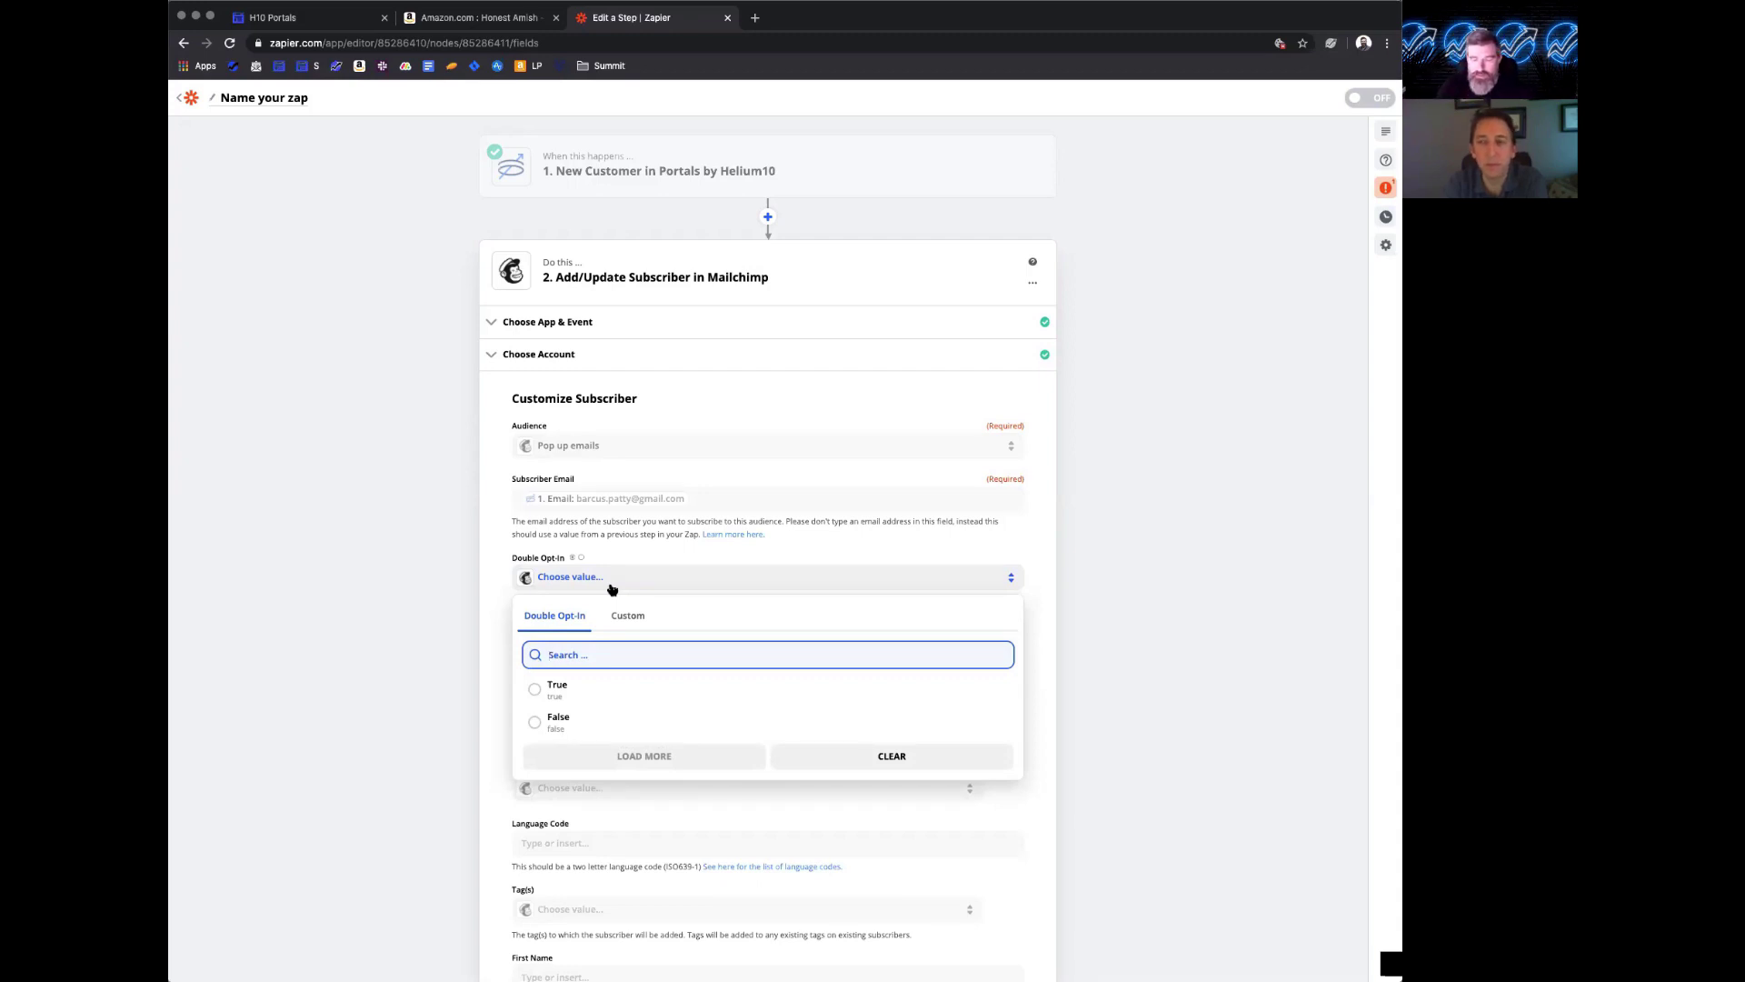
pyautogui.click(535, 689)
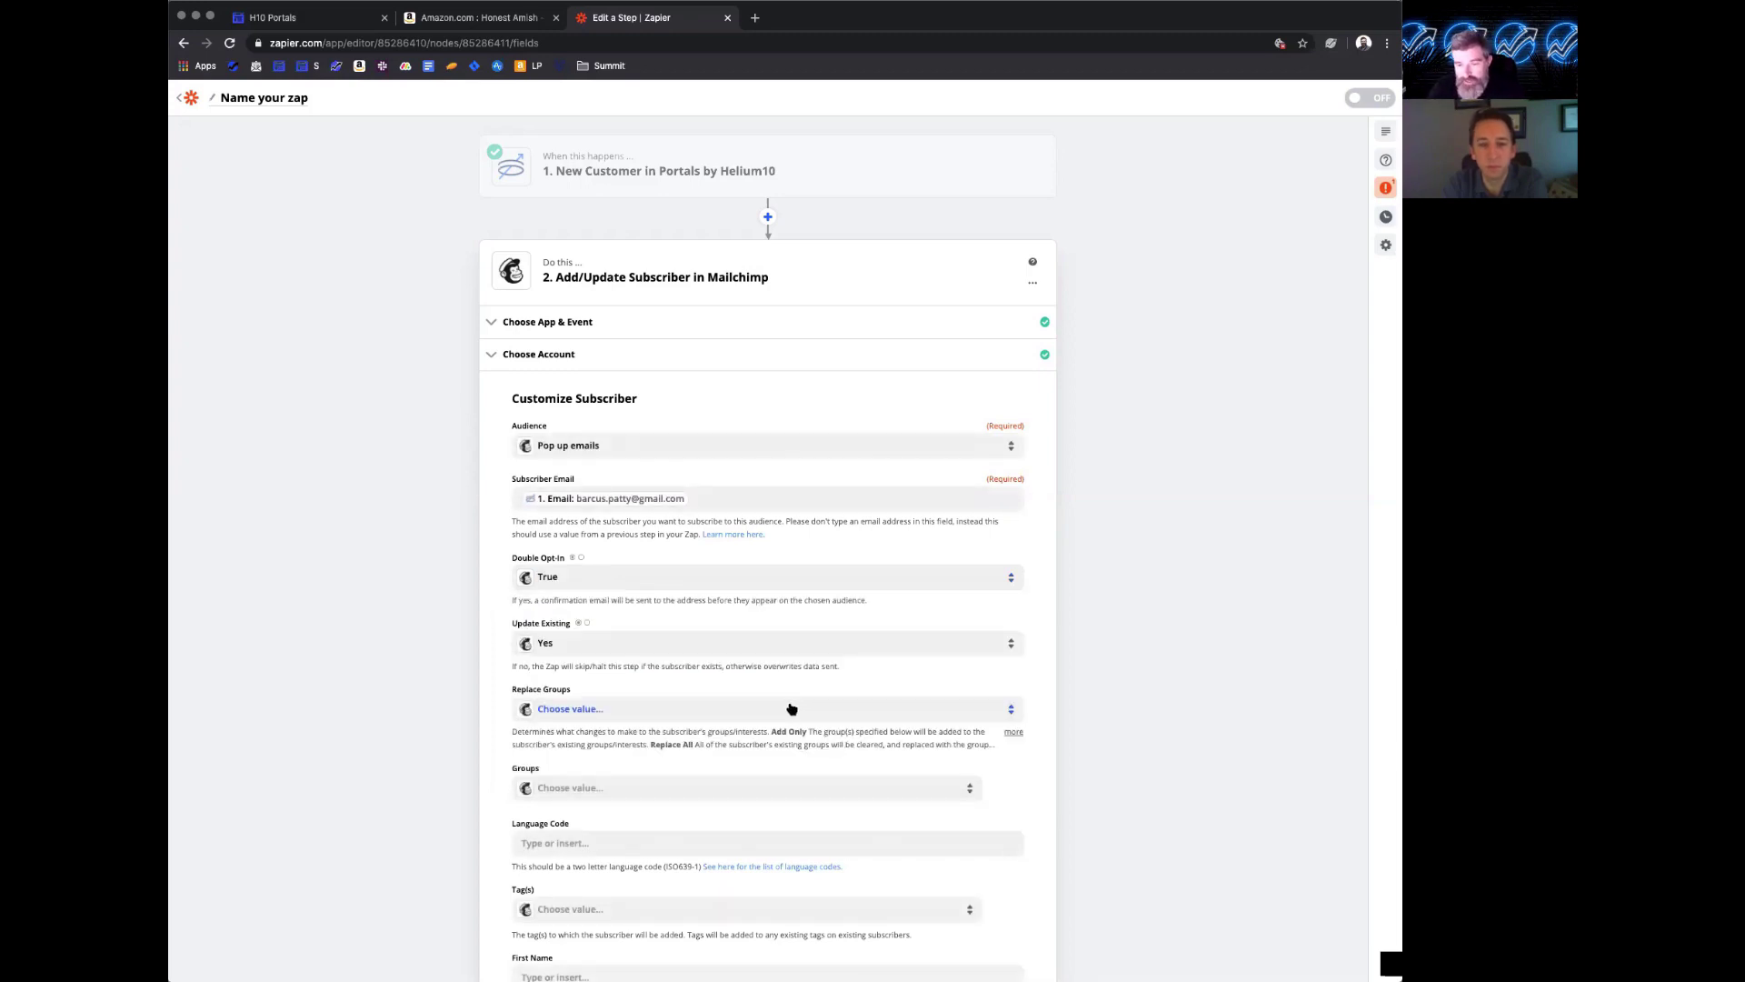
pyautogui.scroll(-2, 759, 741)
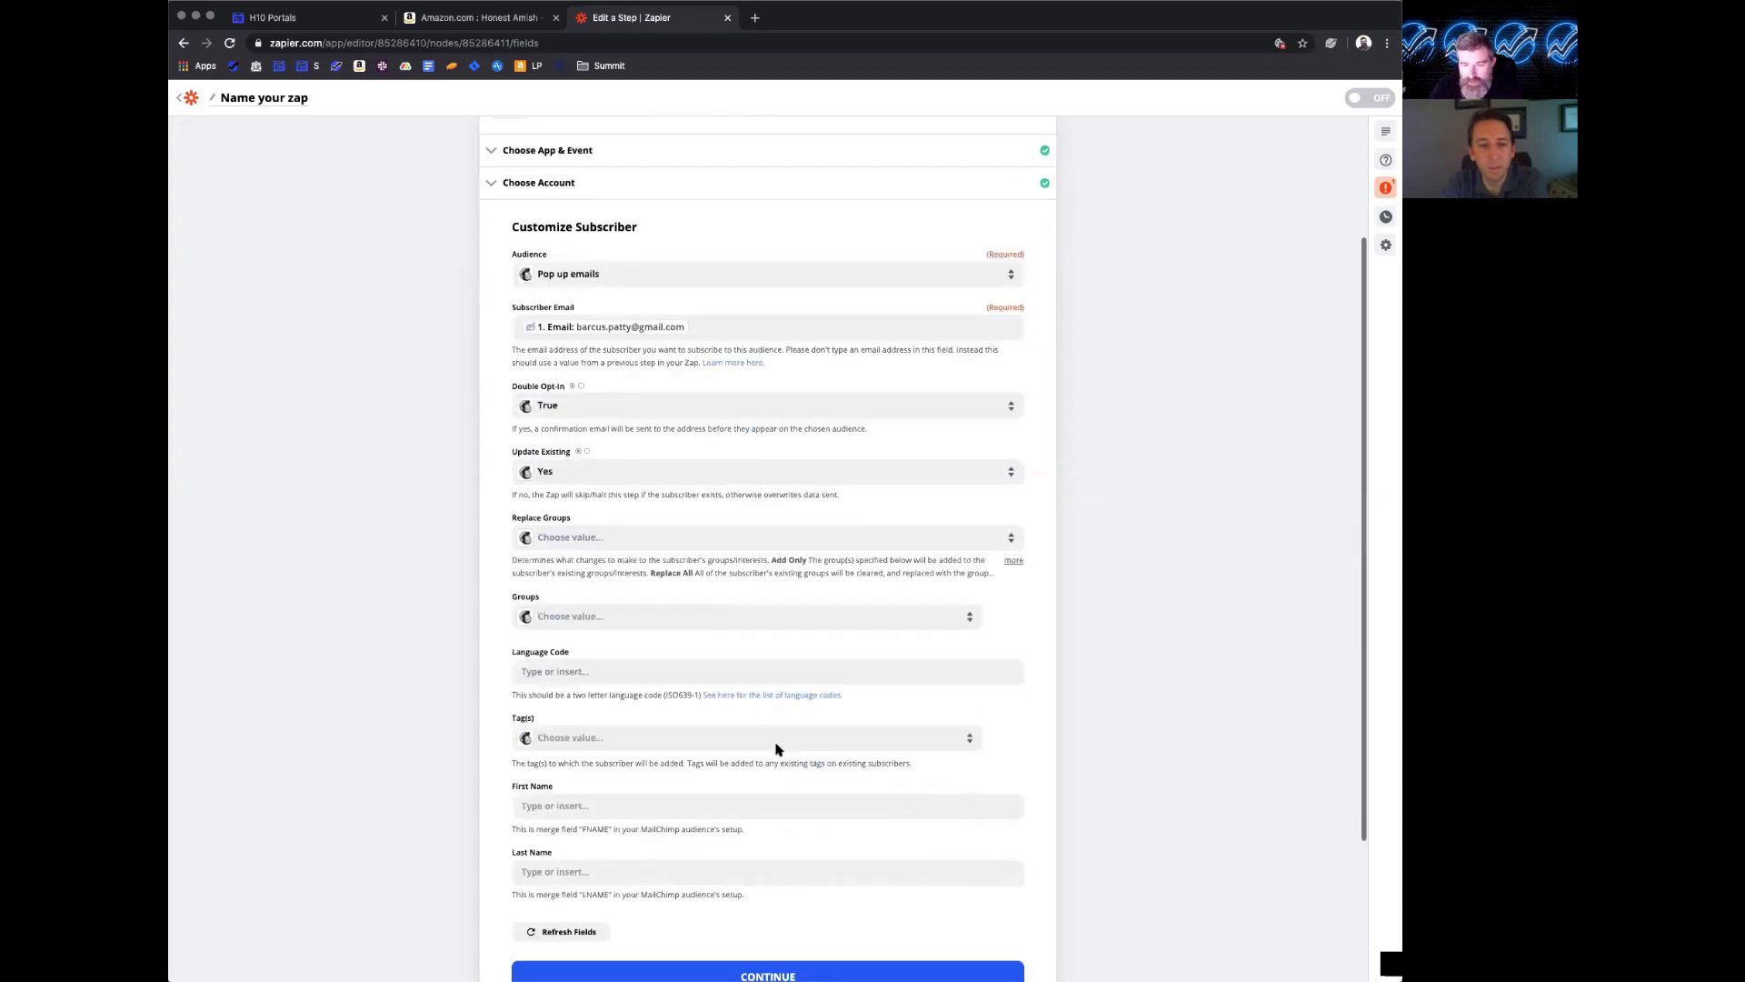
pyautogui.scroll(-2, 777, 749)
pyautogui.click(598, 633)
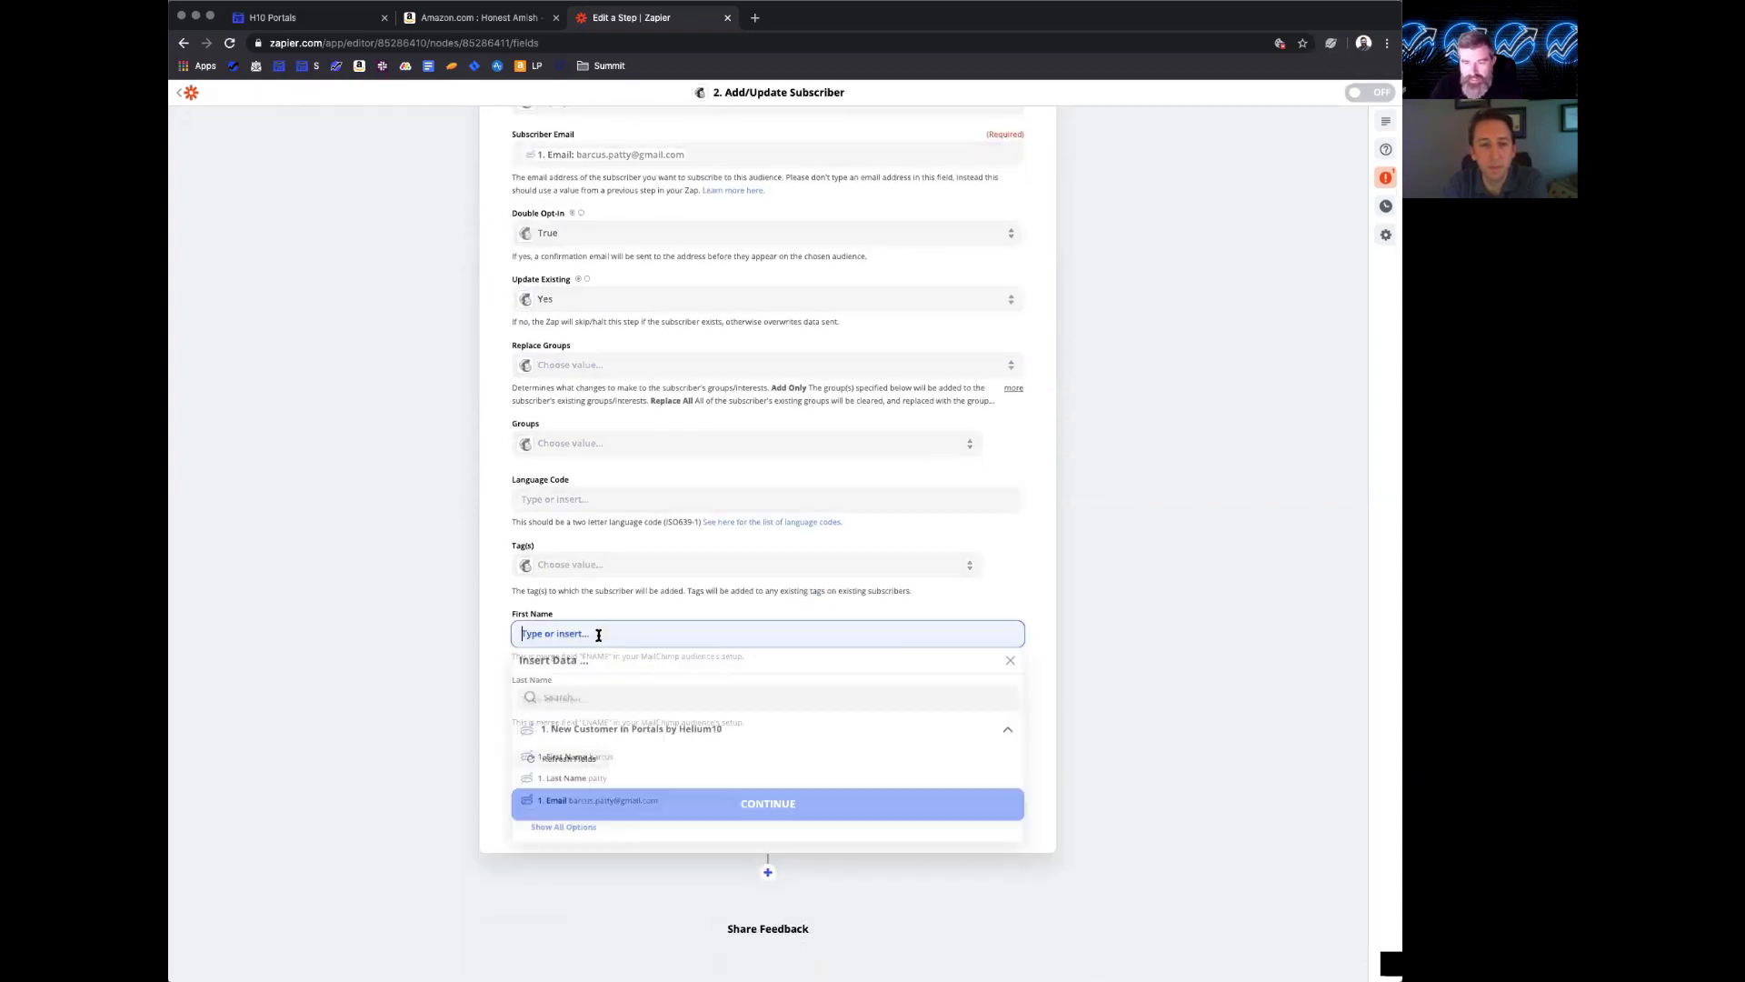
pyautogui.click(602, 759)
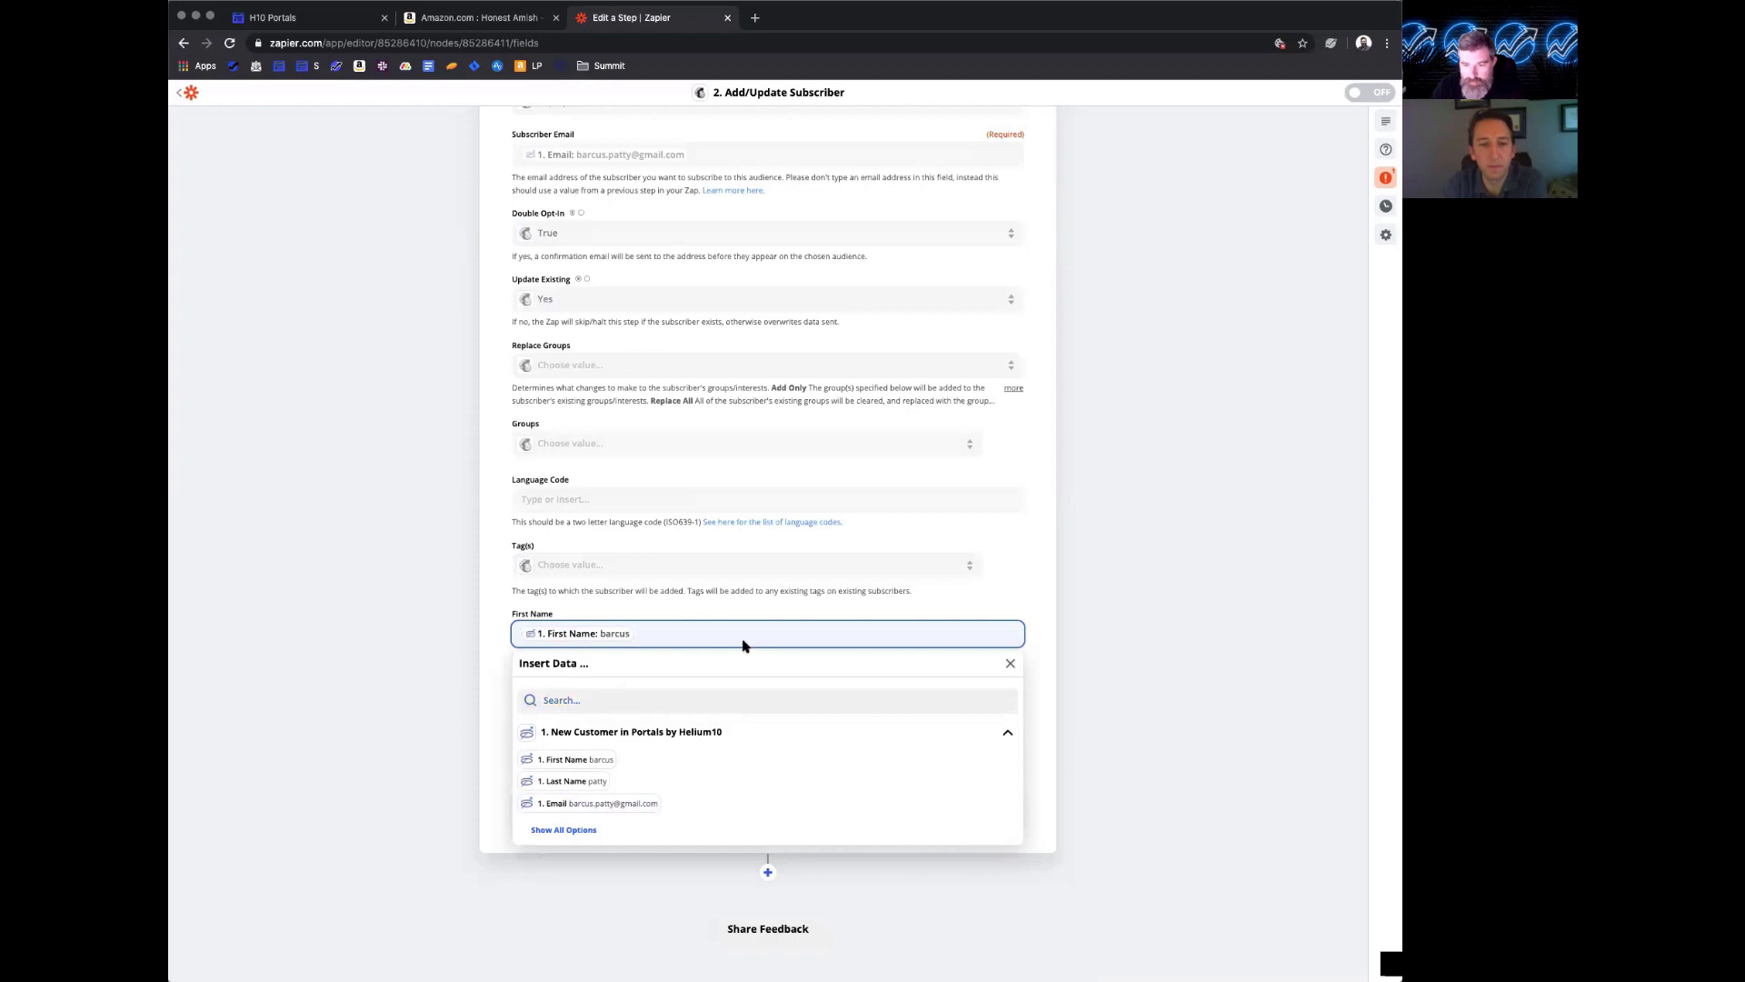
pyautogui.click(559, 758)
pyautogui.click(604, 701)
pyautogui.click(610, 848)
pyautogui.click(1186, 779)
pyautogui.click(802, 801)
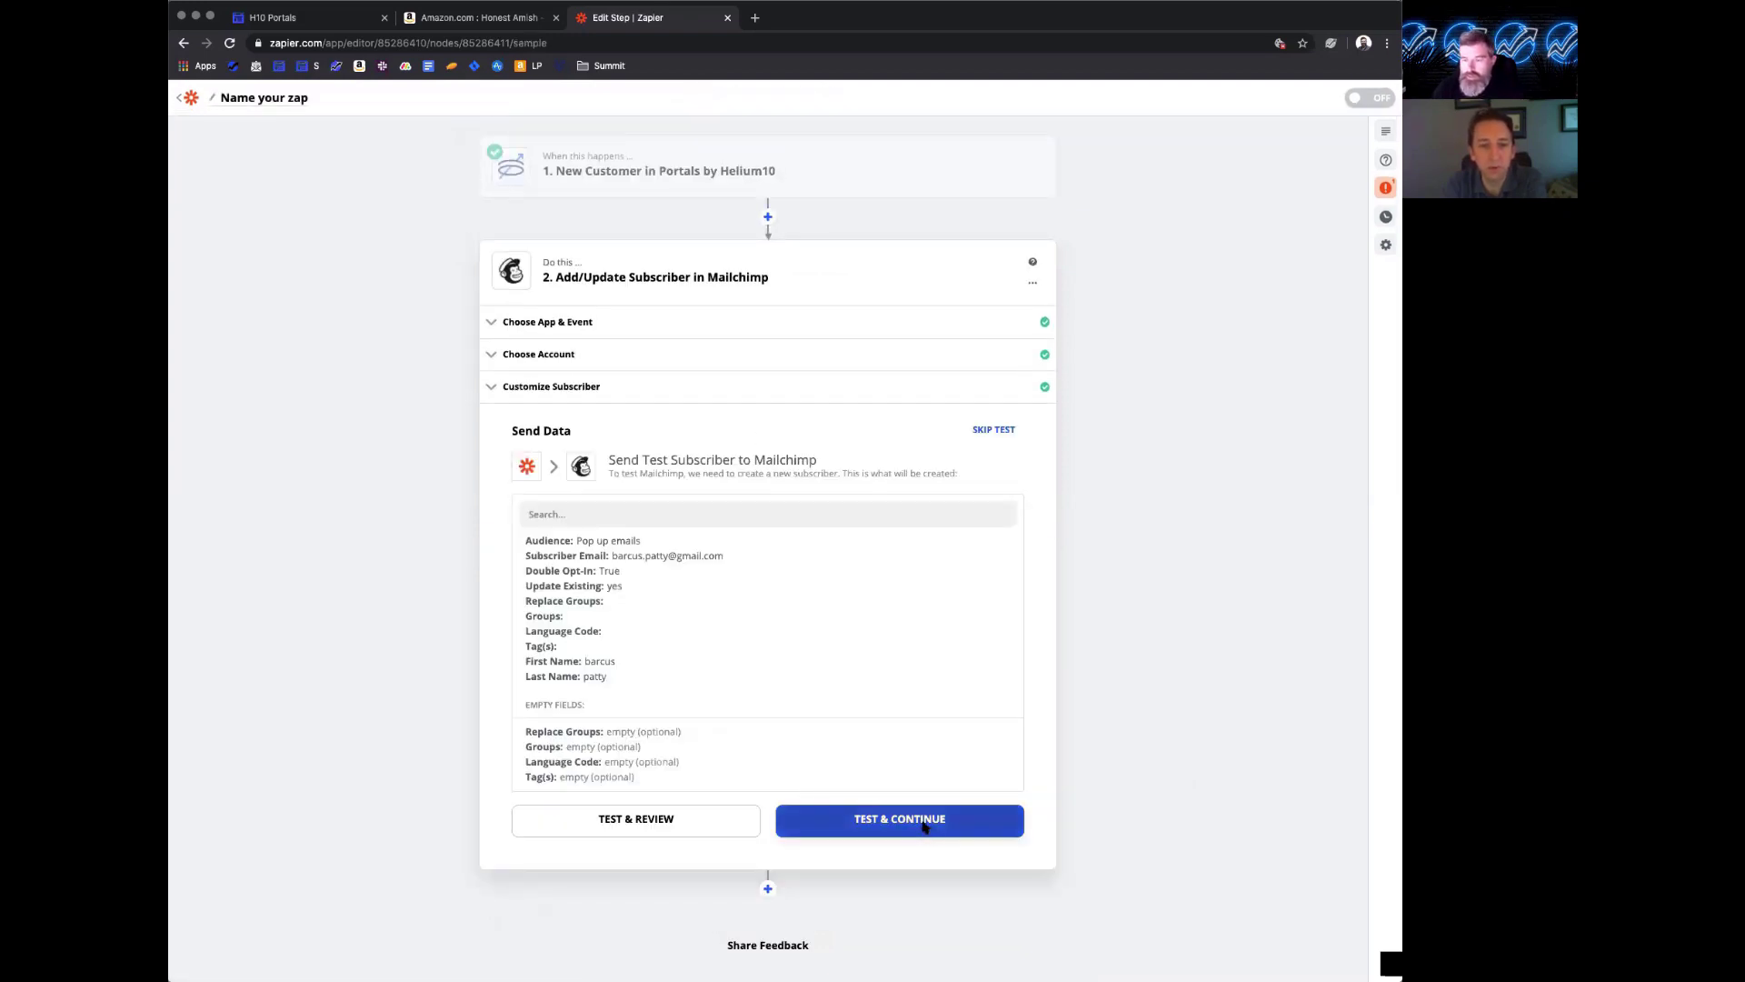
# - Send a test subscriber to Mailchimp, finish editing the Zap and turn it on
pyautogui.click(924, 821)
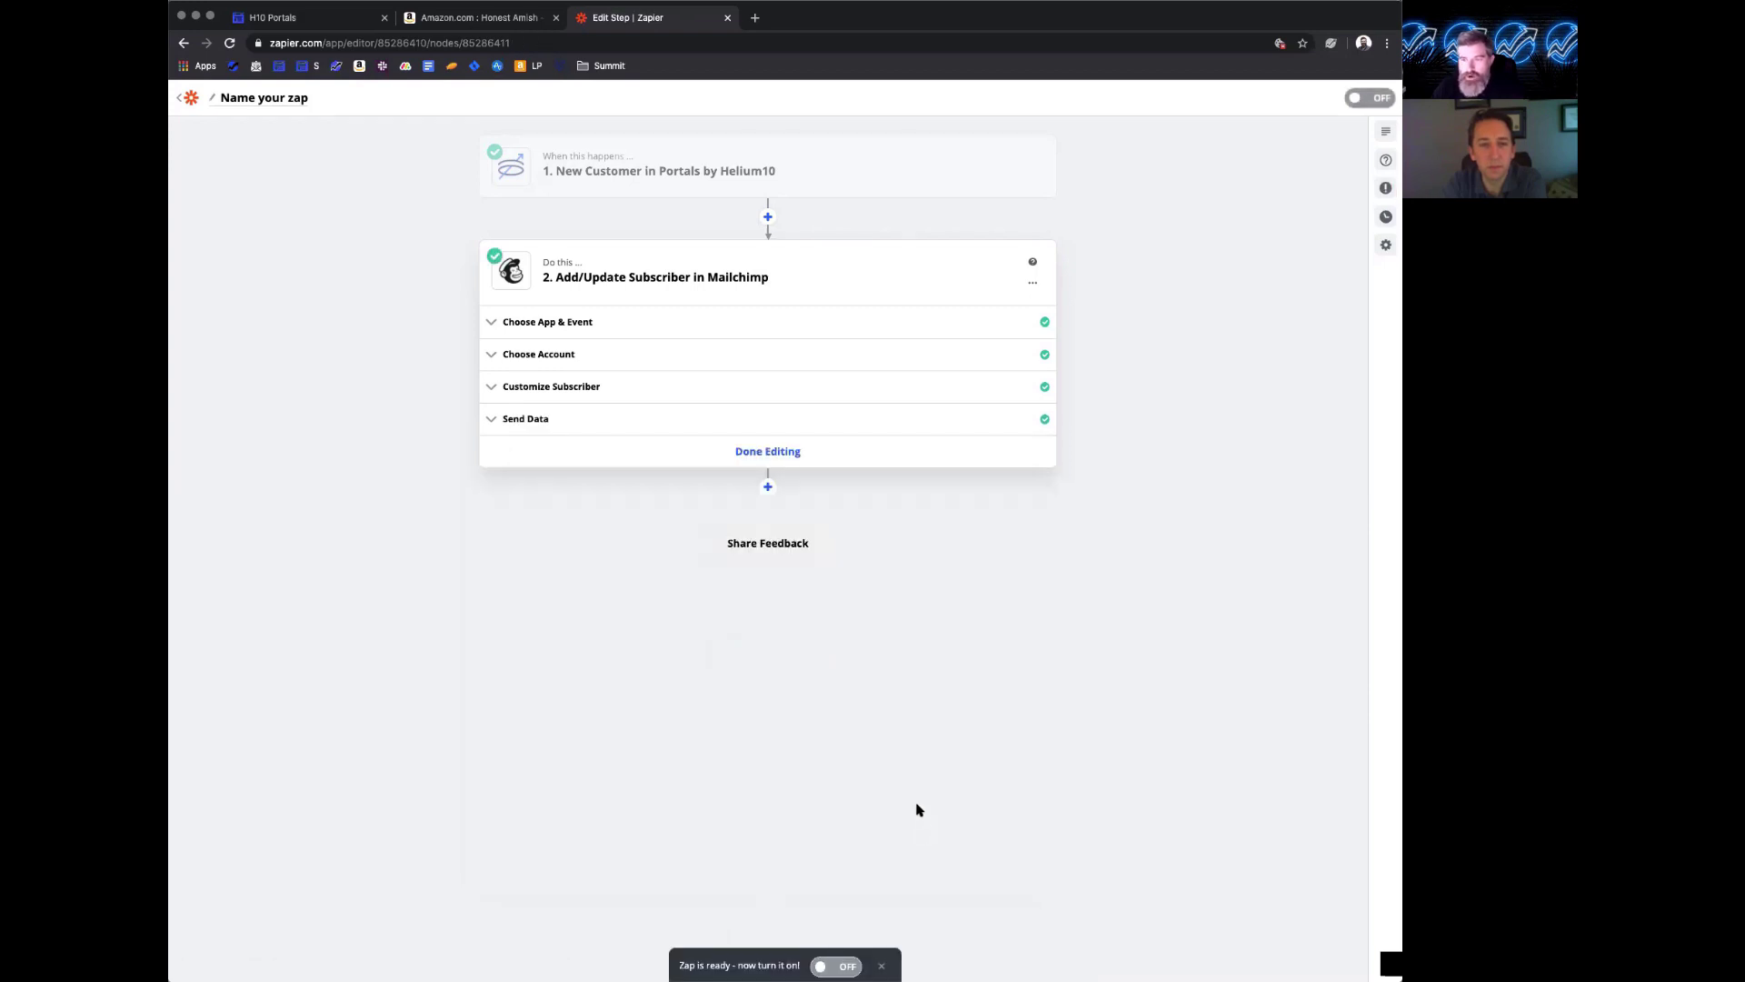
pyautogui.click(768, 451)
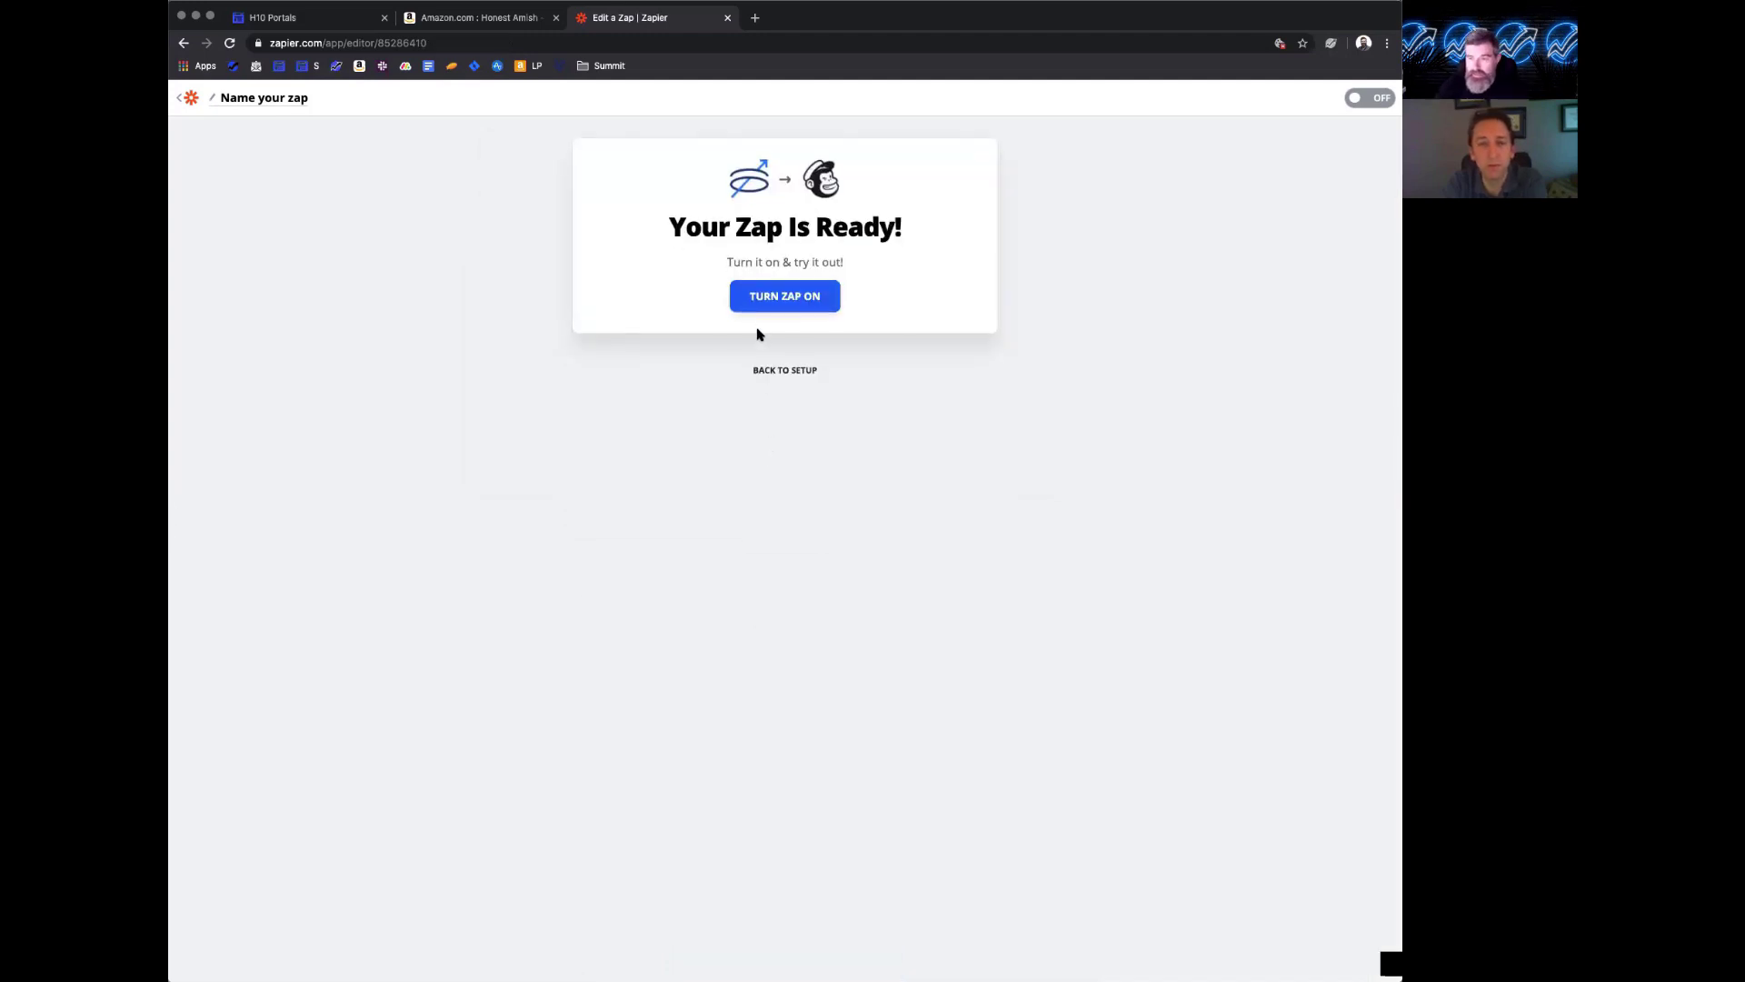
pyautogui.click(779, 305)
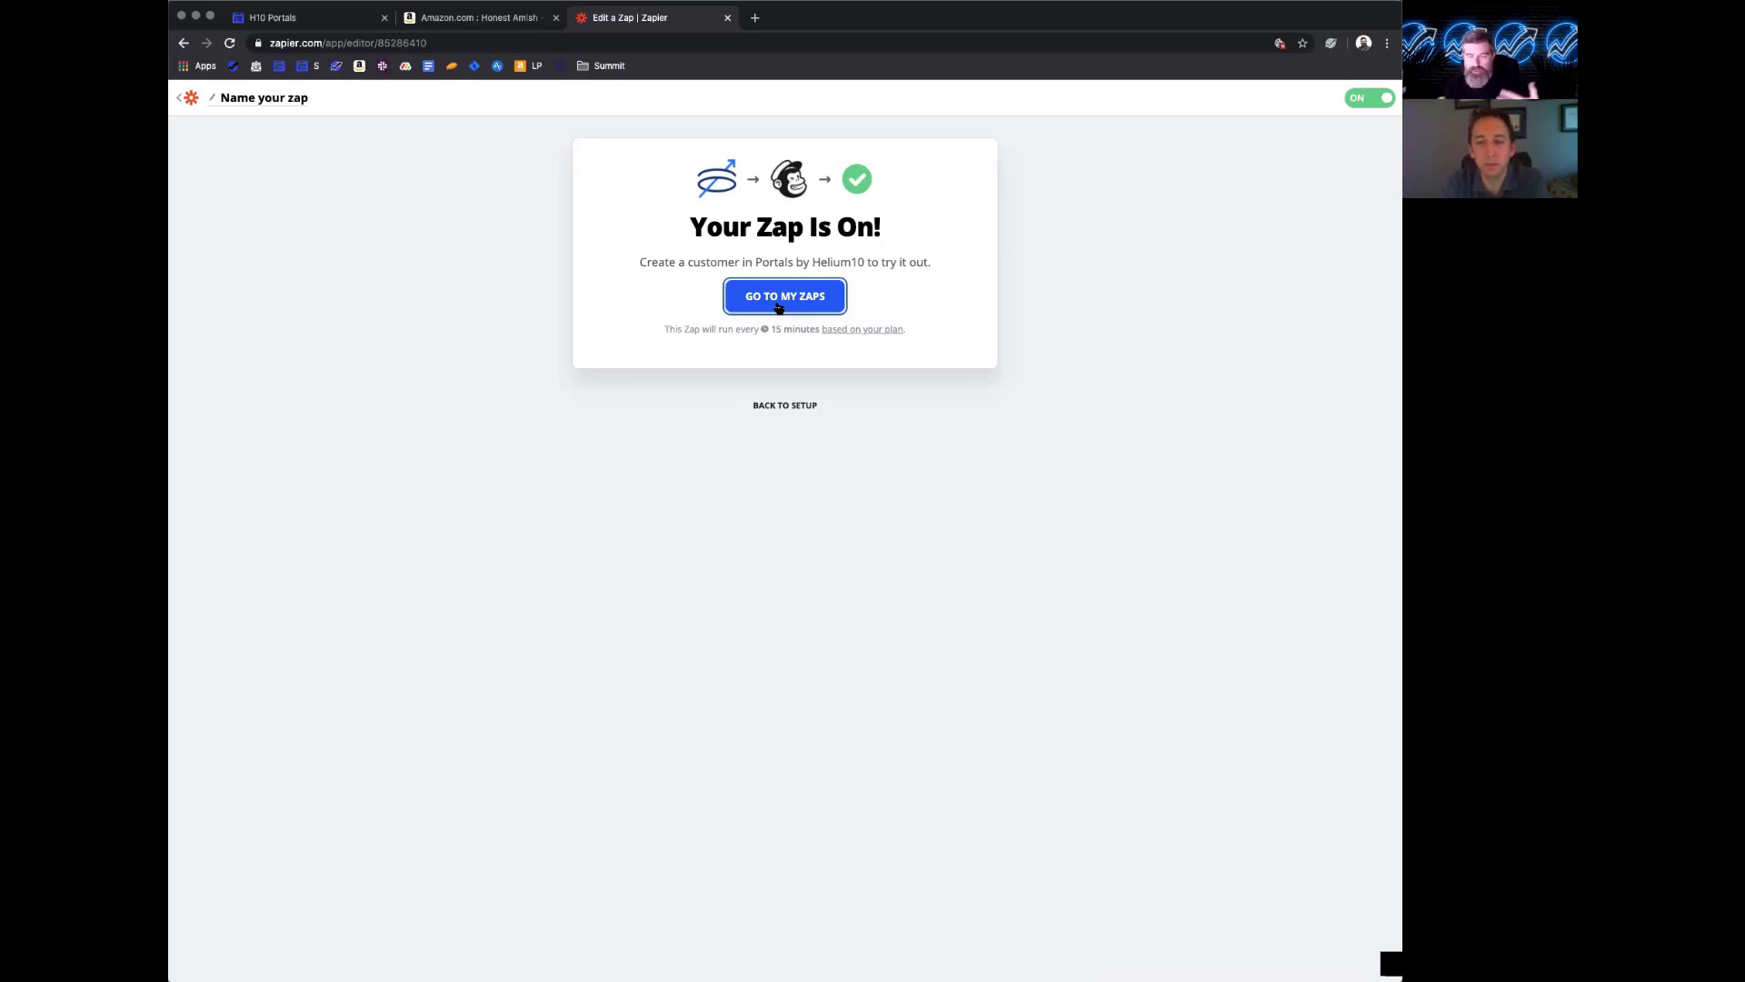
# - Close the Zapier editor and Amazon product tabs, then open the Portals Dashboard
pyautogui.click(729, 18)
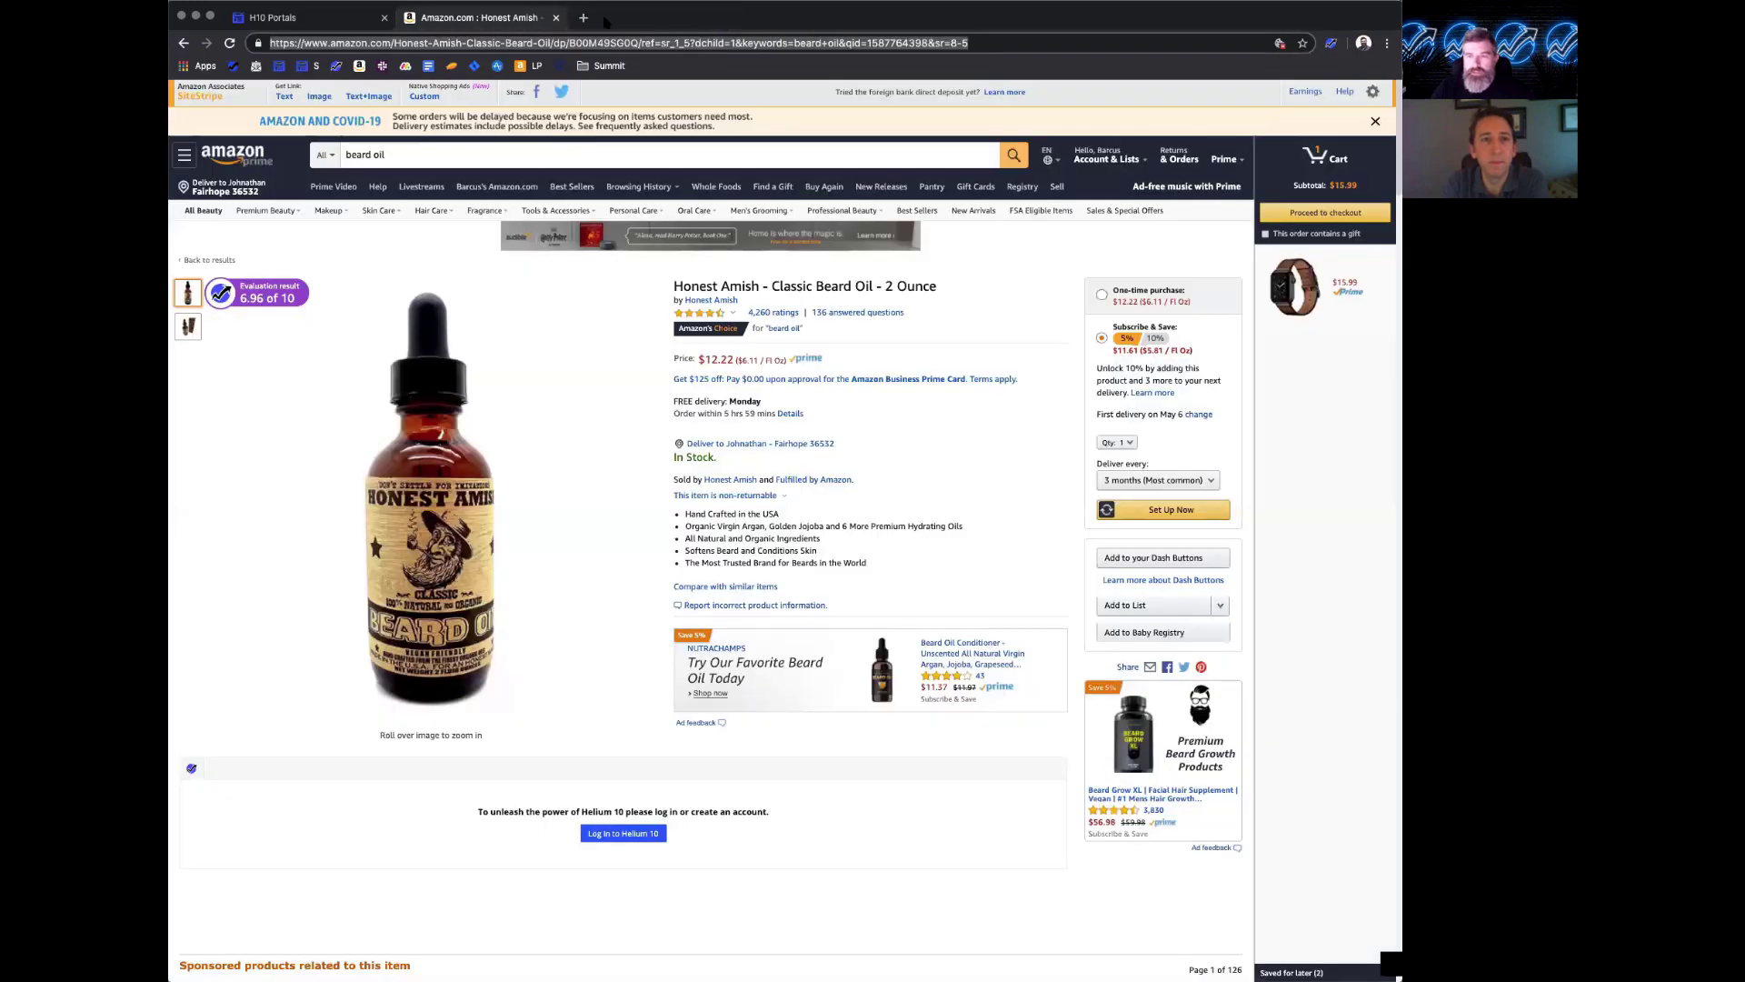
pyautogui.click(556, 19)
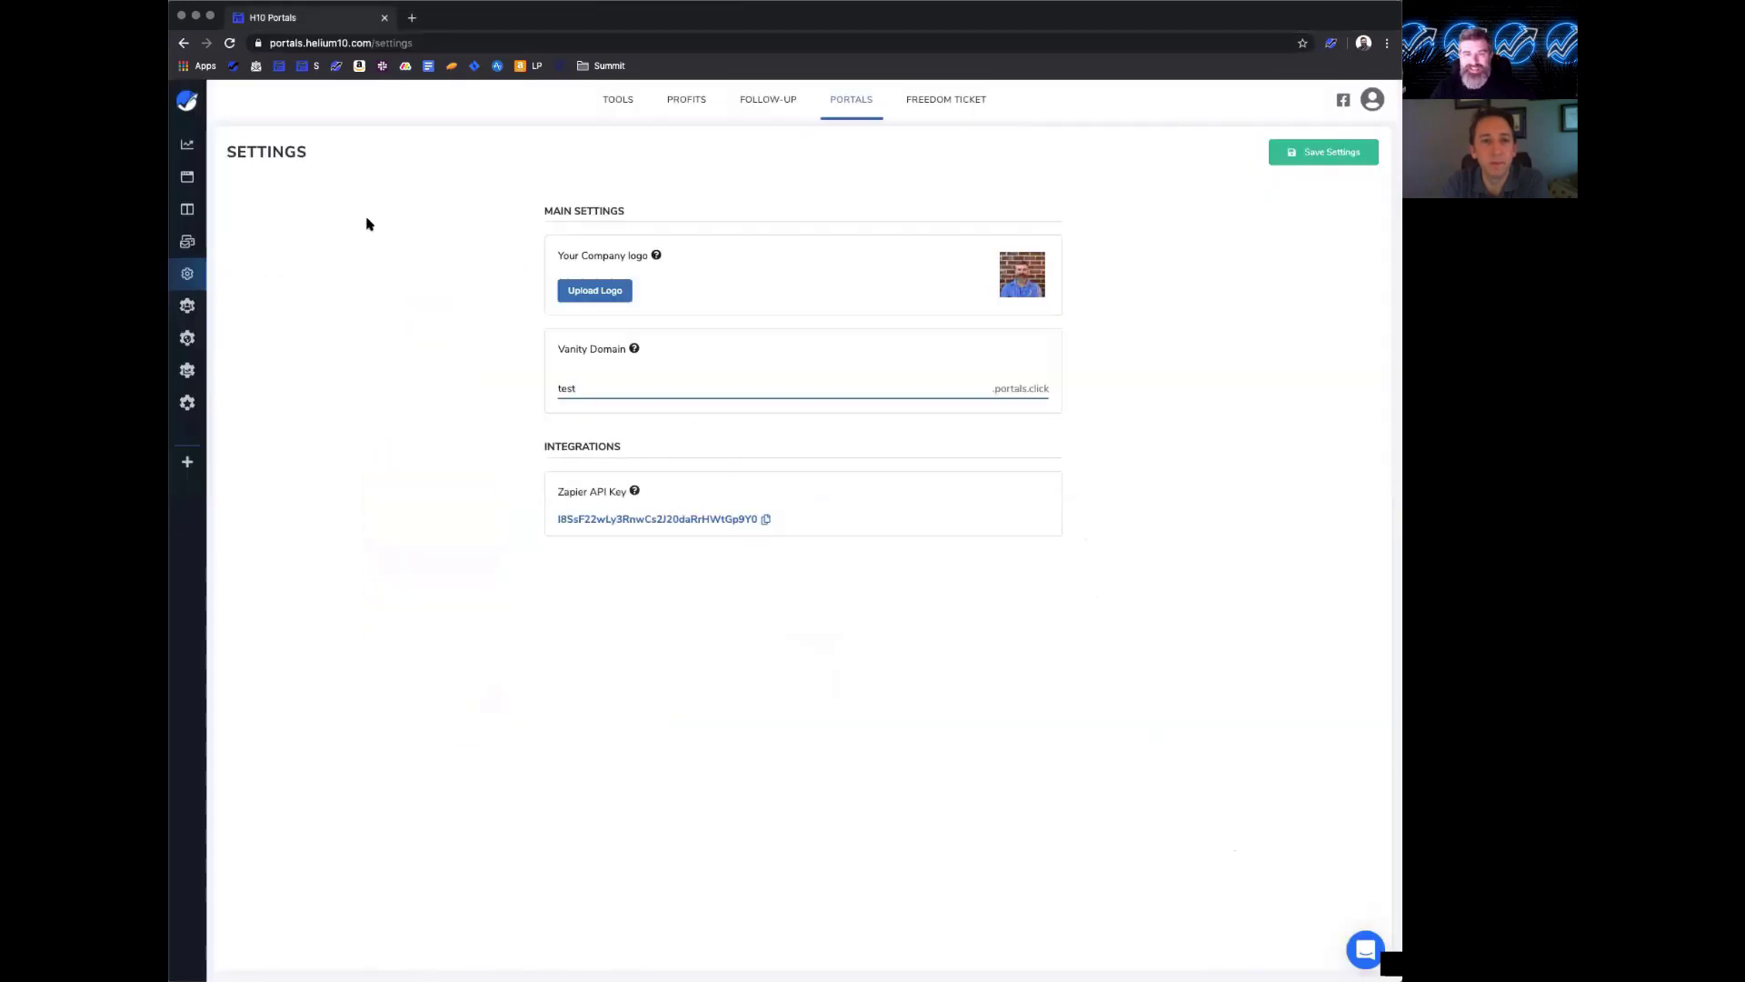
pyautogui.click(189, 148)
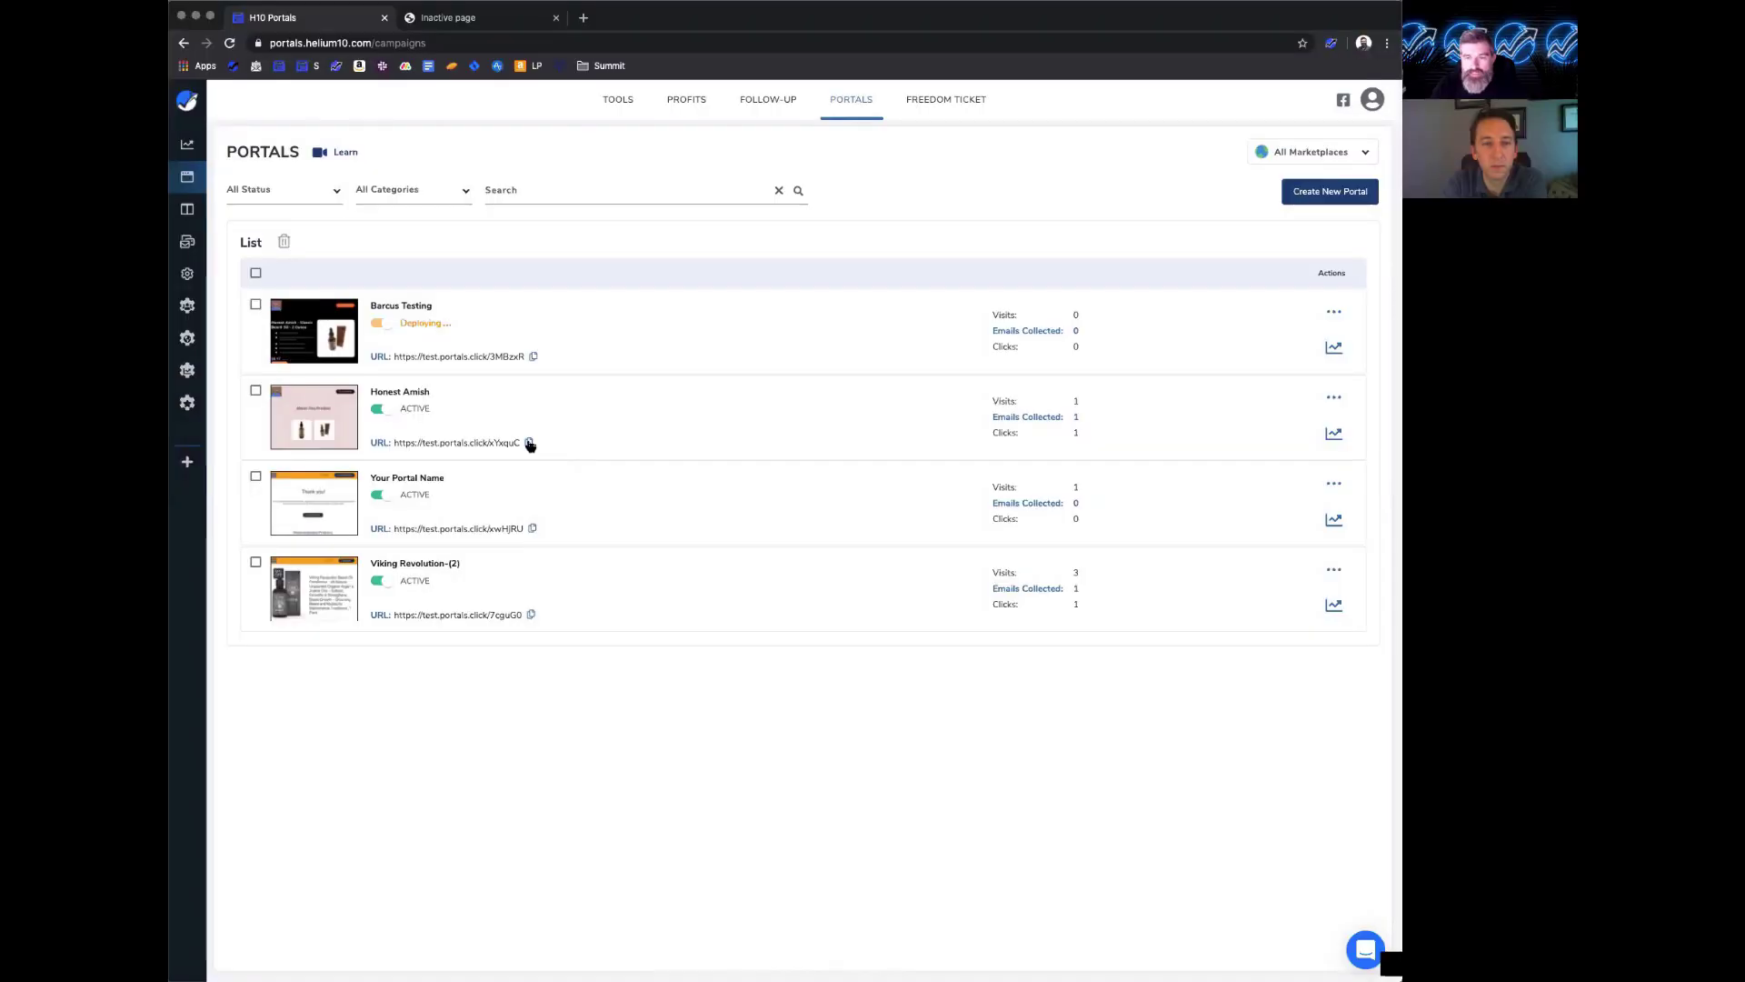
# - Copy the Honest Amish portal link and load it in the browser tab
pyautogui.click(528, 442)
pyautogui.click(466, 9)
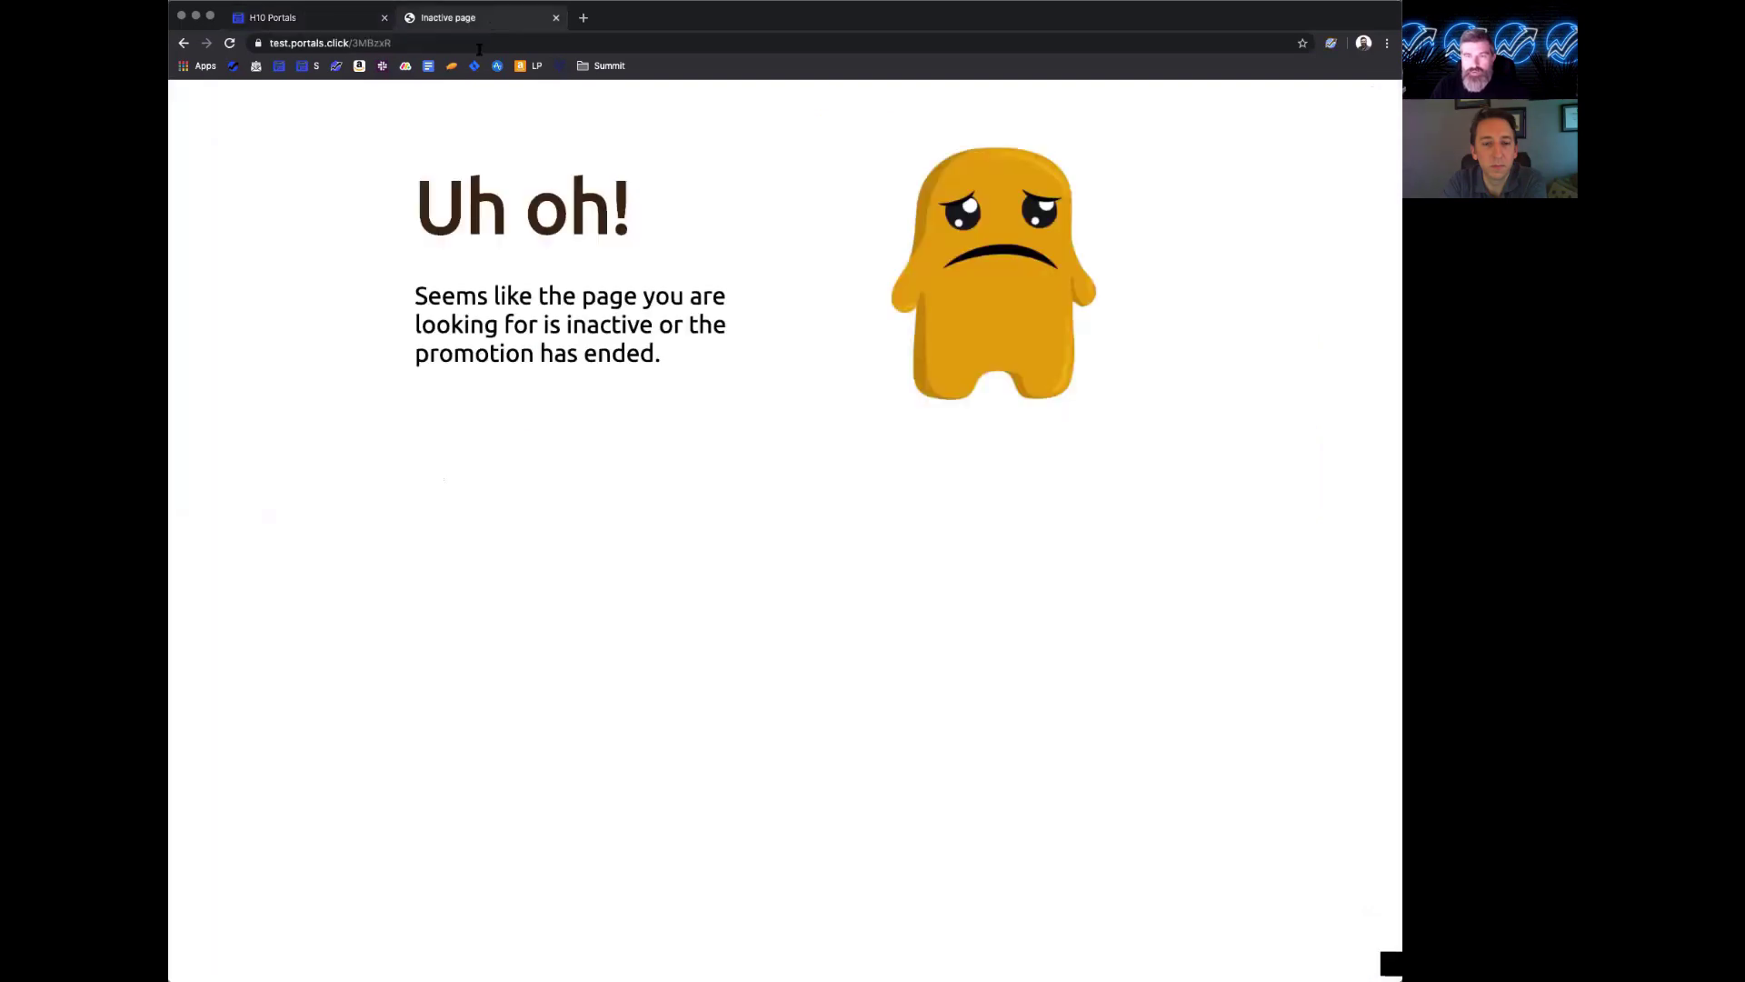
pyautogui.click(470, 42)
pyautogui.hotkey('ctrl', 'v')
pyautogui.press('Return')
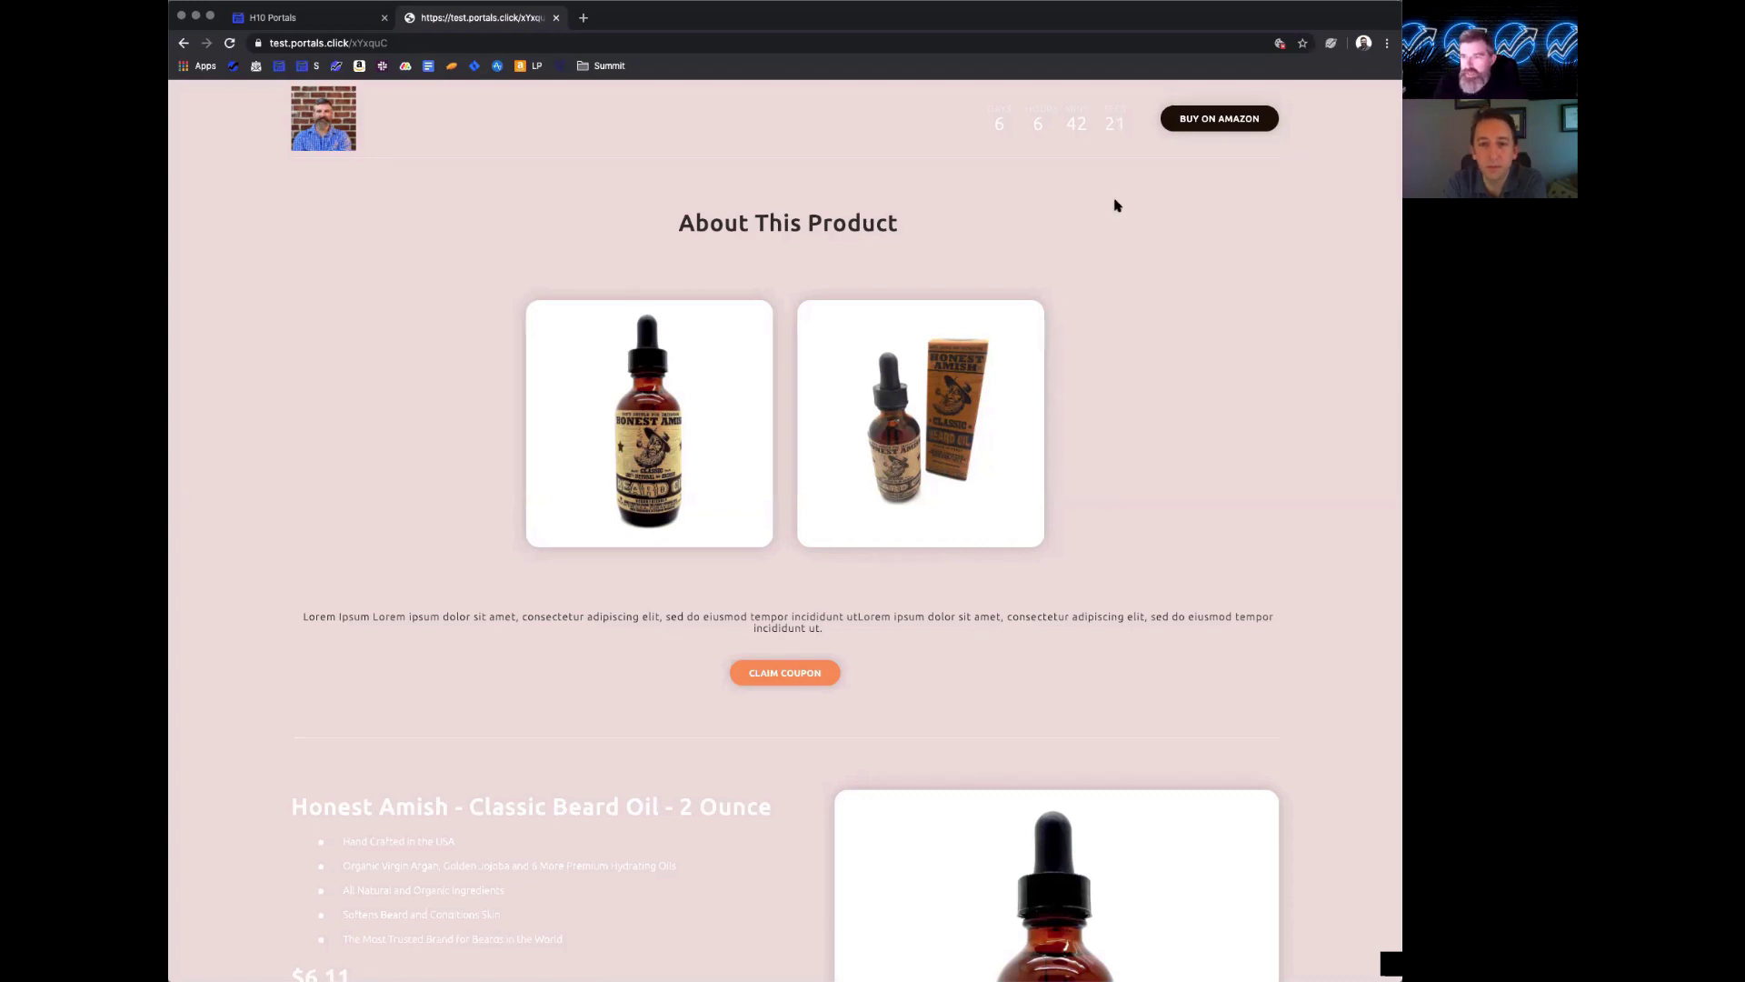
# - Open the coupon claim form and enter the customer's first name, last name and e-mail
pyautogui.click(1226, 119)
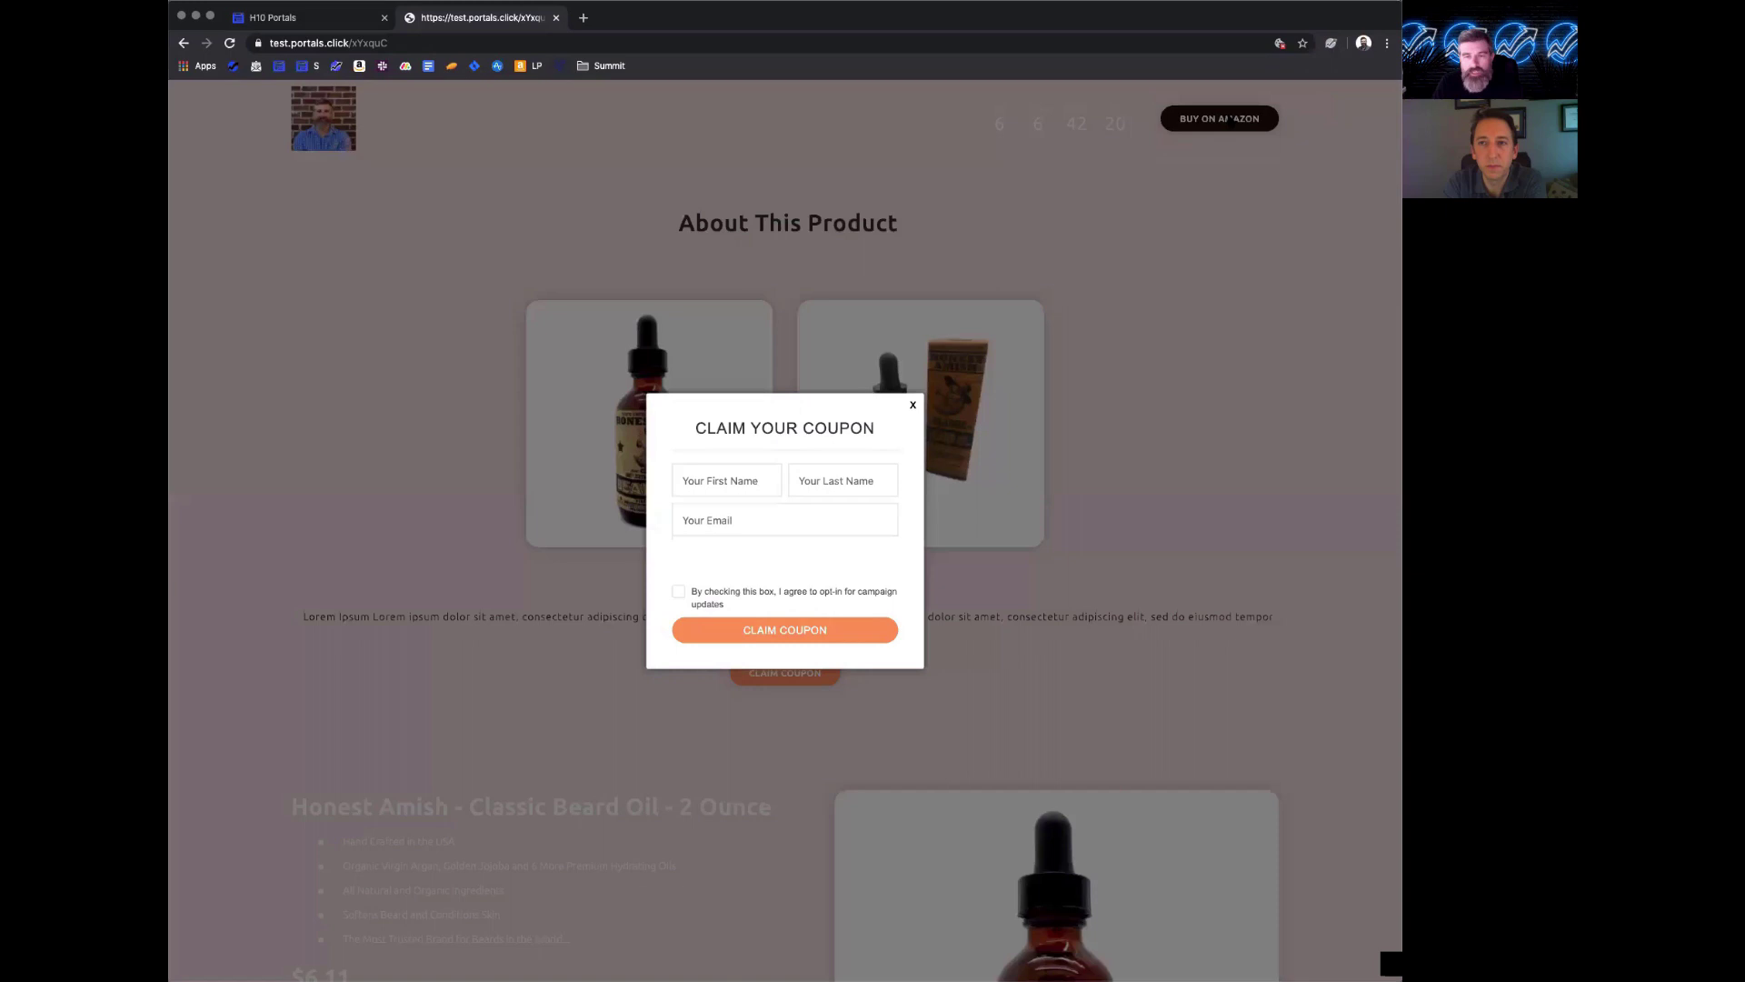
pyautogui.click(679, 481)
pyautogui.write('barcus')
pyautogui.press('Tab')
pyautogui.write('patty')
pyautogui.press('Tab')
pyautogui.write('bar')
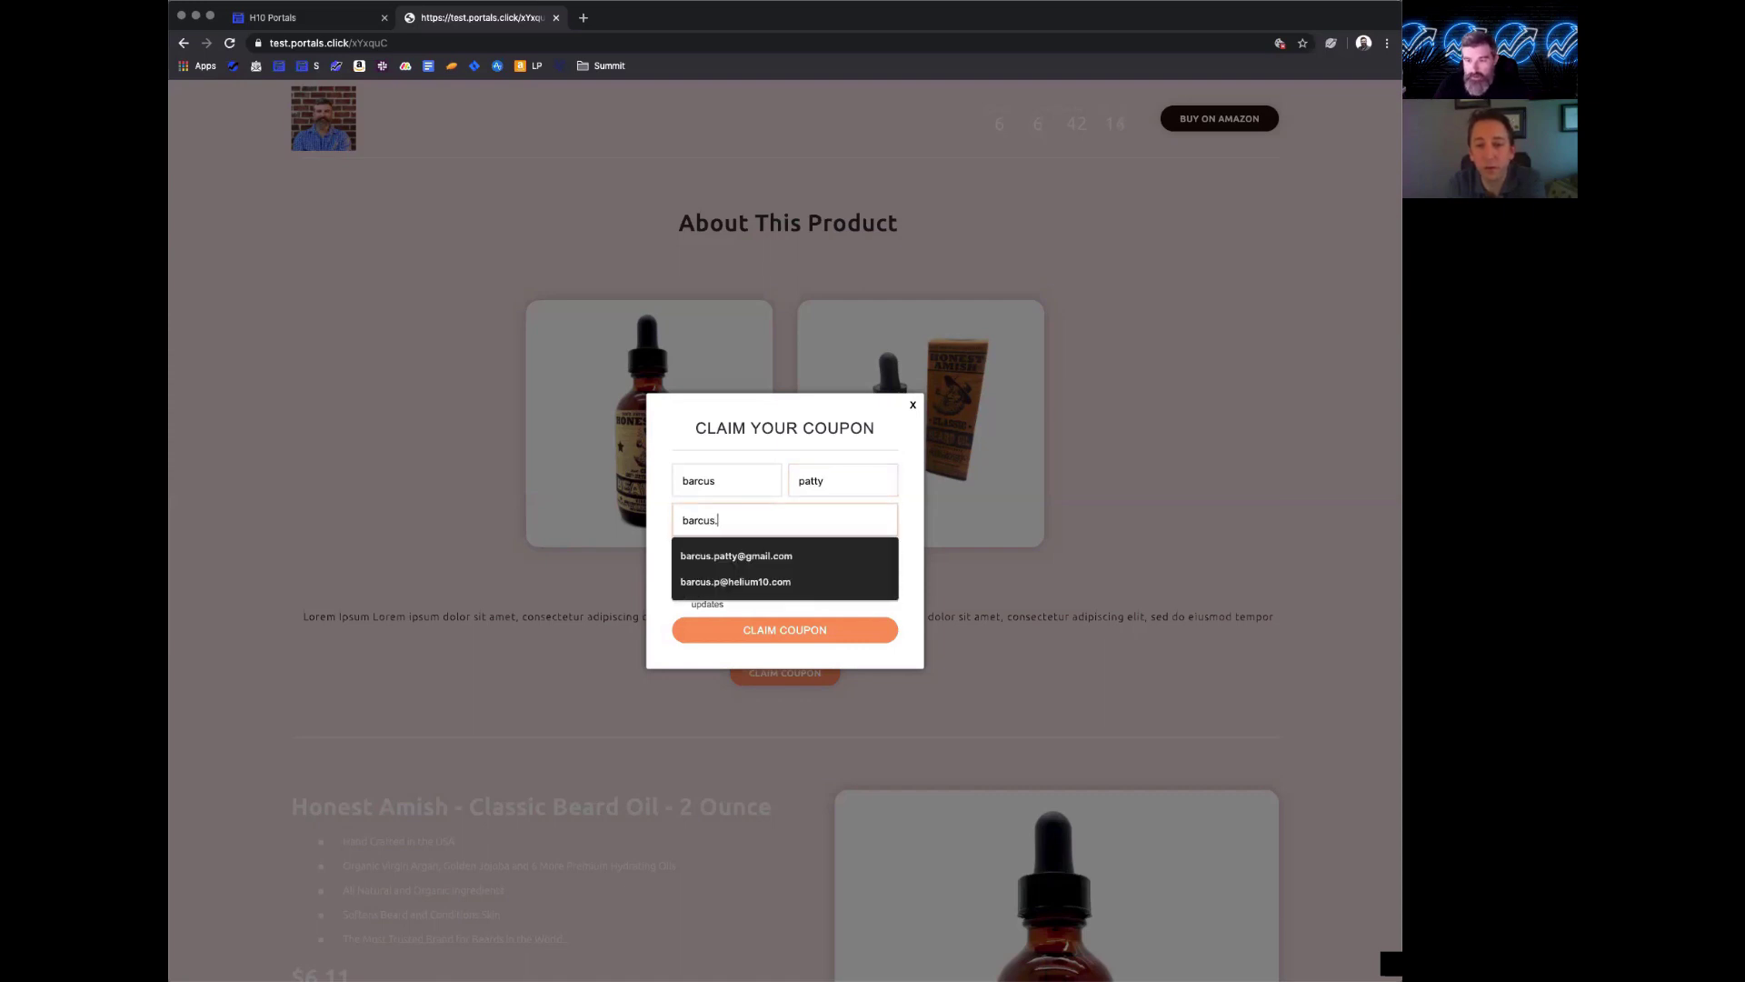
pyautogui.click(710, 554)
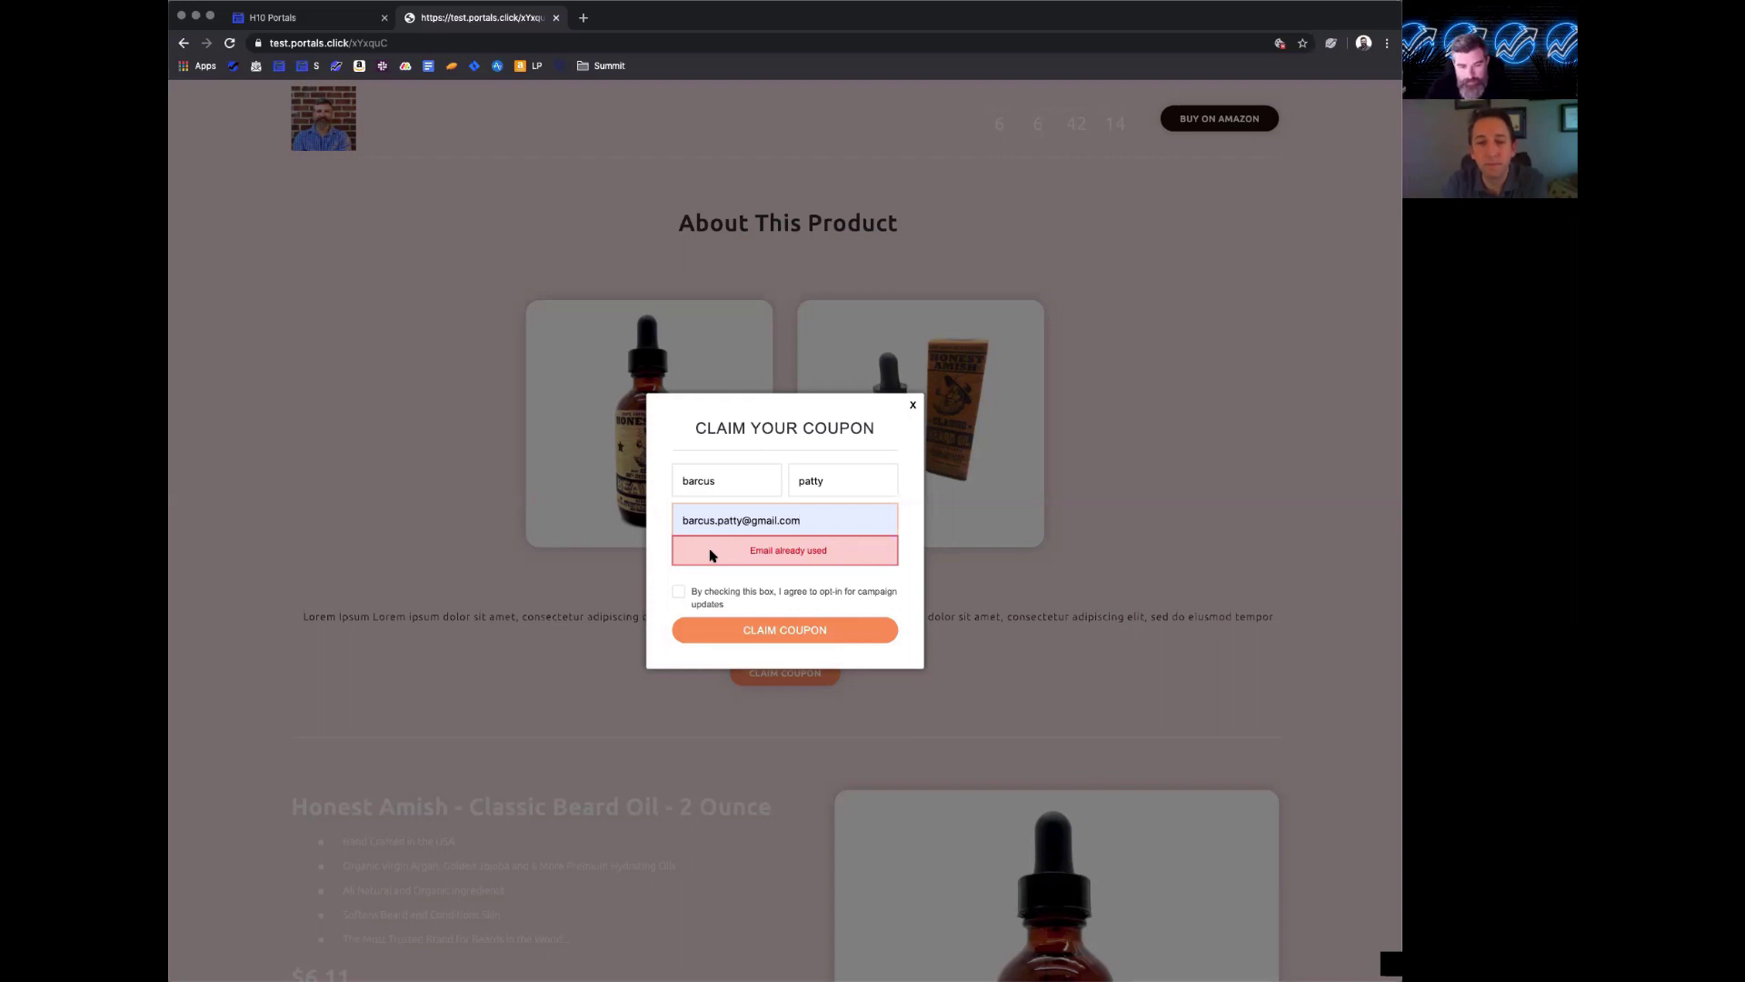
# - Swap in the work e-mail, opt in to updates, claim the coupon and choose Buy Now
pyautogui.press('BackSpace')
pyautogui.press('BackSpace')
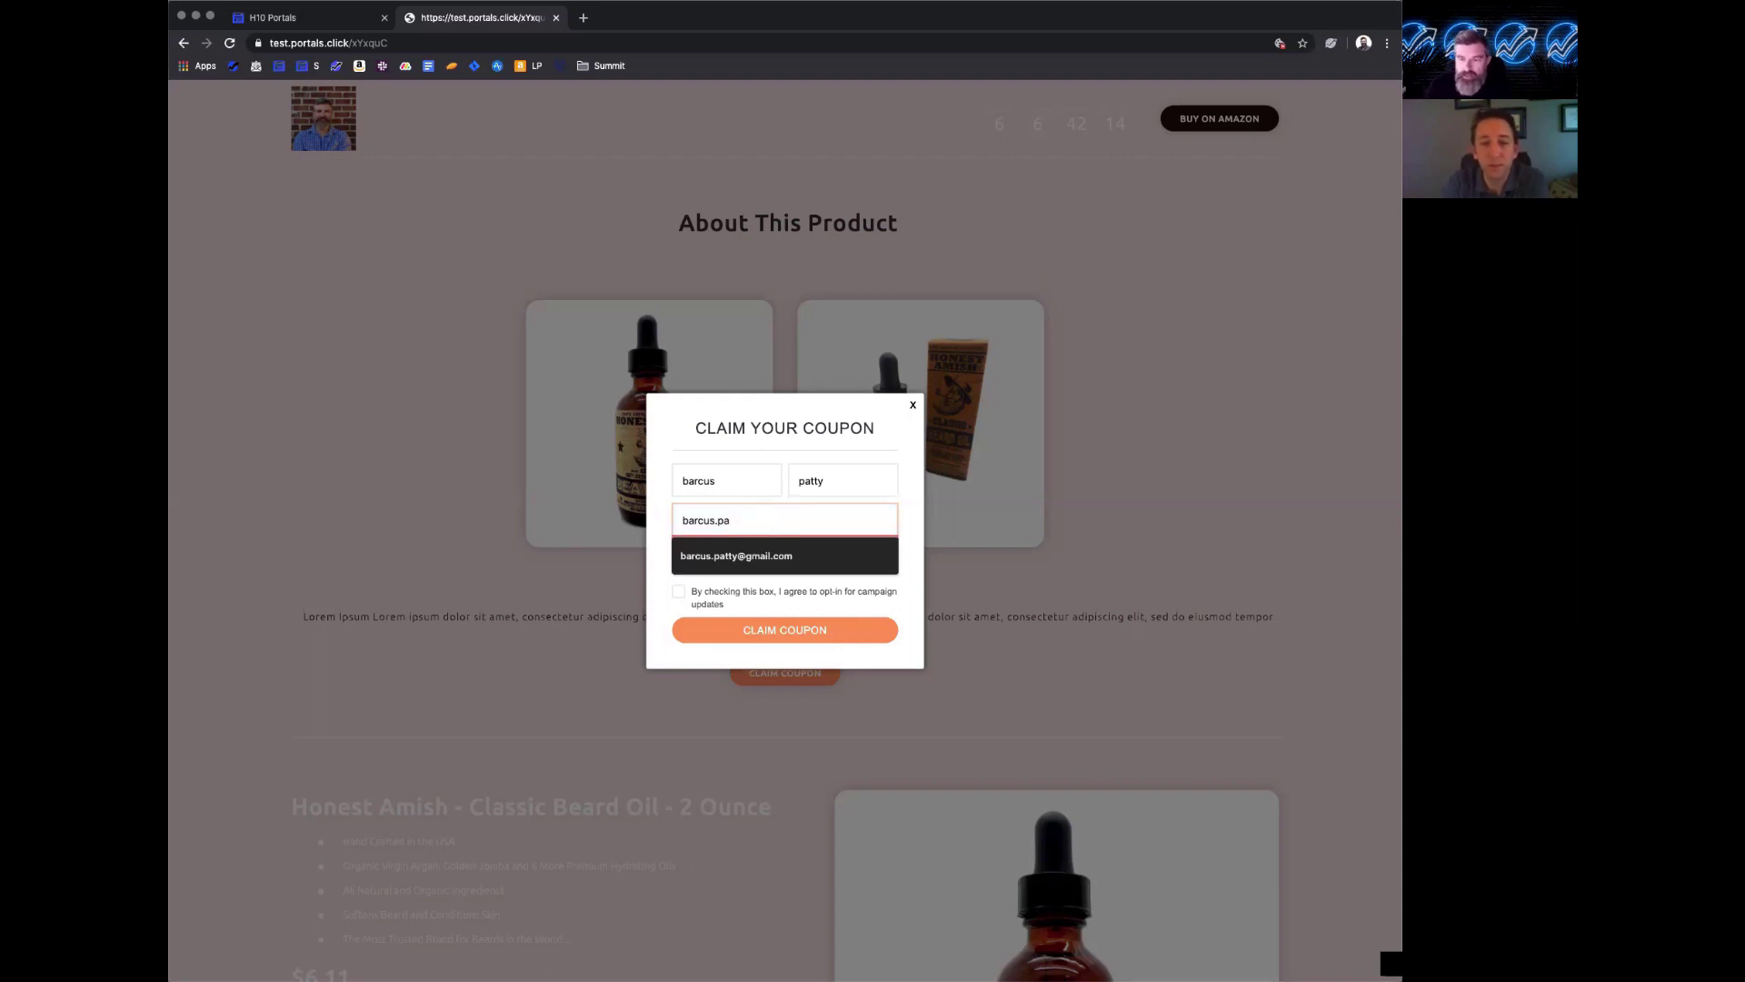
pyautogui.press('BackSpace')
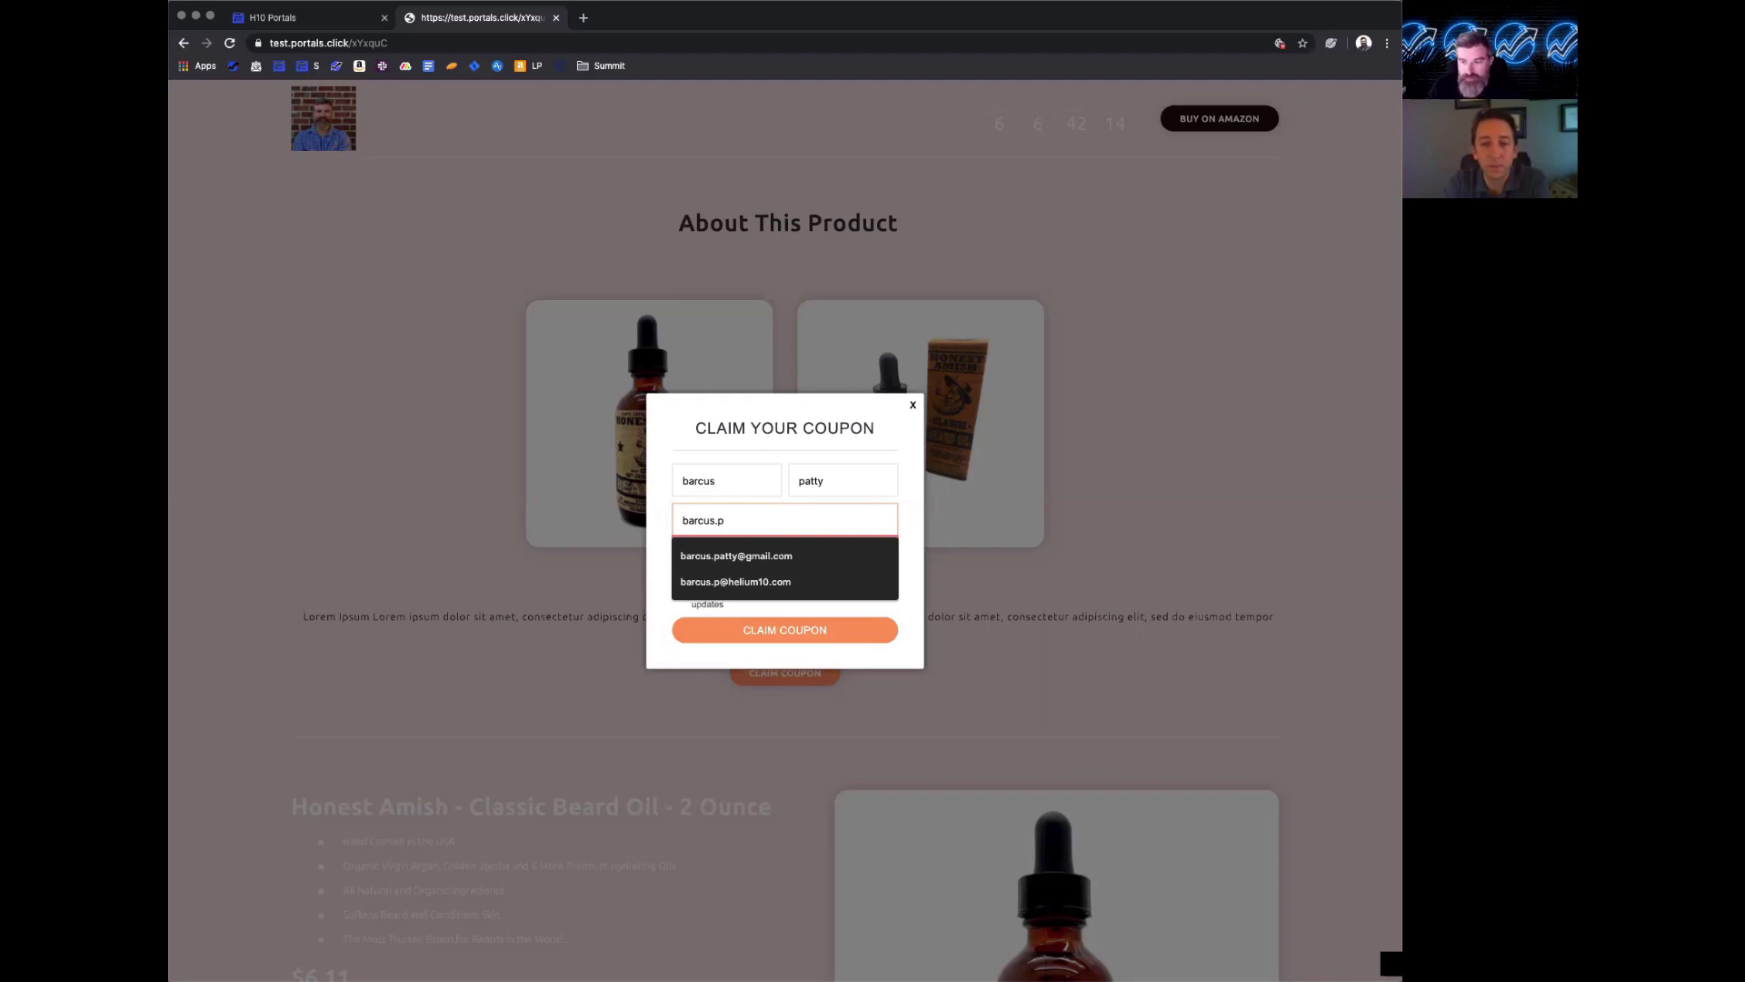
pyautogui.click(731, 582)
pyautogui.click(678, 592)
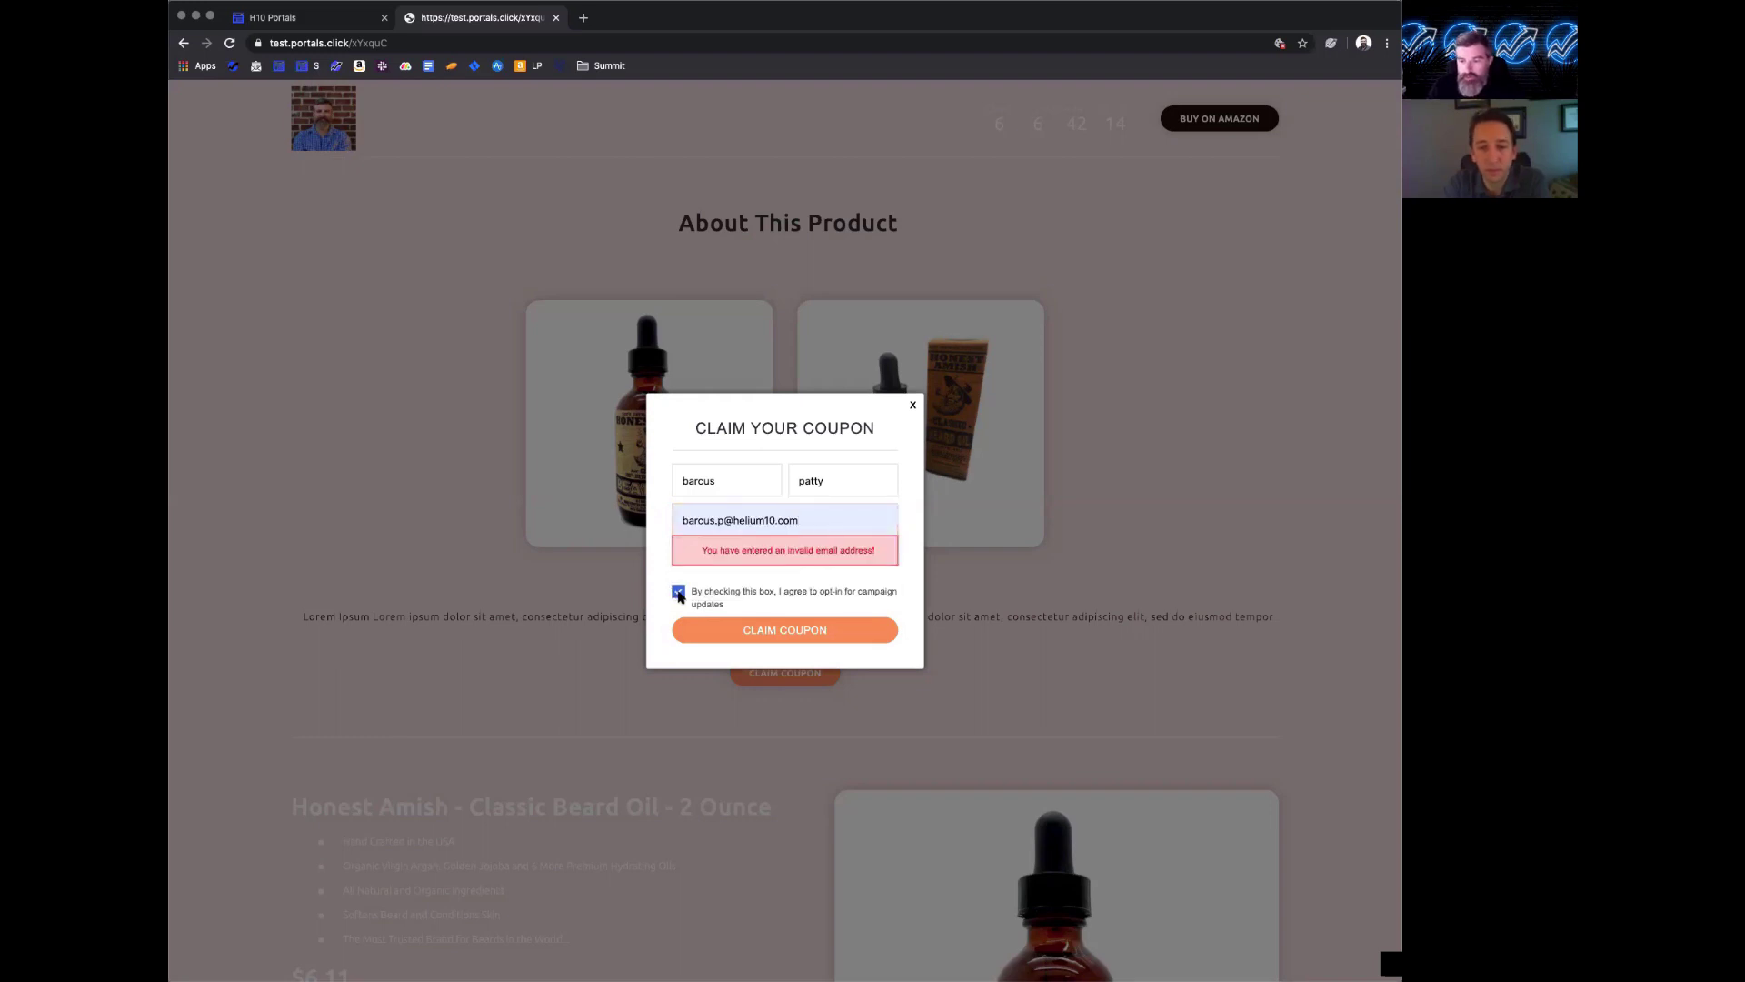
pyautogui.click(772, 630)
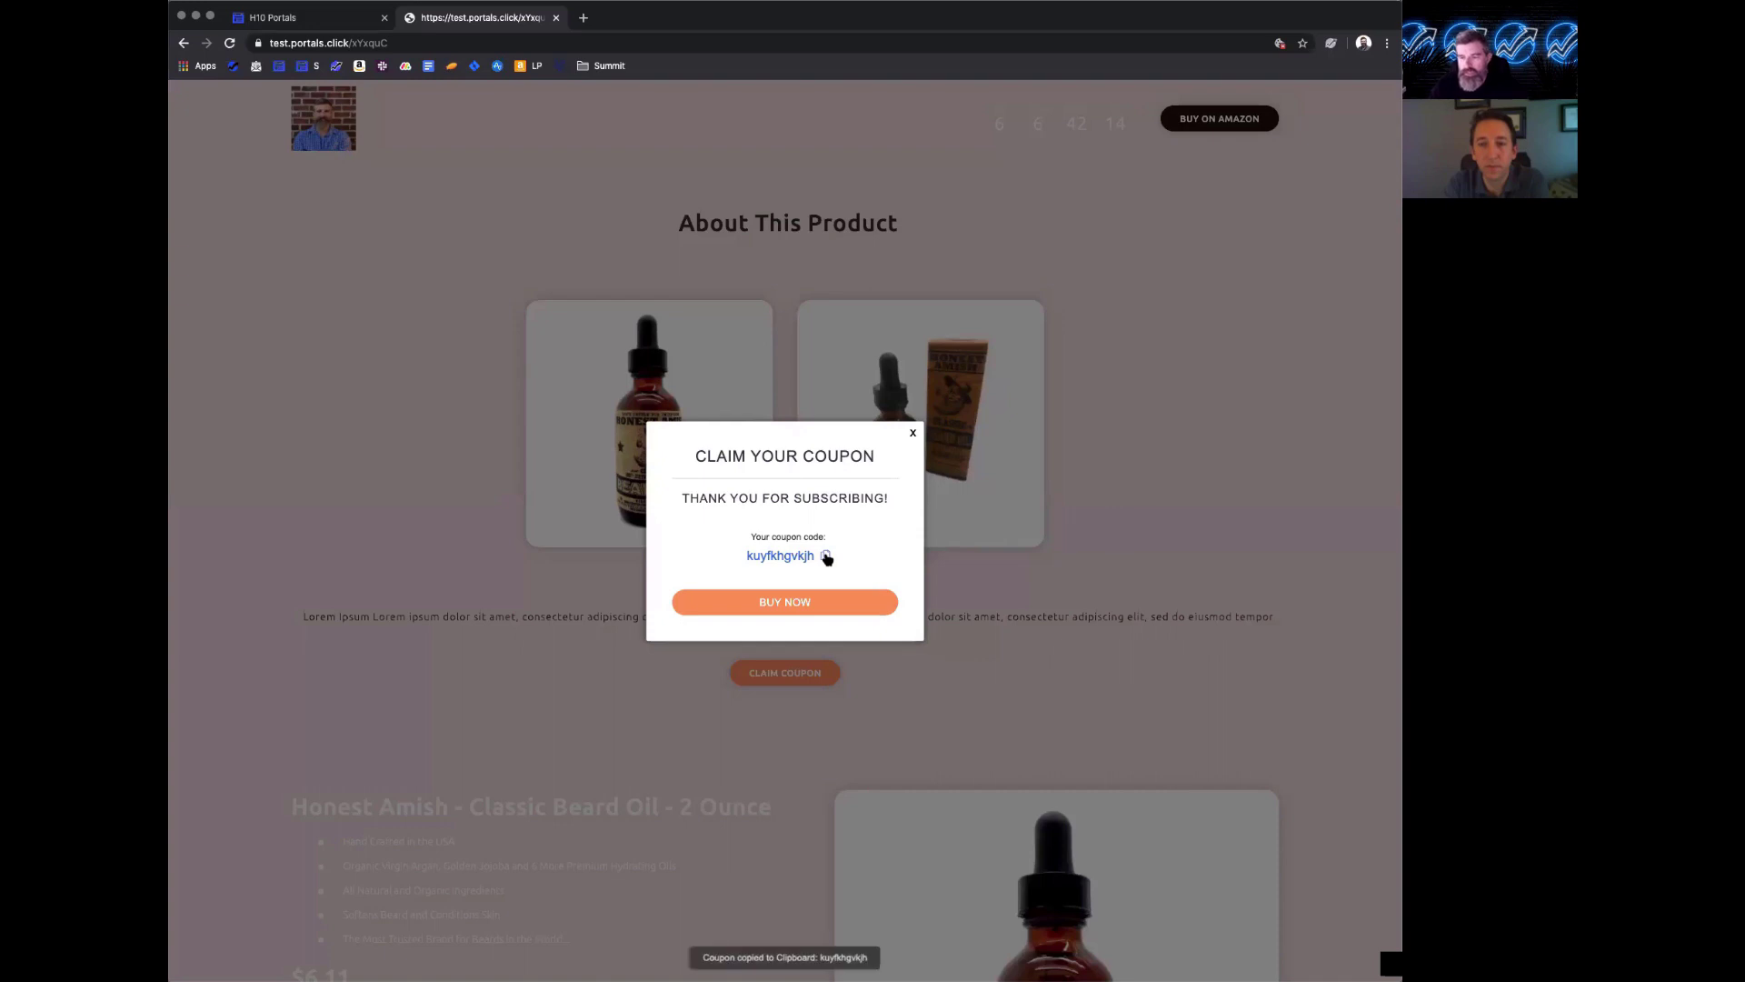
pyautogui.click(805, 601)
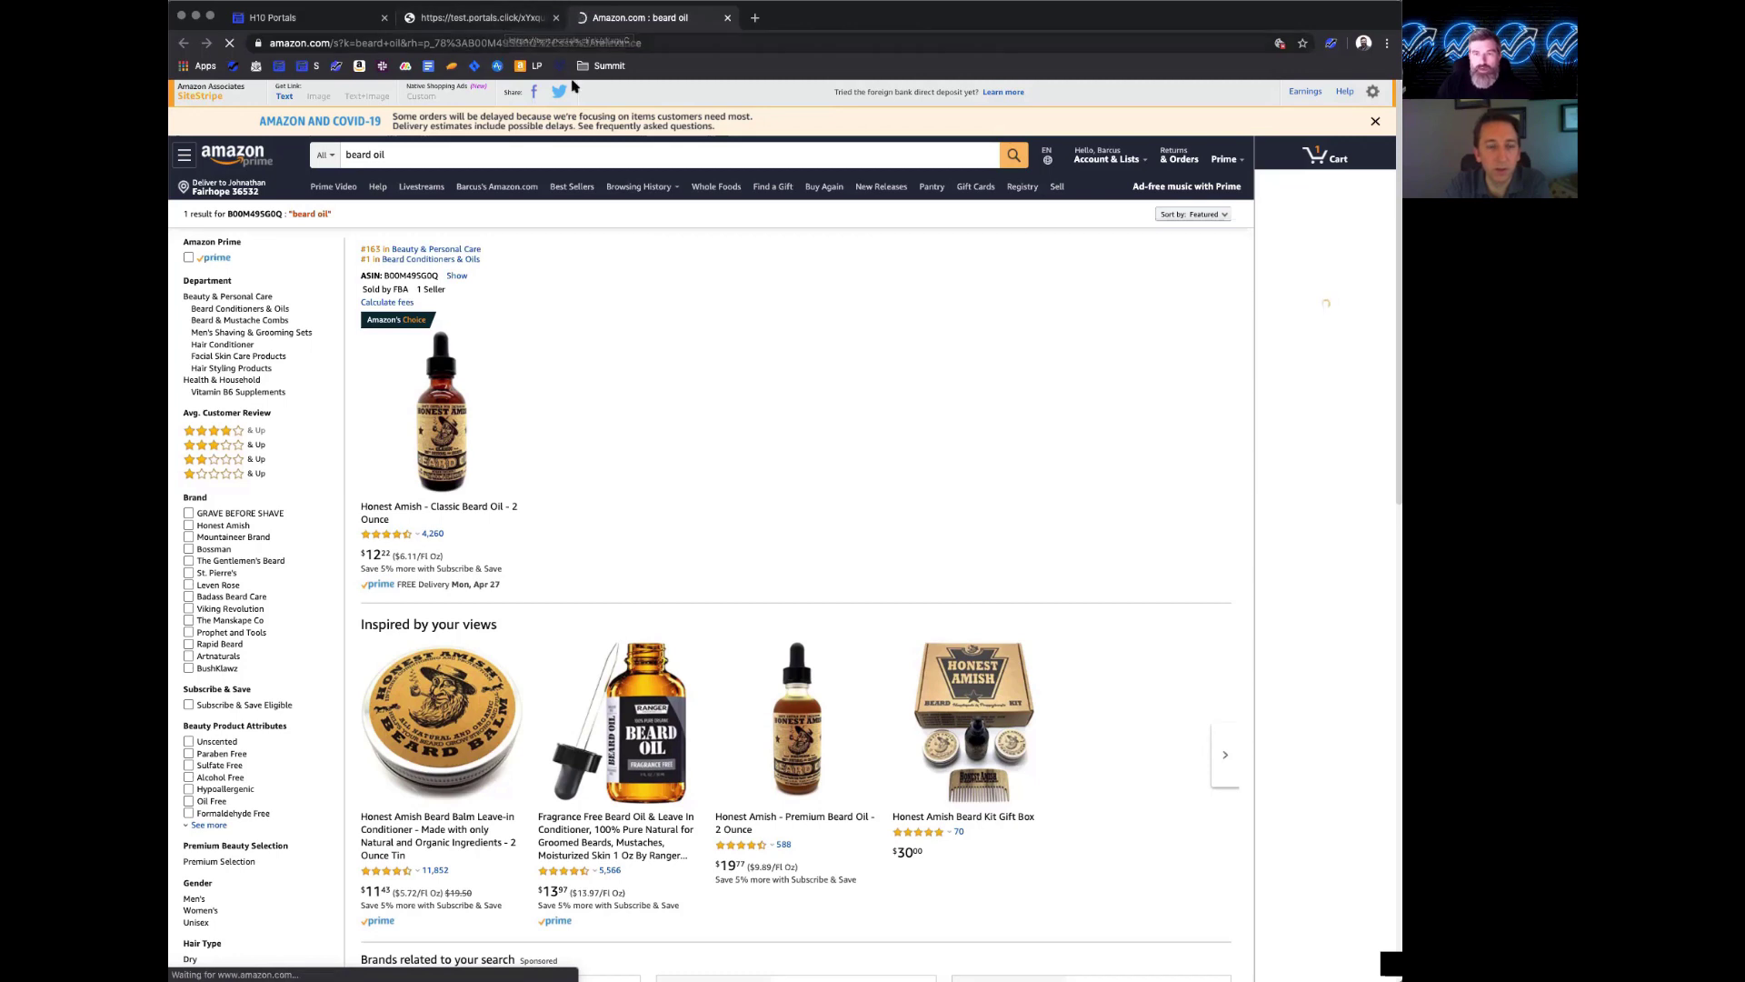
# - Strip the '%2Csx%3Arelevance' ending from the 'beard oil' search link and reload the results
pyautogui.click(647, 43)
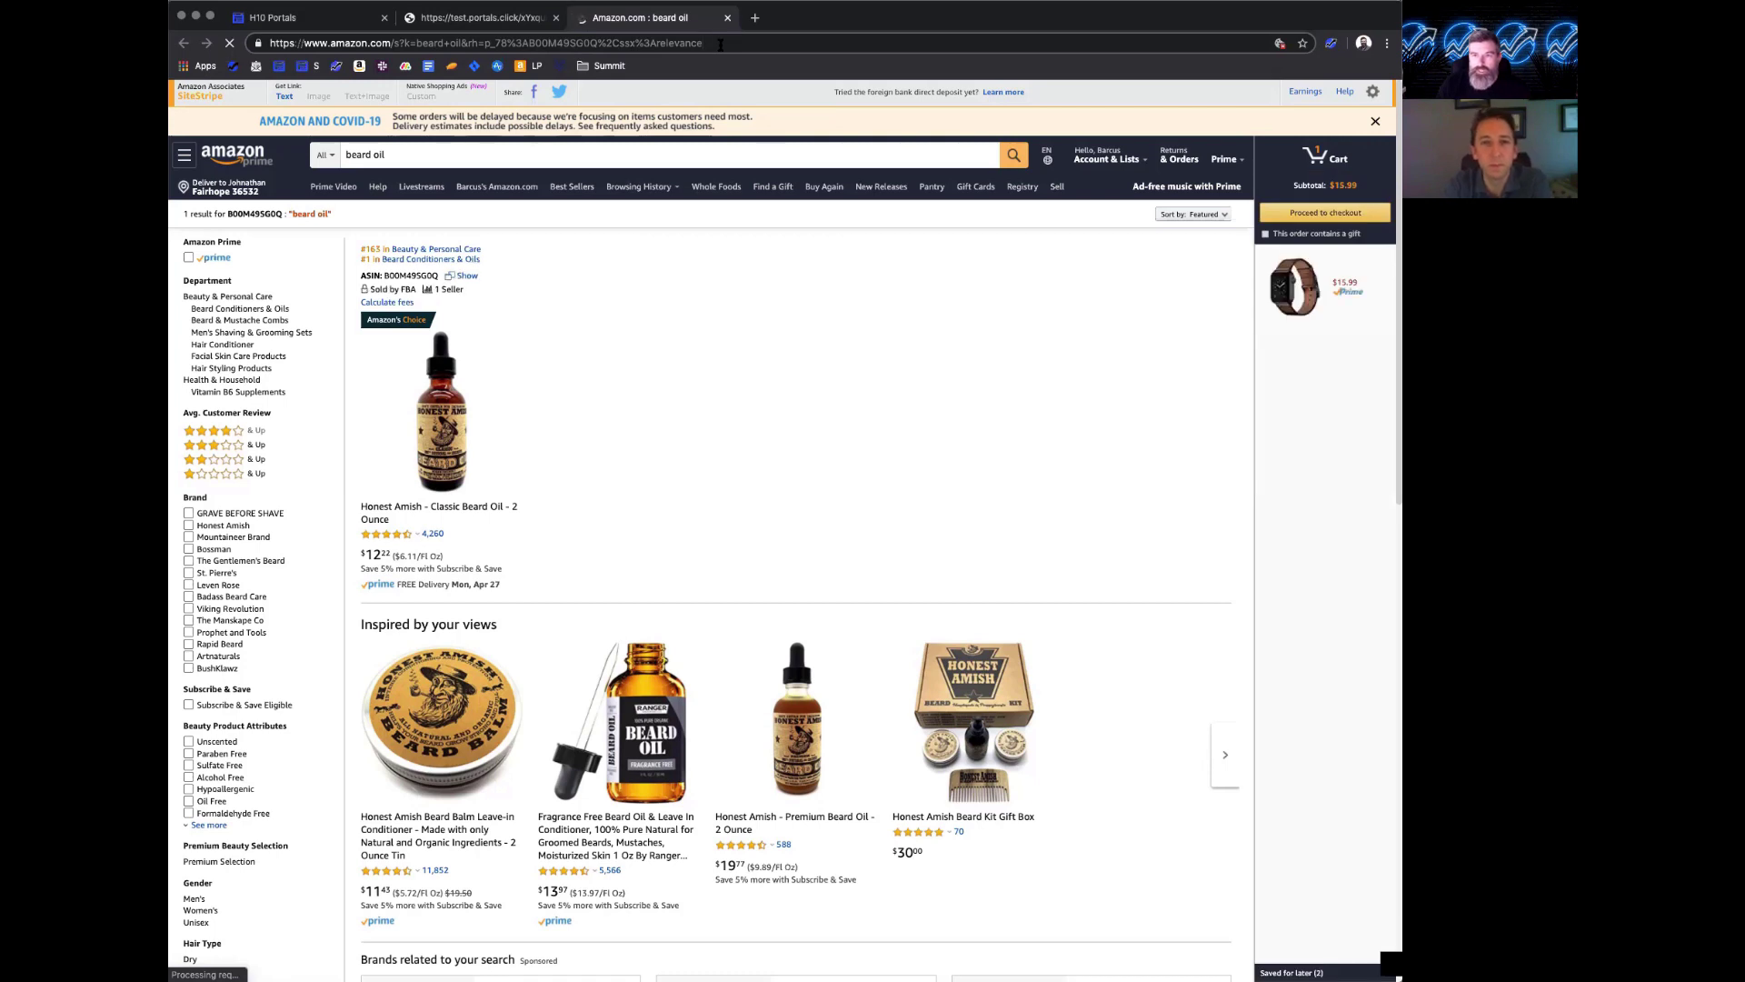
pyautogui.moveTo(714, 45); pyautogui.dragTo(623, 41)
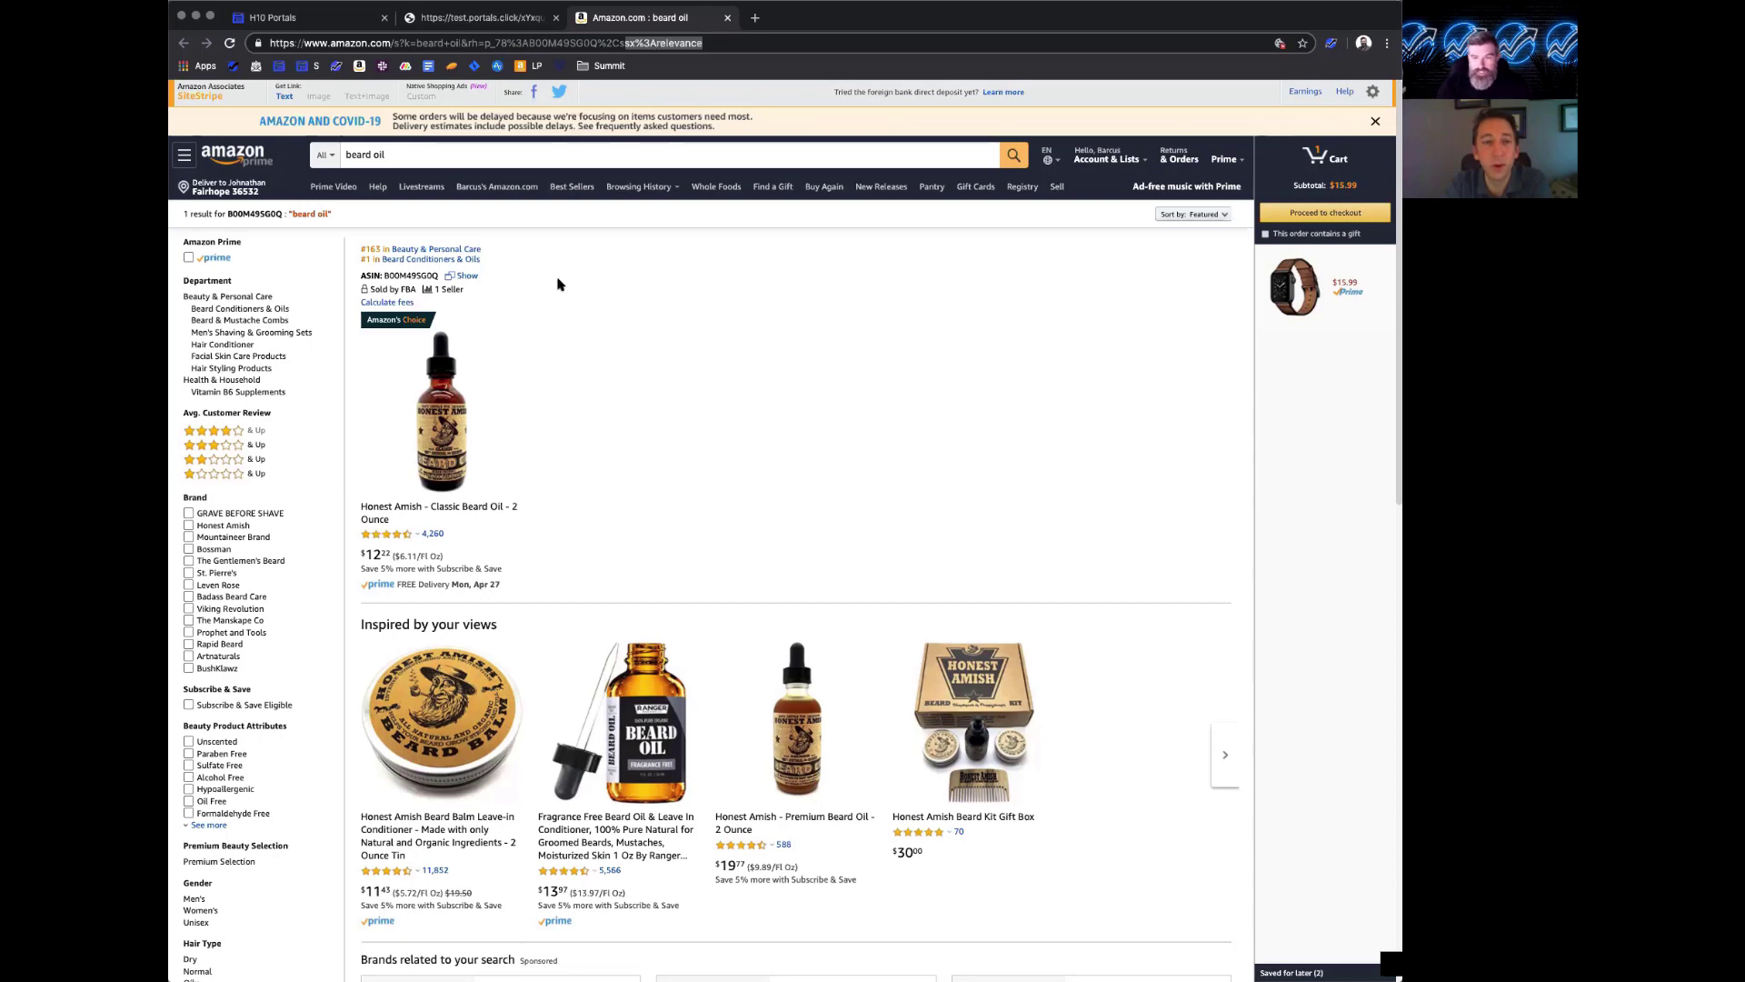
pyautogui.scroll(-5, 507, 378)
pyautogui.scroll(-2, 507, 377)
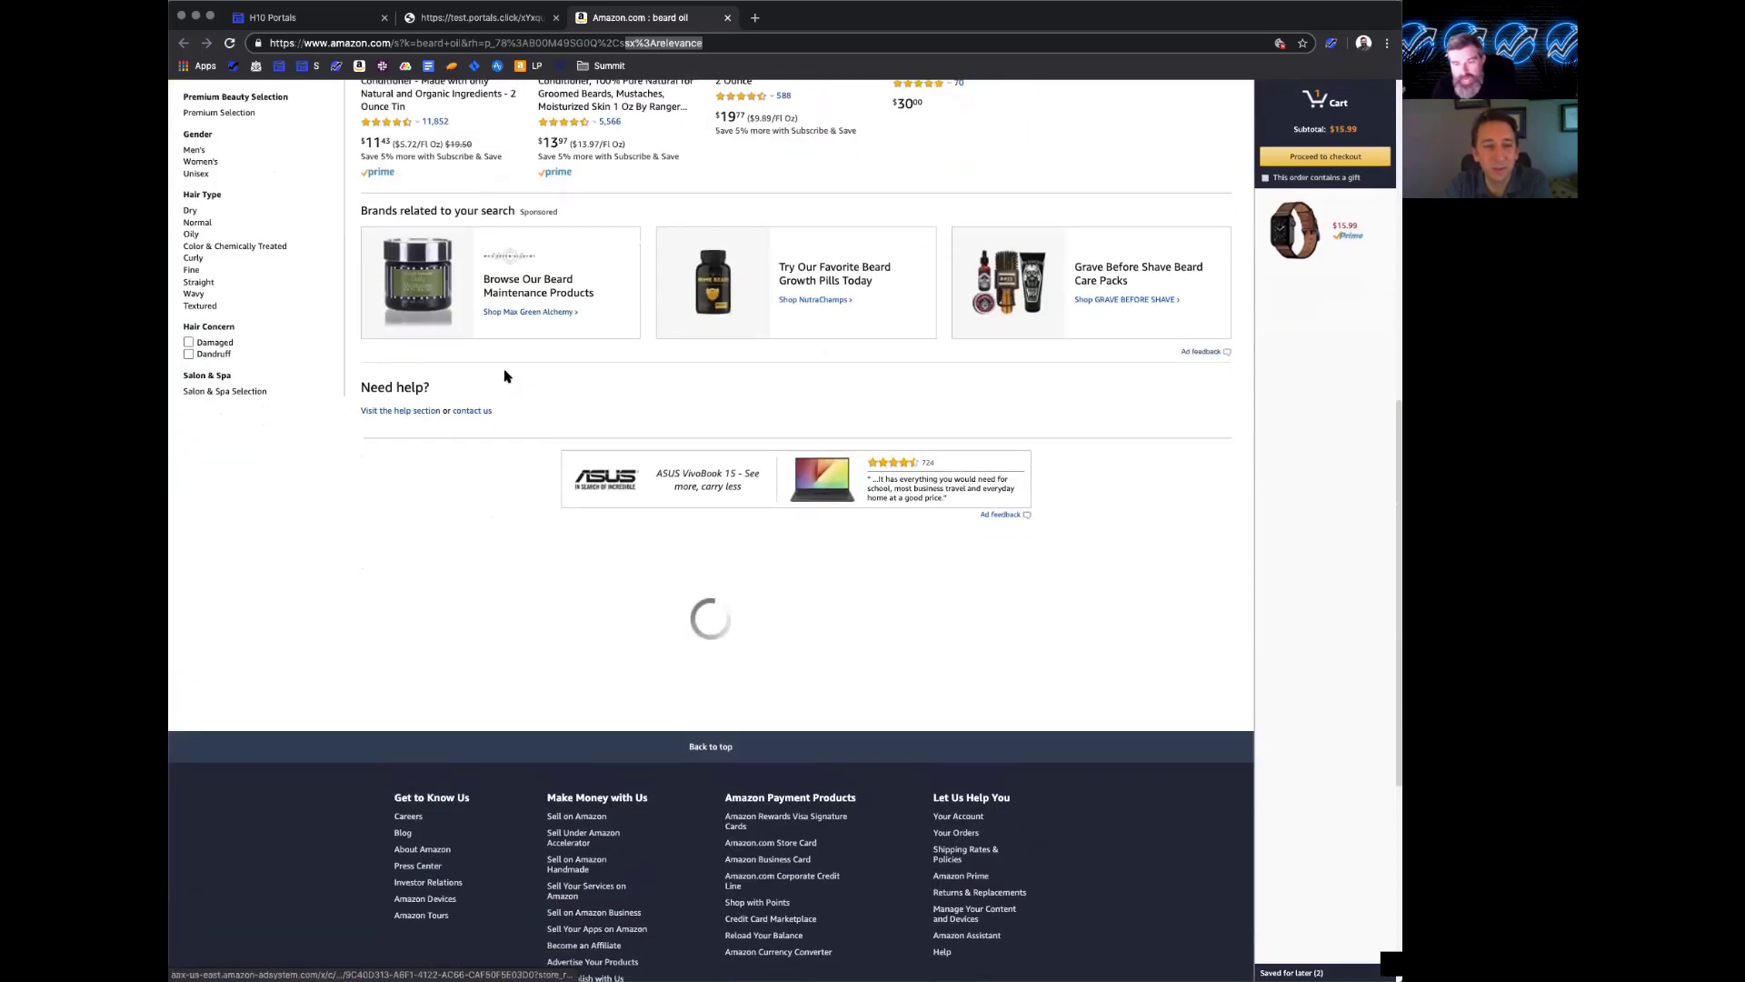
pyautogui.press('Return')
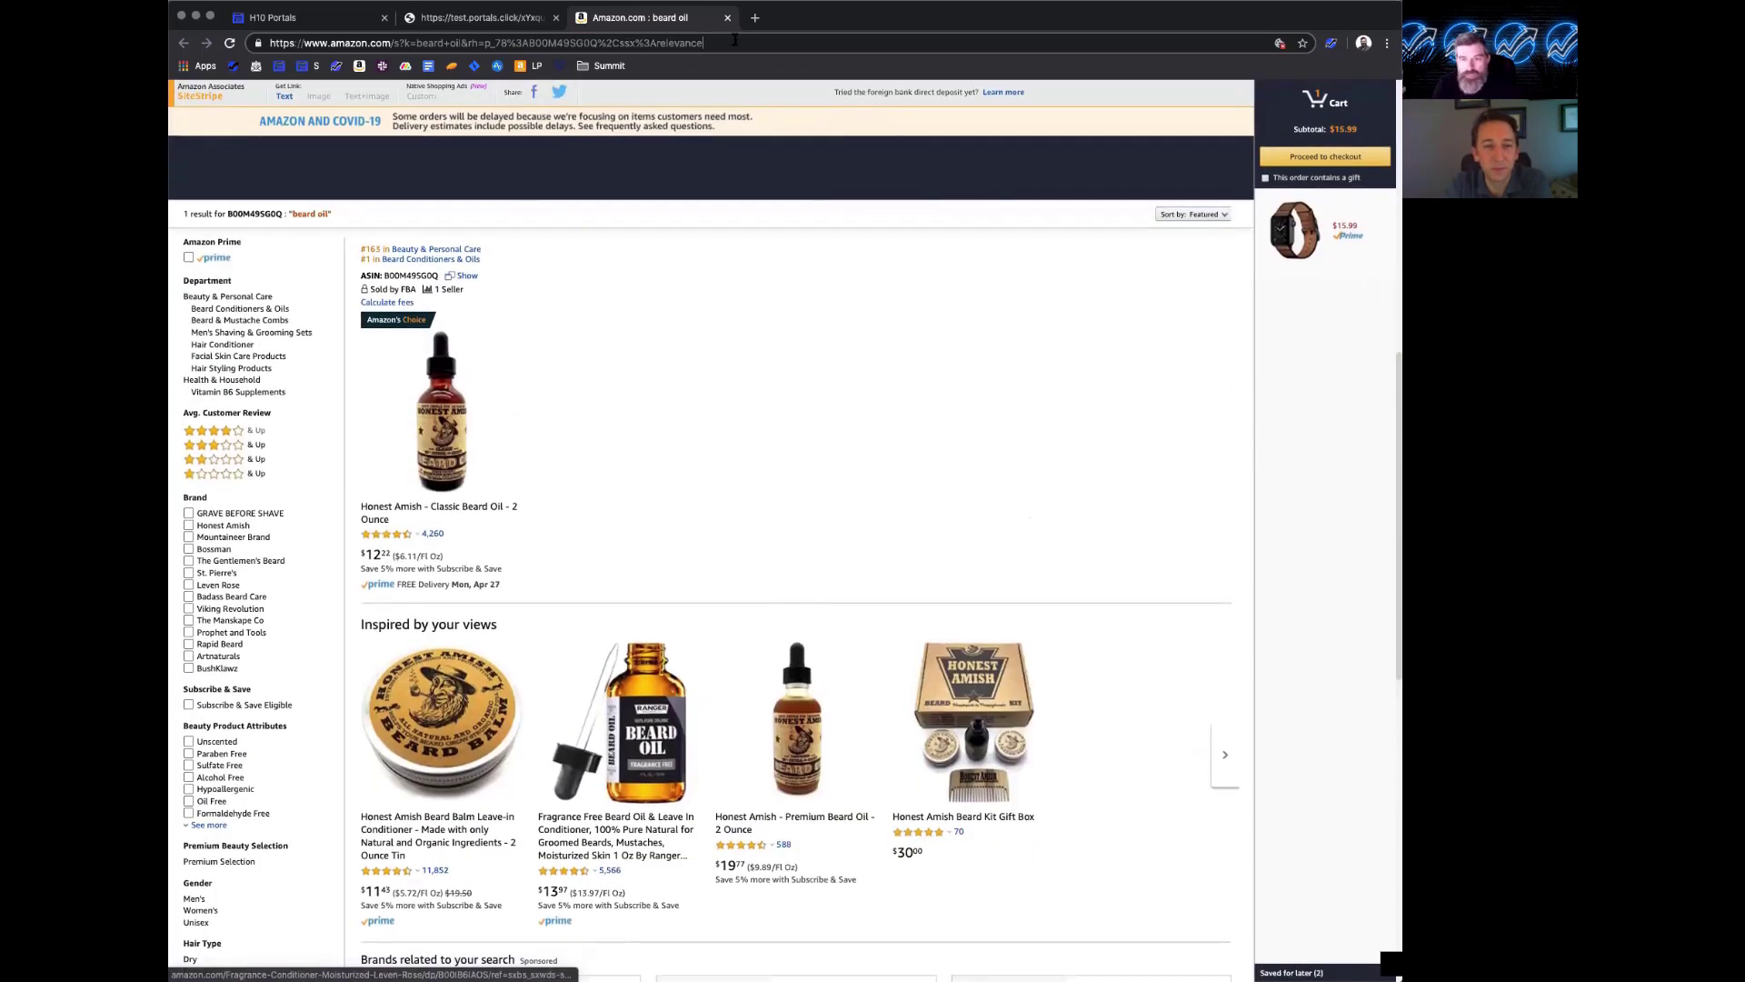
pyautogui.click(735, 43)
pyautogui.press('BackSpace')
pyautogui.press('BackSpace')
pyautogui.press('BackSpace')
pyautogui.press('BackSpace')
pyautogui.press('BackSpace')
pyautogui.press('BackSpace')
pyautogui.press('BackSpace')
pyautogui.press('BackSpace')
pyautogui.press('BackSpace')
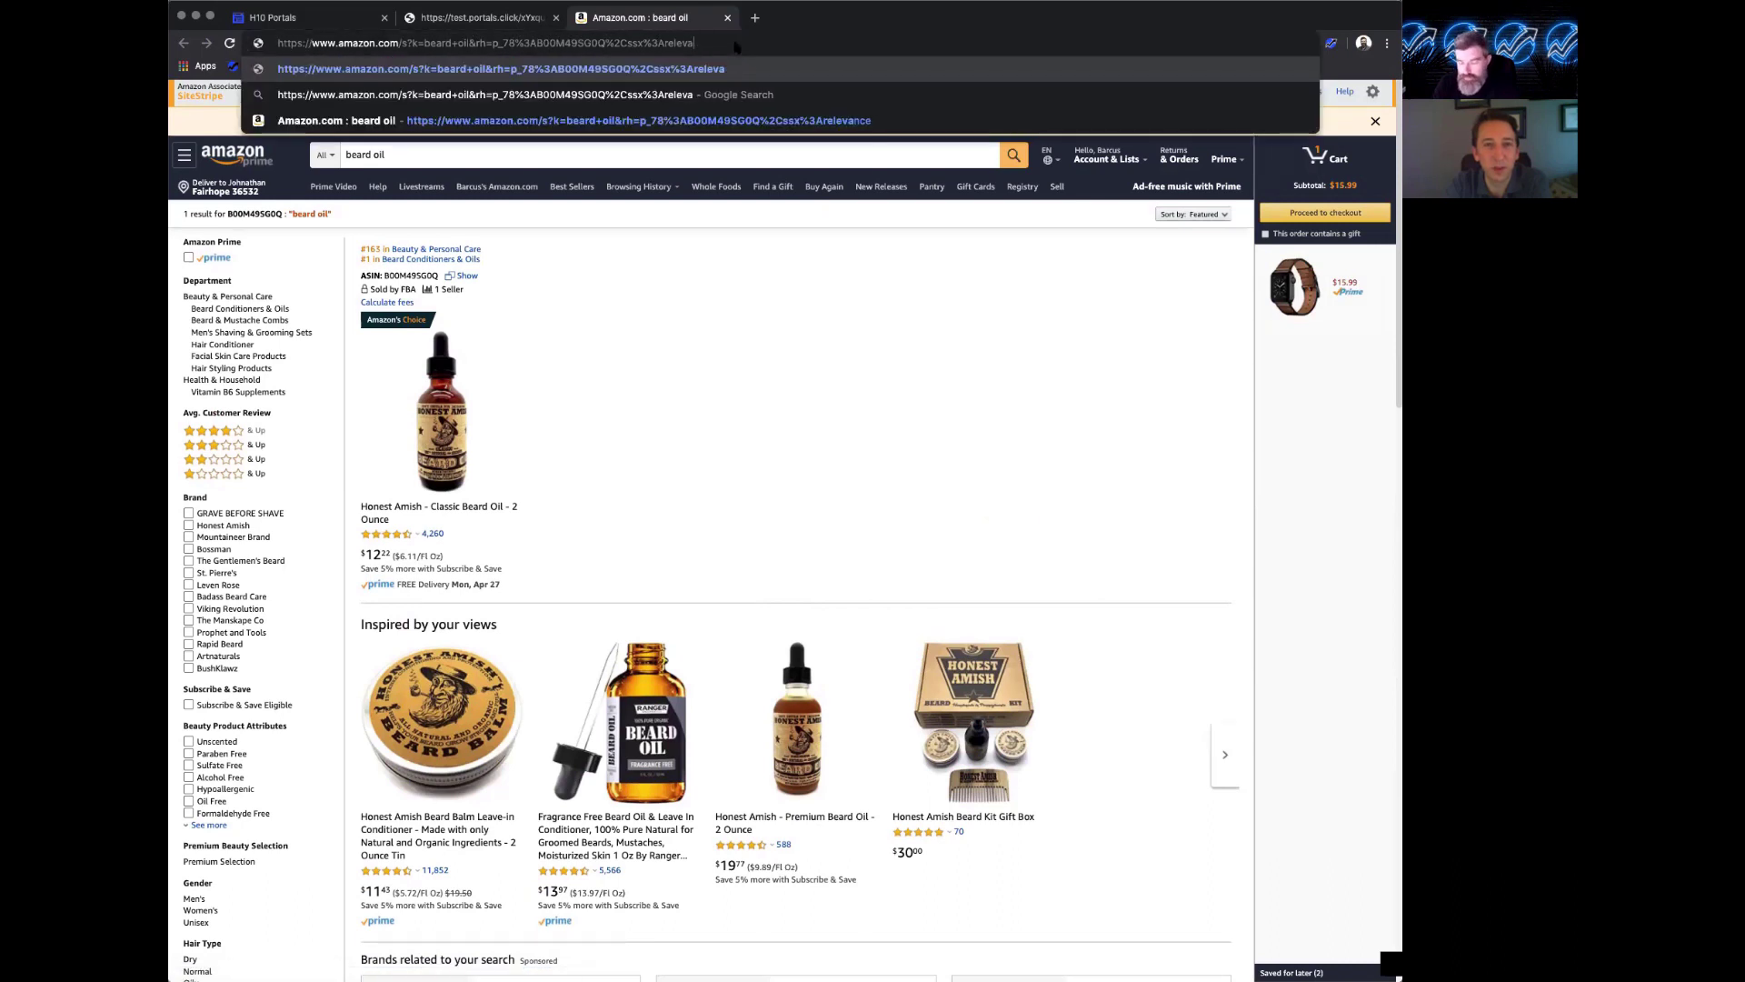
pyautogui.press('BackSpace')
pyautogui.press('BackSpace')
pyautogui.press('BackSpace')
pyautogui.press('BackSpace')
pyautogui.press('BackSpace')
pyautogui.press('BackSpace')
pyautogui.press('BackSpace')
pyautogui.press('BackSpace')
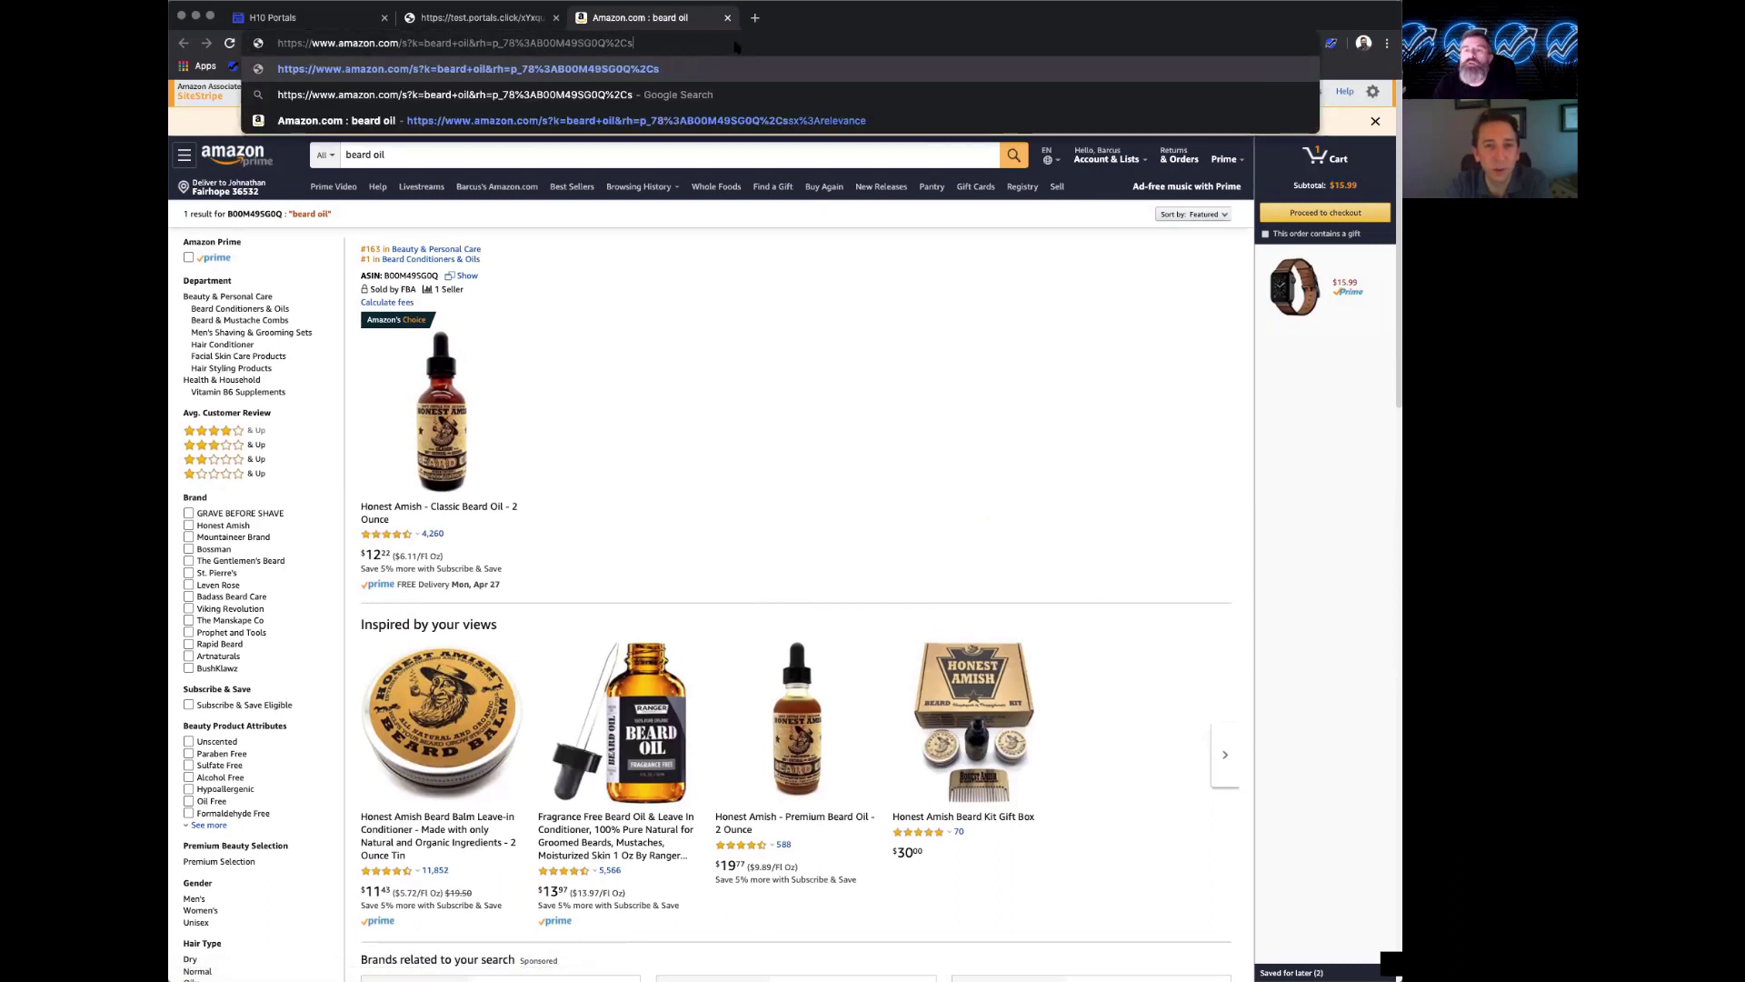
pyautogui.press('Return')
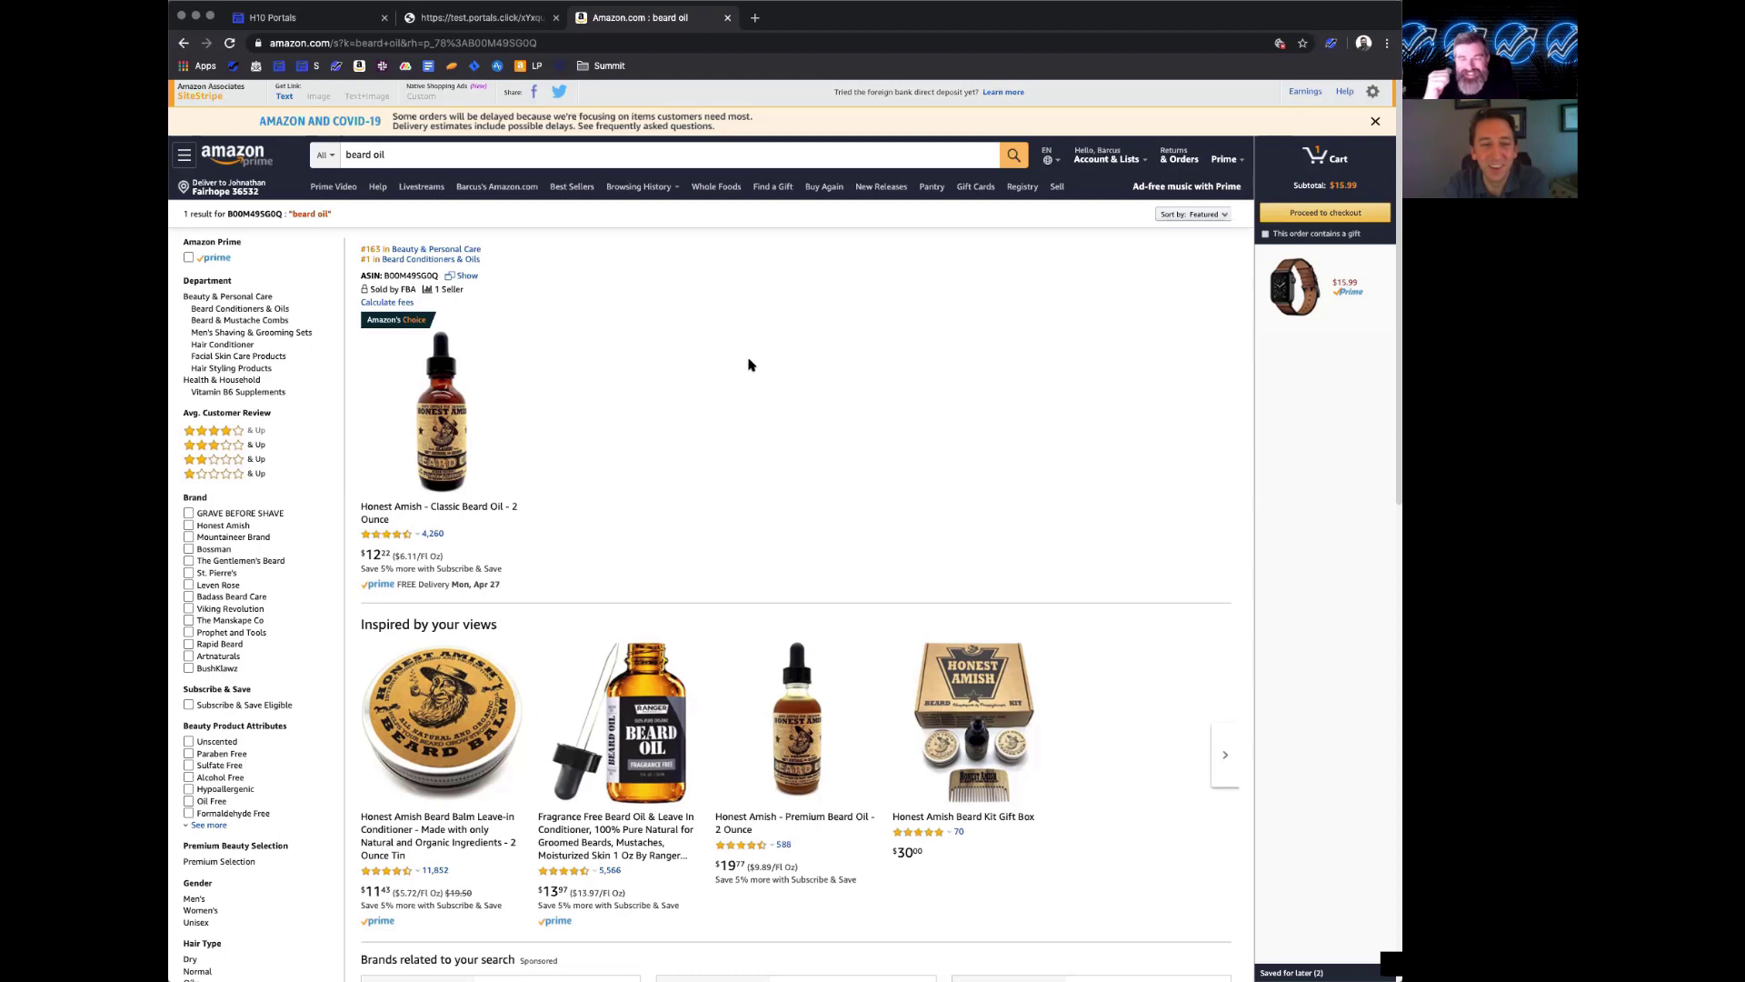
# - Close the Amazon tab, dismiss the coupon confirmation and return to the H10 Portals tab
pyautogui.click(727, 18)
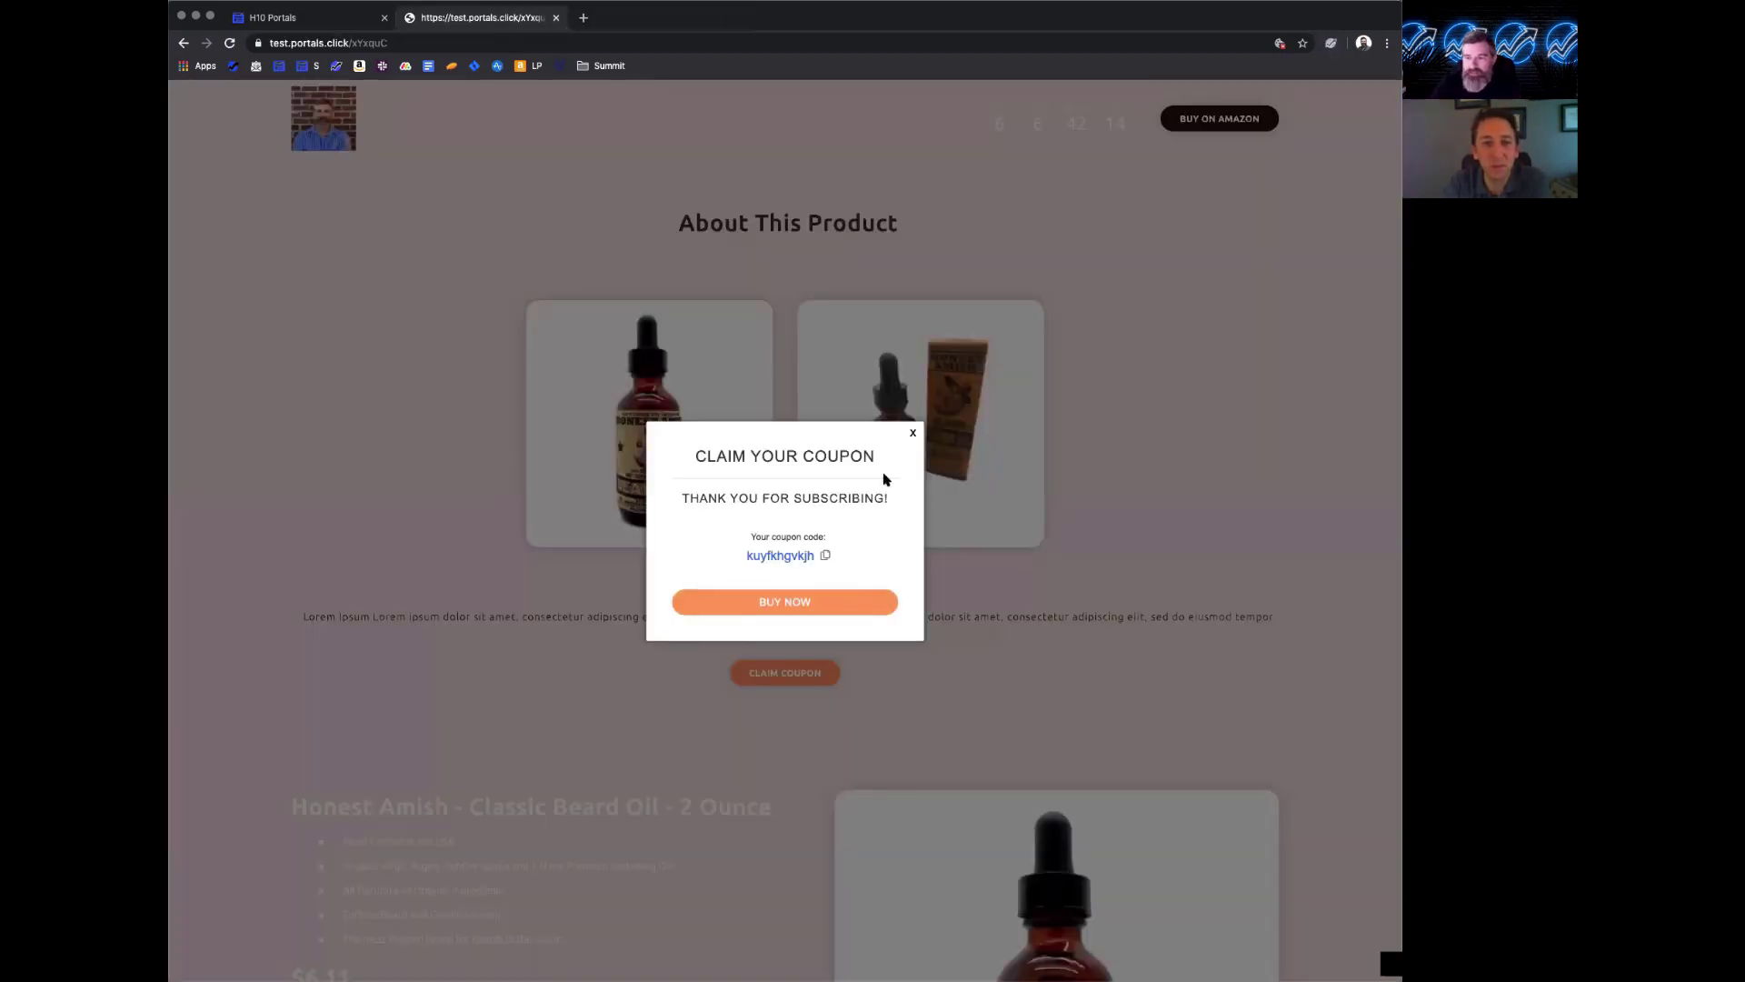
pyautogui.click(912, 437)
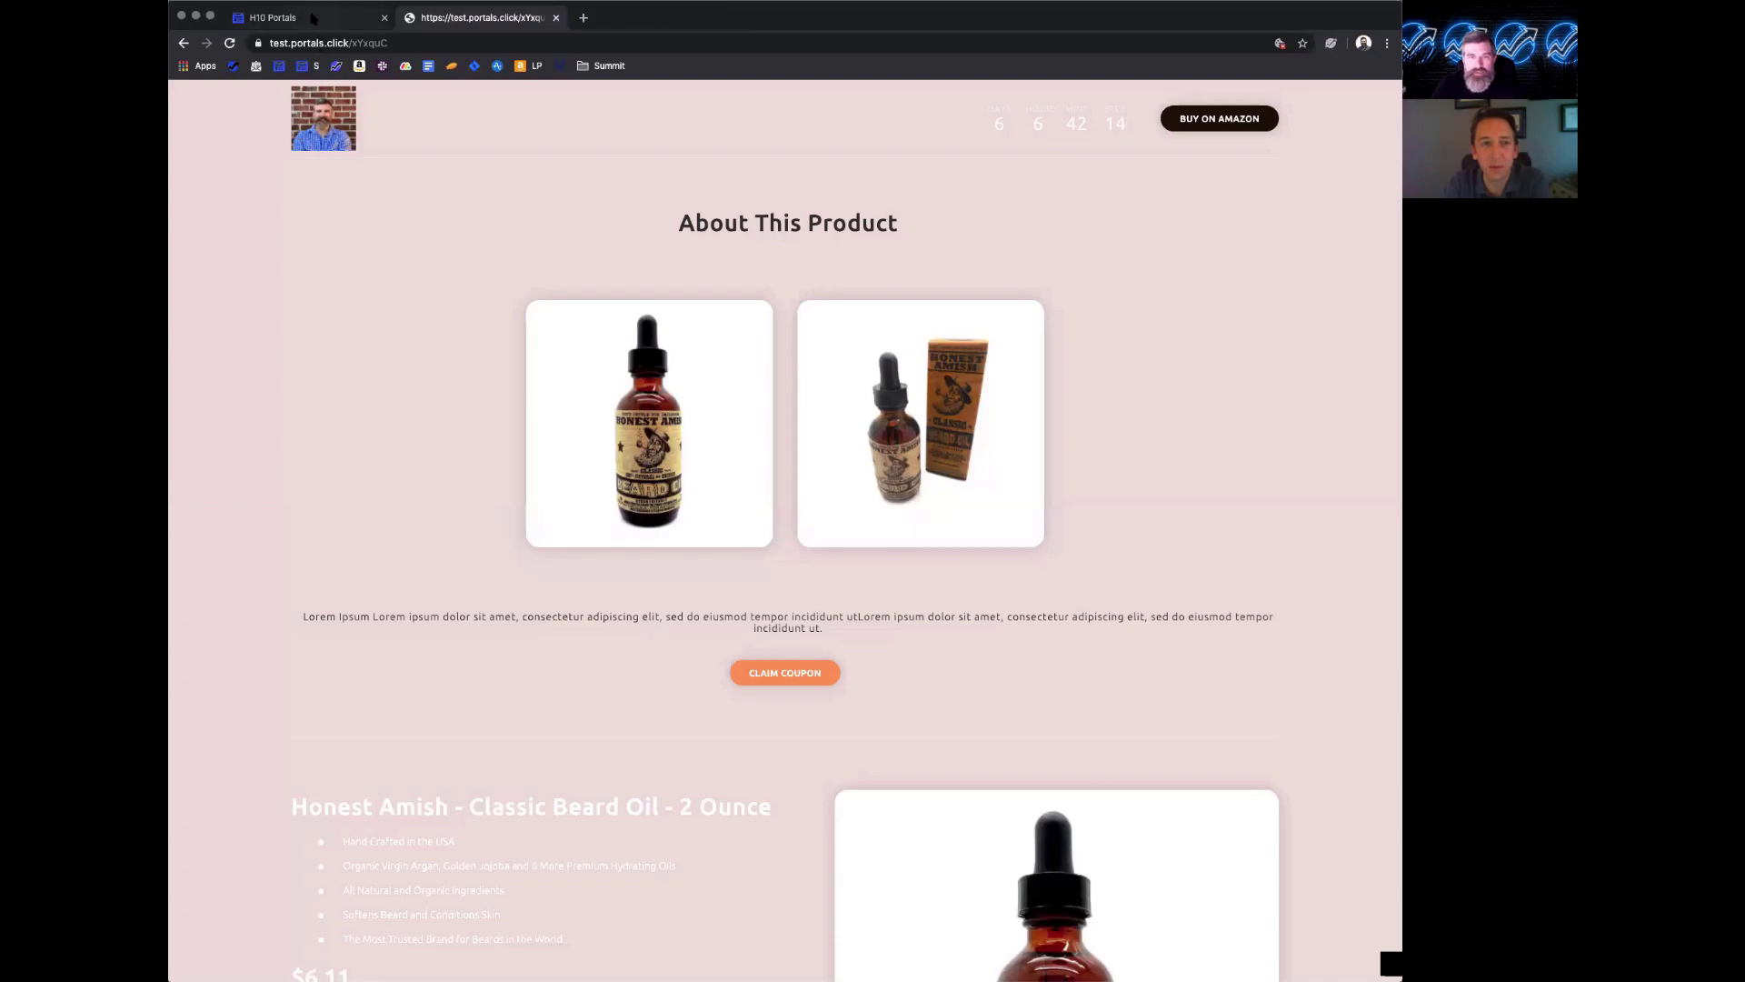
pyautogui.click(311, 19)
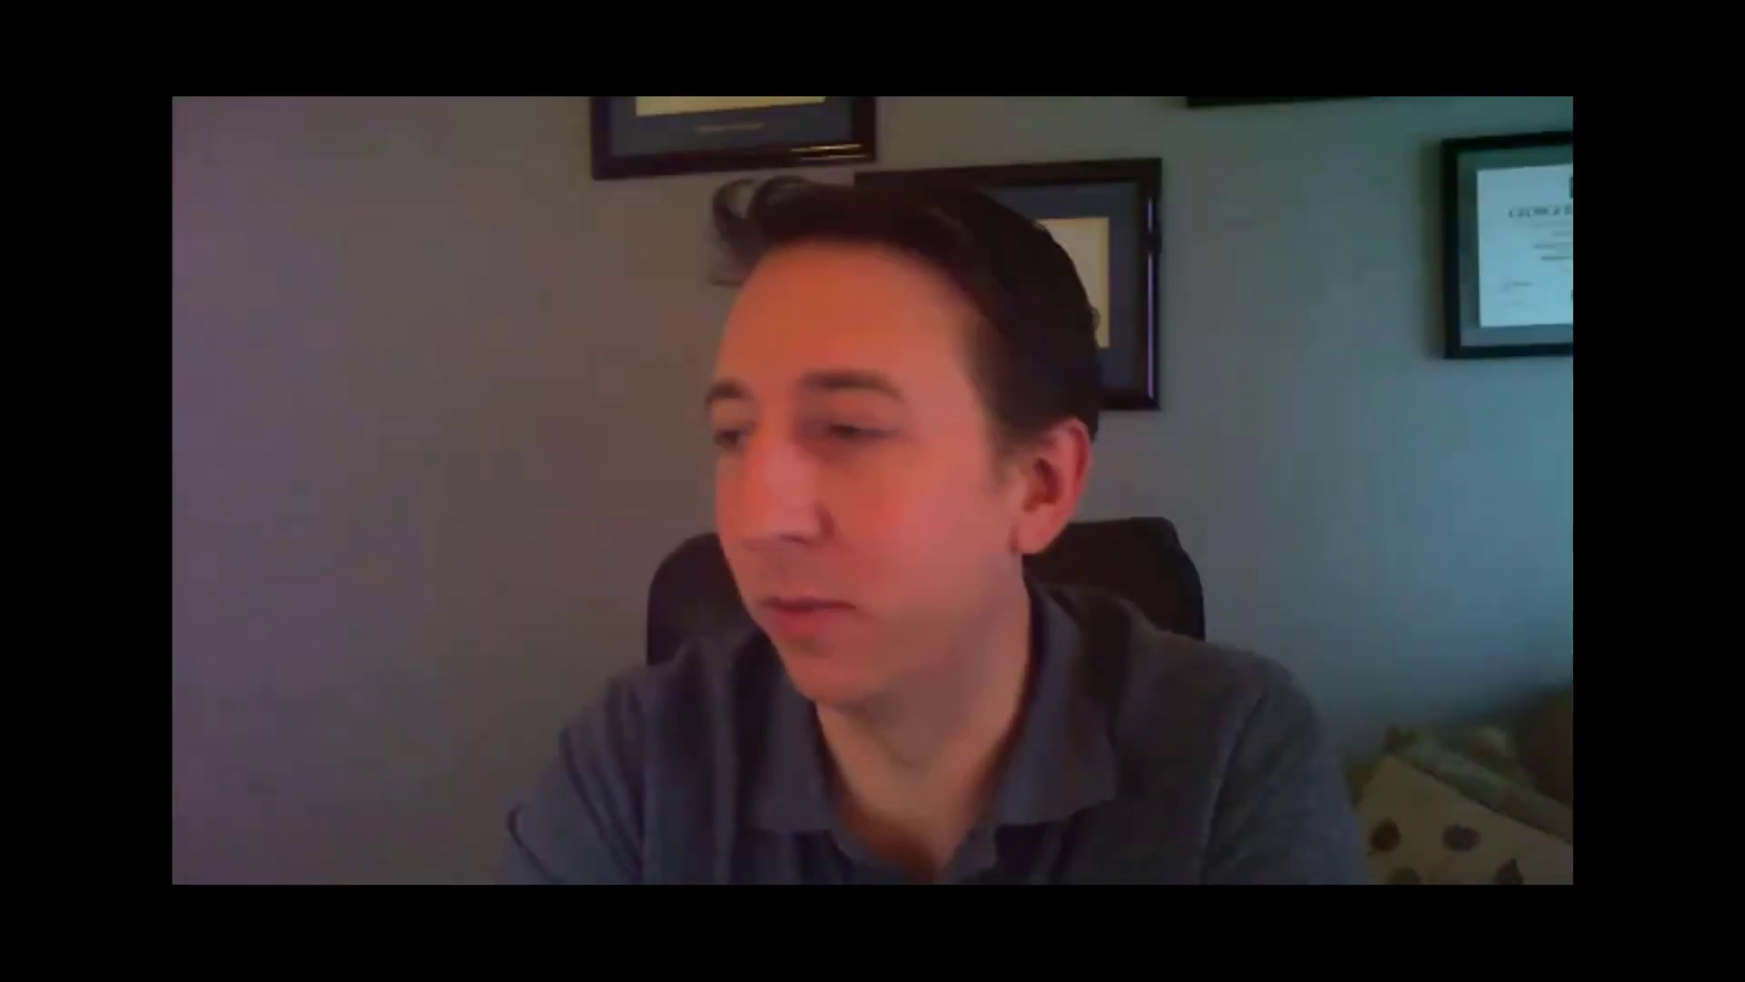